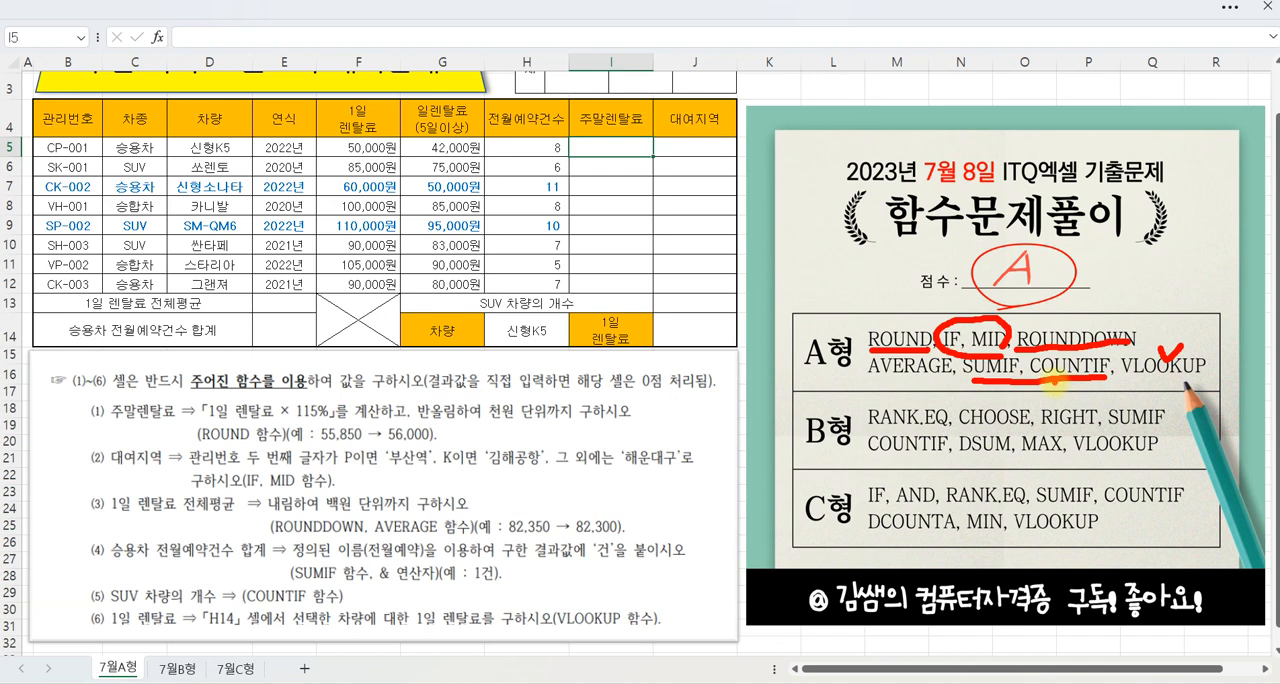
Step: Examine instruction (1) for the 주말렌탈료 column: the 115% calculation, the rounding place and the ROUND example
{"action": "key", "text": "Escape"}
{"action": "left_click", "coordinate": [613, 148]}
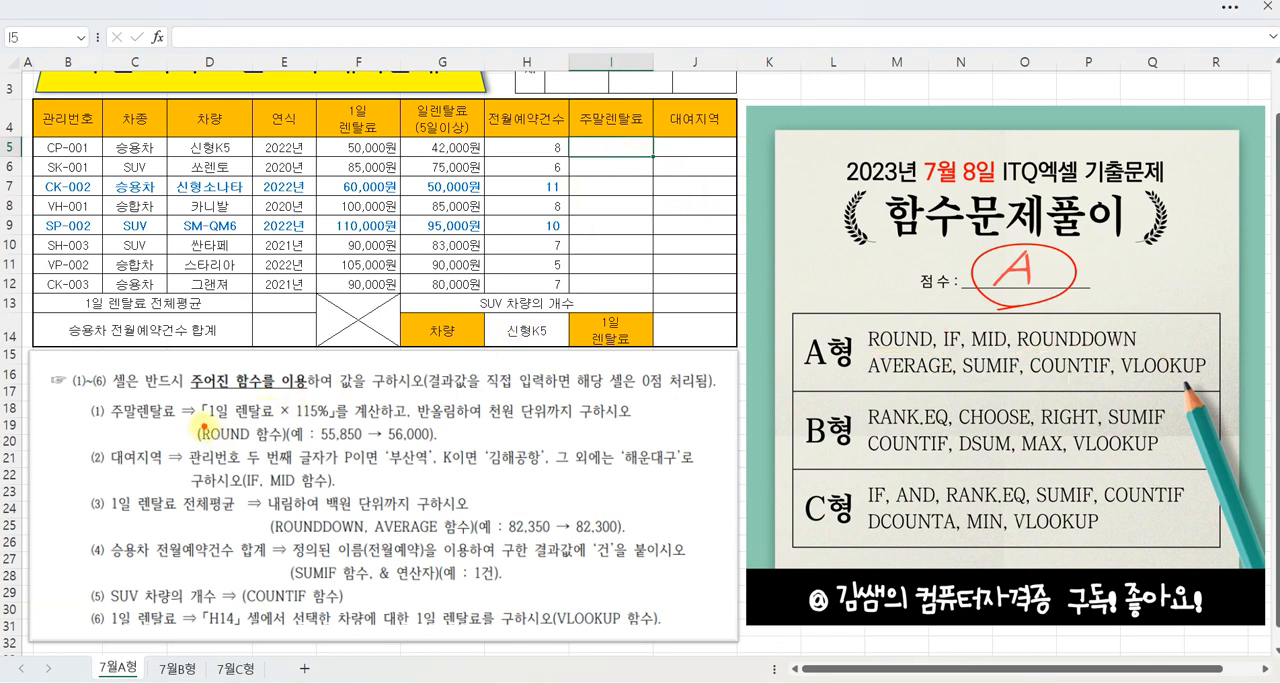
{"action": "left_click_drag", "start_coordinate": [204, 424], "coordinate": [350, 424]}
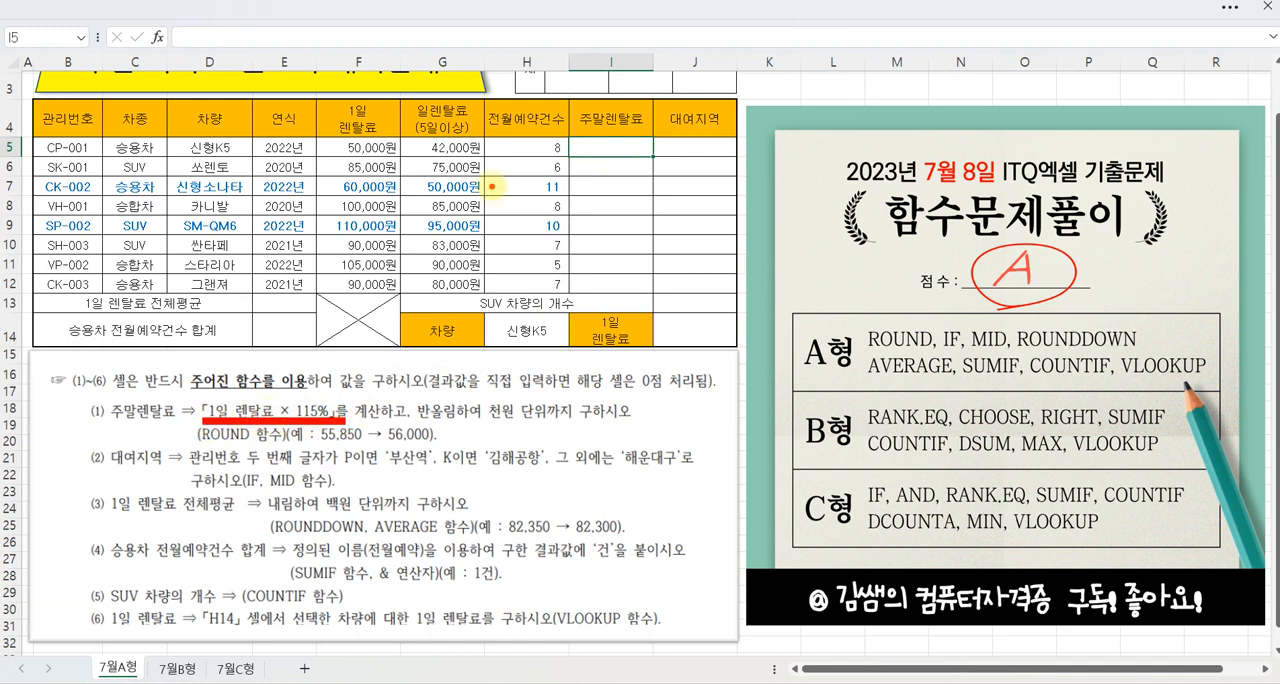
{"action": "mouse_move", "coordinate": [386, 147]}
{"action": "left_mouse_down"}
{"action": "mouse_move", "coordinate": [345, 142]}
{"action": "mouse_move", "coordinate": [393, 149]}
{"action": "left_mouse_up"}
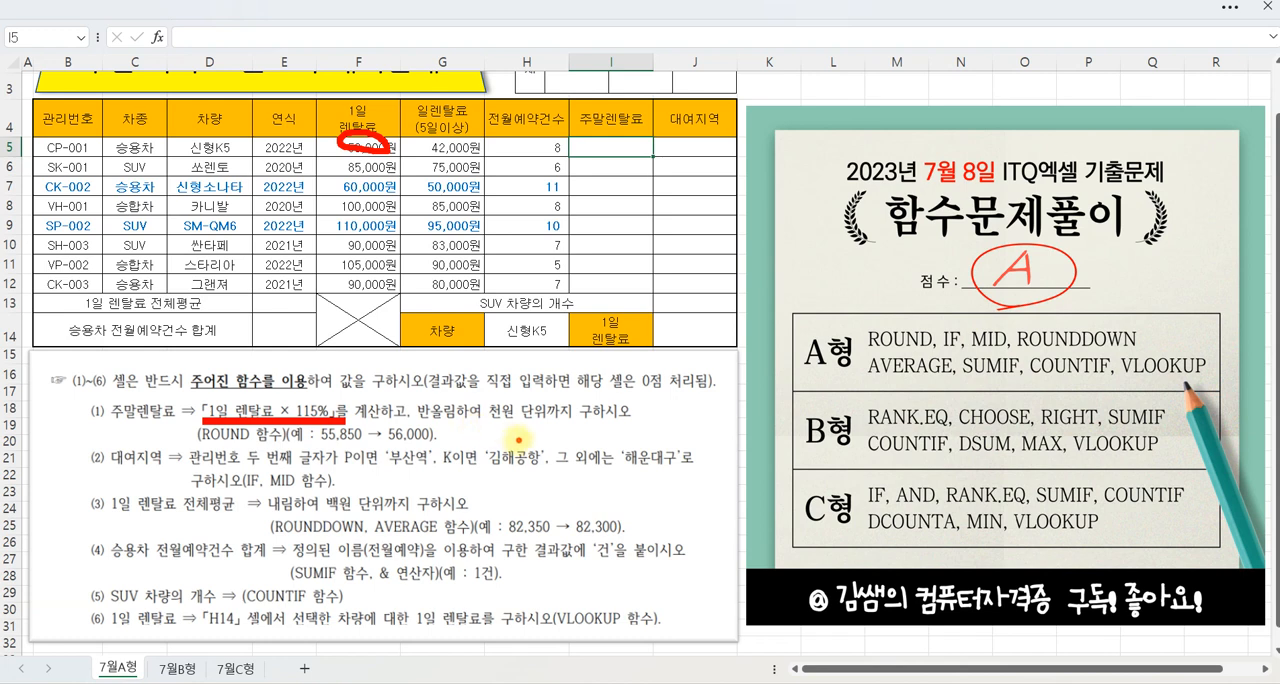
{"action": "mouse_move", "coordinate": [506, 428]}
{"action": "left_mouse_down"}
{"action": "mouse_move", "coordinate": [517, 434]}
{"action": "mouse_move", "coordinate": [507, 424]}
{"action": "left_mouse_up"}
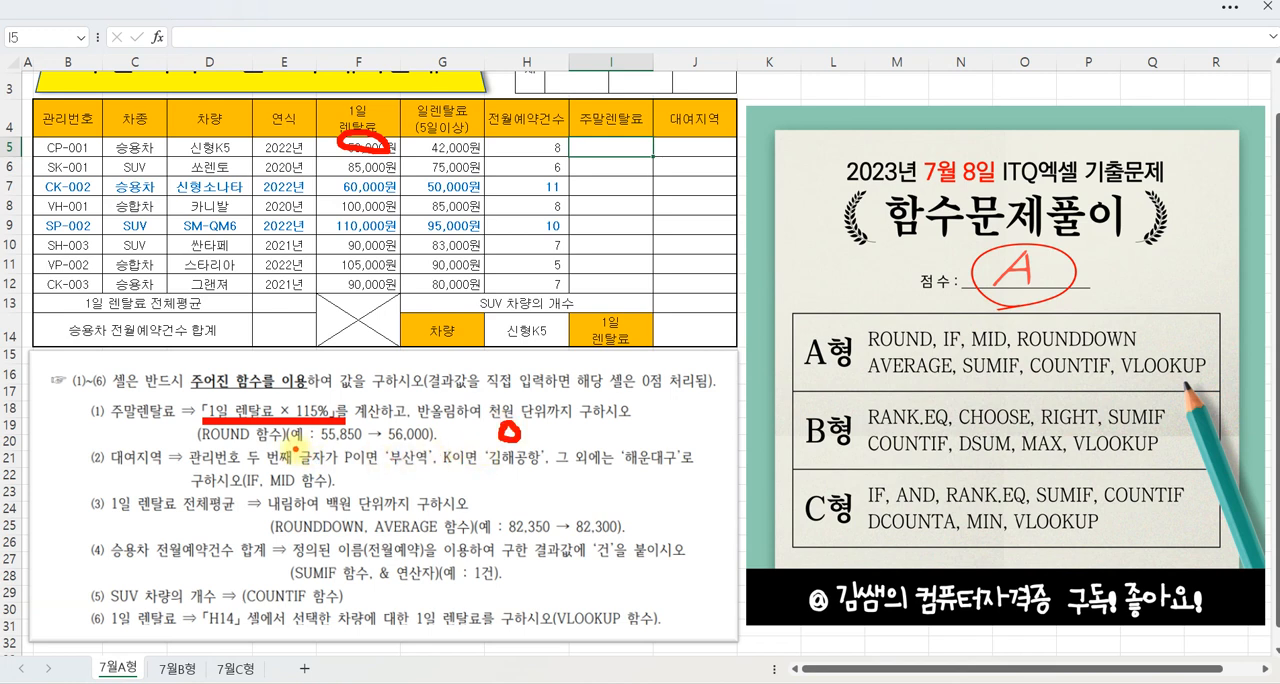
{"action": "key", "text": "Escape"}
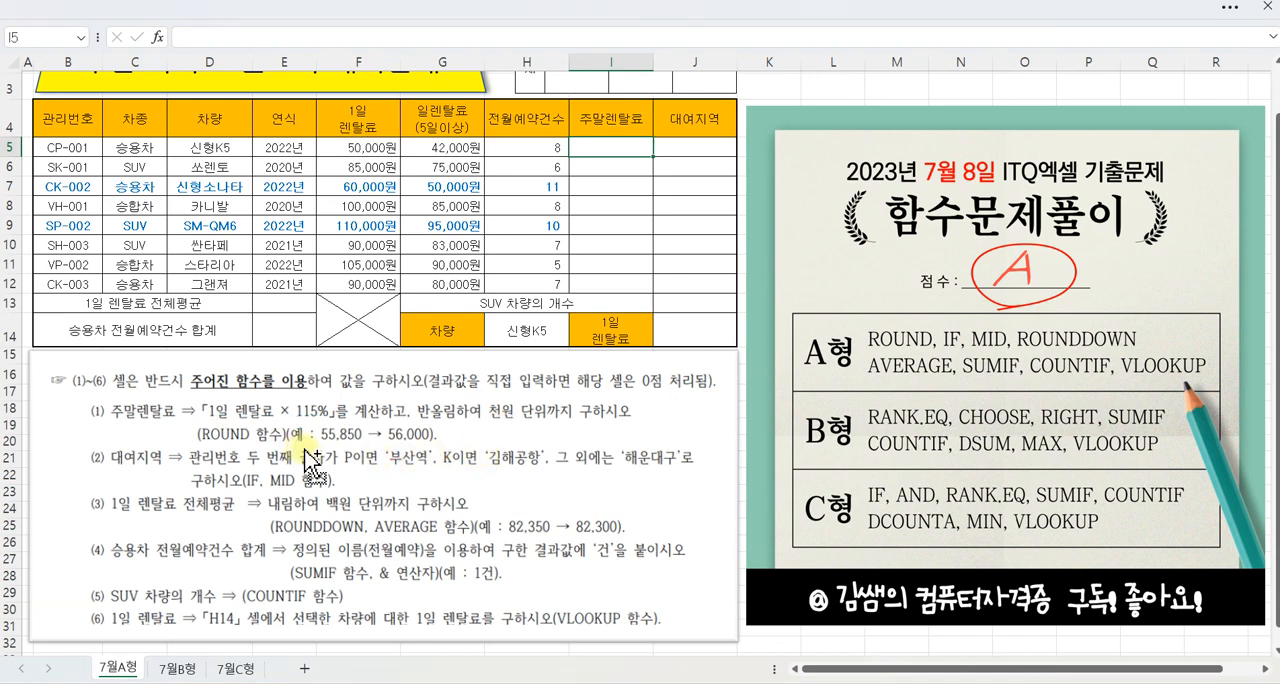
{"action": "key", "text": "ctrl+2"}
{"action": "left_click_drag", "start_coordinate": [285, 421], "coordinate": [437, 449]}
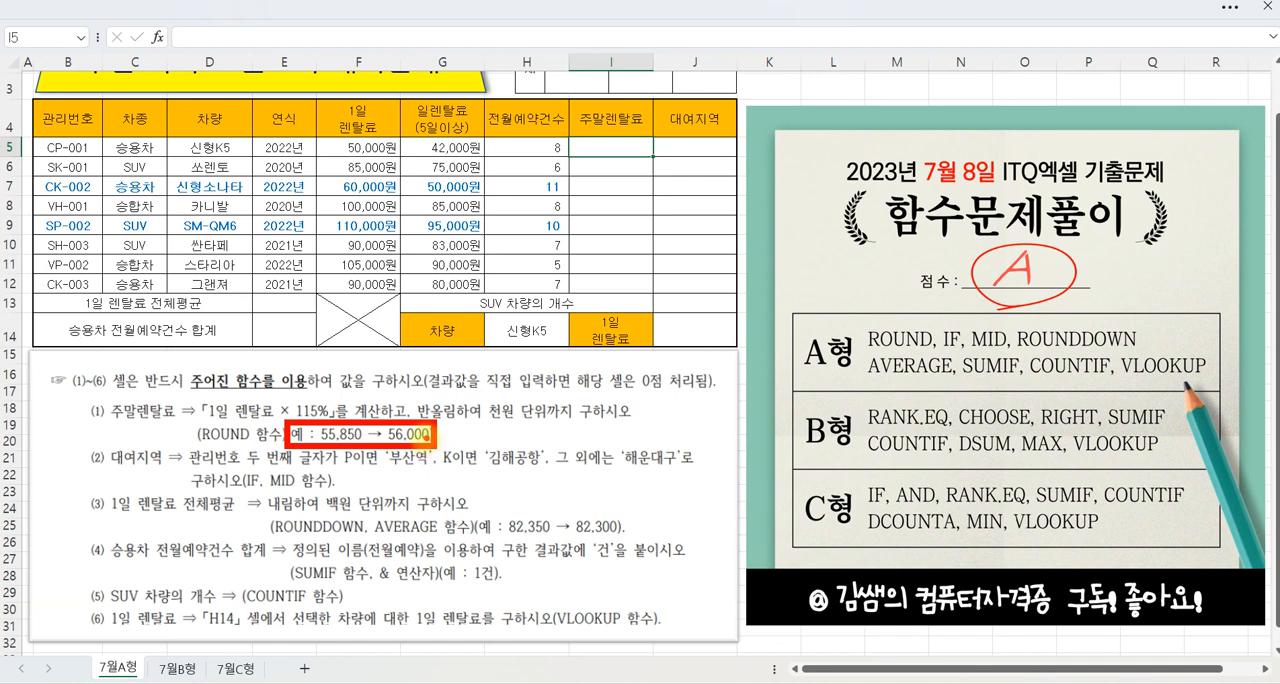
{"action": "mouse_move", "coordinate": [492, 429]}
{"action": "left_mouse_down"}
{"action": "mouse_move", "coordinate": [516, 452]}
{"action": "mouse_move", "coordinate": [493, 472]}
{"action": "mouse_move", "coordinate": [488, 442]}
{"action": "left_mouse_up"}
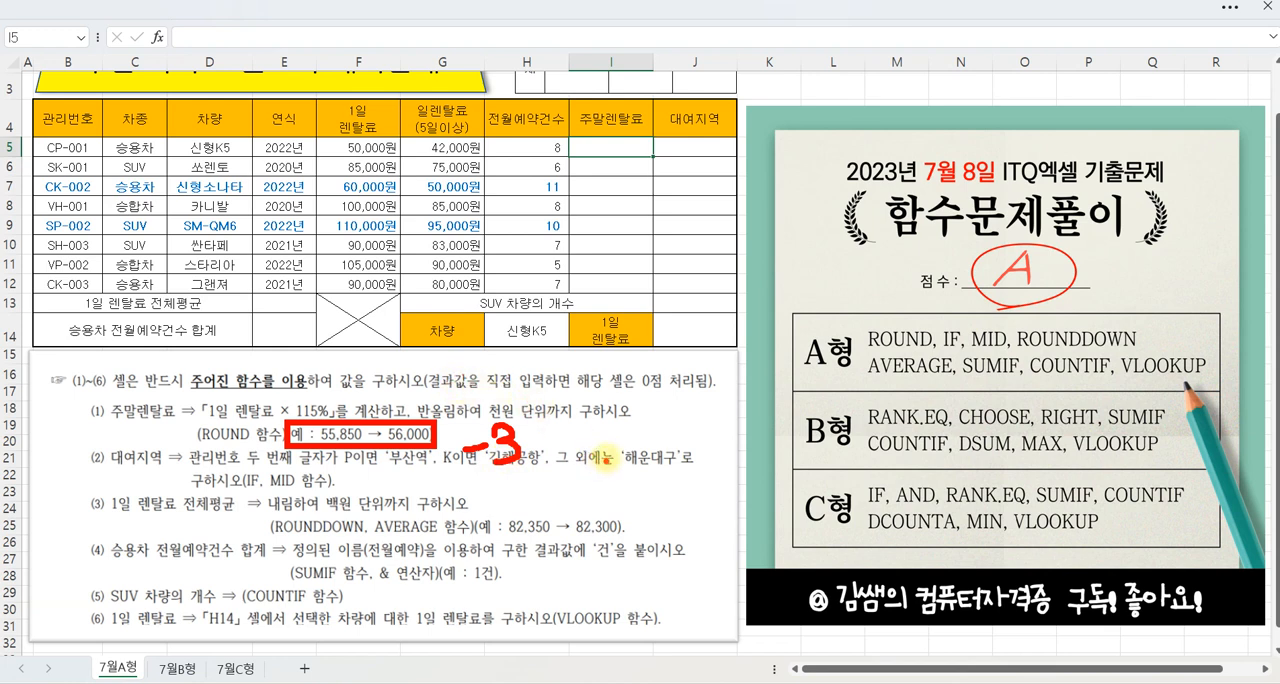
{"action": "mouse_move", "coordinate": [605, 432]}
{"action": "left_mouse_down"}
{"action": "mouse_move", "coordinate": [630, 445]}
{"action": "mouse_move", "coordinate": [600, 440]}
{"action": "mouse_move", "coordinate": [614, 431]}
{"action": "left_mouse_up"}
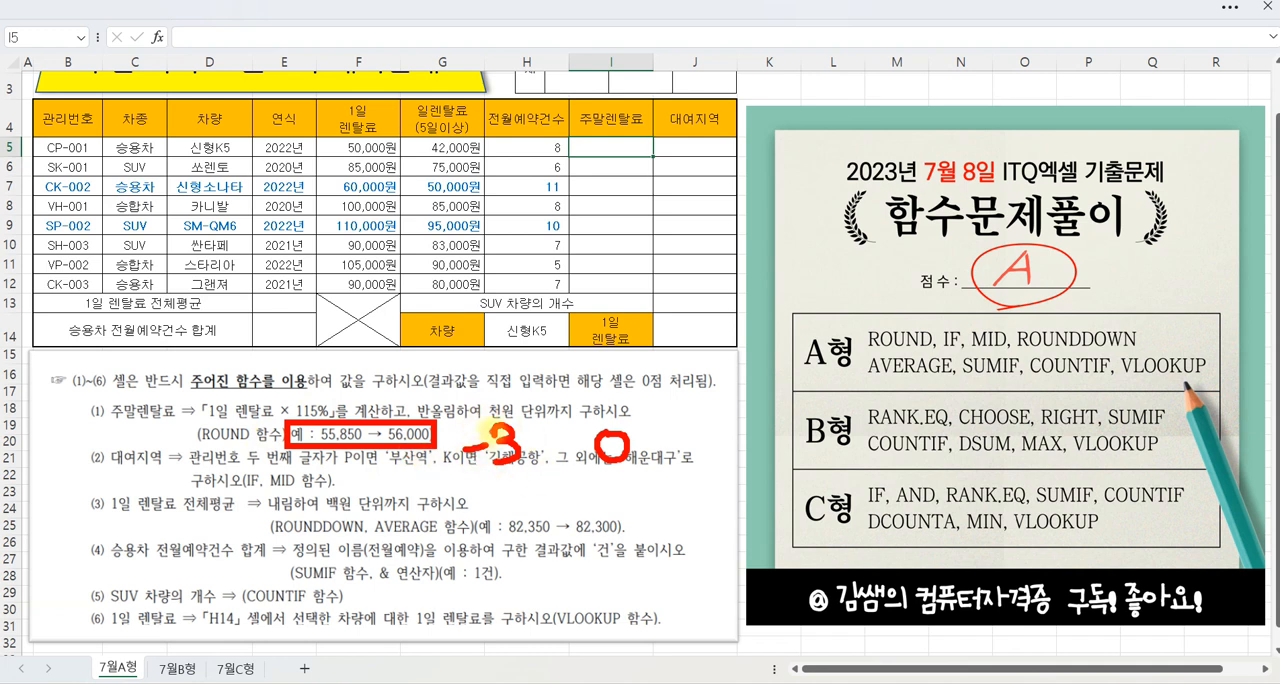
{"action": "key", "text": "Escape"}
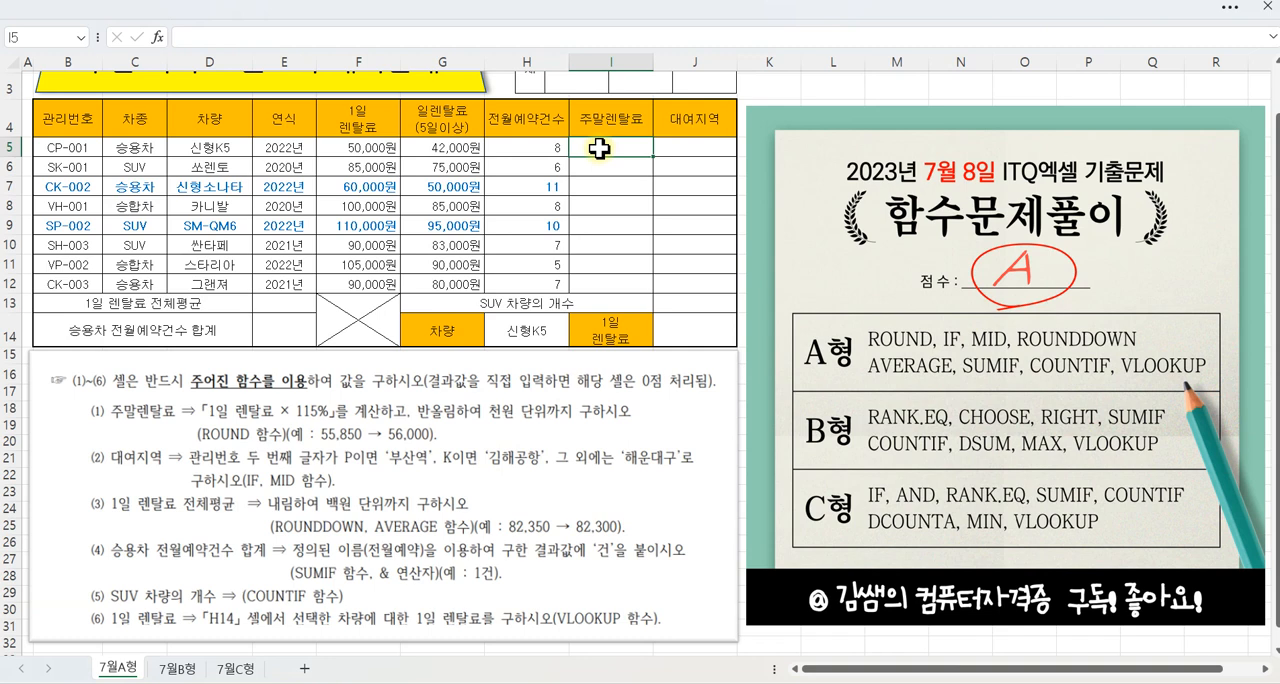
Step: Insert the ROUND function in cell I5 with Num_digits set to -3
{"action": "left_click", "coordinate": [159, 39]}
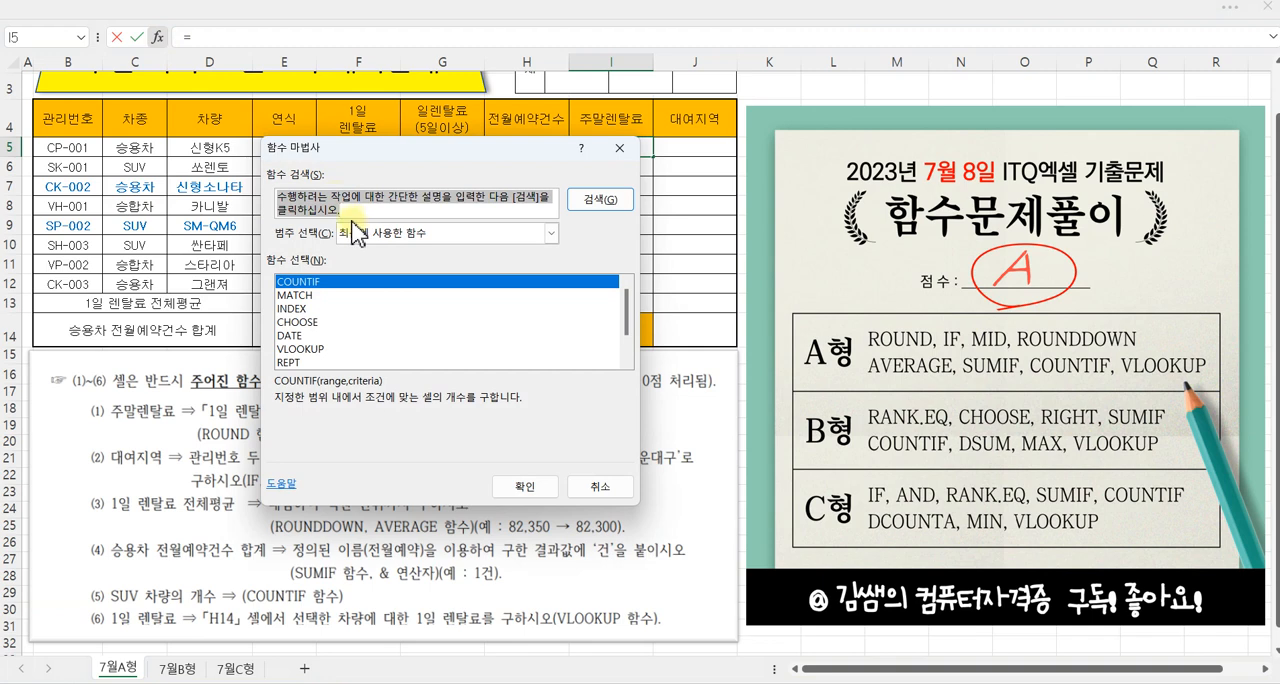
{"action": "type", "text": "ROUND"}
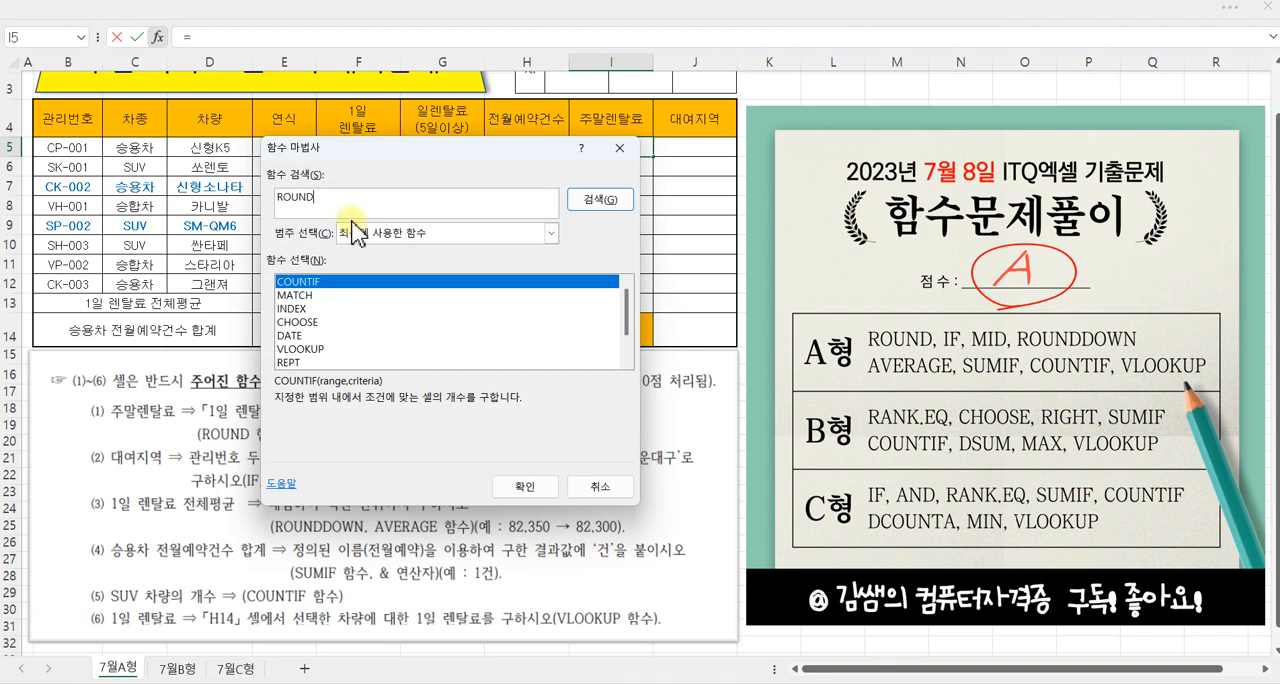
{"action": "key", "text": "Return"}
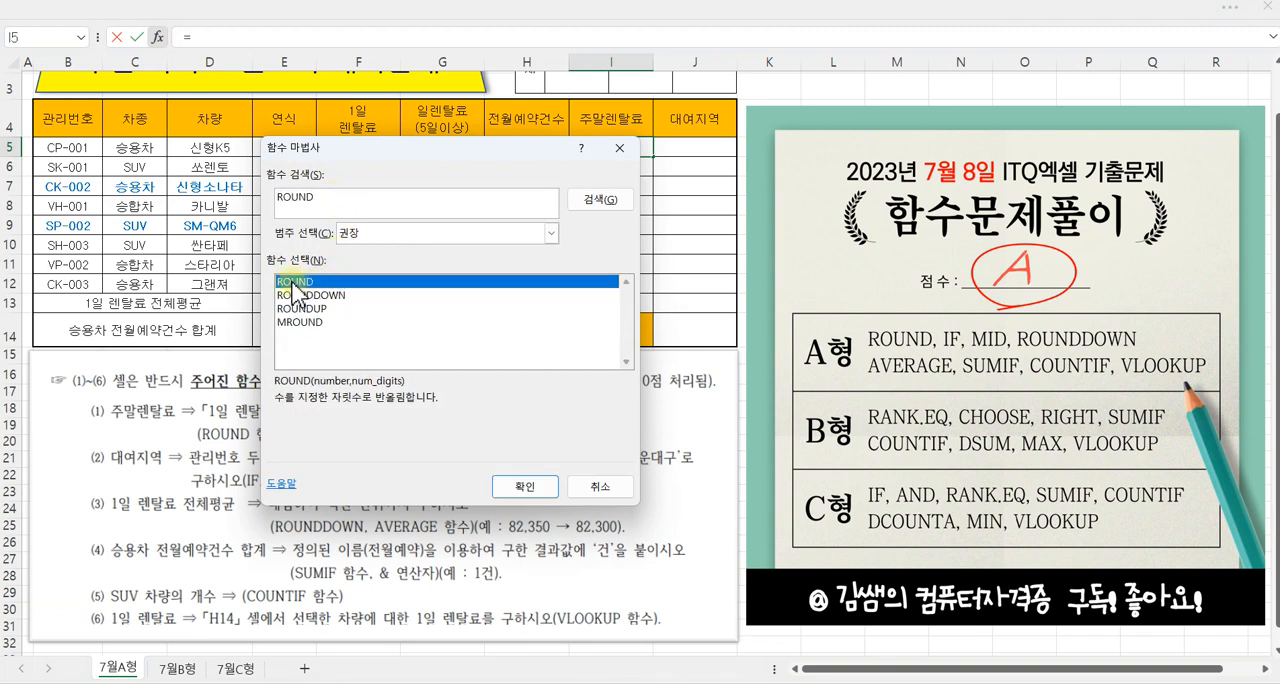
{"action": "left_click", "coordinate": [520, 487]}
{"action": "left_click_drag", "start_coordinate": [419, 207], "coordinate": [610, 224]}
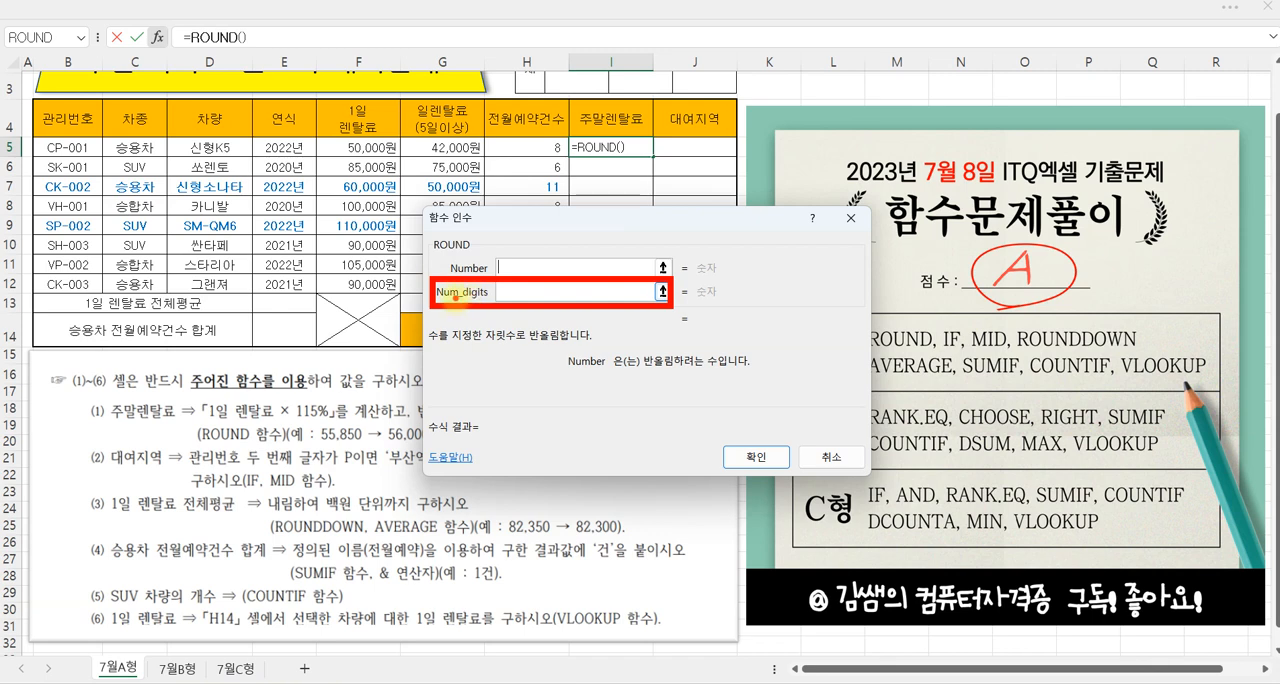
{"action": "left_click", "coordinate": [527, 293]}
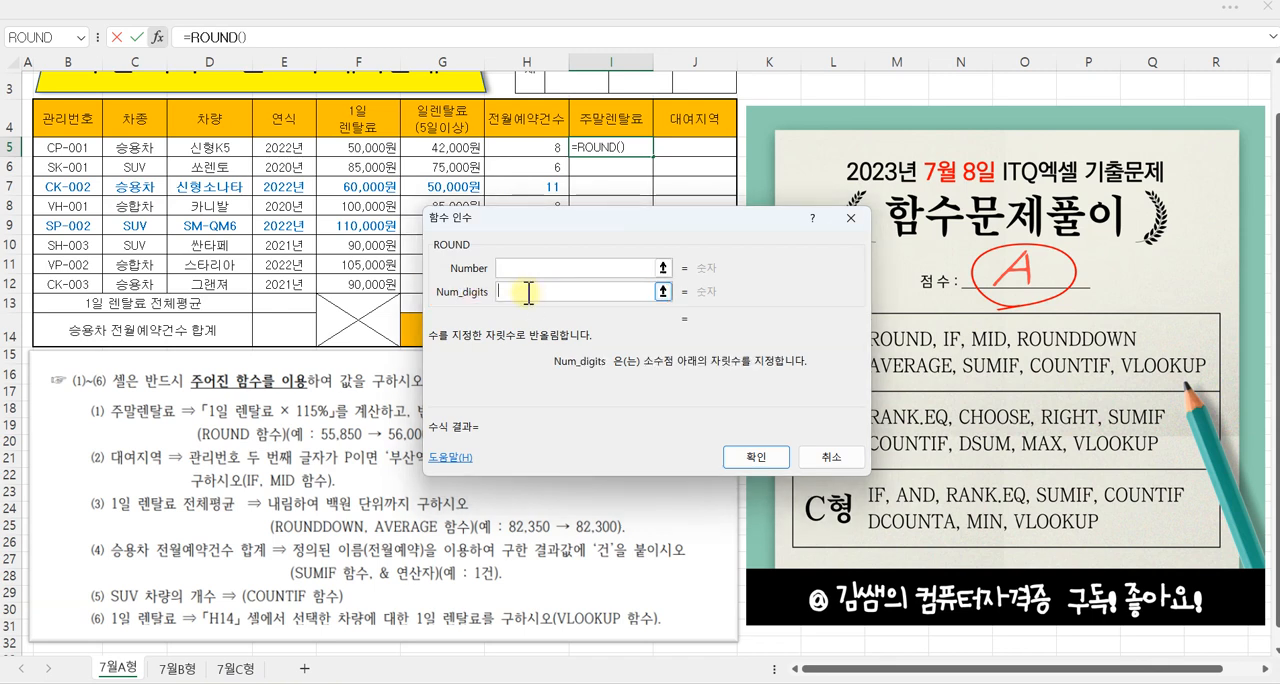
{"action": "type", "text": "-3"}
{"action": "left_click_drag", "start_coordinate": [493, 256], "coordinate": [519, 246]}
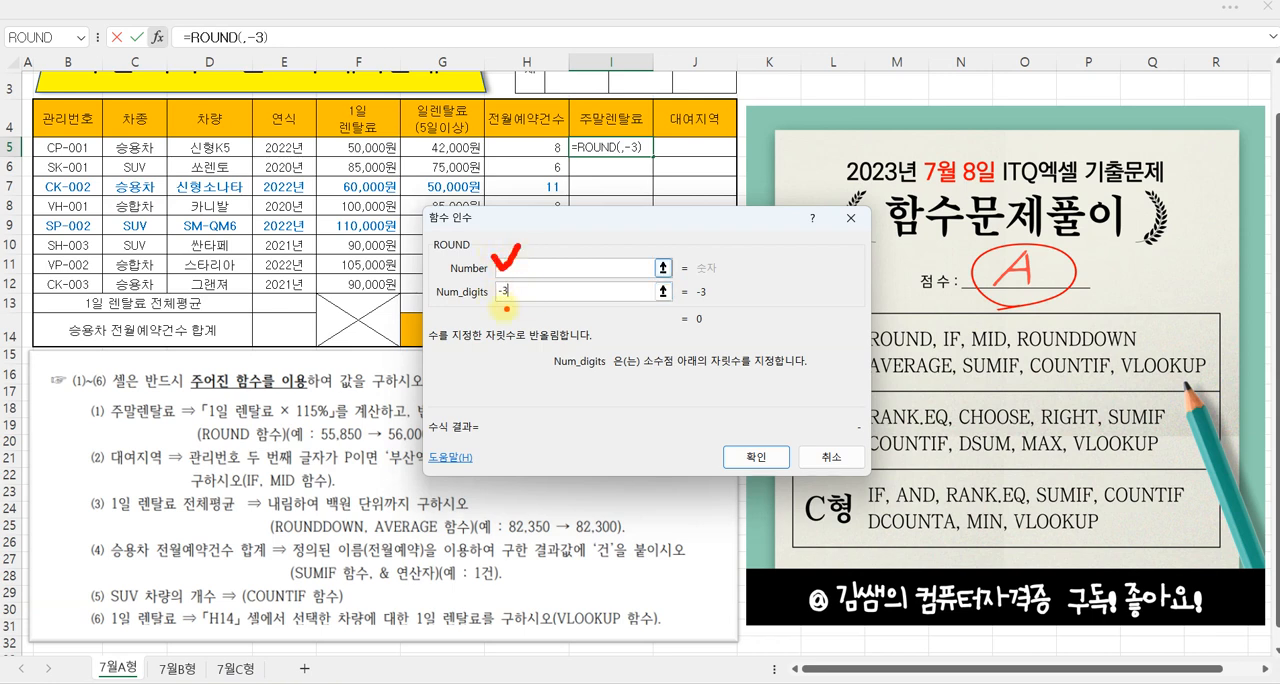
{"action": "key", "text": "Escape"}
Step: Set the ROUND function's Number argument to F5*115% and fill the formula from I5 down to I12
{"action": "left_click", "coordinate": [513, 270]}
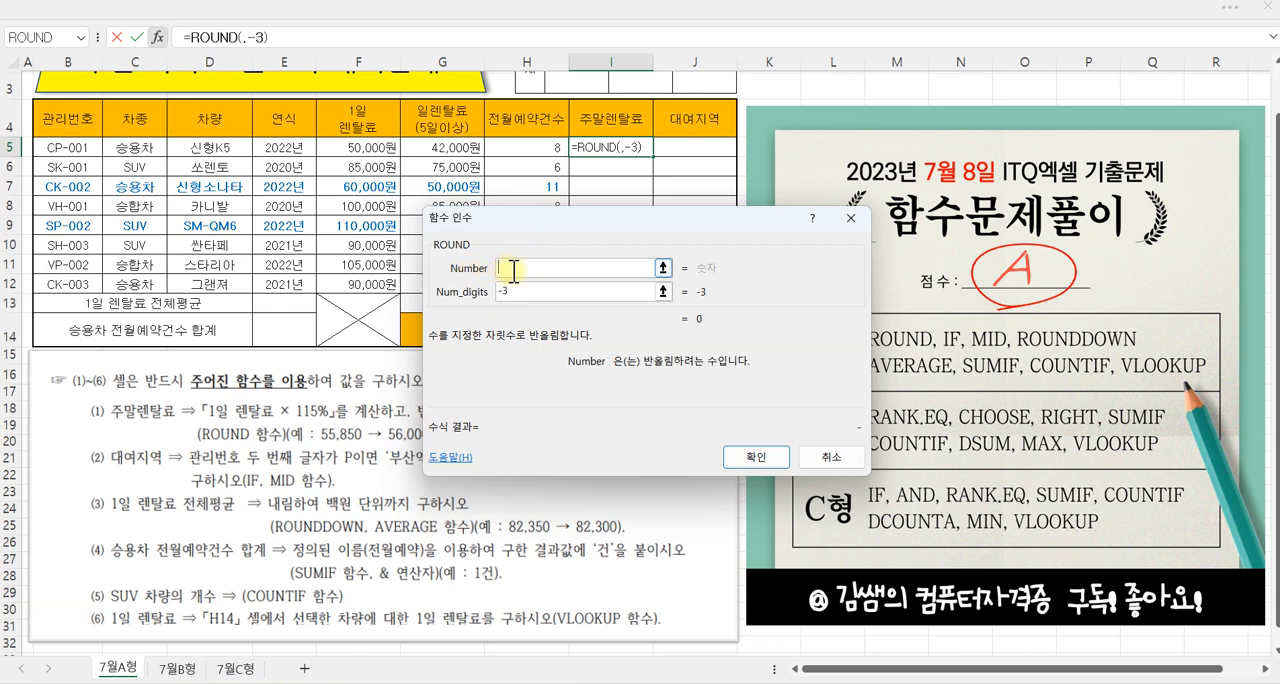
{"action": "left_click", "coordinate": [356, 148]}
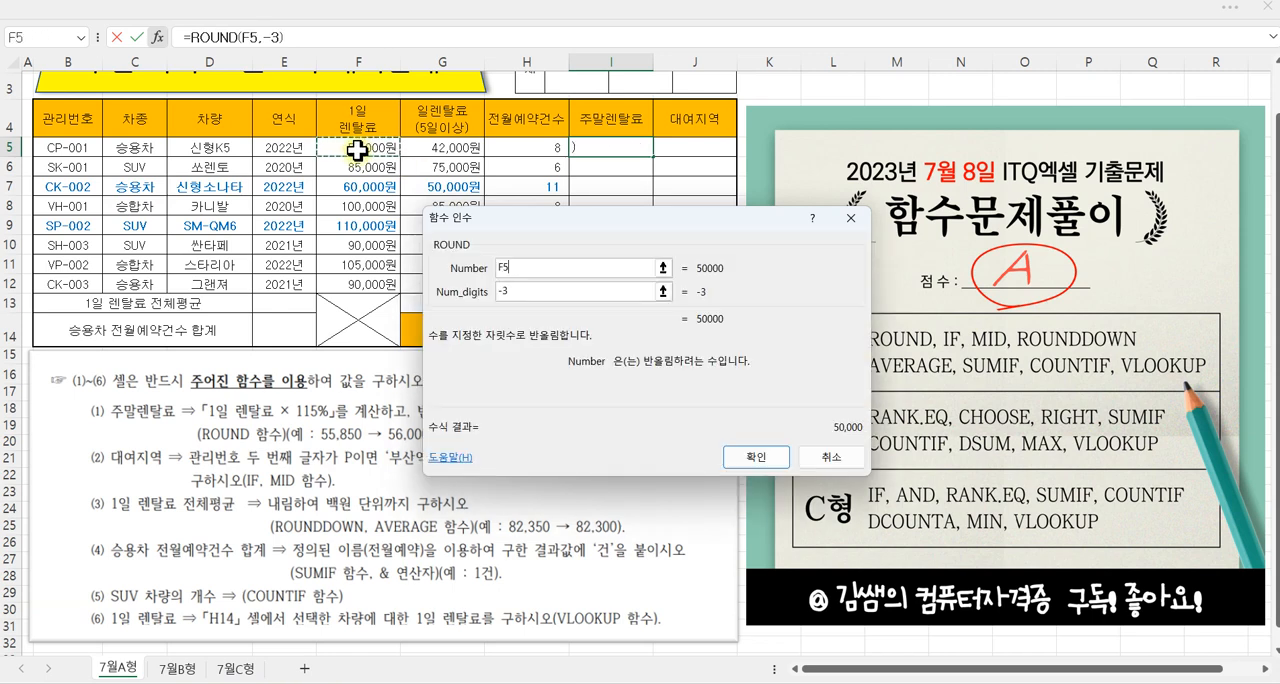
{"action": "type", "text": "*1"}
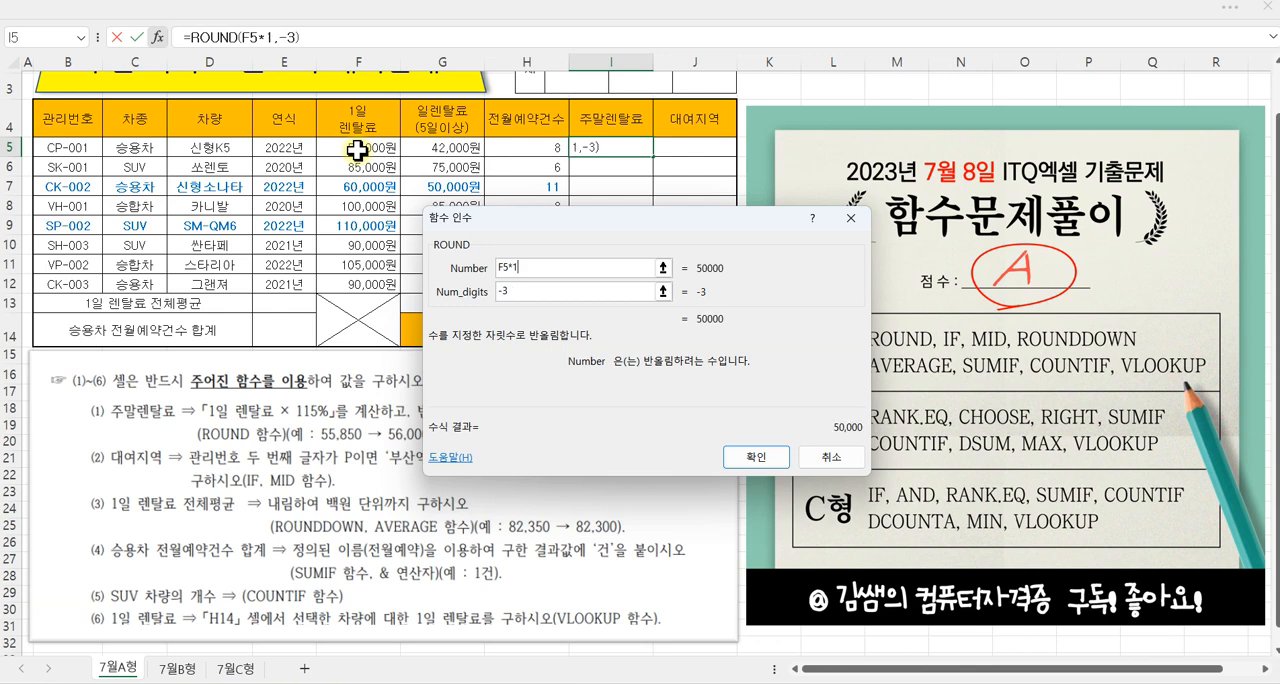
{"action": "type", "text": "15%"}
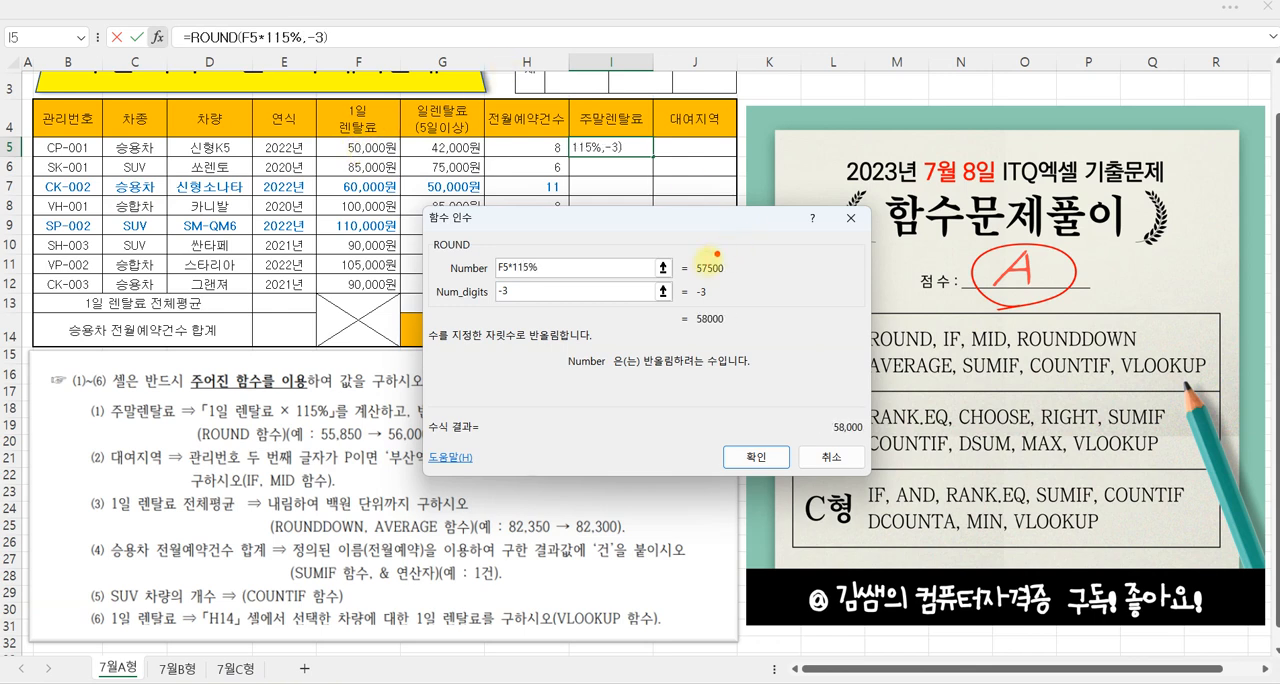
{"action": "left_click_drag", "start_coordinate": [684, 252], "coordinate": [733, 281]}
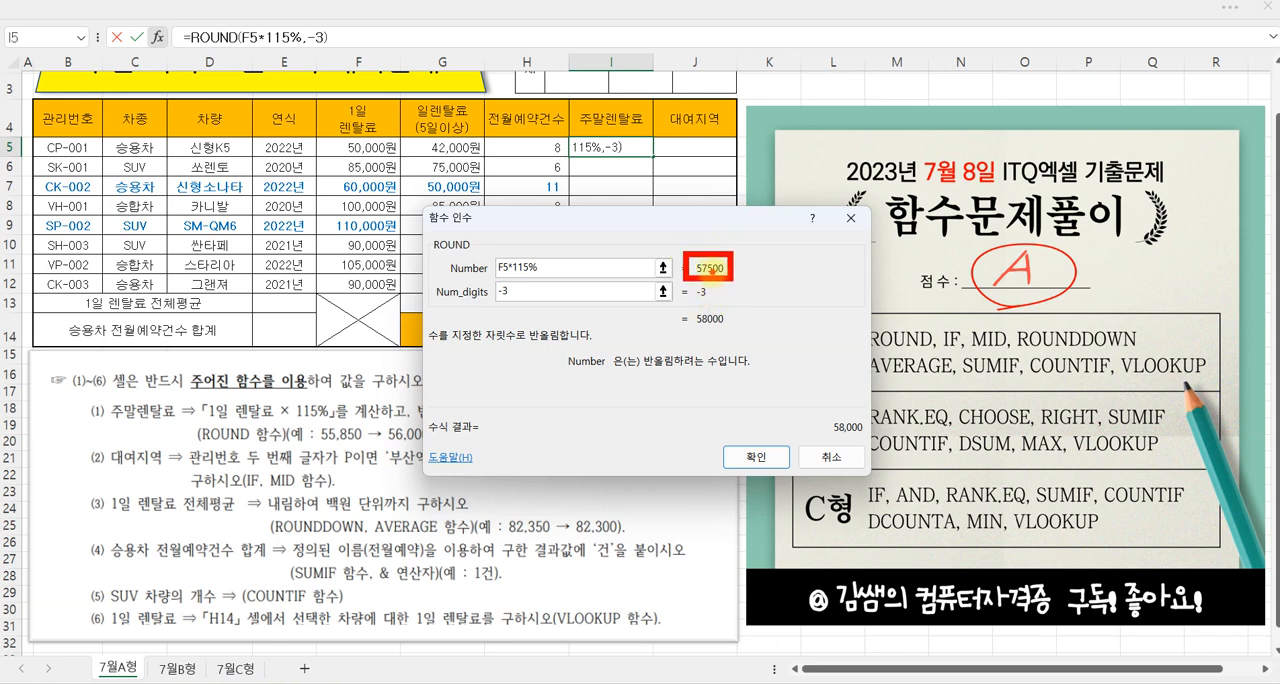
{"action": "mouse_move", "coordinate": [864, 439]}
{"action": "left_mouse_down"}
{"action": "mouse_move", "coordinate": [855, 400]}
{"action": "mouse_move", "coordinate": [845, 445]}
{"action": "left_mouse_up"}
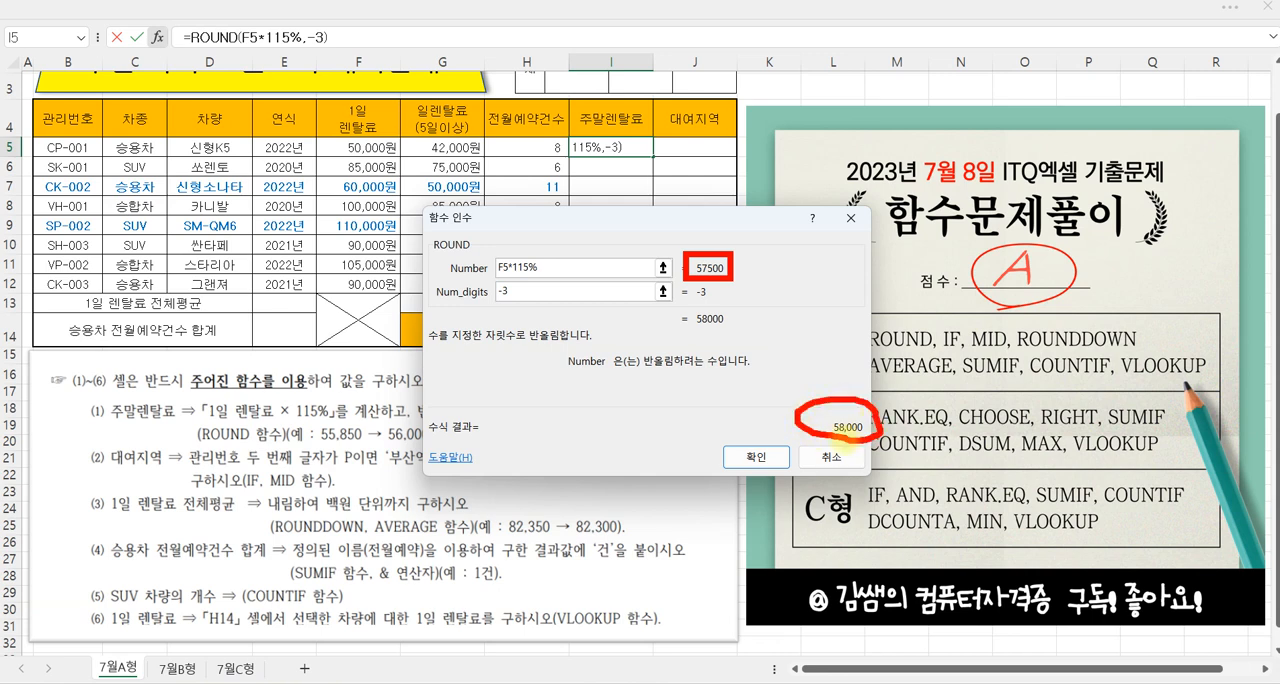
{"action": "left_click", "coordinate": [764, 460]}
{"action": "left_click_drag", "start_coordinate": [654, 156], "coordinate": [642, 290]}
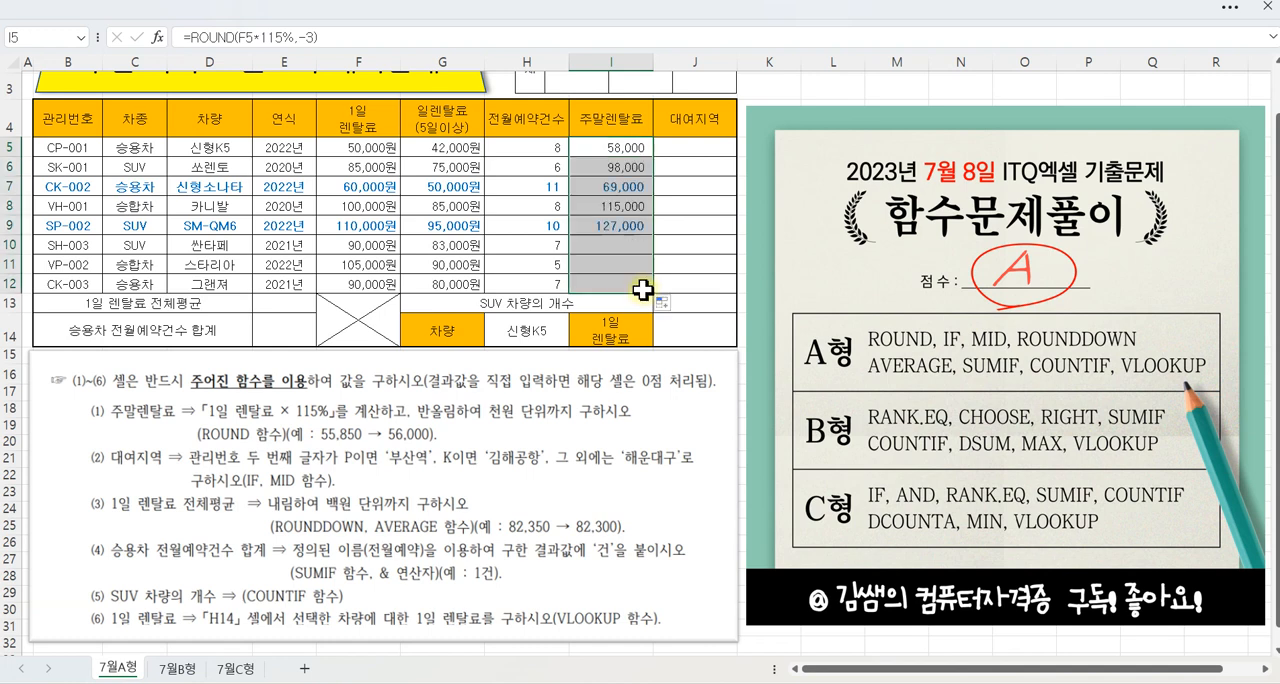
{"action": "left_click", "coordinate": [611, 206]}
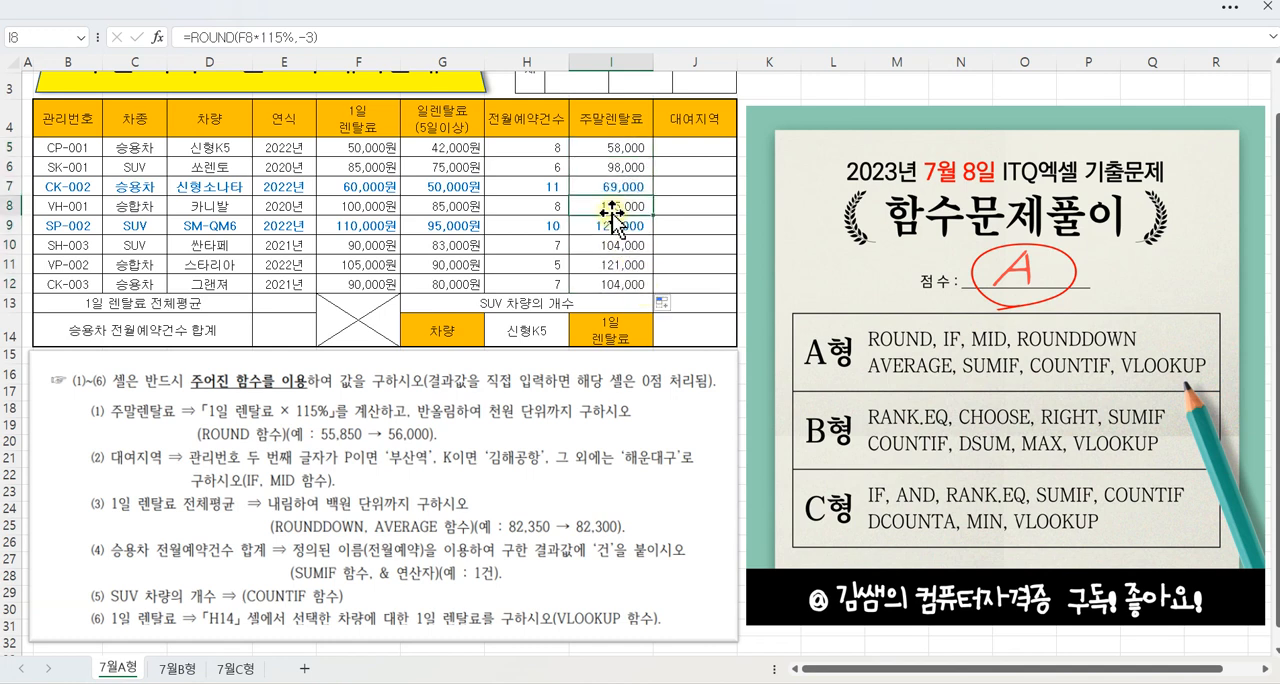
Step: Select cell J5 and examine instruction (2) for the 대여지역 column: the second-character conditions, the three possible results and the IF and MID functions
{"action": "left_click", "coordinate": [679, 147]}
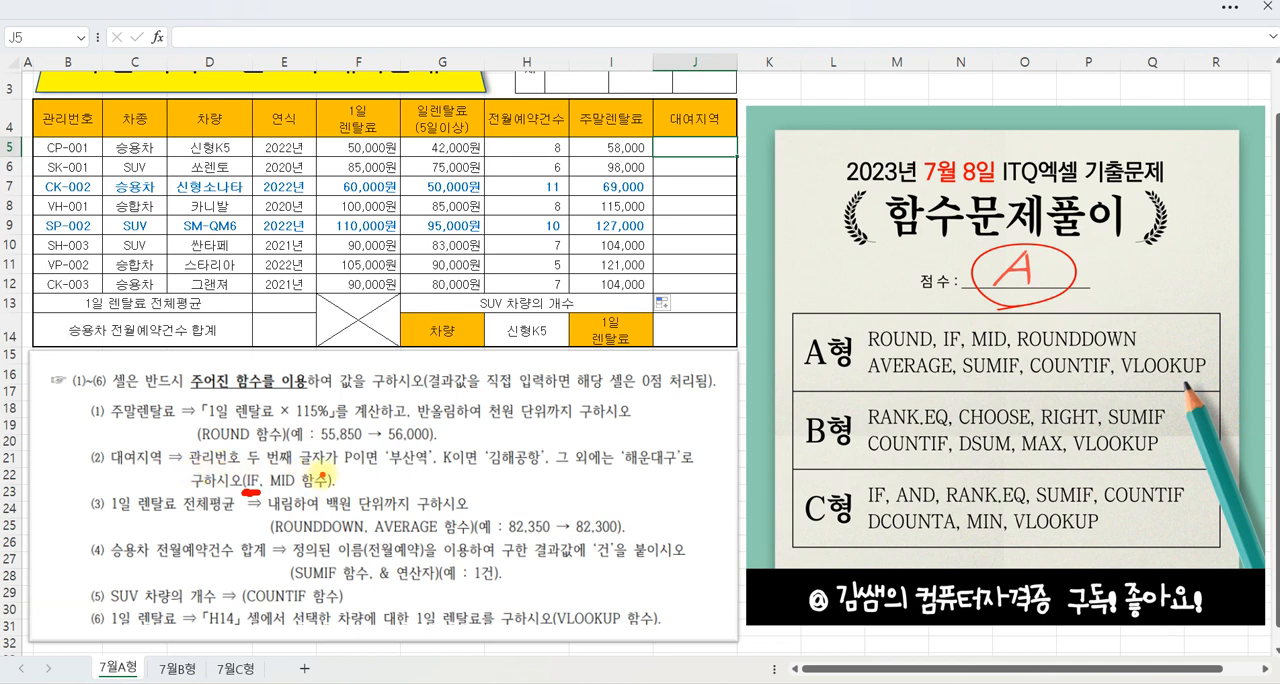
{"action": "mouse_move", "coordinate": [178, 444]}
{"action": "left_mouse_down"}
{"action": "mouse_move", "coordinate": [244, 474]}
{"action": "mouse_move", "coordinate": [324, 482]}
{"action": "mouse_move", "coordinate": [338, 470]}
{"action": "left_mouse_up"}
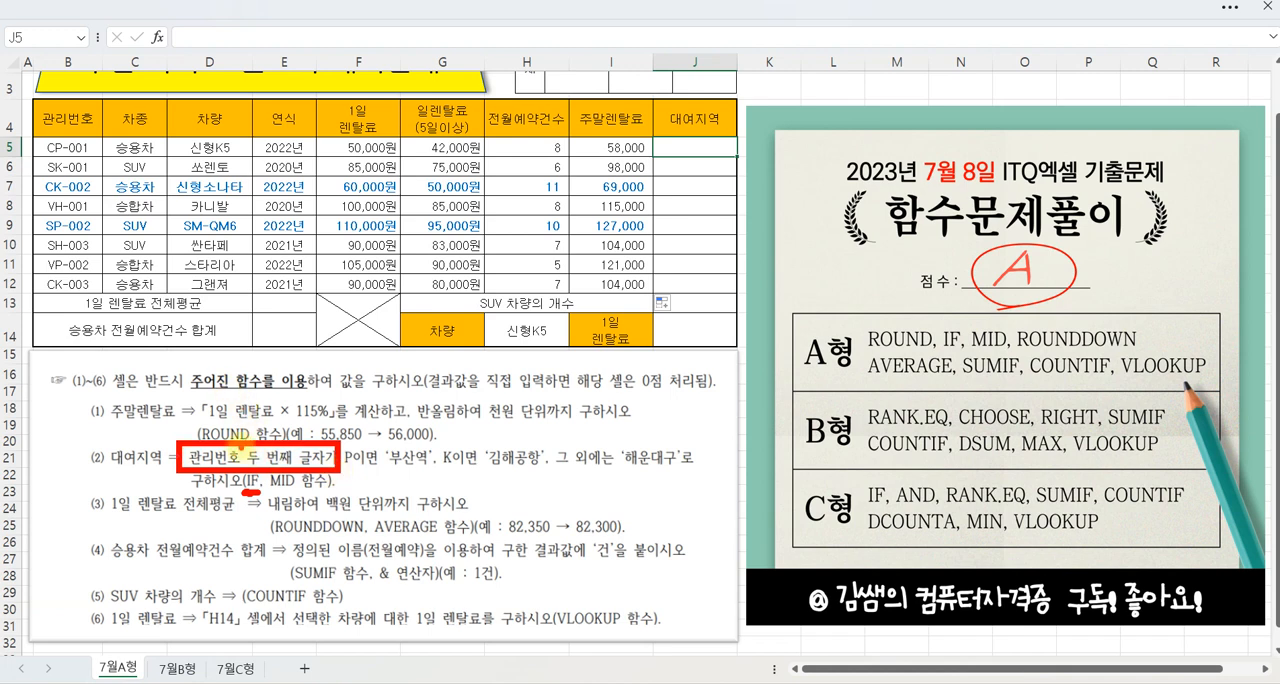
{"action": "left_click_drag", "start_coordinate": [336, 462], "coordinate": [368, 470]}
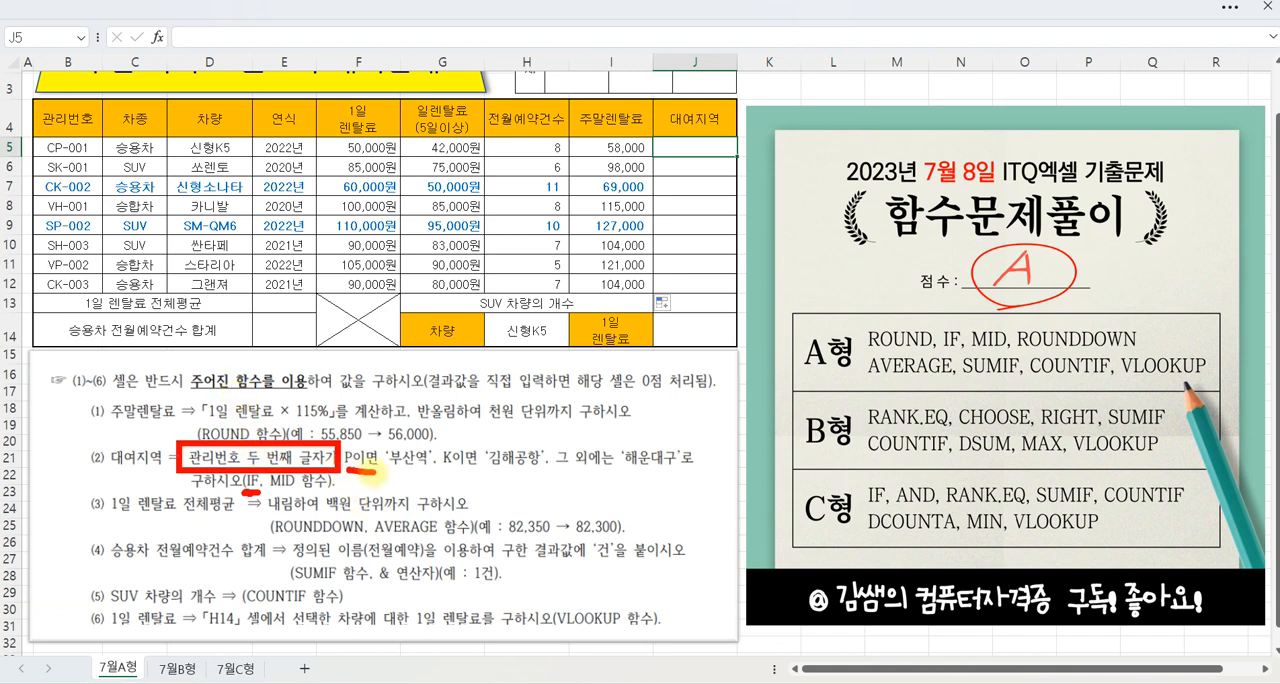
{"action": "left_click_drag", "start_coordinate": [322, 387], "coordinate": [358, 386]}
{"action": "left_click_drag", "start_coordinate": [326, 429], "coordinate": [368, 428]}
{"action": "left_click_drag", "start_coordinate": [371, 368], "coordinate": [398, 422]}
{"action": "mouse_move", "coordinate": [400, 380]}
{"action": "left_mouse_down"}
{"action": "mouse_move", "coordinate": [408, 400]}
{"action": "mouse_move", "coordinate": [450, 400]}
{"action": "left_mouse_up"}
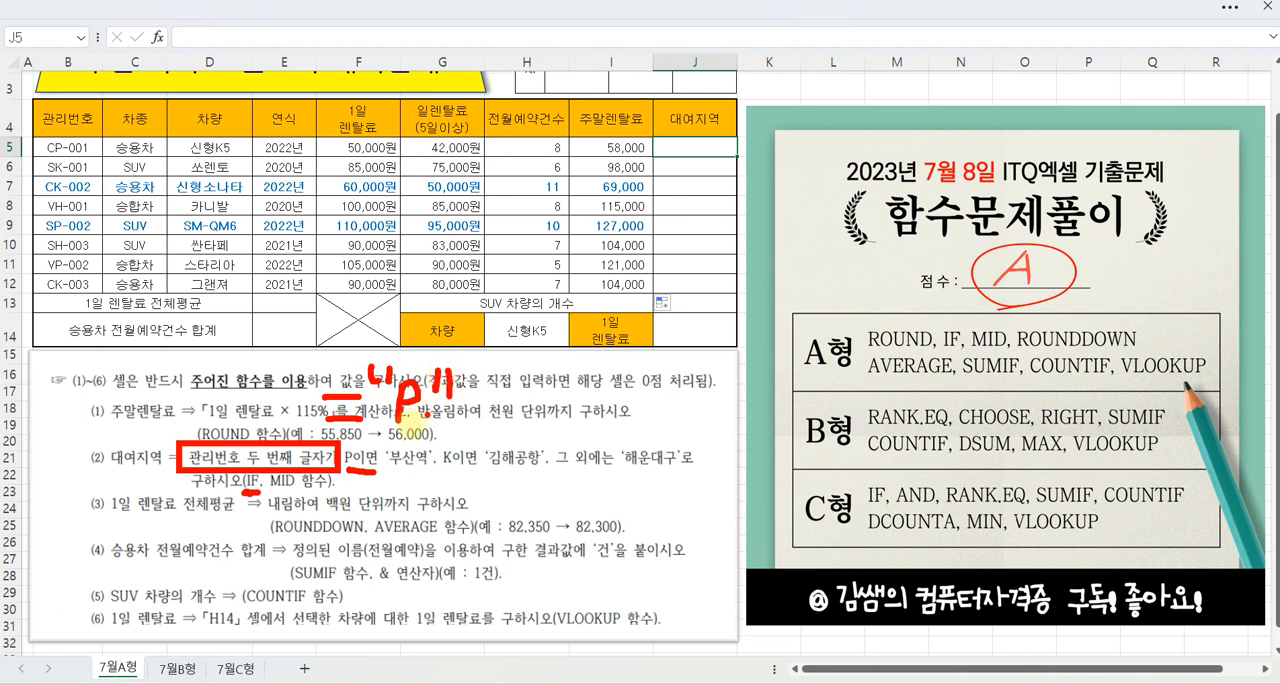
{"action": "mouse_move", "coordinate": [320, 404]}
{"action": "left_mouse_down"}
{"action": "mouse_move", "coordinate": [252, 342]}
{"action": "mouse_move", "coordinate": [175, 440]}
{"action": "mouse_move", "coordinate": [300, 410]}
{"action": "left_mouse_up"}
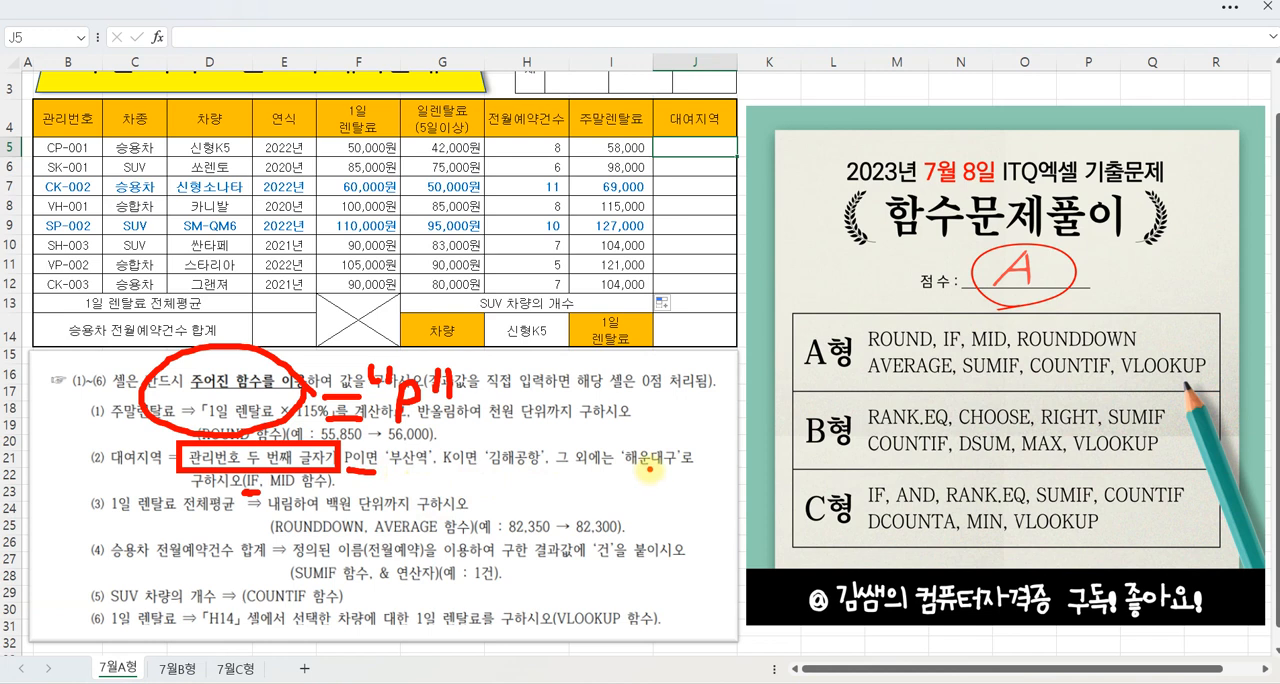
{"action": "key", "text": "Escape"}
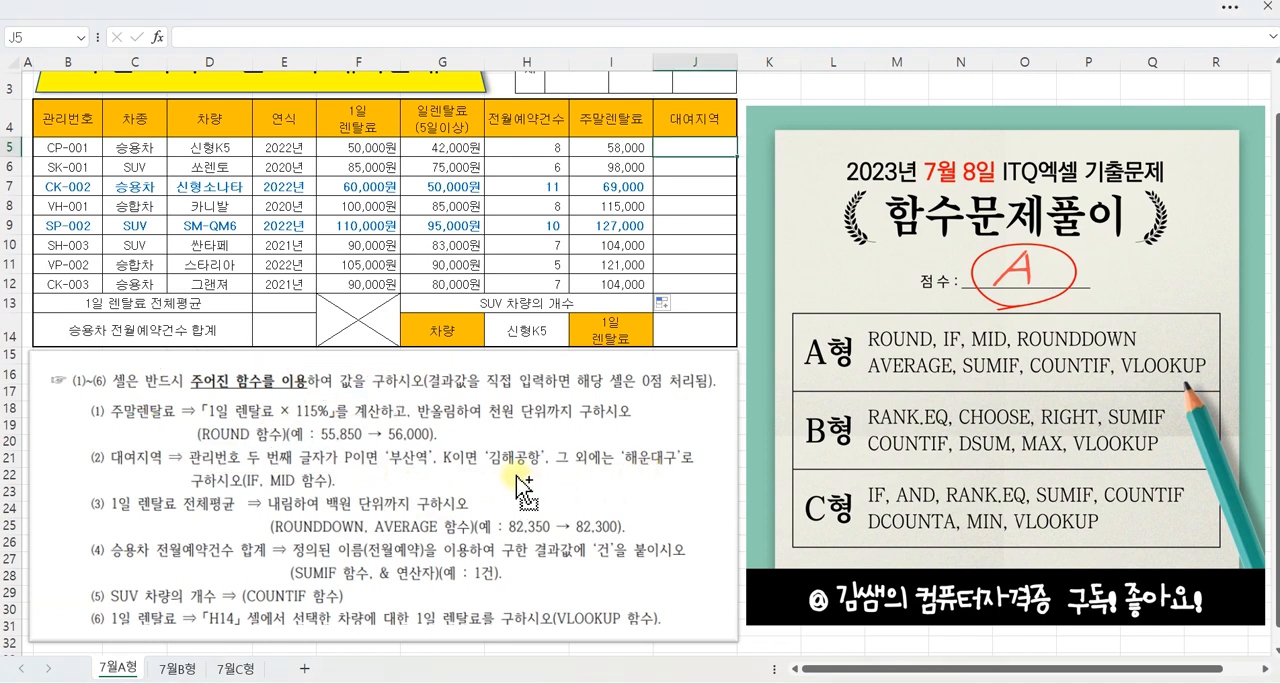
{"action": "left_click_drag", "start_coordinate": [396, 432], "coordinate": [425, 397]}
{"action": "left_click_drag", "start_coordinate": [481, 428], "coordinate": [524, 405]}
{"action": "left_click_drag", "start_coordinate": [636, 429], "coordinate": [678, 403]}
{"action": "mouse_move", "coordinate": [500, 484]}
{"action": "left_mouse_down"}
{"action": "mouse_move", "coordinate": [524, 500]}
{"action": "mouse_move", "coordinate": [502, 521]}
{"action": "mouse_move", "coordinate": [543, 499]}
{"action": "mouse_move", "coordinate": [555, 527]}
{"action": "mouse_move", "coordinate": [600, 490]}
{"action": "mouse_move", "coordinate": [602, 507]}
{"action": "mouse_move", "coordinate": [640, 492]}
{"action": "mouse_move", "coordinate": [618, 524]}
{"action": "mouse_move", "coordinate": [649, 507]}
{"action": "left_mouse_up"}
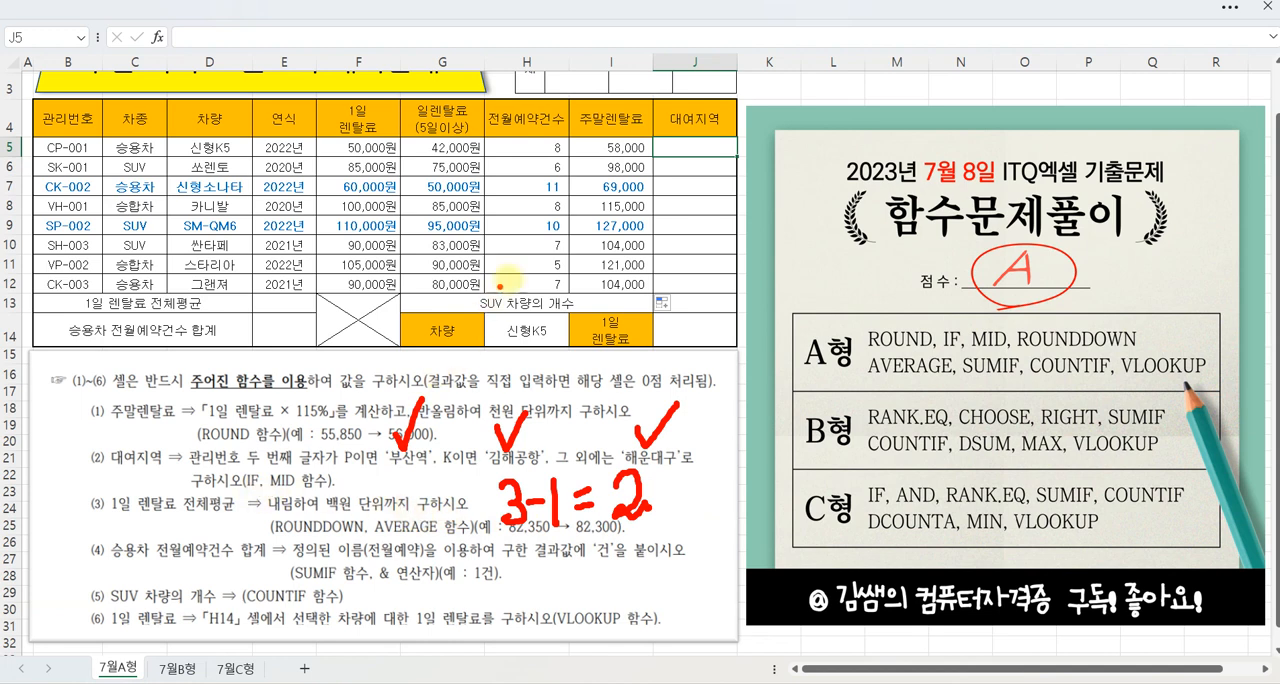
{"action": "key", "text": "Escape"}
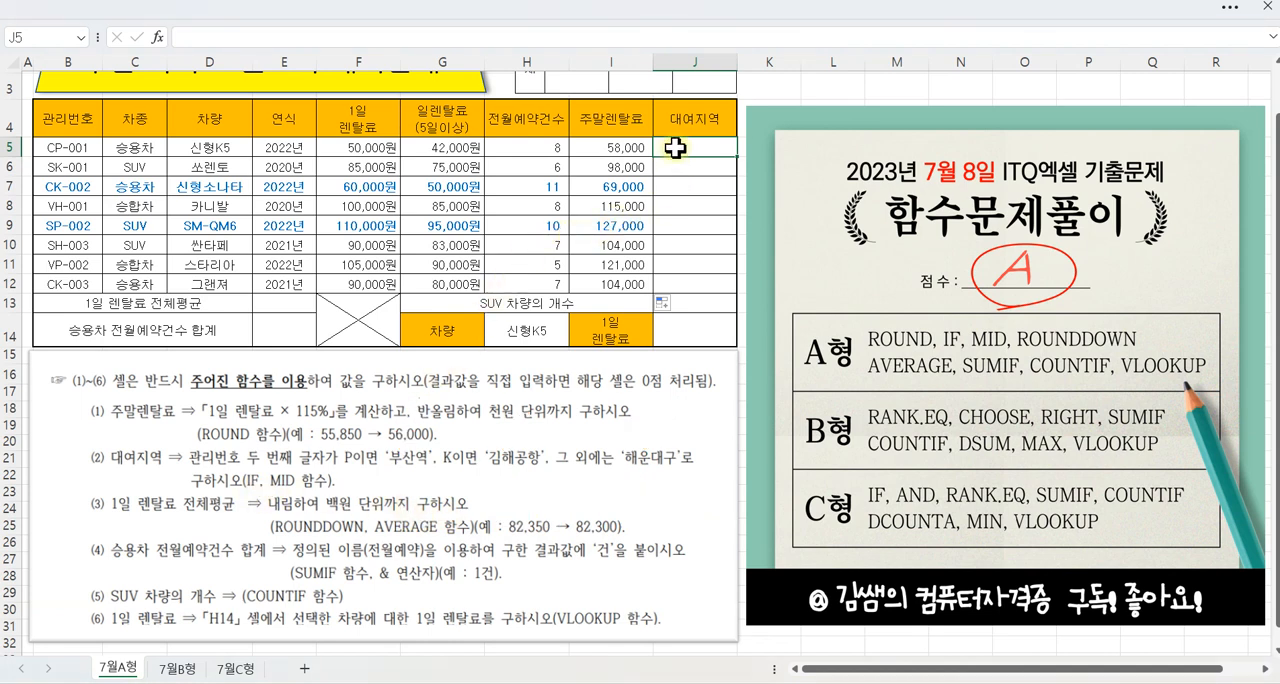
Step: Insert the IF function in cell J5 and keep the 관리번호 column in view beside its arguments
{"action": "left_click", "coordinate": [157, 37]}
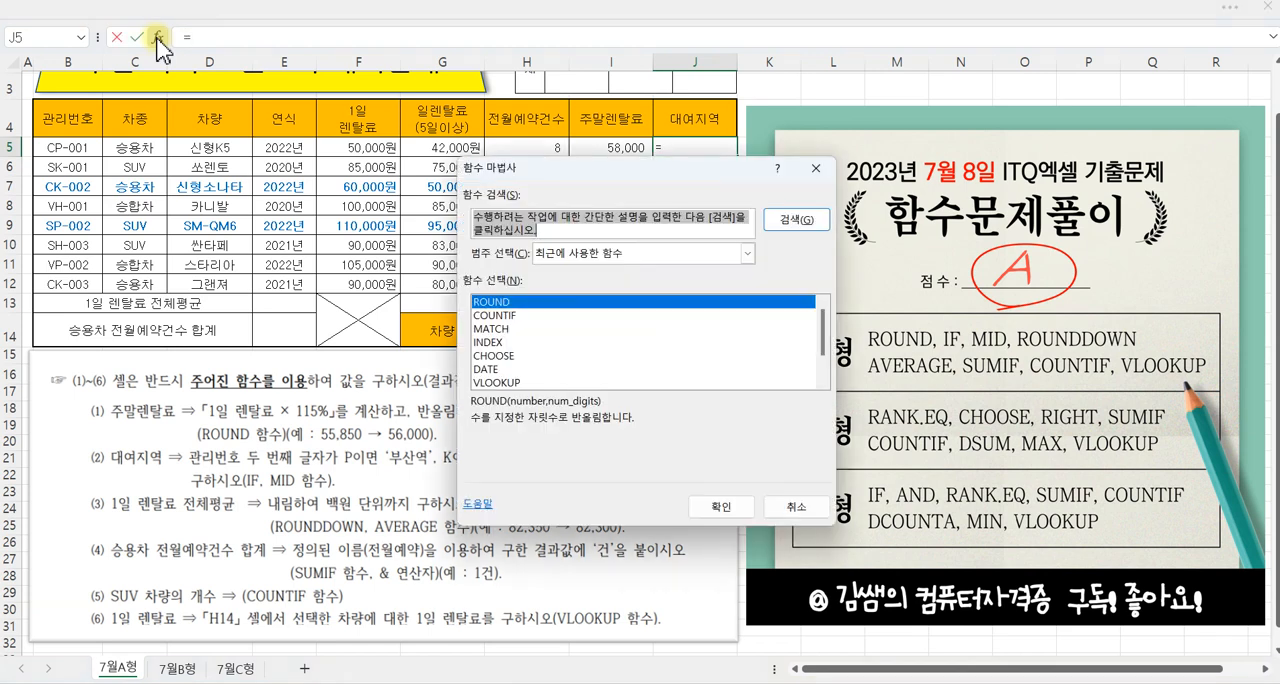
{"action": "type", "text": "IF"}
{"action": "key", "text": "Return"}
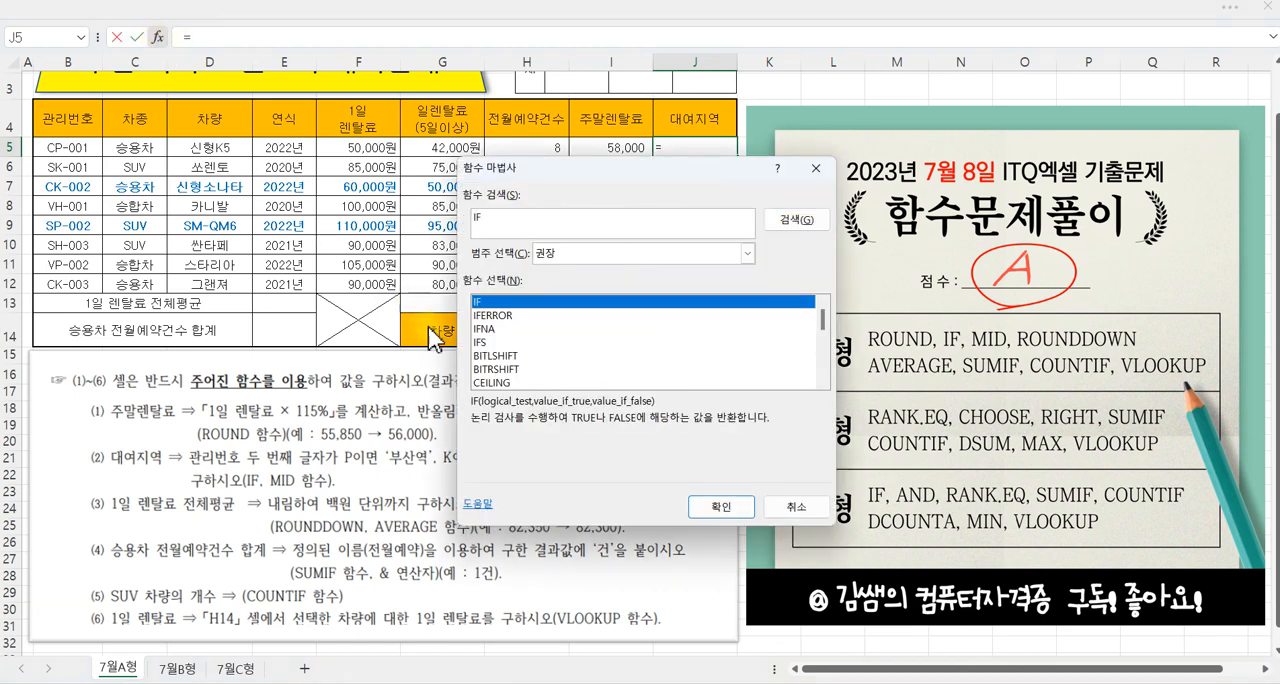
{"action": "left_click", "coordinate": [720, 507]}
{"action": "left_click_drag", "start_coordinate": [642, 217], "coordinate": [678, 192]}
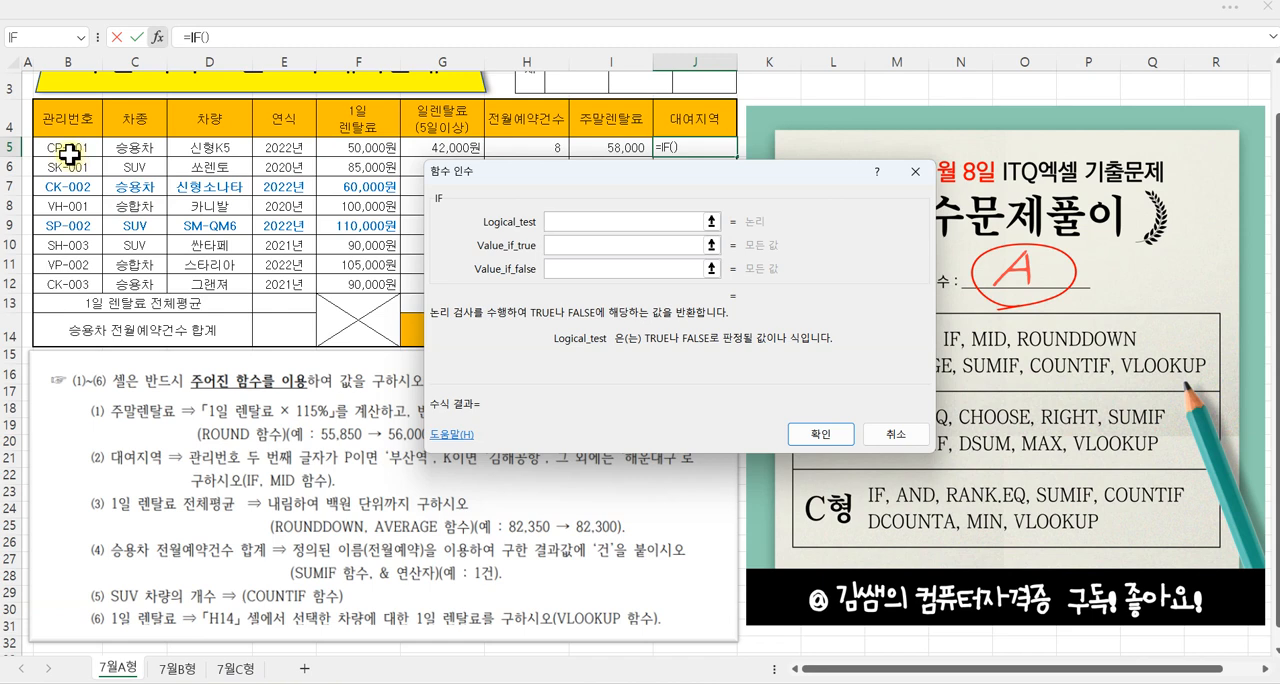
Step: Set the IF function's Logical_test to MID(B5,2,1)="P" to test the second character of the 관리번호
{"action": "type", "text": "MID("}
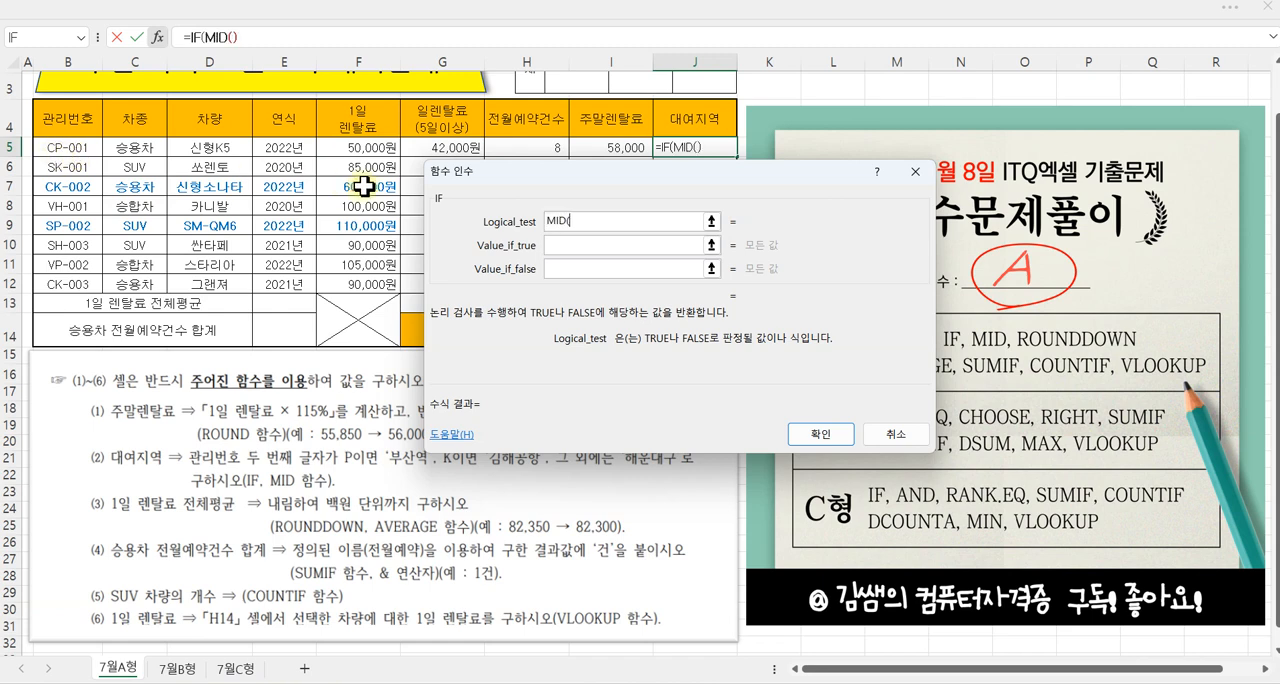
{"action": "left_click", "coordinate": [79, 150]}
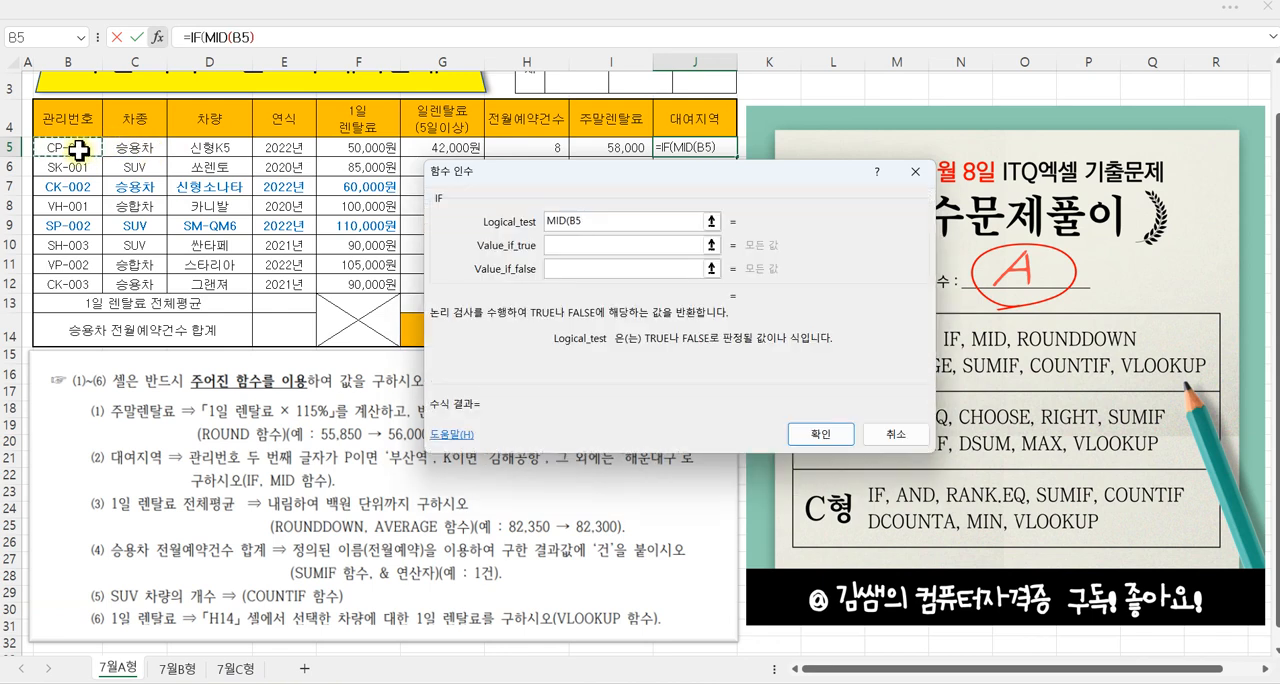
{"action": "type", "text": ",2,1"}
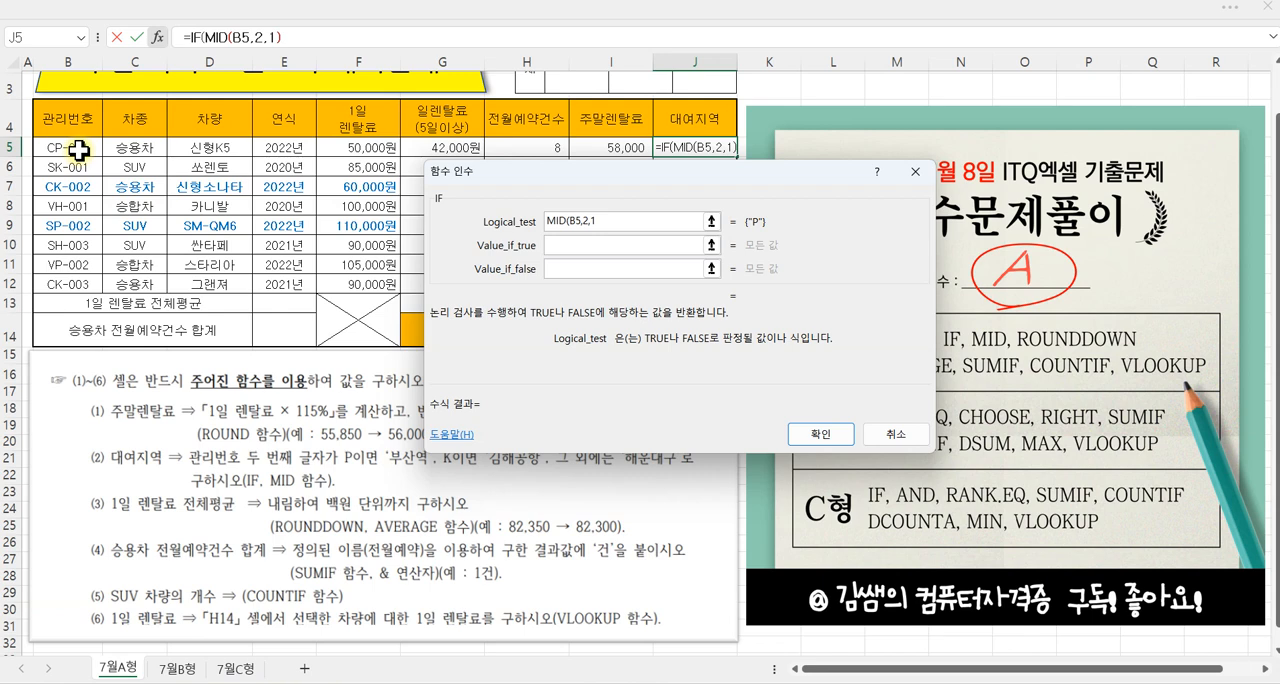
{"action": "type", "text": ")=\"P\""}
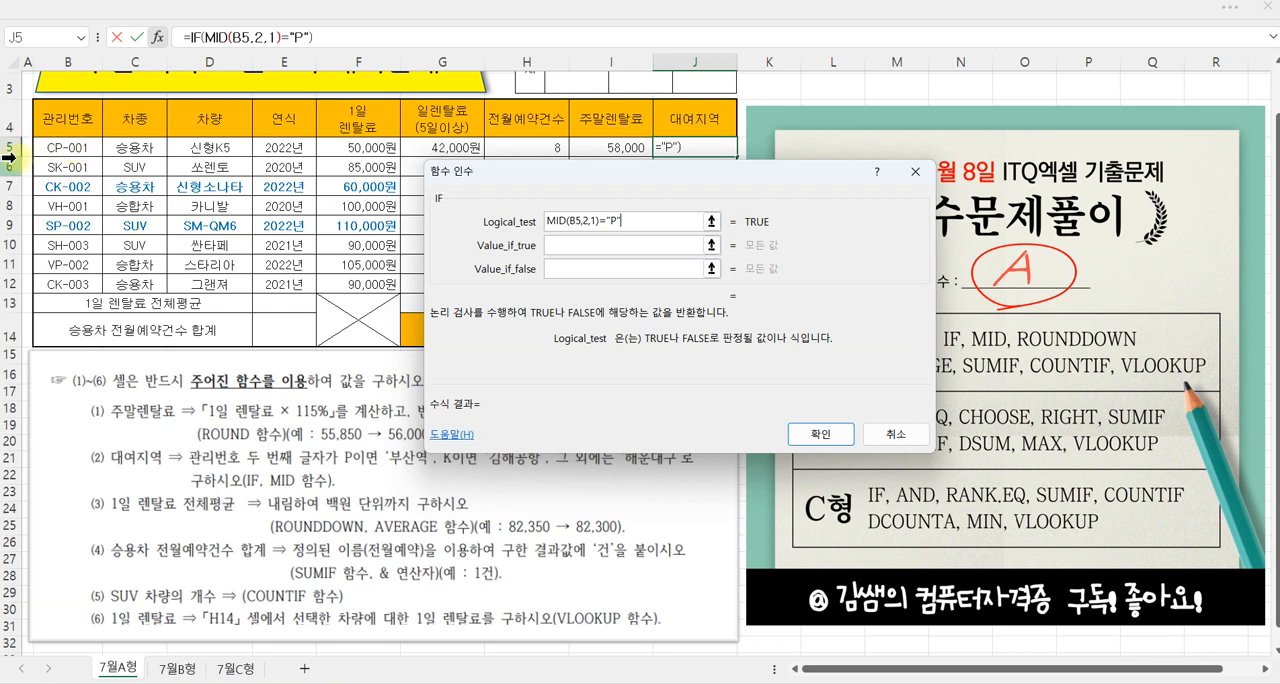
Step: Set the IF function's Value_if_true to 부산역
{"action": "left_click", "coordinate": [563, 245]}
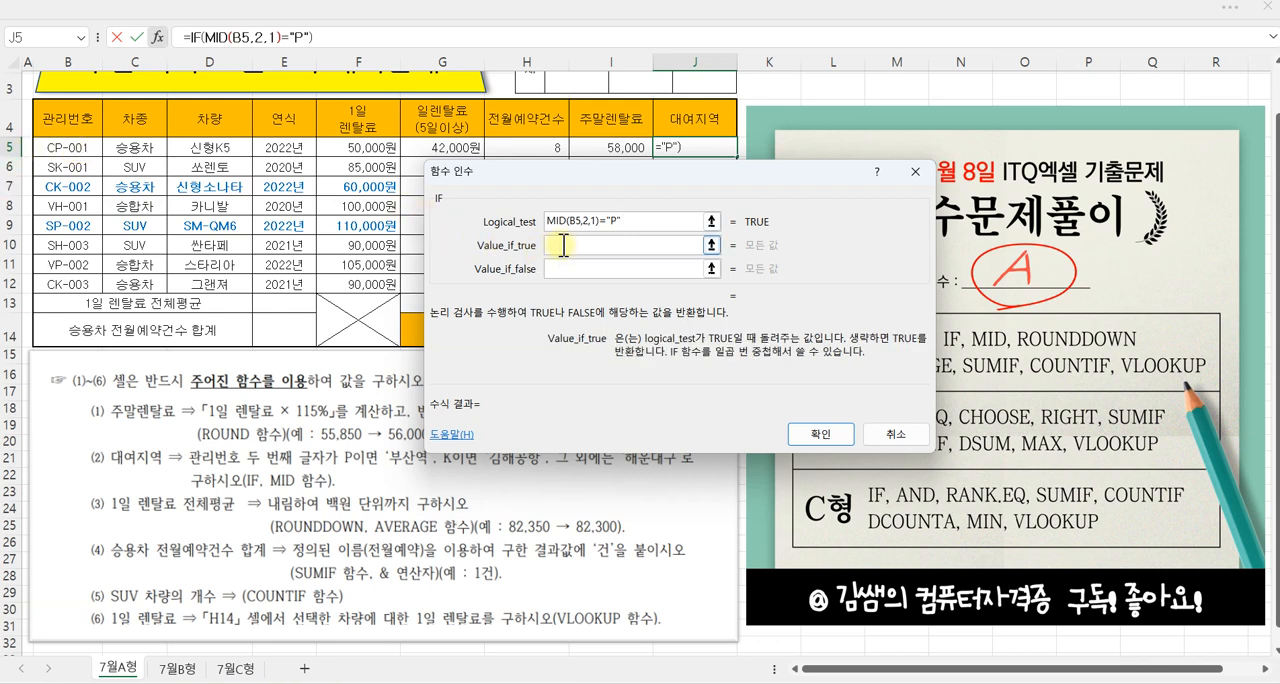
{"action": "type", "text": "부산역"}
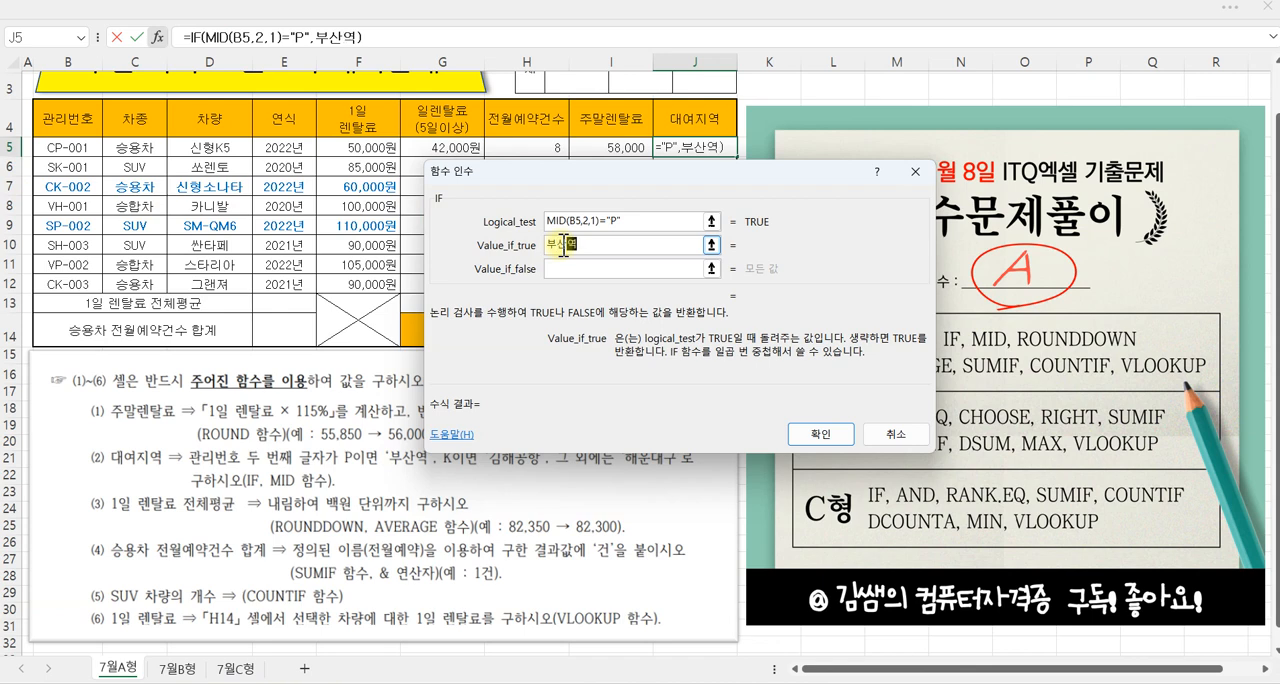
{"action": "left_click_drag", "start_coordinate": [590, 180], "coordinate": [714, 148]}
Step: Nest a second IF function in the Value_if_false argument of the first IF
{"action": "left_click", "coordinate": [716, 236]}
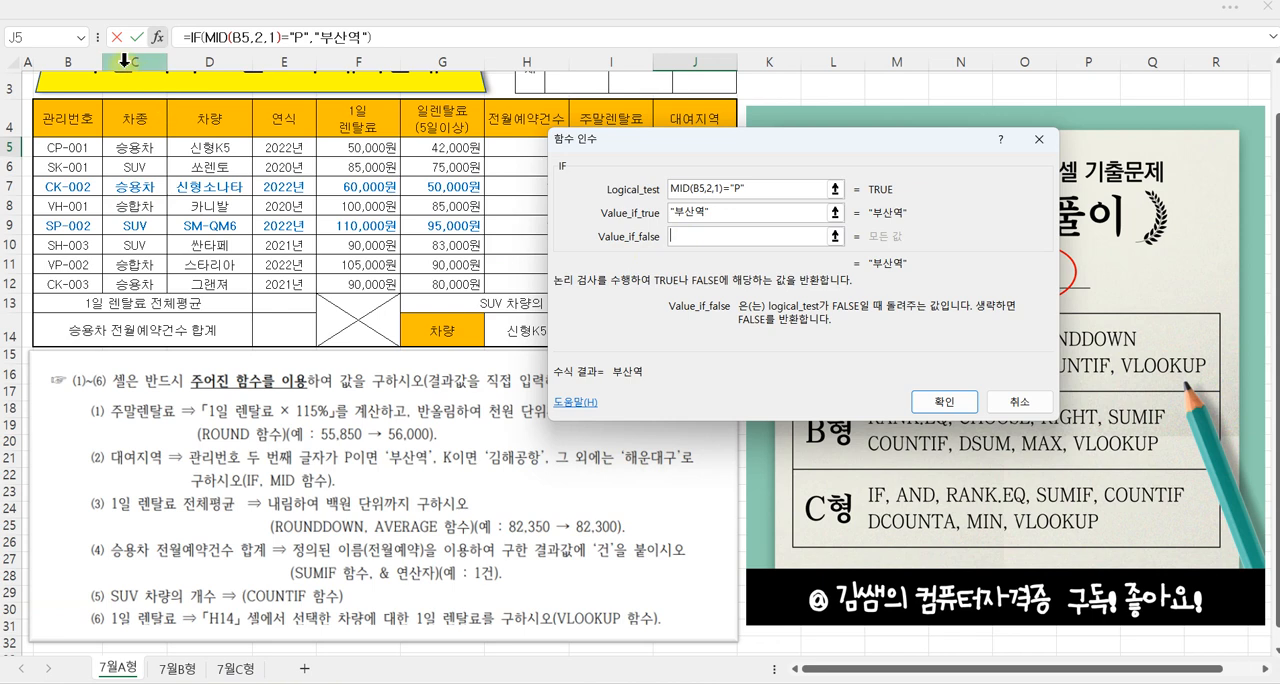
{"action": "left_click", "coordinate": [82, 40]}
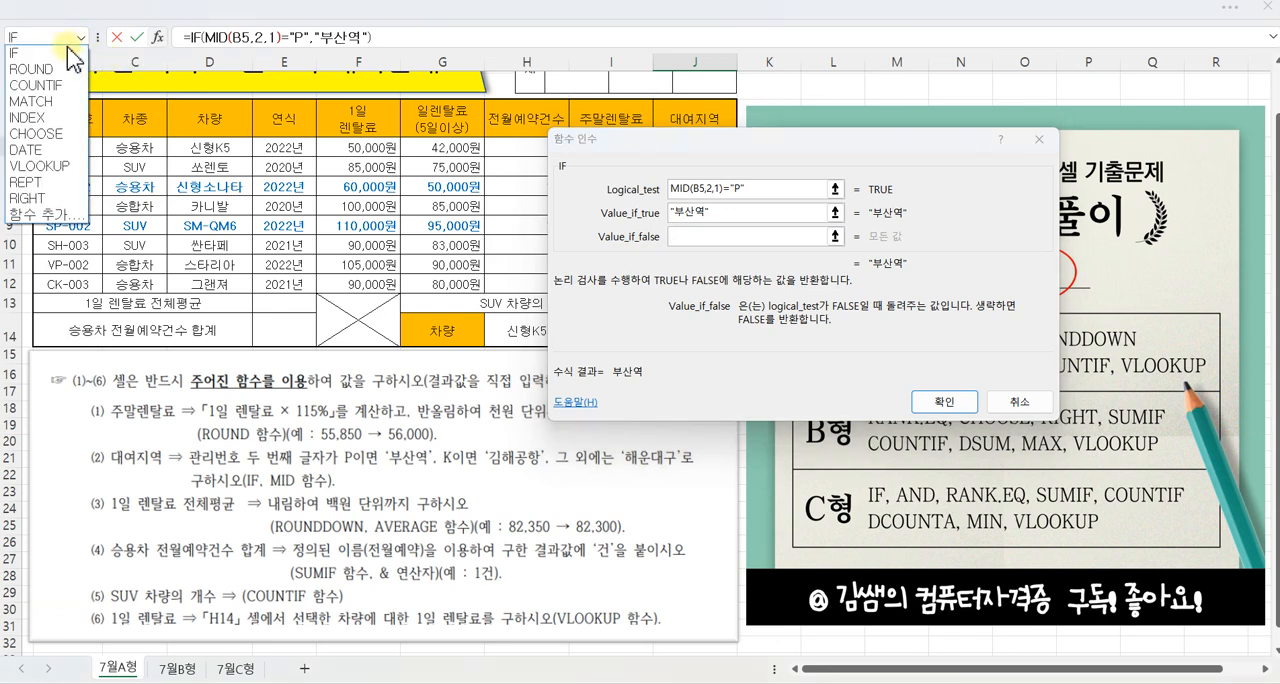
{"action": "left_click", "coordinate": [30, 55]}
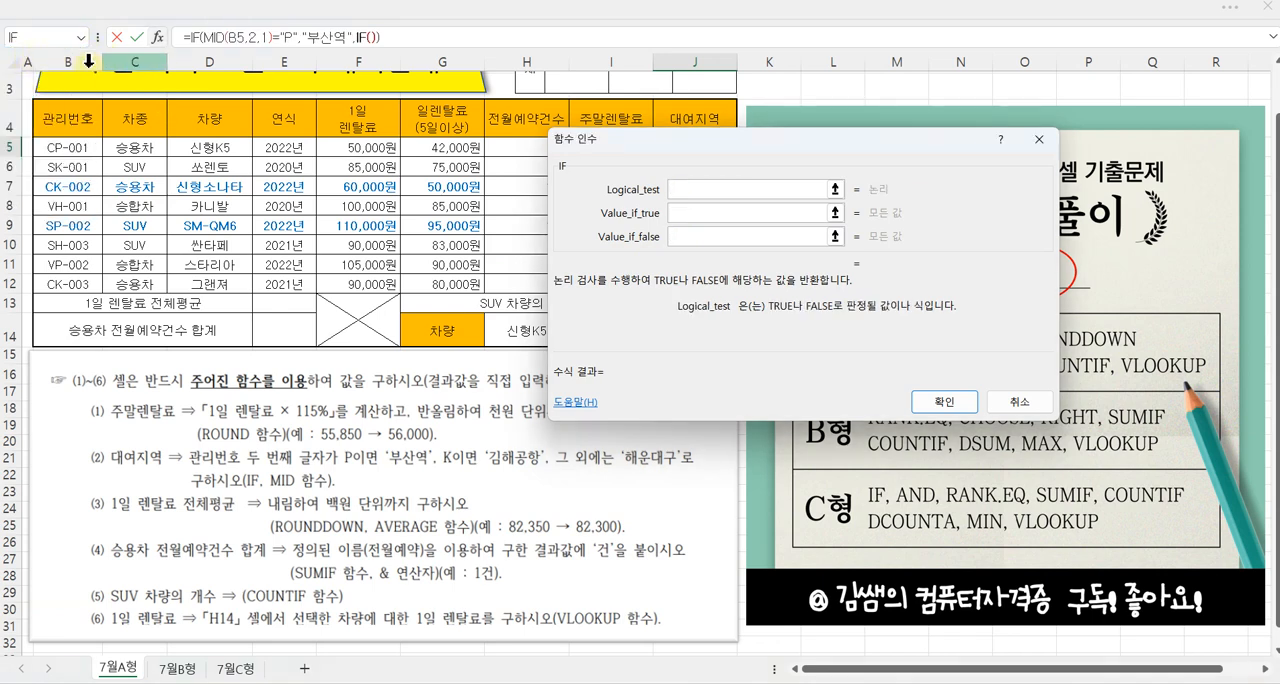
{"action": "left_click_drag", "start_coordinate": [647, 181], "coordinate": [621, 175]}
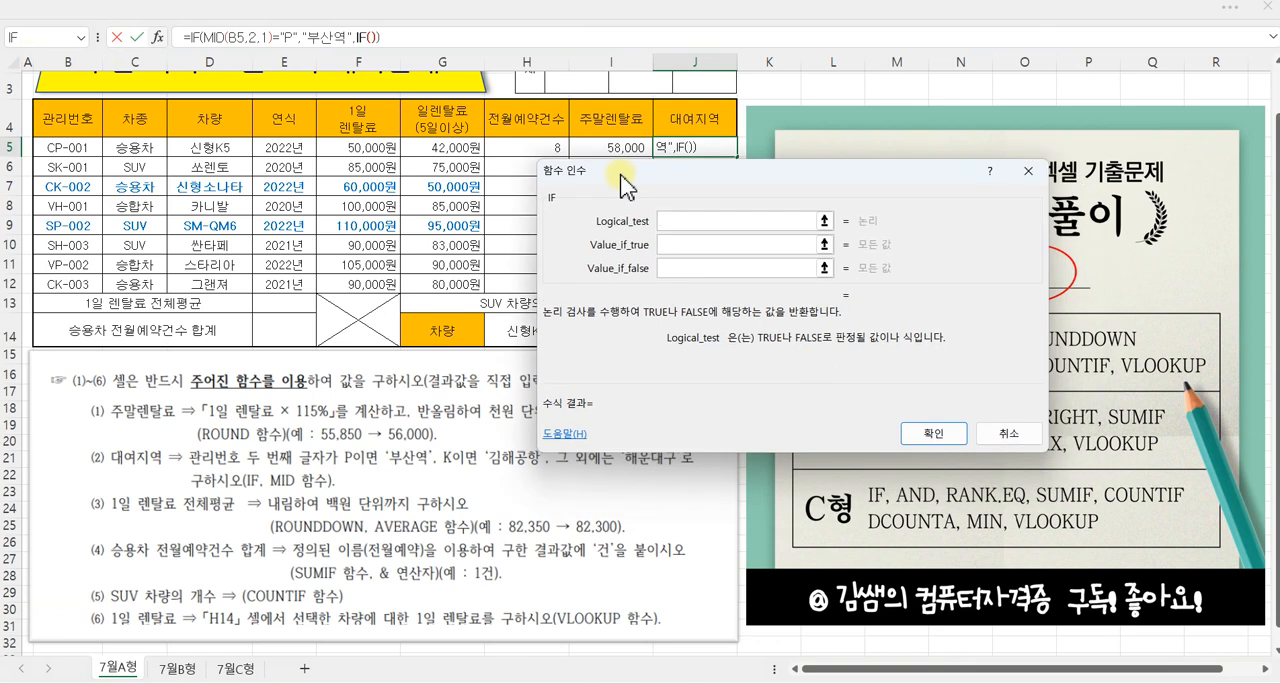
Step: Set the nested IF function's Logical_test to MID(B5,2,1)="K"
{"action": "type", "text": "MID("}
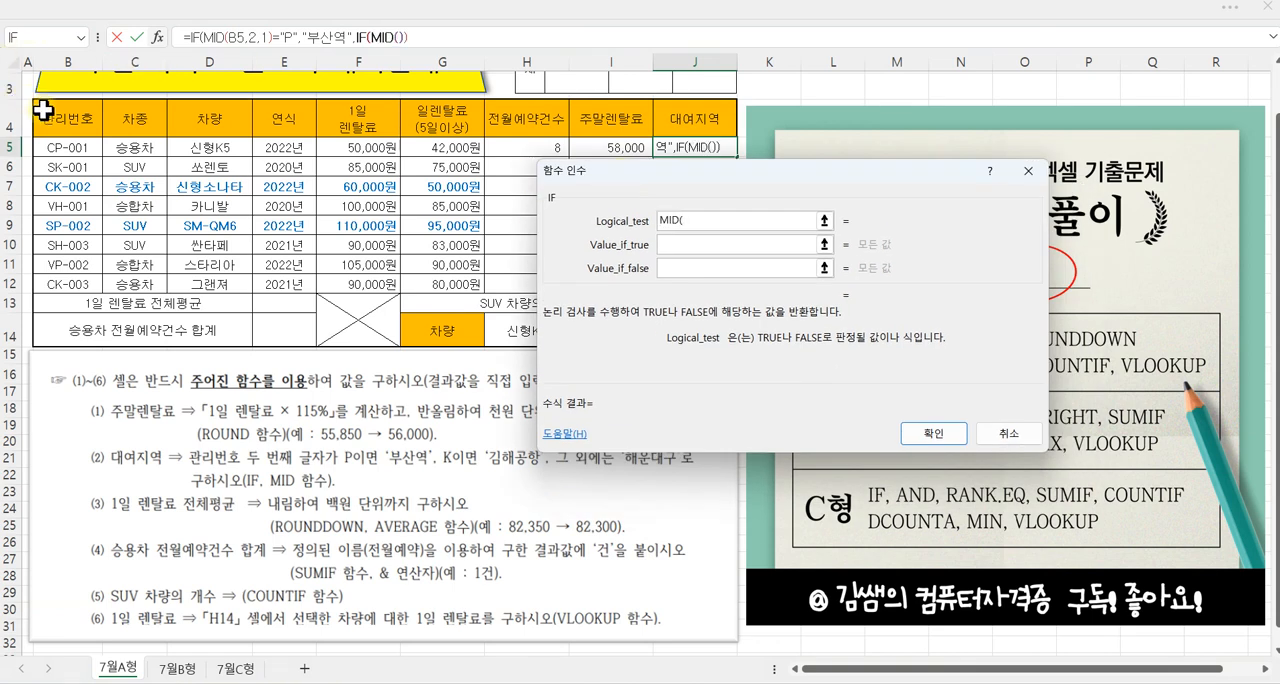
{"action": "left_click", "coordinate": [68, 145]}
{"action": "type", "text": ",2,"}
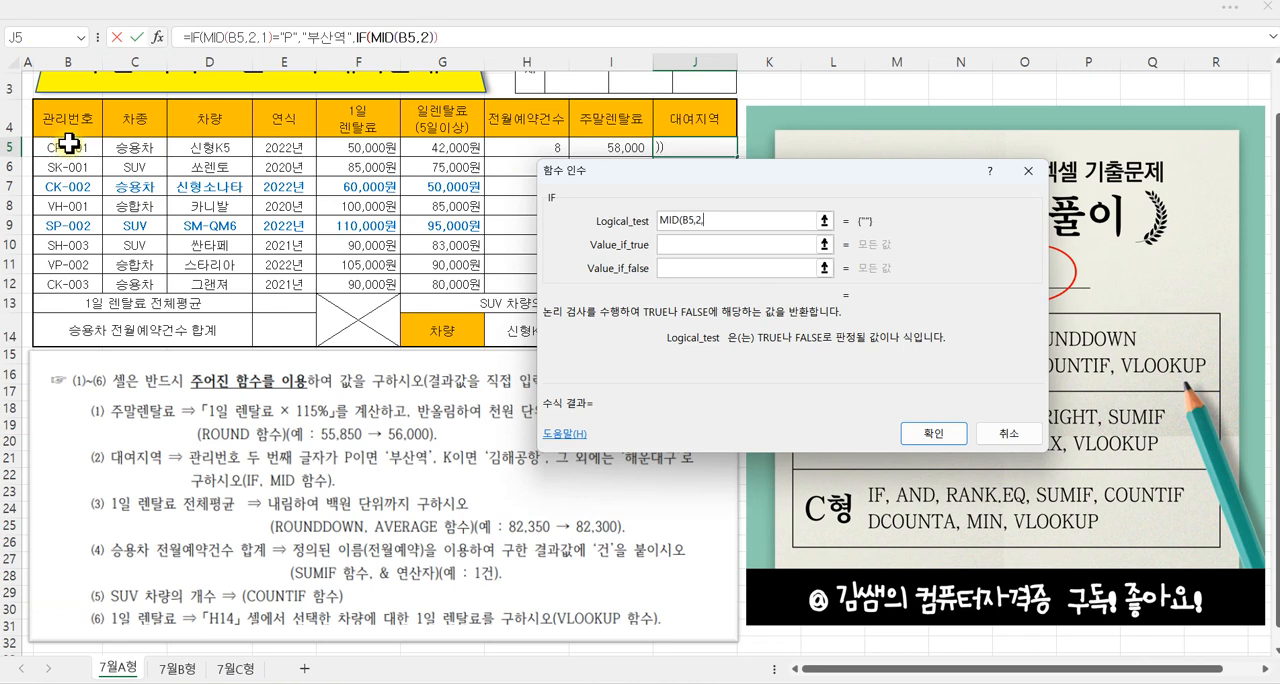
{"action": "type", "text": "1)=\"K\""}
Step: Set the nested IF function's Value_if_true to "김해공항" and its Value_if_false to "해운대구"
{"action": "key", "text": "Tab"}
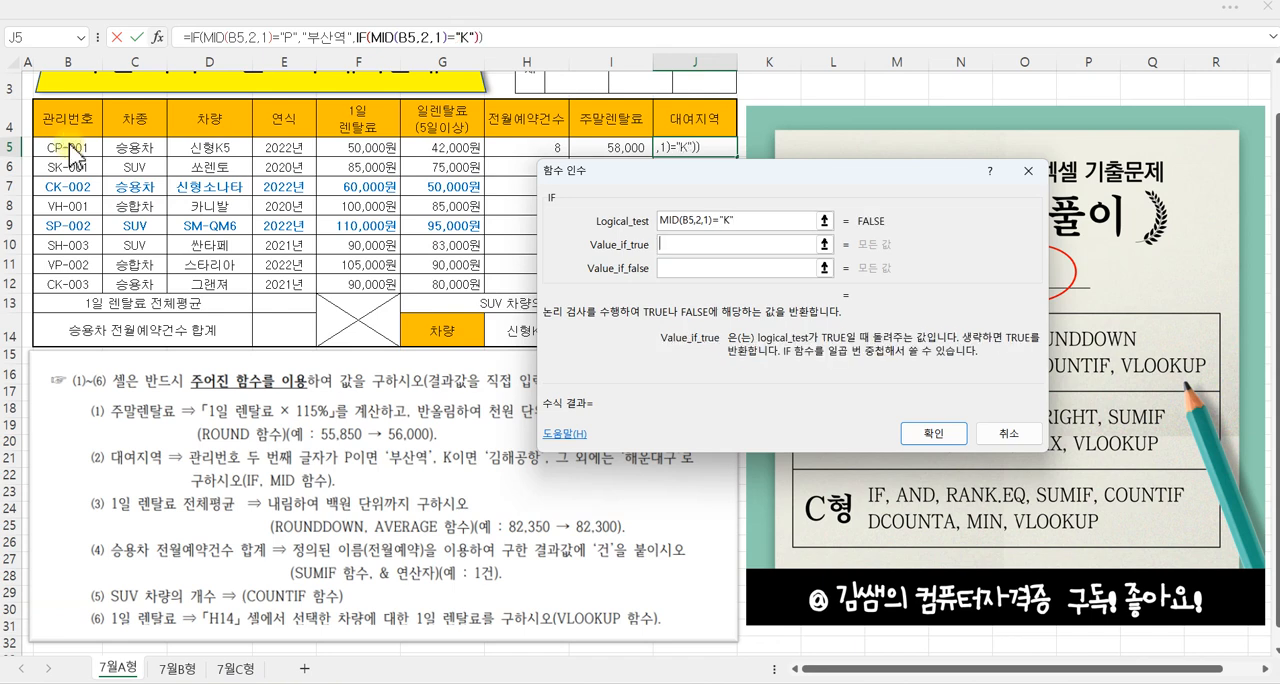
{"action": "type", "text": "김해공항"}
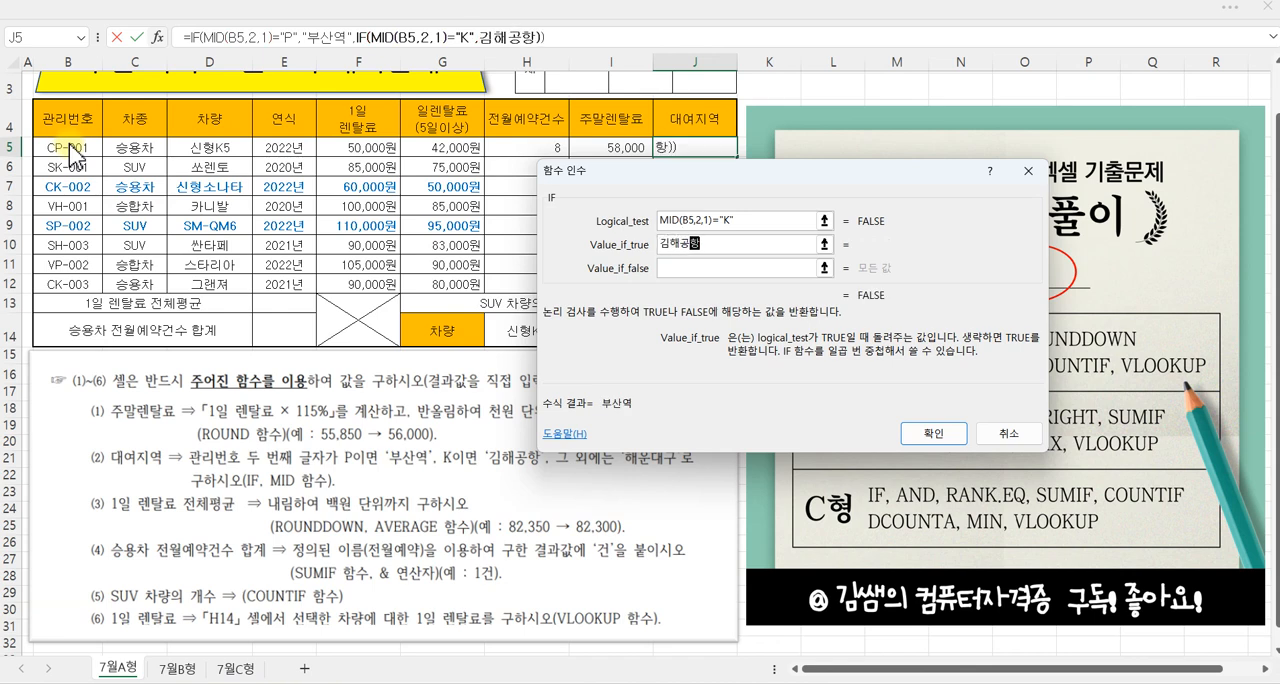
{"action": "key", "text": "Tab"}
{"action": "type", "text": "해"}
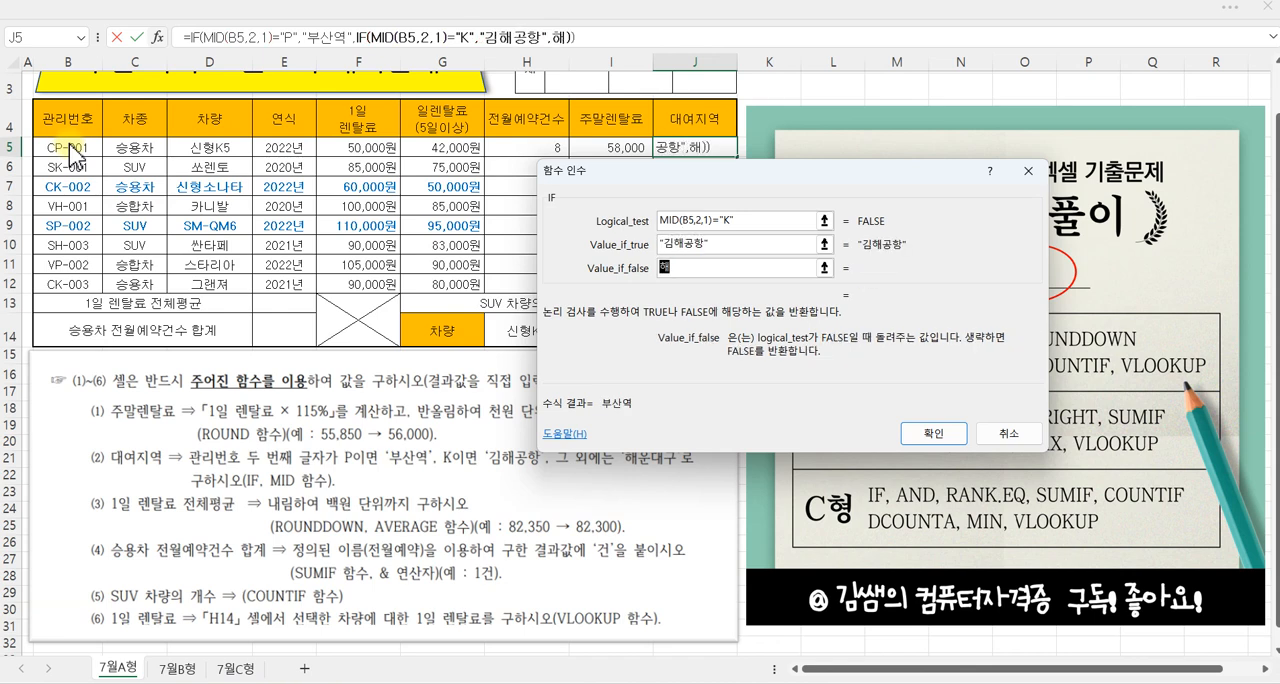
{"action": "type", "text": "운댁구"}
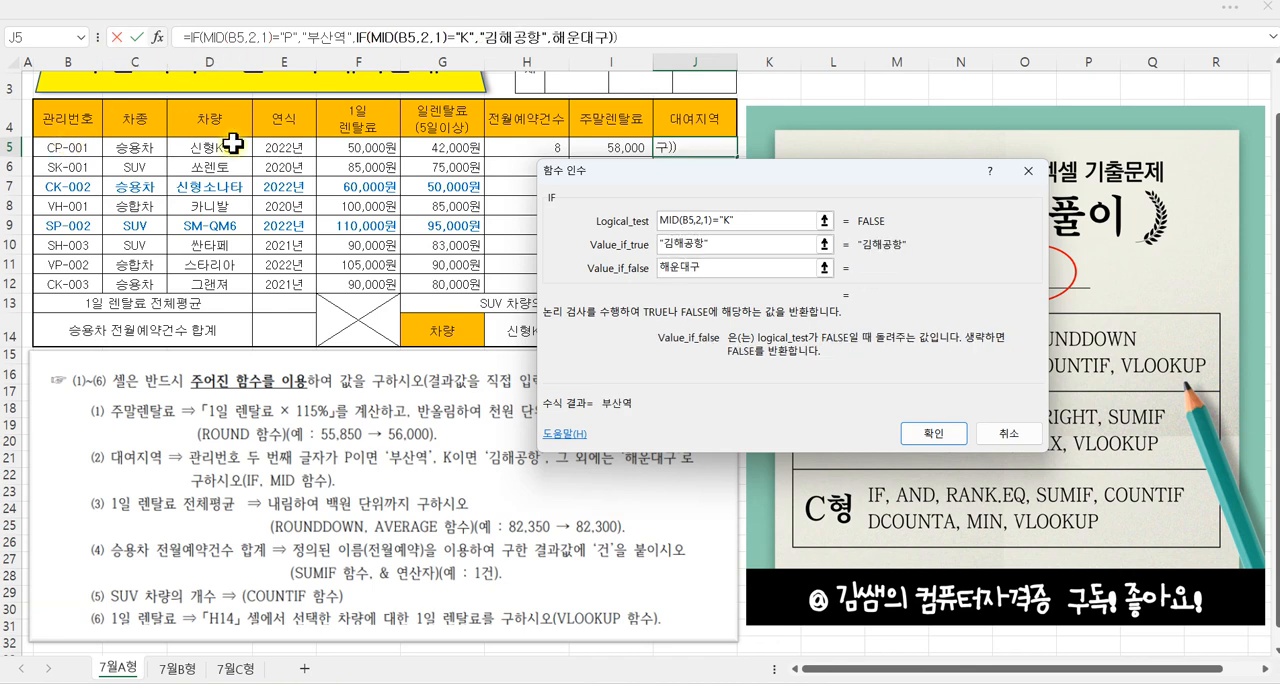
{"action": "left_click_drag", "start_coordinate": [644, 173], "coordinate": [650, 138]}
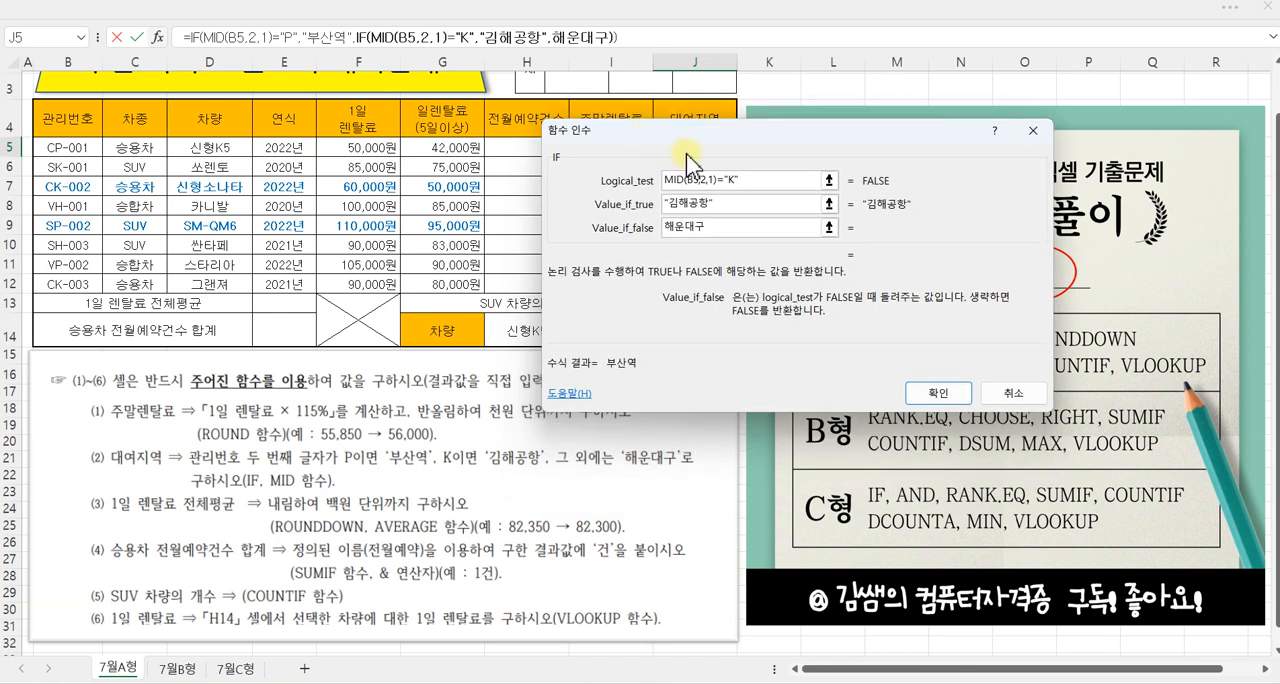
{"action": "left_click", "coordinate": [727, 208]}
{"action": "left_click", "coordinate": [733, 228]}
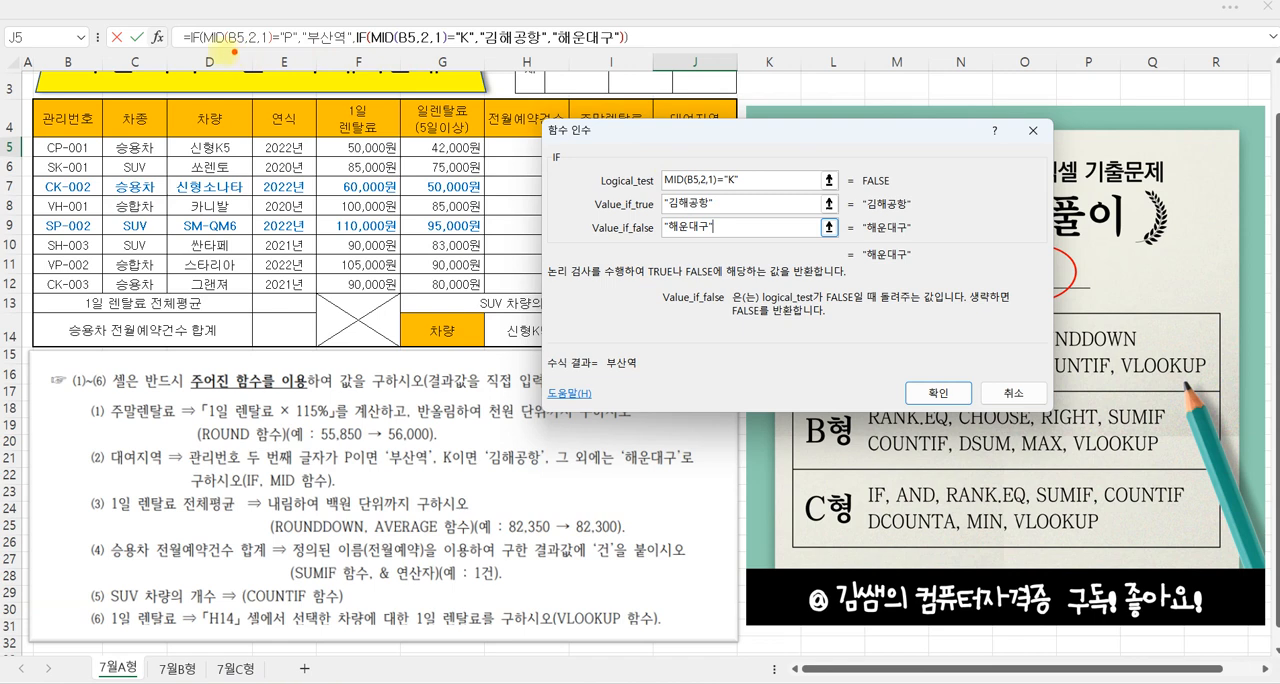
Step: Check the nested IF formula against instruction (2), confirm it and fill it from J5 down to J12
{"action": "mouse_move", "coordinate": [205, 46]}
{"action": "left_mouse_down"}
{"action": "mouse_move", "coordinate": [290, 50]}
{"action": "mouse_move", "coordinate": [292, 62]}
{"action": "mouse_move", "coordinate": [318, 42]}
{"action": "mouse_move", "coordinate": [346, 73]}
{"action": "mouse_move", "coordinate": [447, 51]}
{"action": "mouse_move", "coordinate": [462, 84]}
{"action": "mouse_move", "coordinate": [496, 54]}
{"action": "left_mouse_up"}
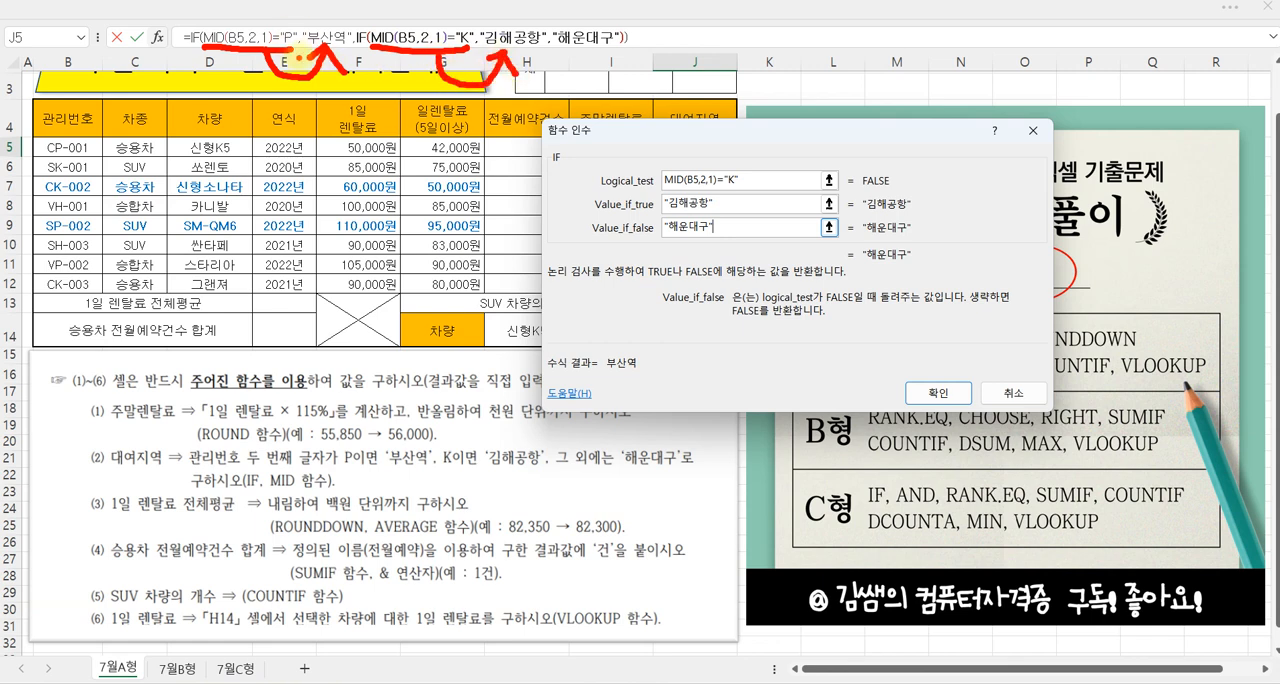
{"action": "mouse_move", "coordinate": [550, 36]}
{"action": "left_mouse_down"}
{"action": "mouse_move", "coordinate": [543, 20]}
{"action": "mouse_move", "coordinate": [615, 12]}
{"action": "mouse_move", "coordinate": [557, 63]}
{"action": "mouse_move", "coordinate": [545, 40]}
{"action": "left_mouse_up"}
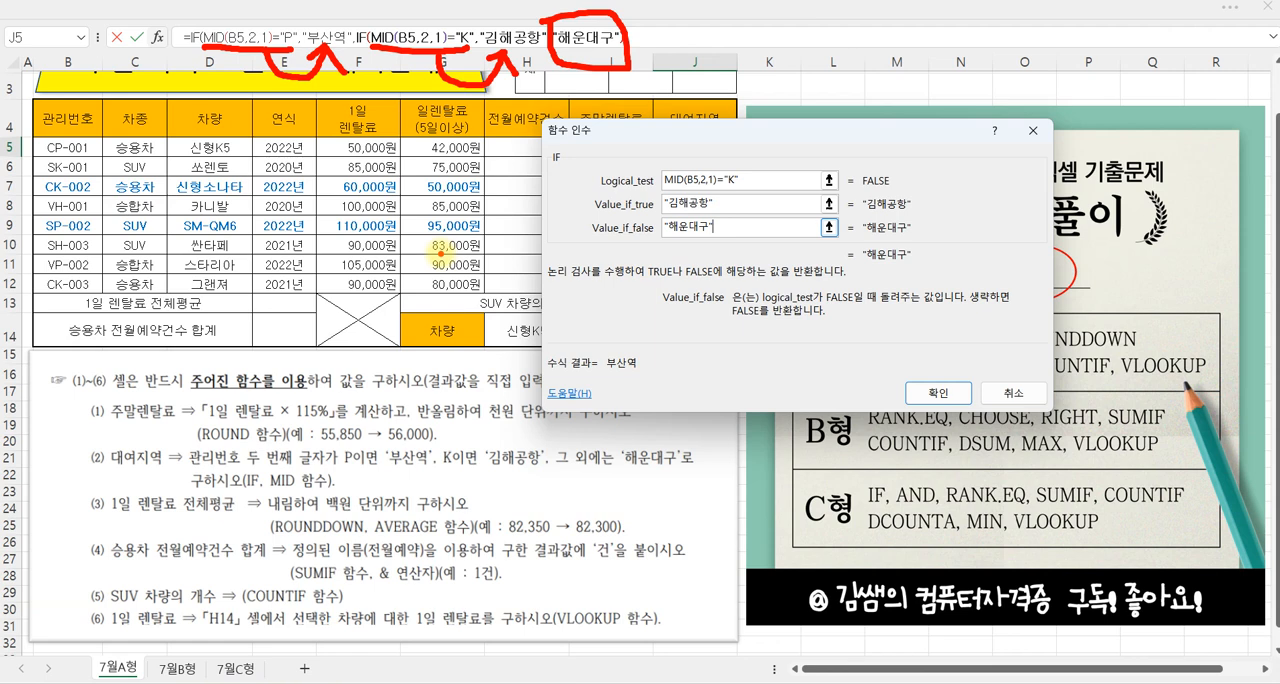
{"action": "mouse_move", "coordinate": [180, 444]}
{"action": "left_mouse_down"}
{"action": "mouse_move", "coordinate": [278, 472]}
{"action": "mouse_move", "coordinate": [342, 470]}
{"action": "left_mouse_up"}
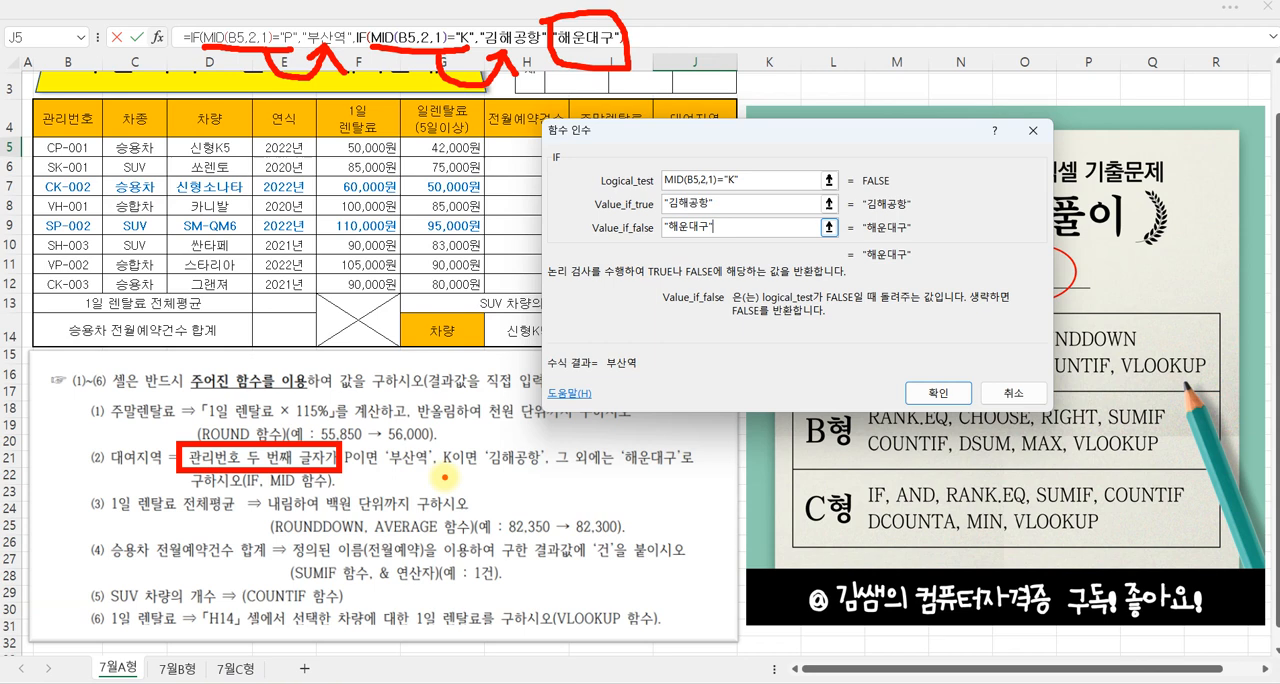
{"action": "left_click", "coordinate": [940, 393]}
{"action": "left_click_drag", "start_coordinate": [737, 157], "coordinate": [734, 290]}
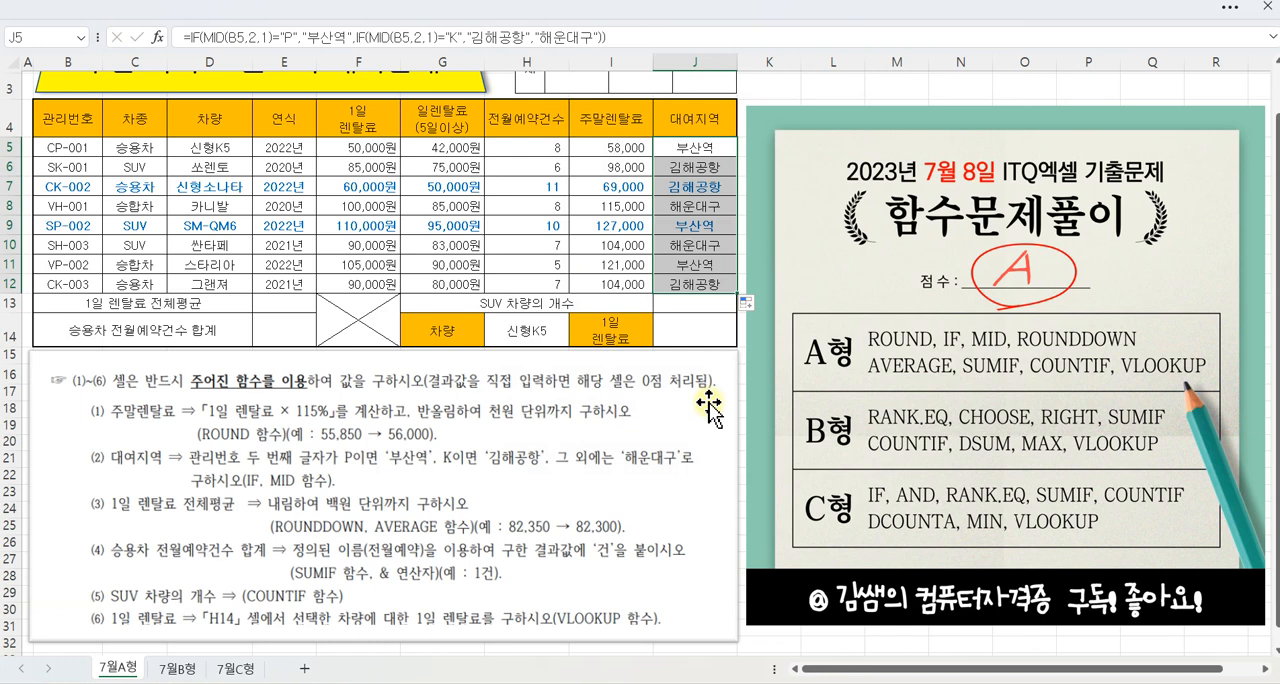
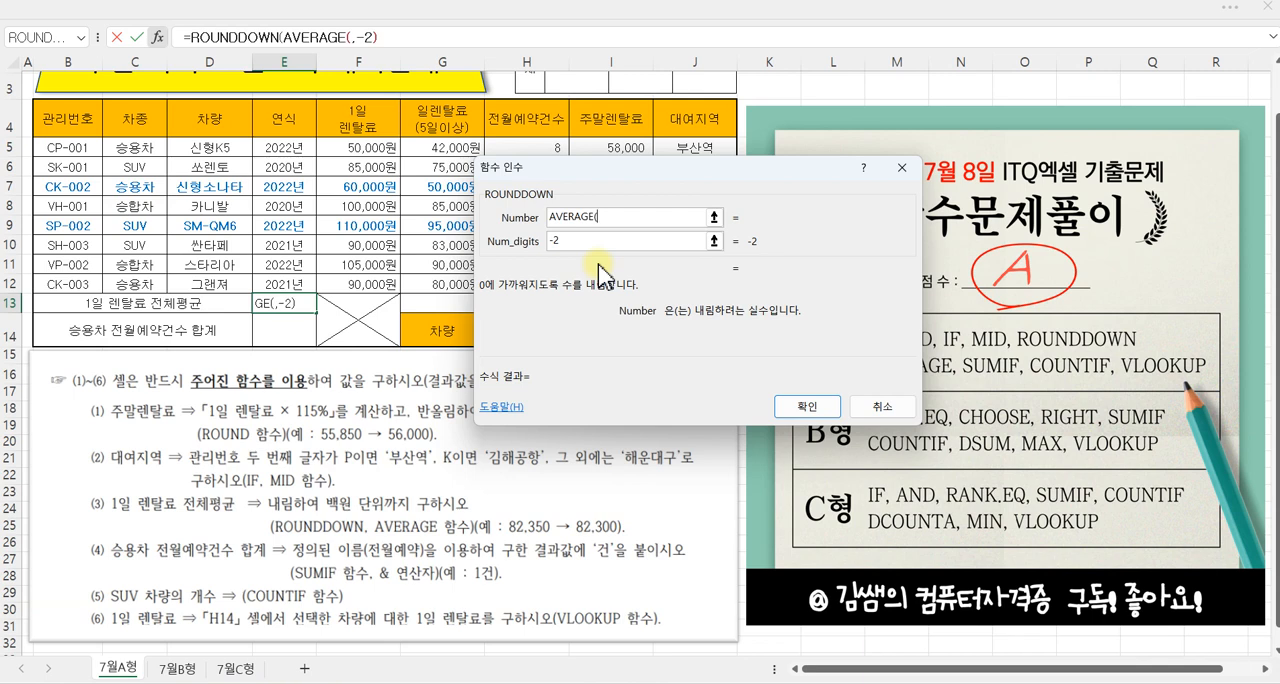
Step: Complete the ROUNDDOWN Number argument in E13 as AVERAGE(F5:F12) and confirm the formula
{"action": "left_click_drag", "start_coordinate": [368, 147], "coordinate": [366, 276]}
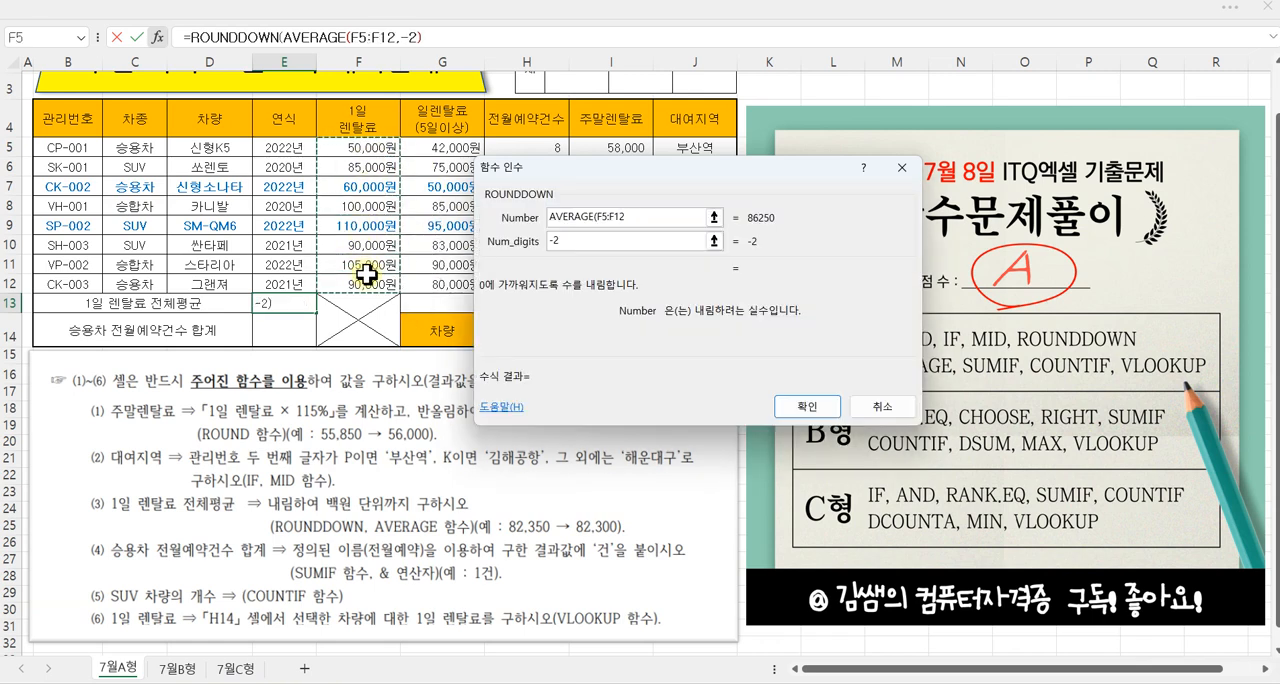
{"action": "type", "text": ")"}
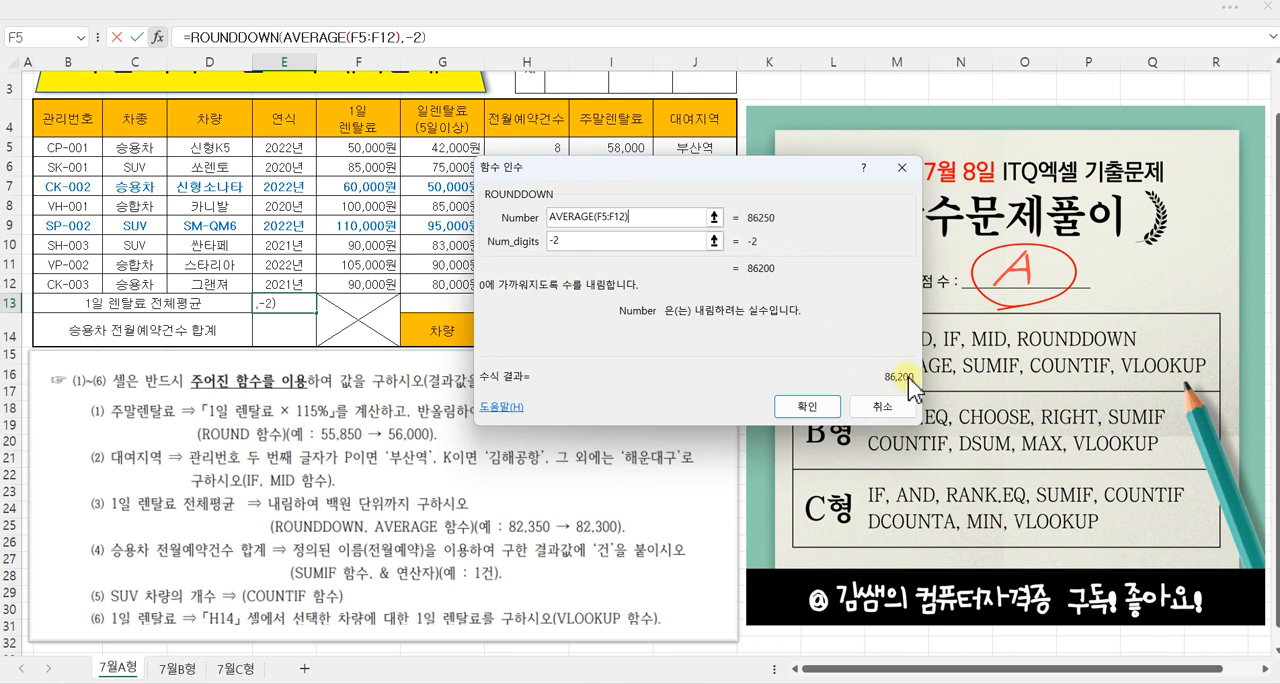
{"action": "left_click", "coordinate": [812, 406]}
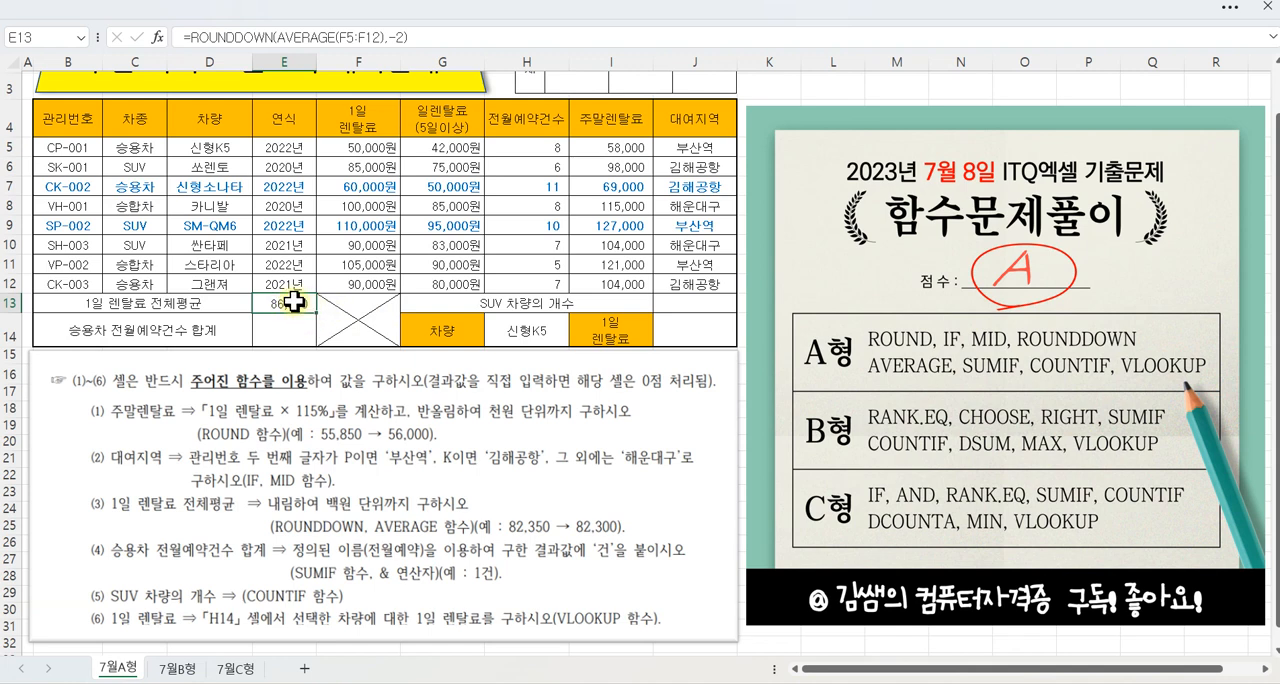
Step: Select E14 and examine instruction (4) for the condition, the column to sum, the defined name and the required suffix
{"action": "left_click", "coordinate": [286, 332]}
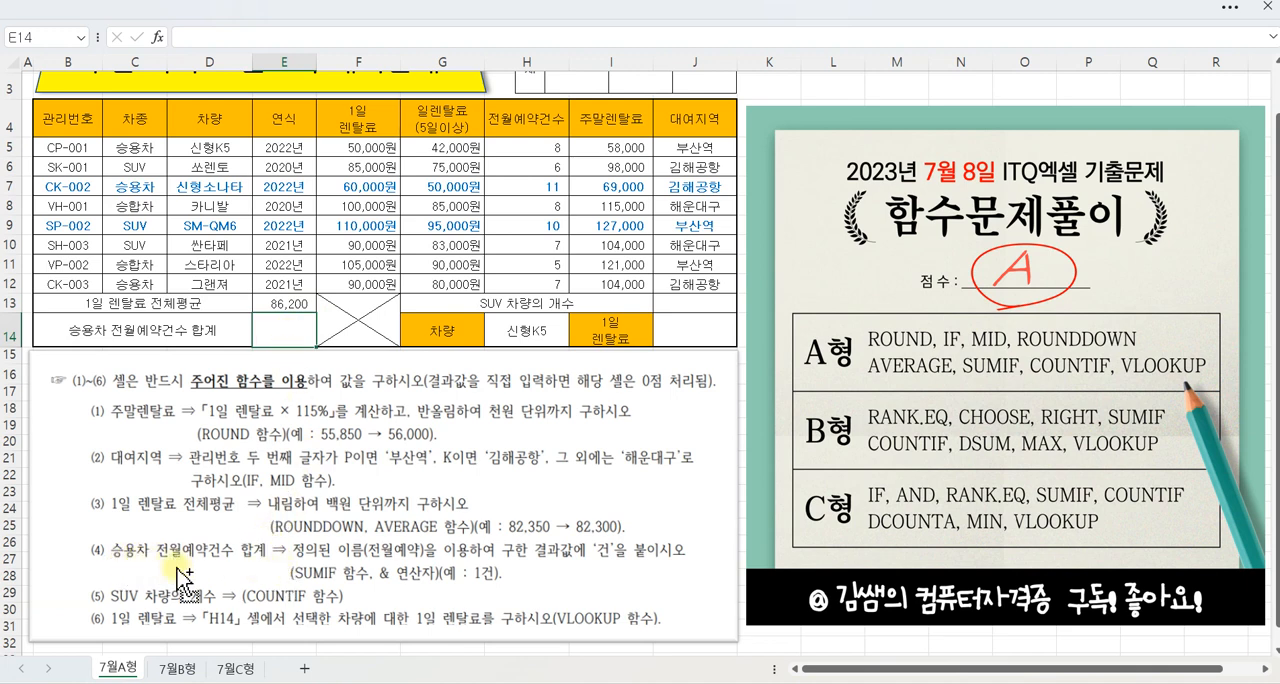
{"action": "left_click_drag", "start_coordinate": [104, 562], "coordinate": [148, 563]}
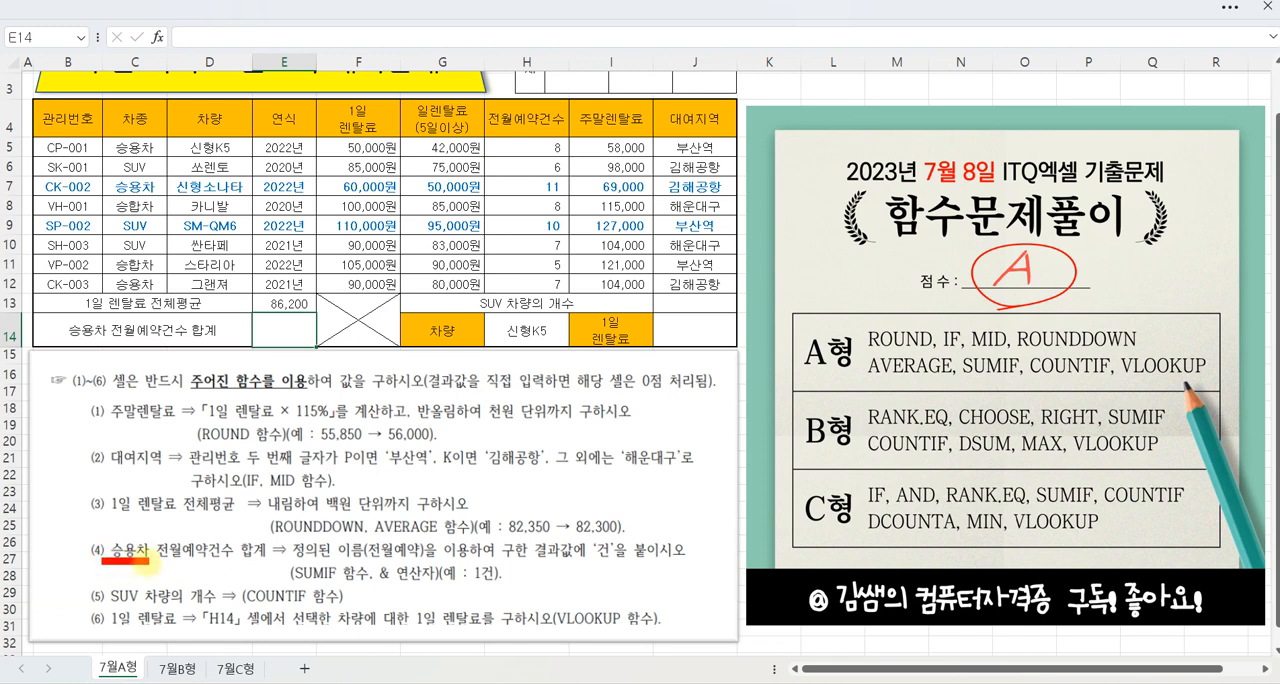
{"action": "left_click_drag", "start_coordinate": [164, 563], "coordinate": [222, 563]}
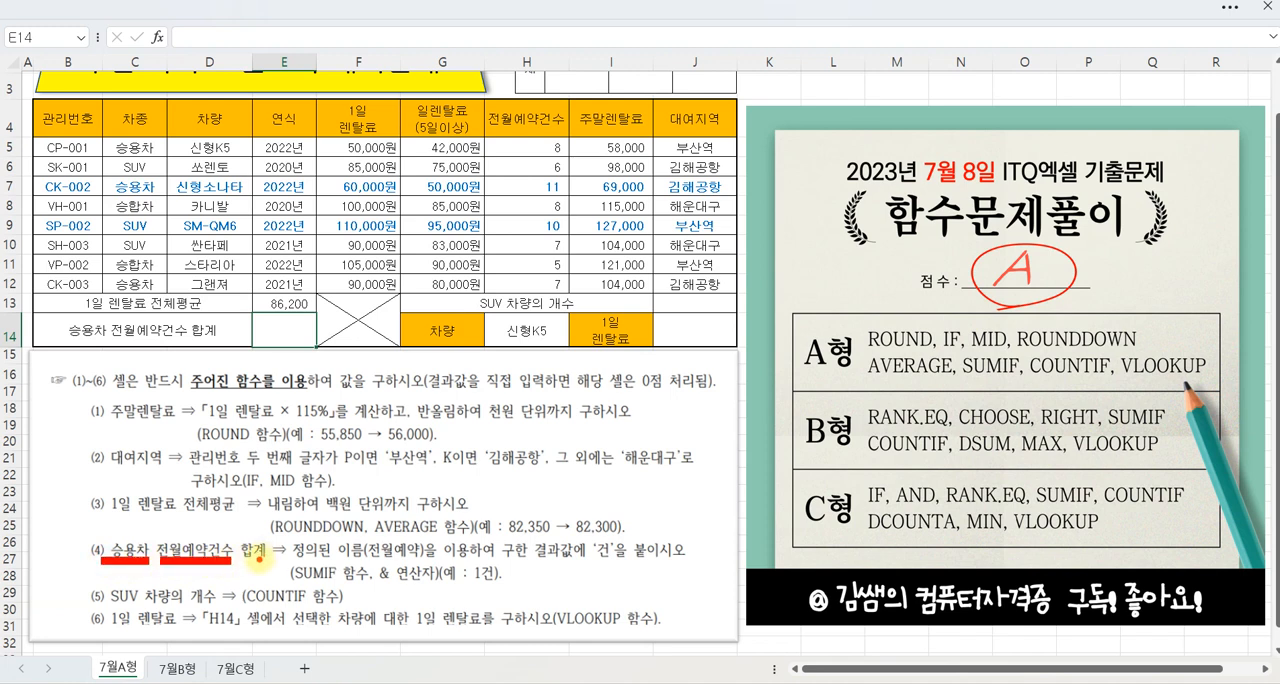
{"action": "mouse_move", "coordinate": [116, 522]}
{"action": "left_mouse_down"}
{"action": "mouse_move", "coordinate": [127, 542]}
{"action": "mouse_move", "coordinate": [138, 512]}
{"action": "mouse_move", "coordinate": [176, 543]}
{"action": "mouse_move", "coordinate": [210, 503]}
{"action": "left_mouse_up"}
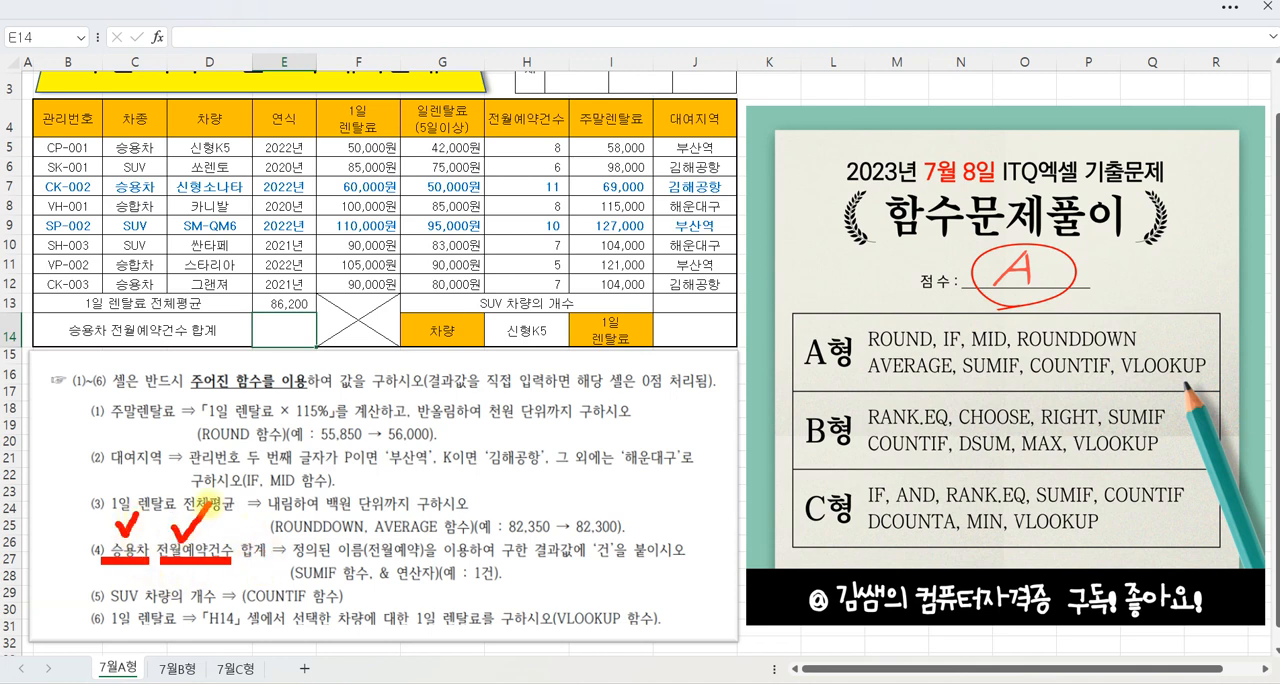
{"action": "mouse_move", "coordinate": [288, 532]}
{"action": "left_mouse_down"}
{"action": "mouse_move", "coordinate": [376, 566]}
{"action": "mouse_move", "coordinate": [428, 552]}
{"action": "left_mouse_up"}
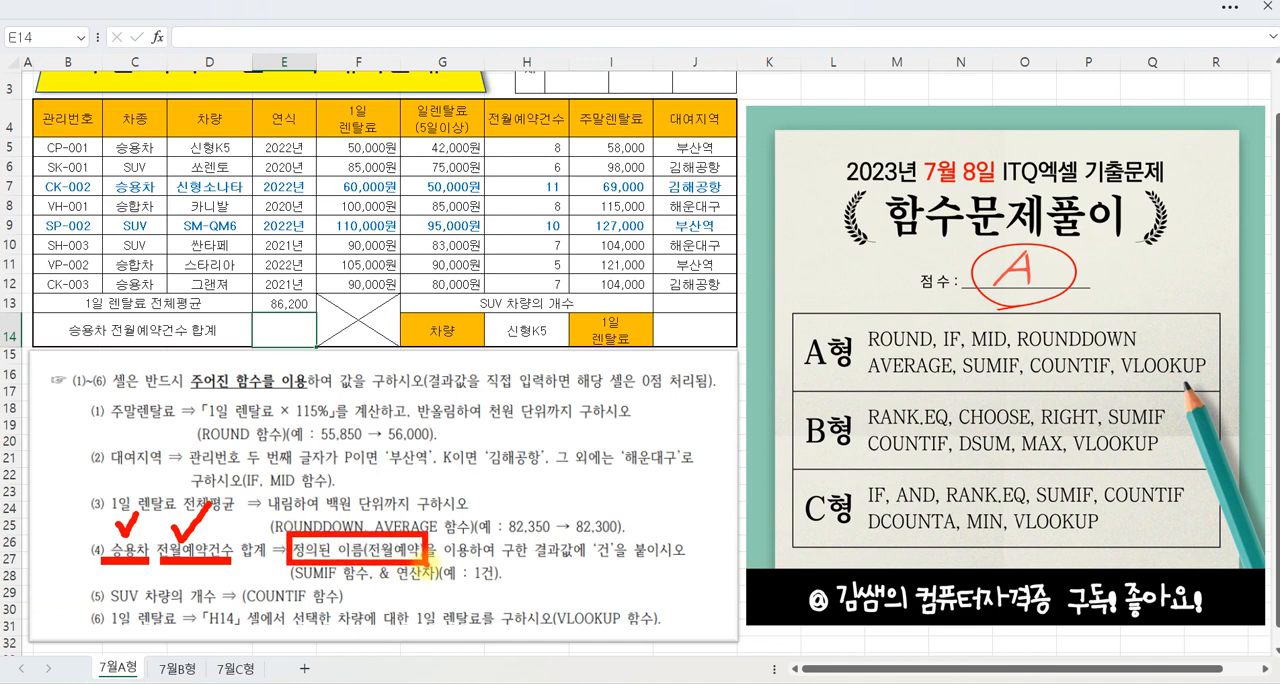
{"action": "left_click_drag", "start_coordinate": [588, 563], "coordinate": [630, 565]}
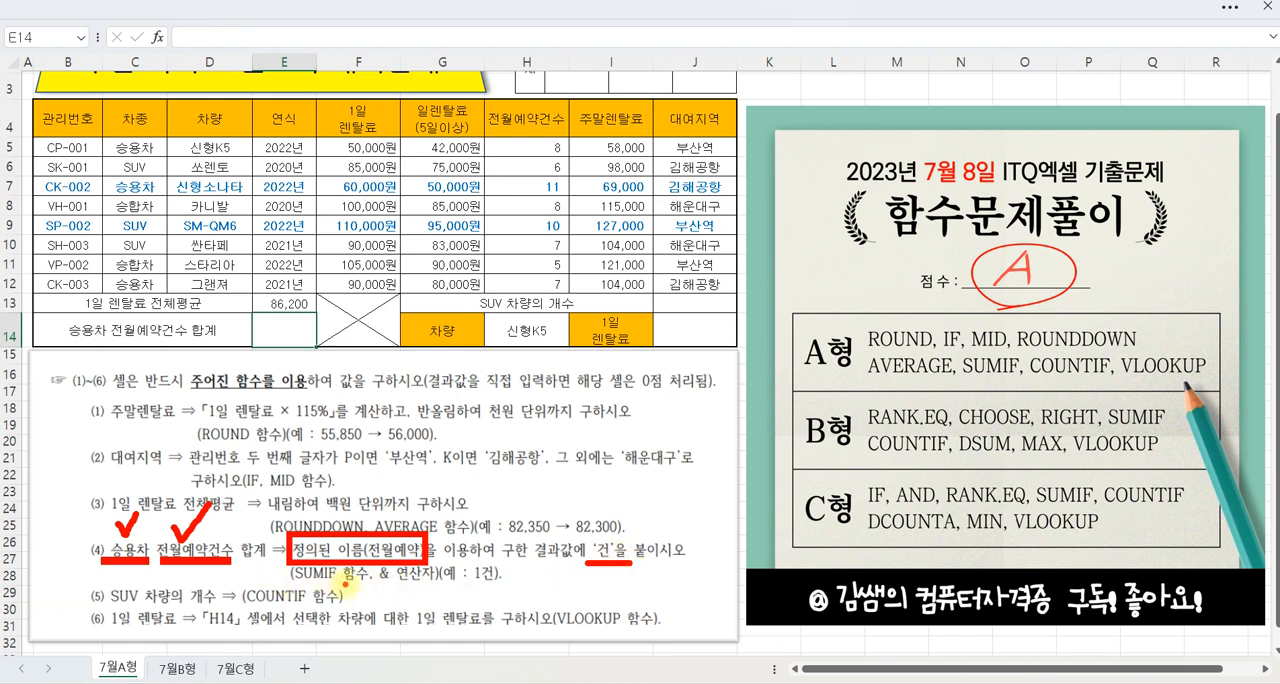
{"action": "key", "text": "Escape"}
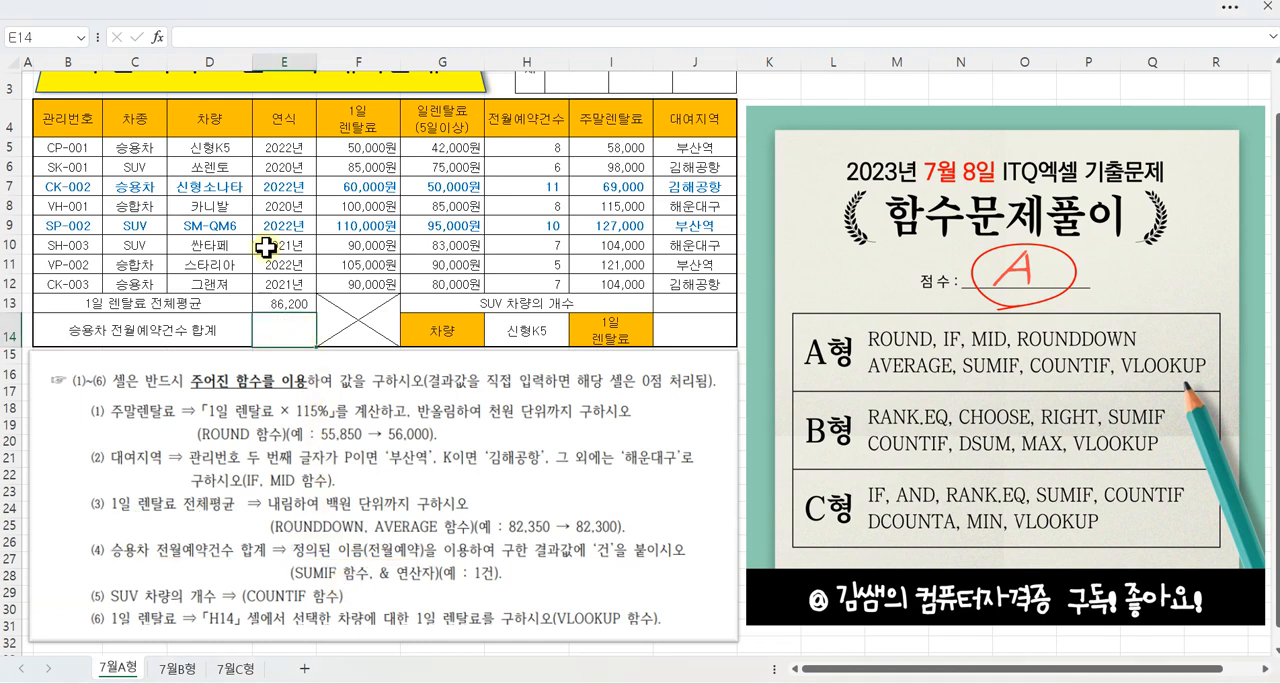
Step: Search for SUM functions and insert SUMIF in E14 for 승용차 전월예약건수 합계
{"action": "left_click", "coordinate": [157, 38]}
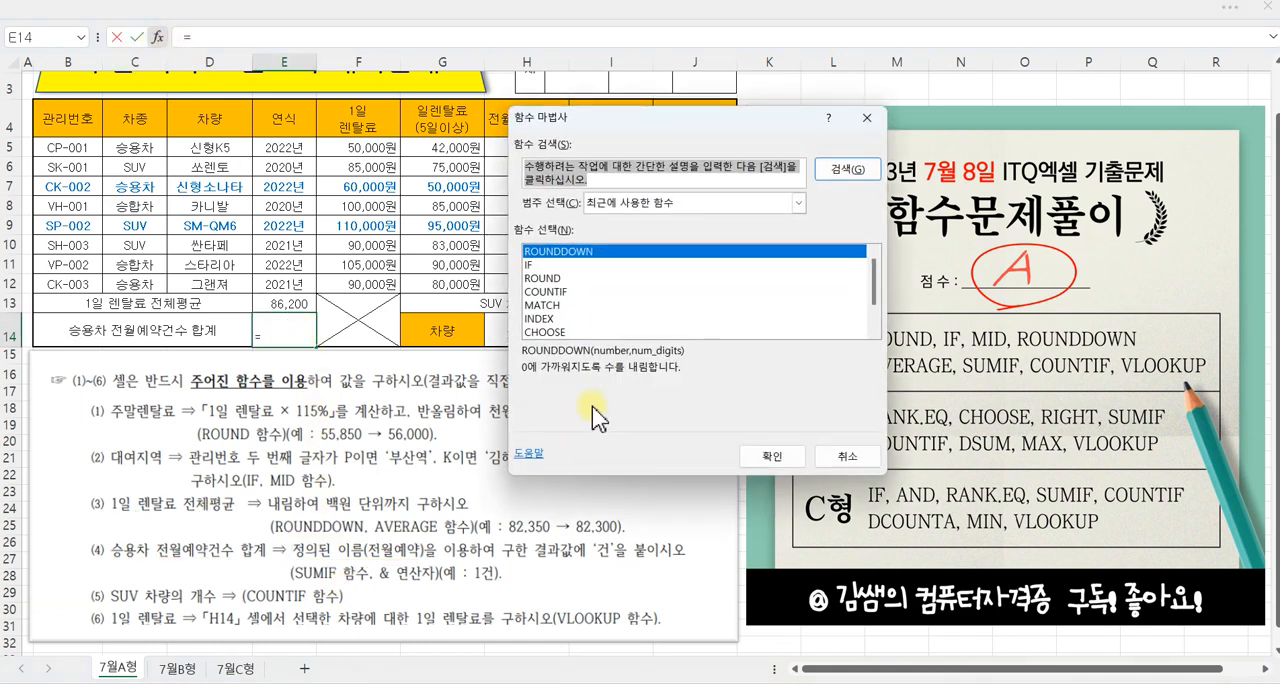
{"action": "type", "text": "SUM"}
{"action": "key", "text": "Return"}
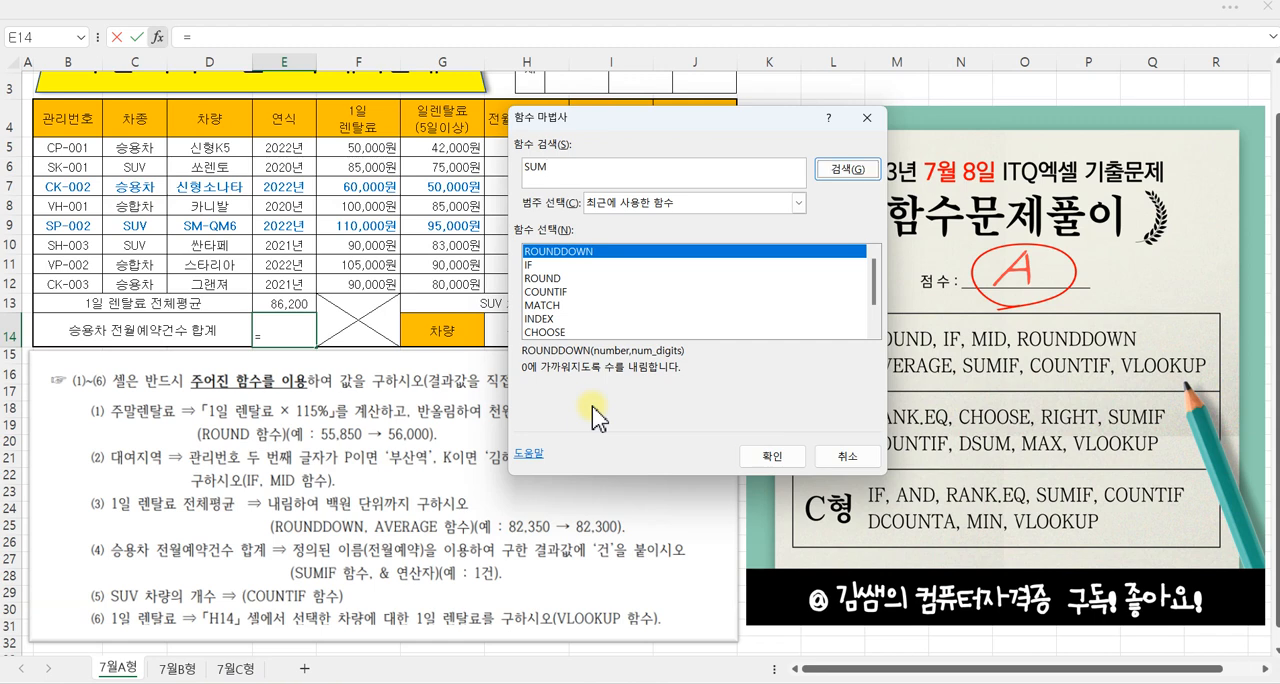
{"action": "left_click", "coordinate": [550, 265]}
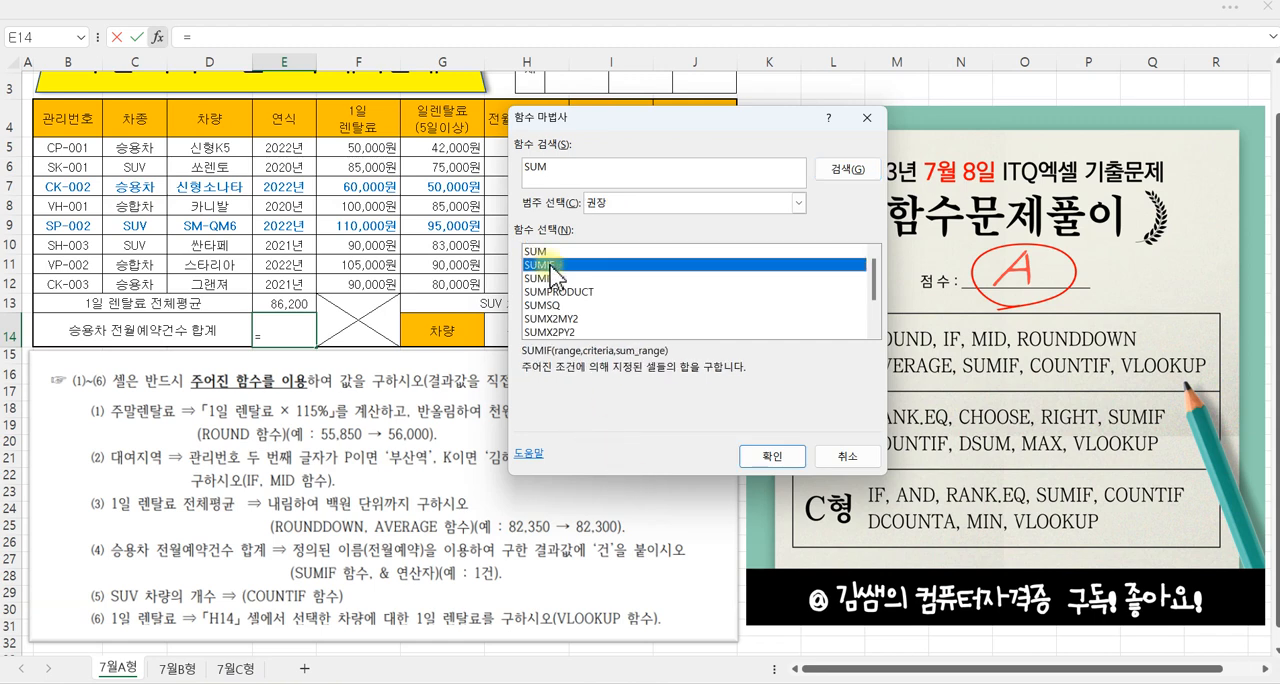
{"action": "left_click", "coordinate": [772, 456]}
{"action": "left_click_drag", "start_coordinate": [570, 166], "coordinate": [618, 166]}
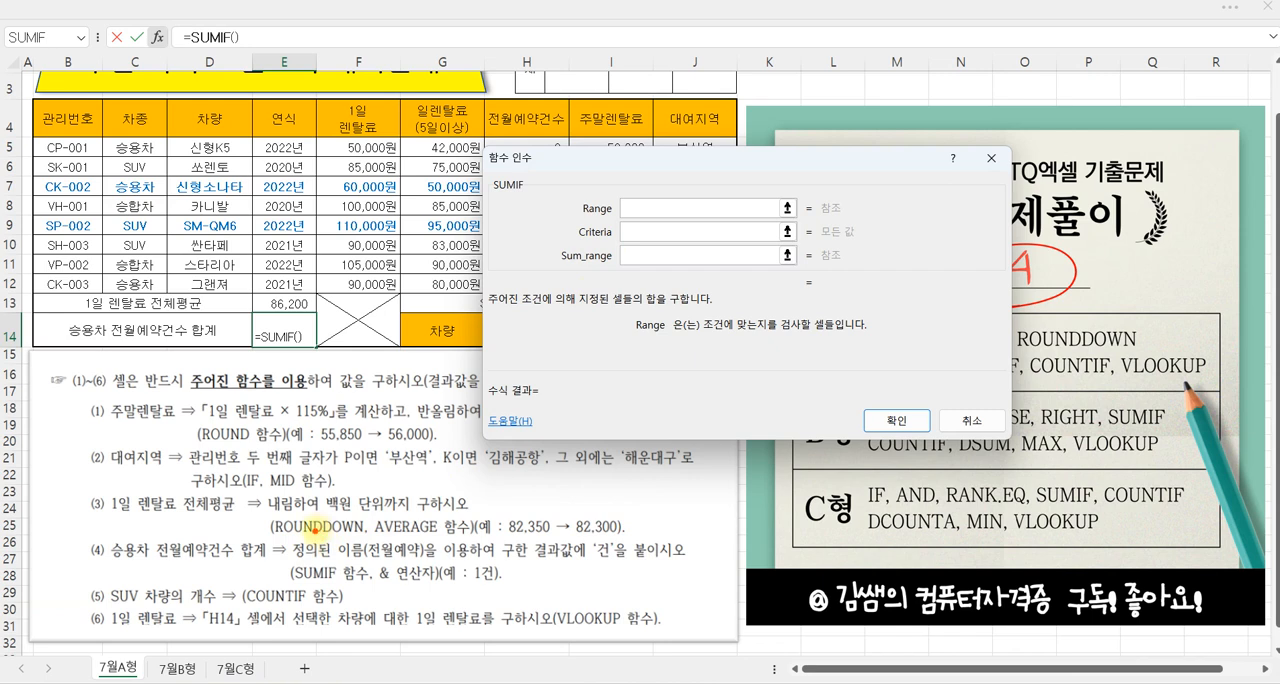
Step: Set the SUMIF Range to the 차종 cells C5:C12 and its Criteria to "승용차"
{"action": "left_click_drag", "start_coordinate": [111, 561], "coordinate": [148, 566]}
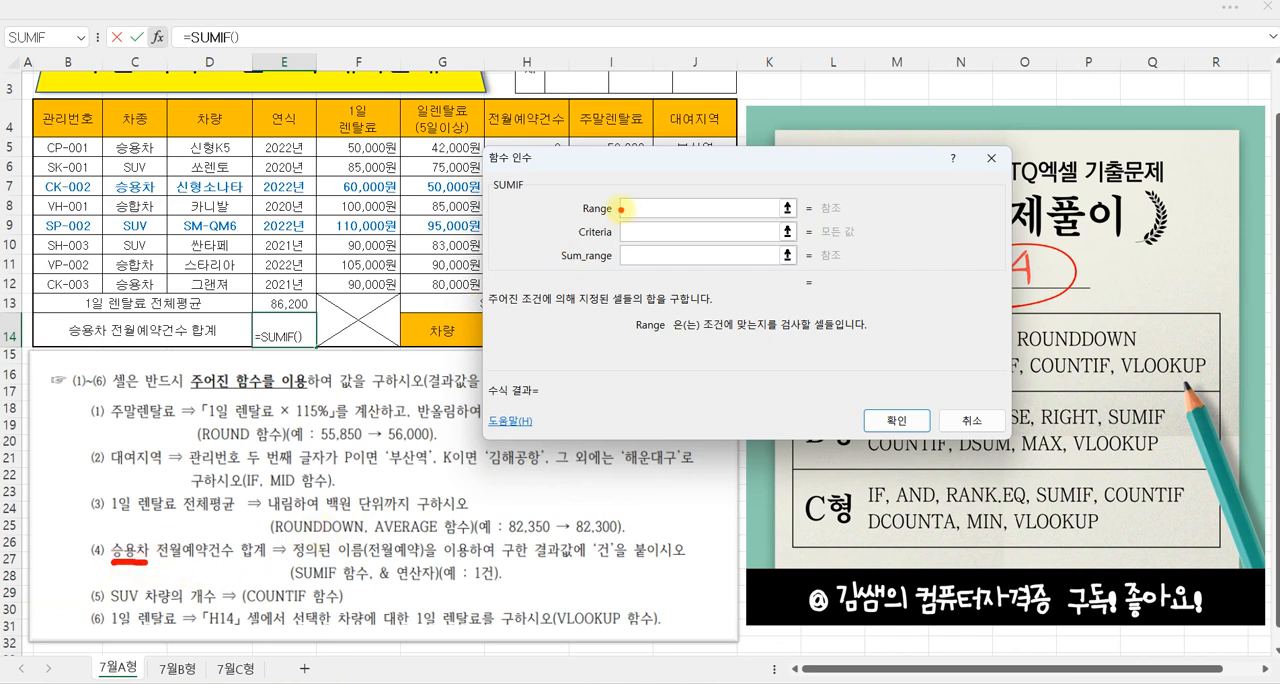
{"action": "left_click_drag", "start_coordinate": [138, 152], "coordinate": [138, 284]}
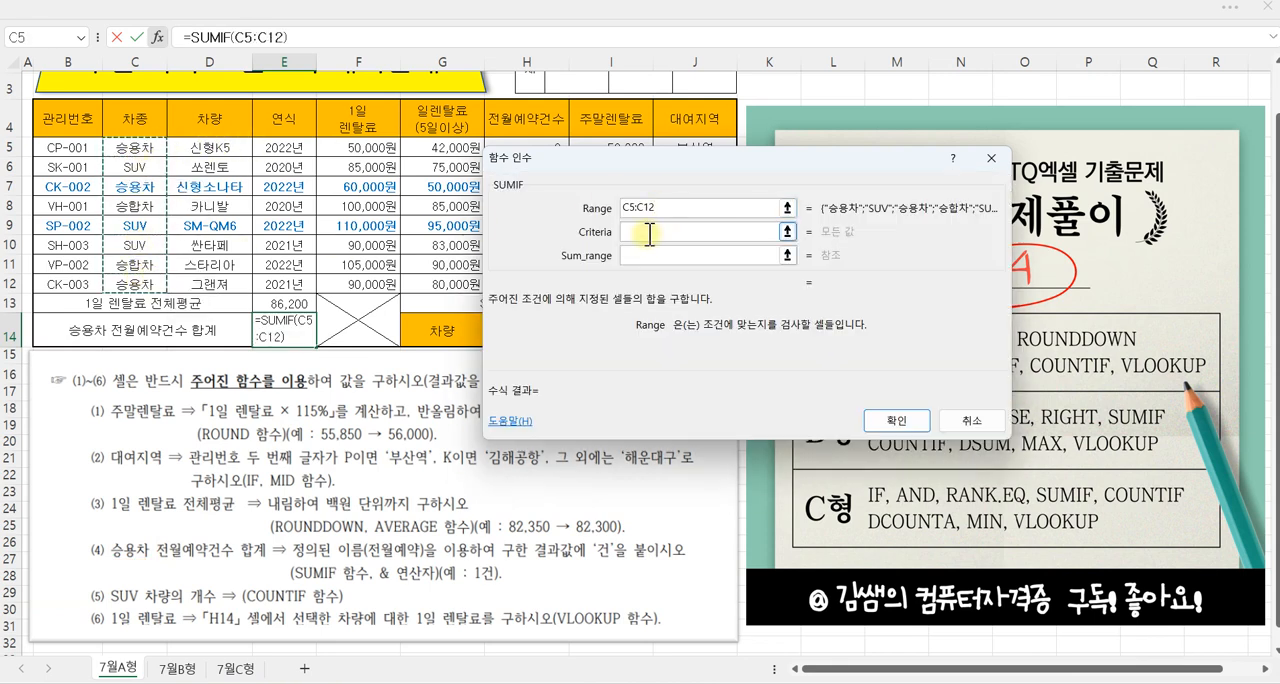
{"action": "left_click", "coordinate": [650, 232]}
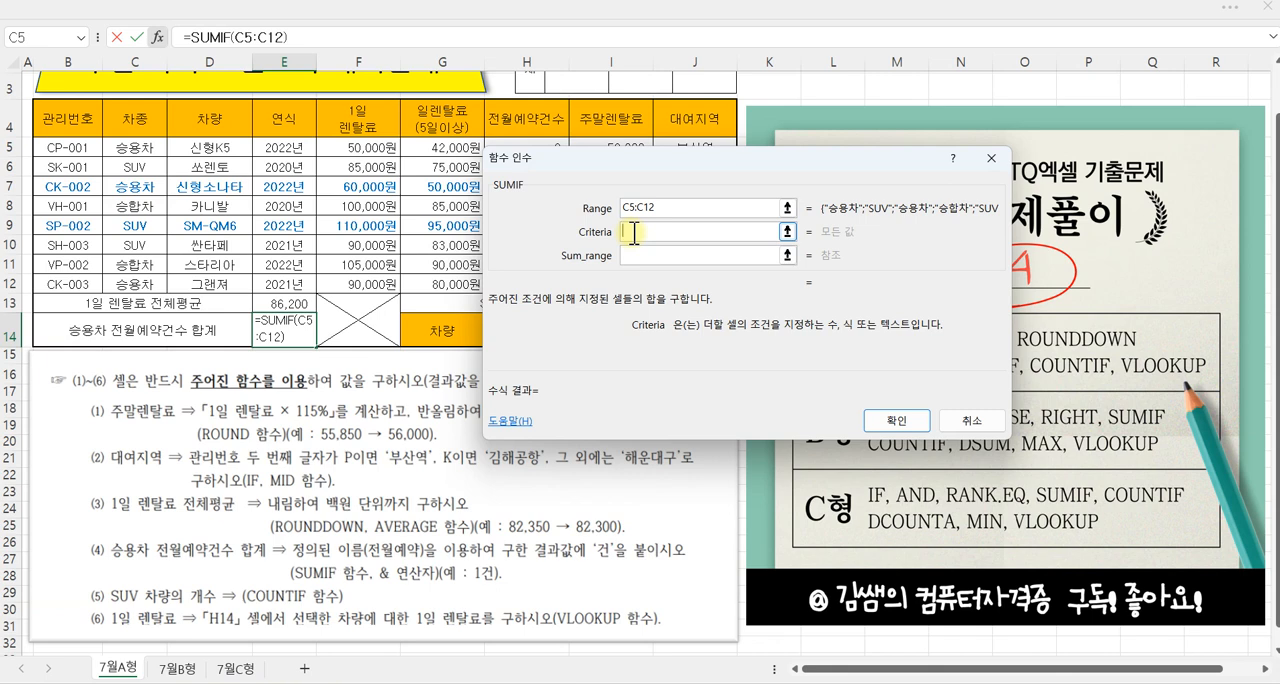
{"action": "type", "text": "승용차"}
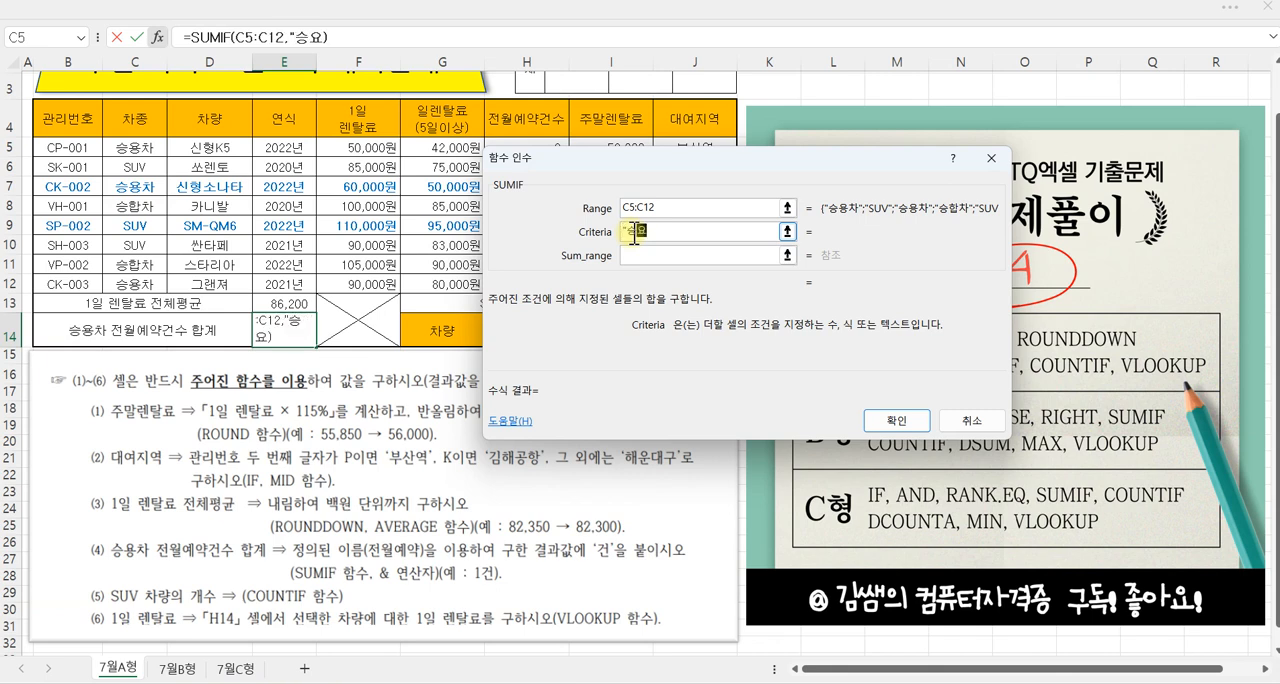
{"action": "type", "text": "\""}
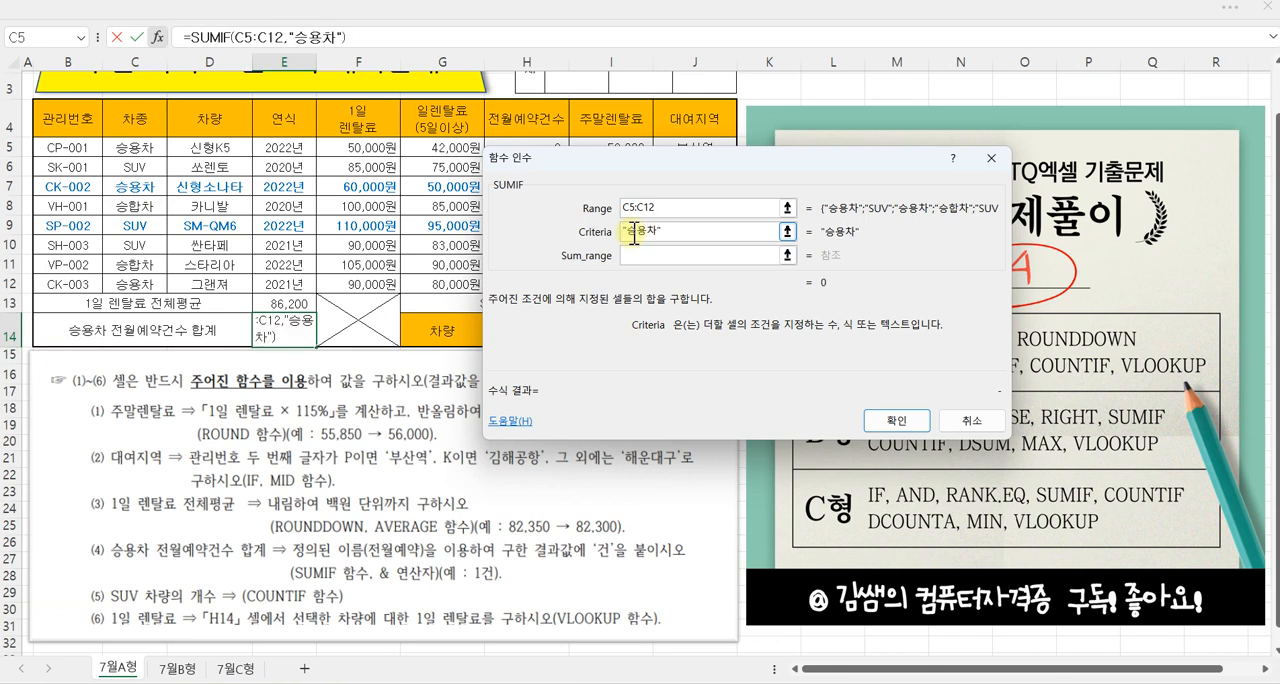
Step: Set the SUMIF Sum_range to the defined name 전월예약, covering the 전월예약건수 values, and confirm the function
{"action": "left_click", "coordinate": [662, 255]}
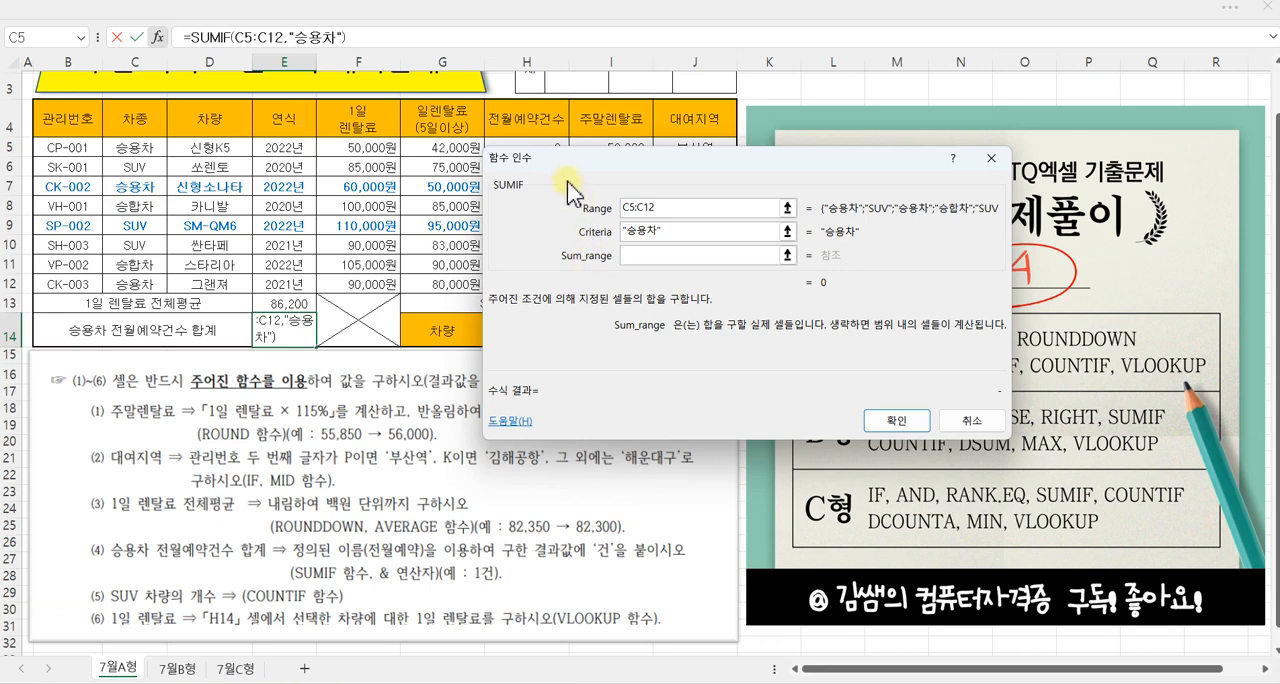
{"action": "left_click_drag", "start_coordinate": [572, 192], "coordinate": [705, 179]}
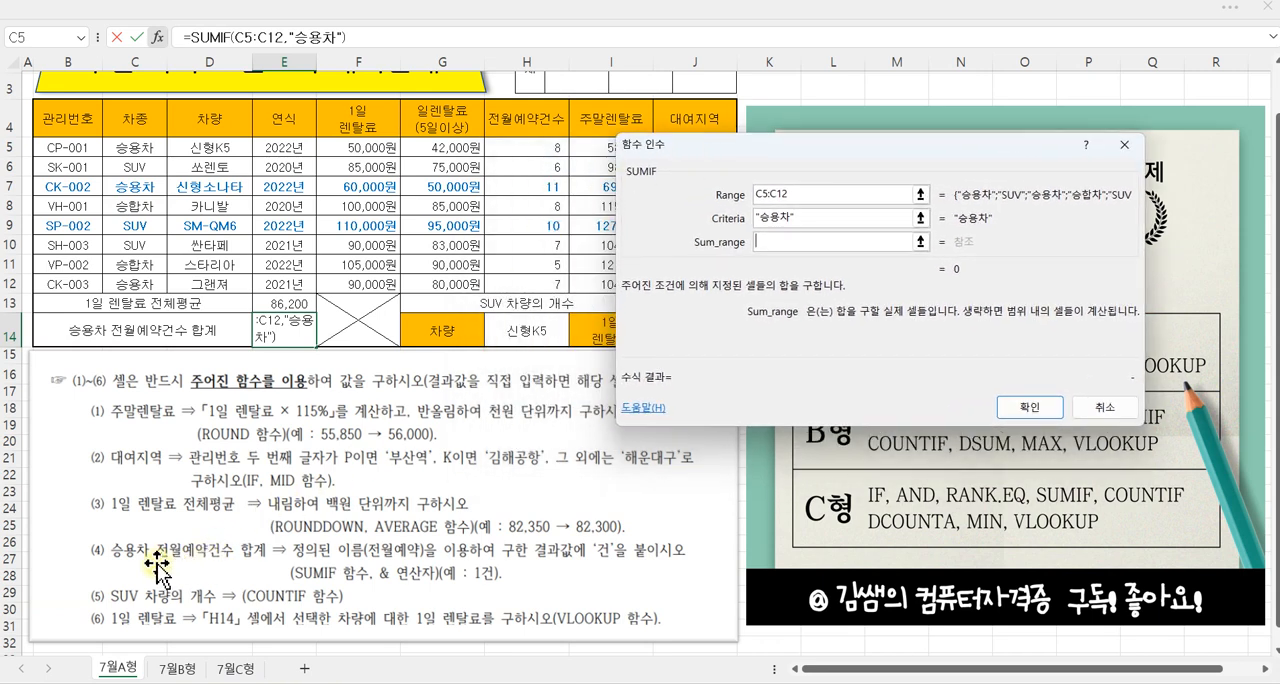
{"action": "left_click_drag", "start_coordinate": [538, 148], "coordinate": [540, 278]}
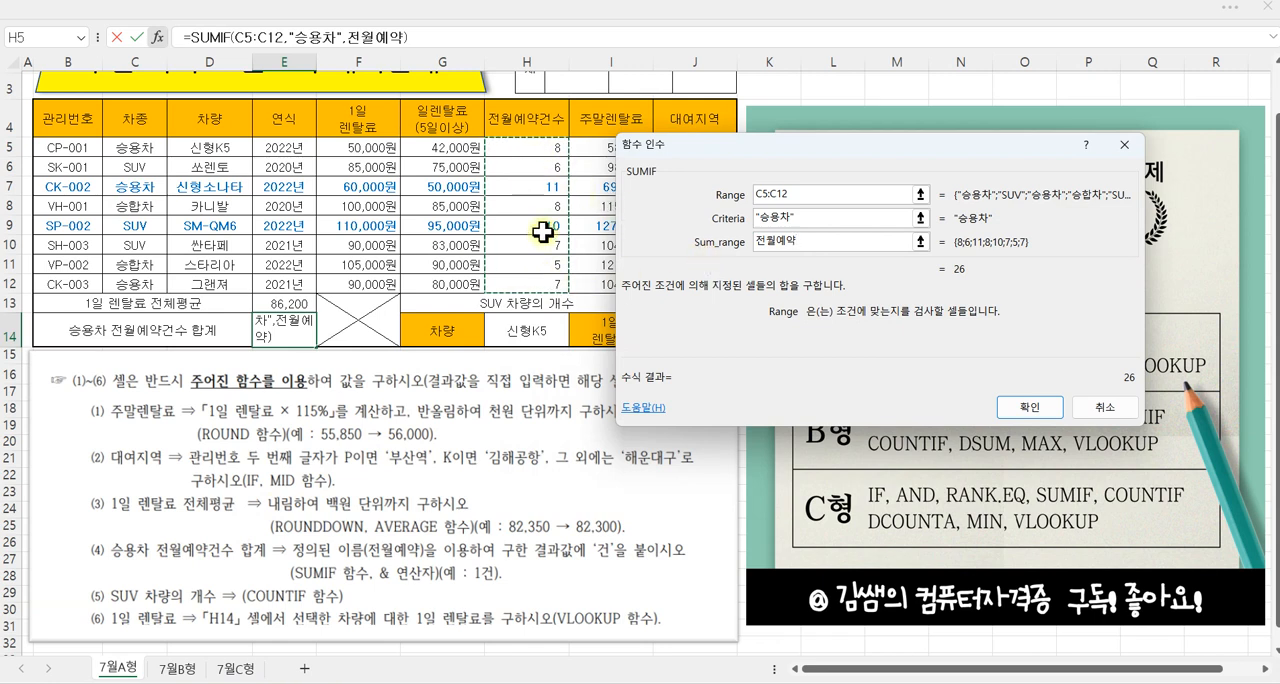
{"action": "mouse_move", "coordinate": [540, 250]}
{"action": "left_mouse_down"}
{"action": "mouse_move", "coordinate": [610, 290]}
{"action": "mouse_move", "coordinate": [757, 256]}
{"action": "mouse_move", "coordinate": [749, 264]}
{"action": "left_mouse_up"}
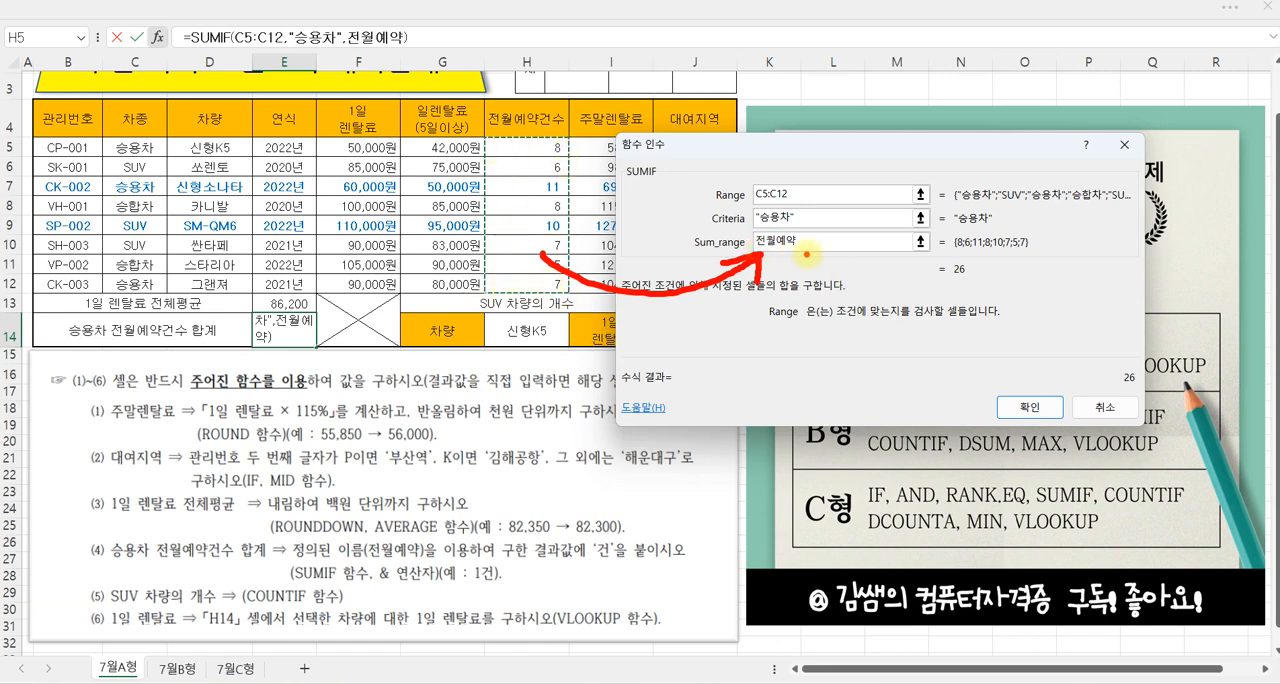
{"action": "left_click", "coordinate": [1022, 408]}
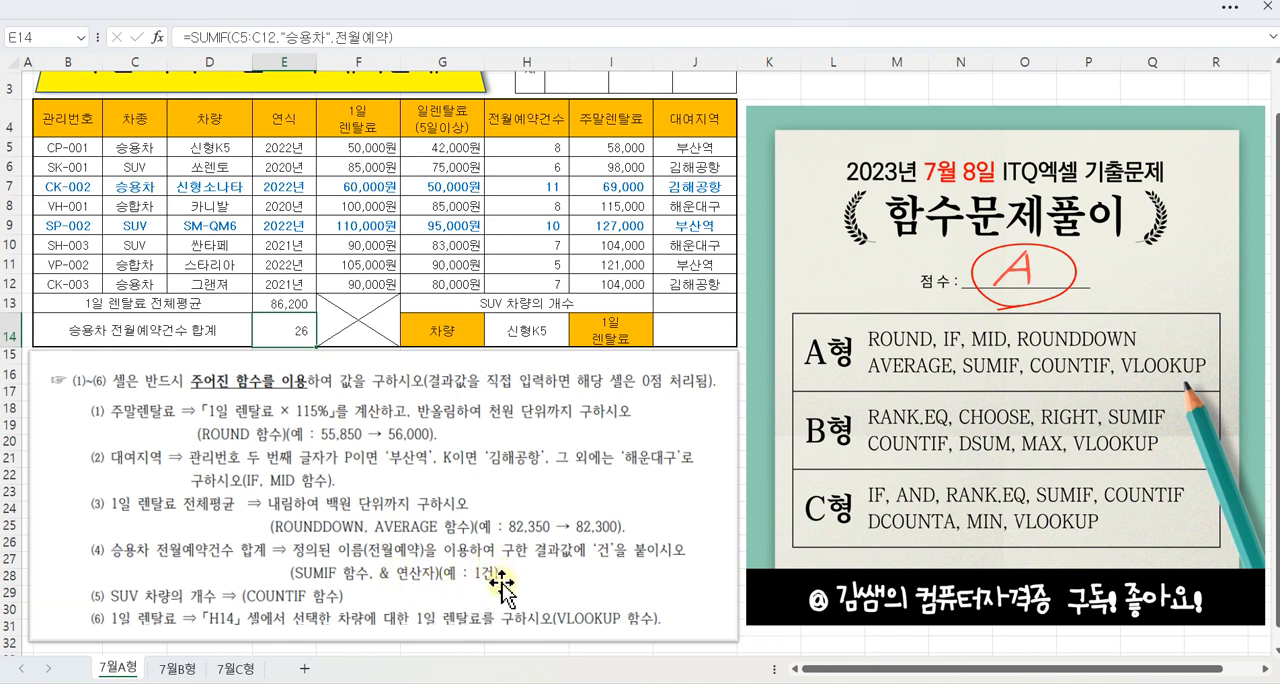
Step: Append &"건" to the SUMIF formula in E14 and confirm it
{"action": "left_click", "coordinate": [415, 37]}
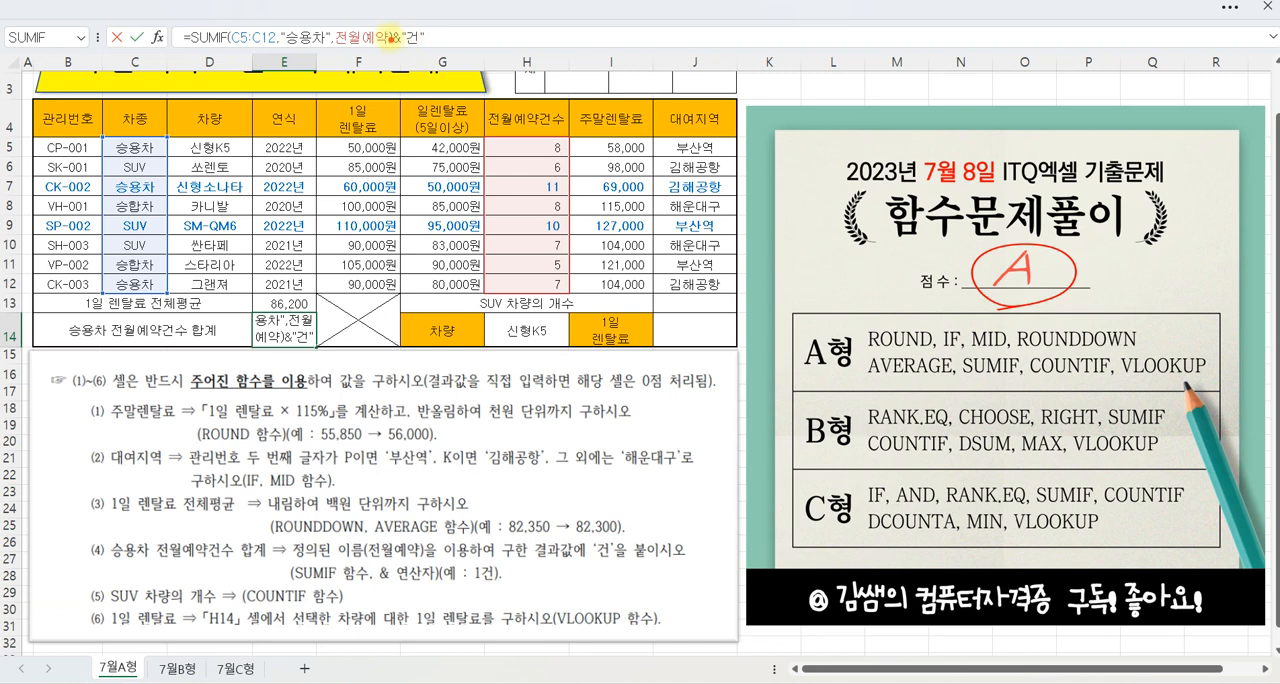
{"action": "left_click_drag", "start_coordinate": [372, 18], "coordinate": [438, 55]}
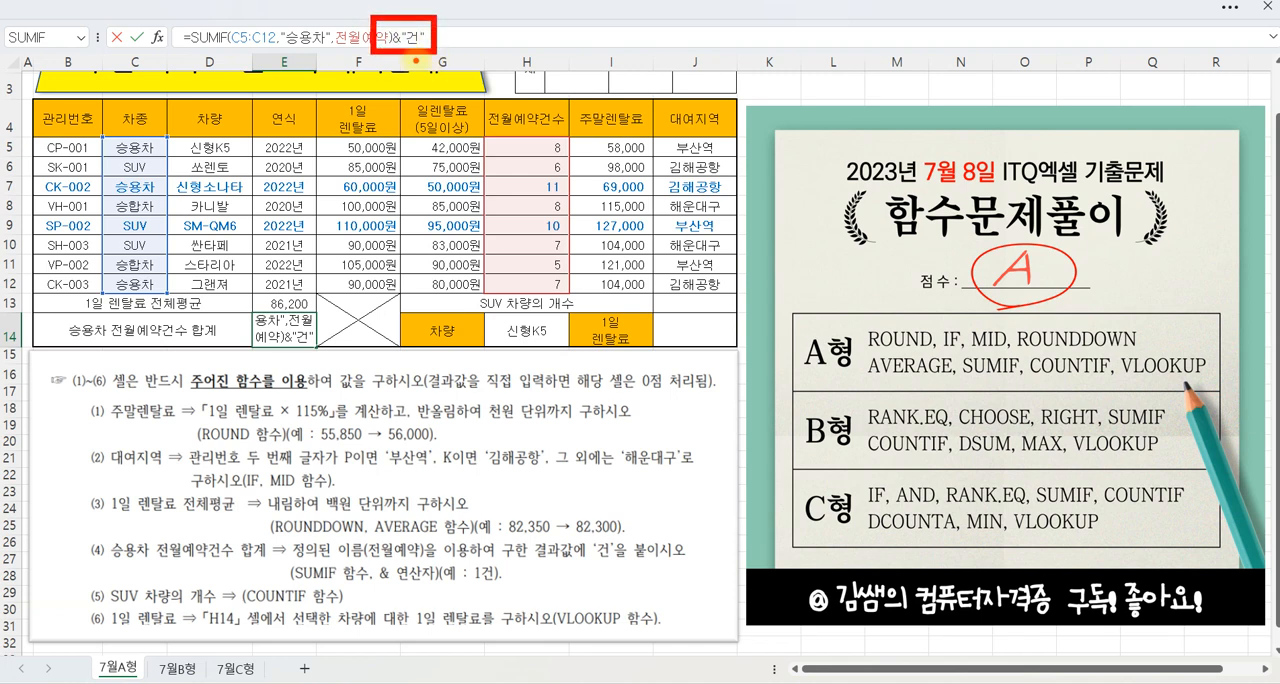
{"action": "key", "text": "Escape"}
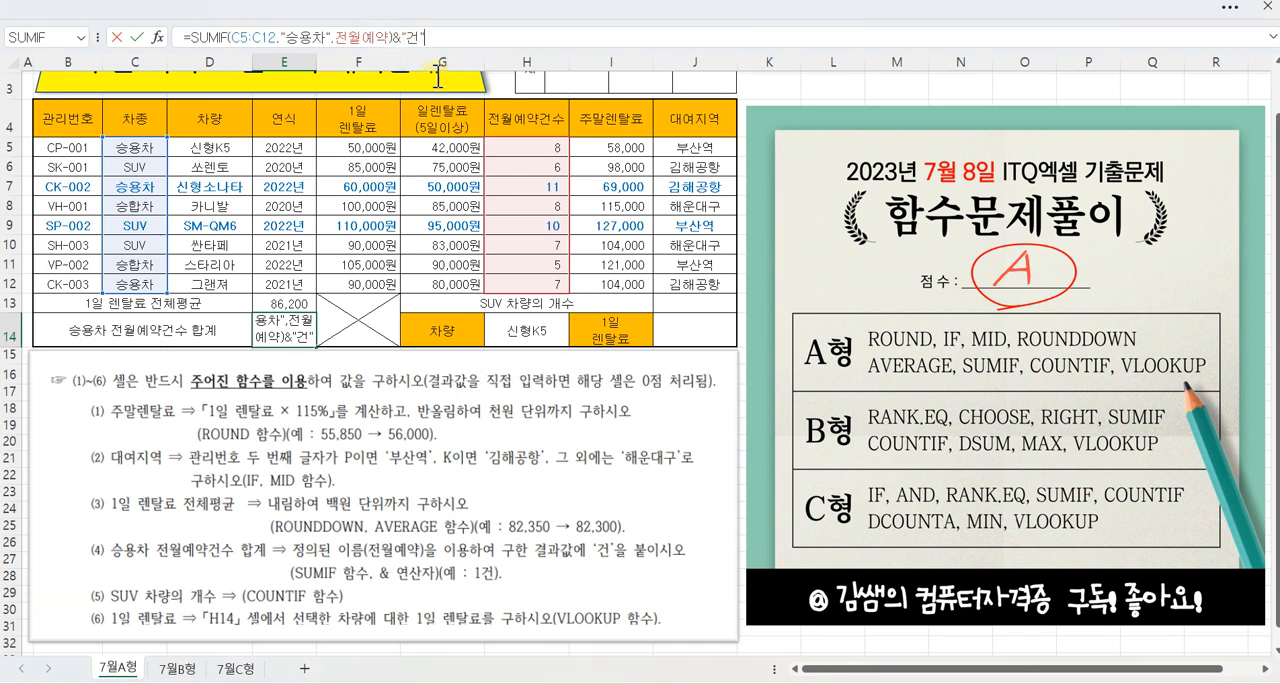
{"action": "key", "text": "Return"}
{"action": "left_click", "coordinate": [280, 330]}
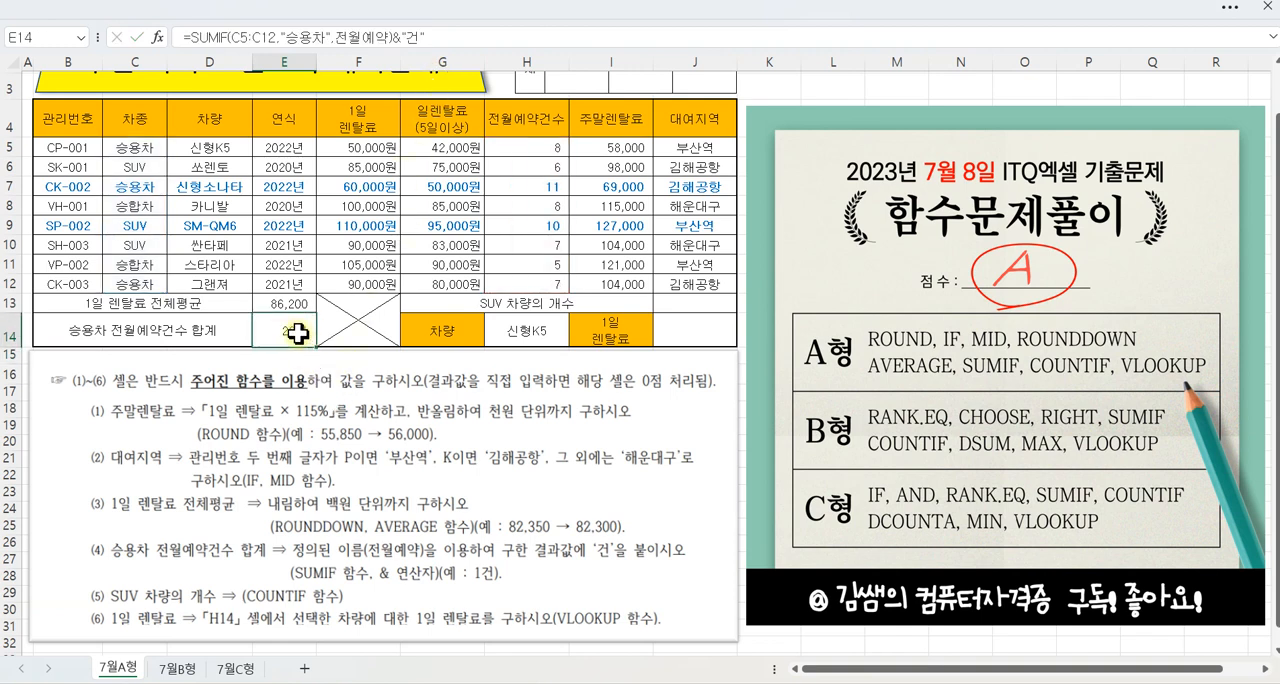
Step: Insert a COUNTIF function in J13 for SUV 차량의 개수
{"action": "left_click", "coordinate": [690, 306]}
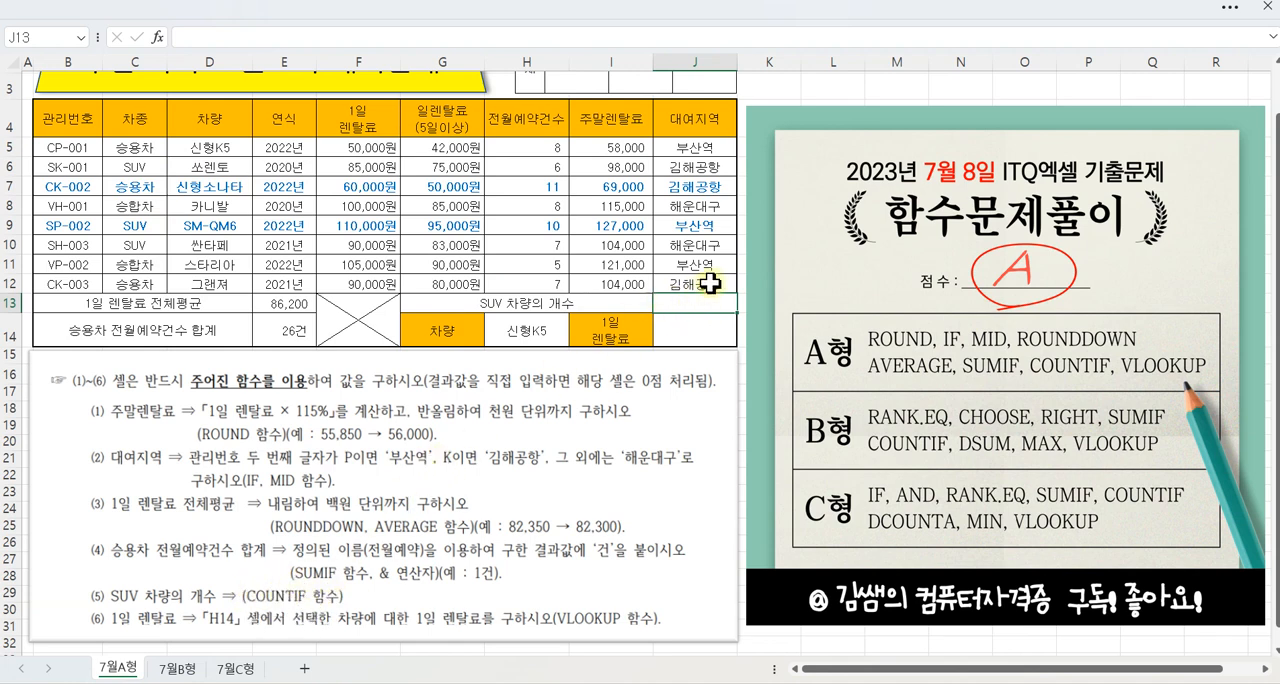
{"action": "left_click", "coordinate": [158, 37]}
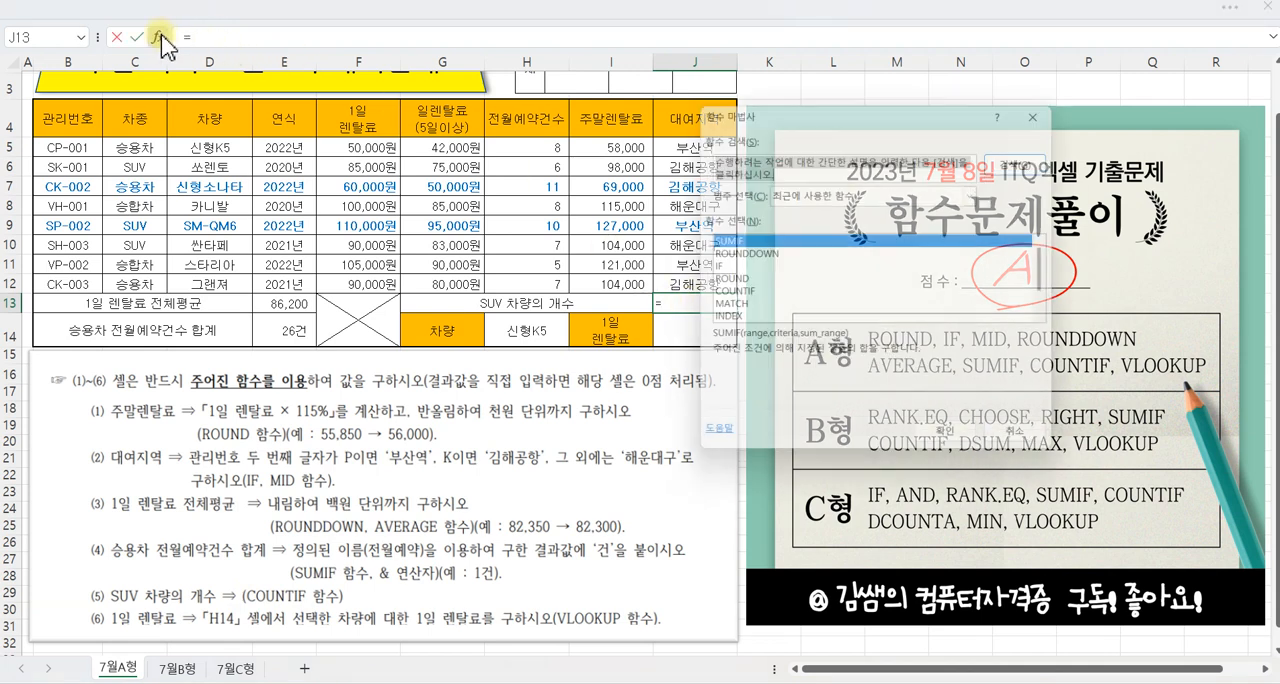
{"action": "left_click", "coordinate": [728, 294]}
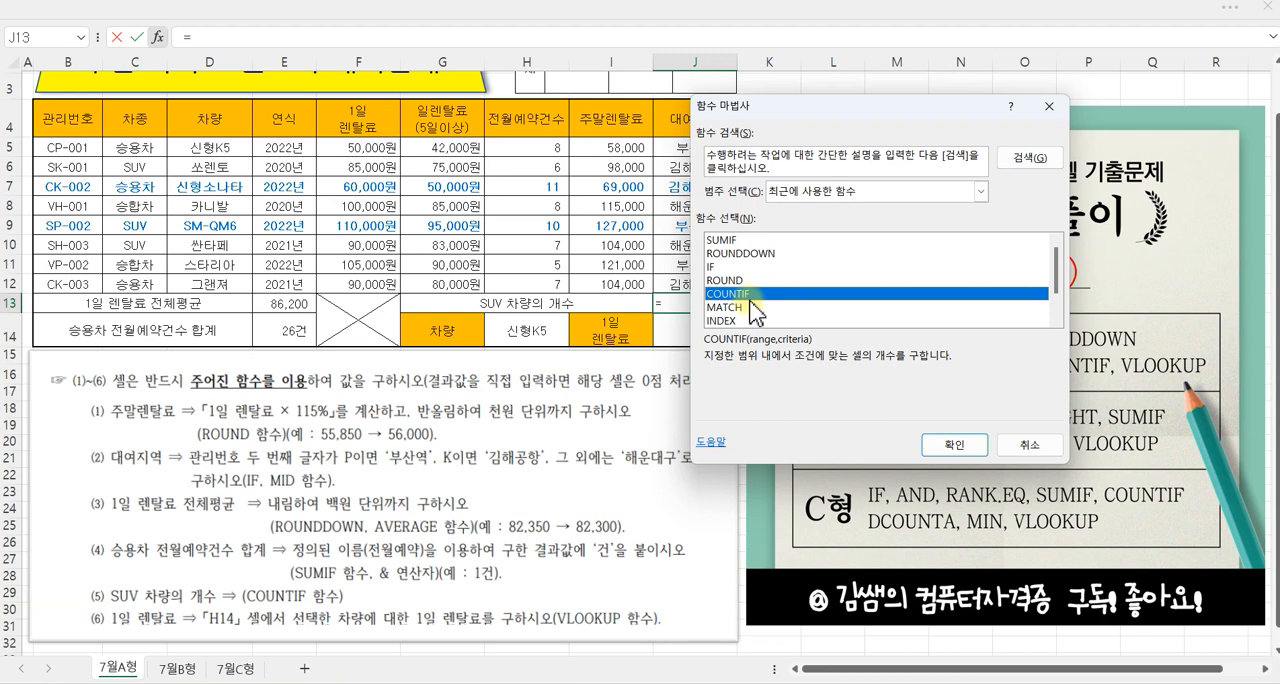
{"action": "left_click", "coordinate": [952, 445]}
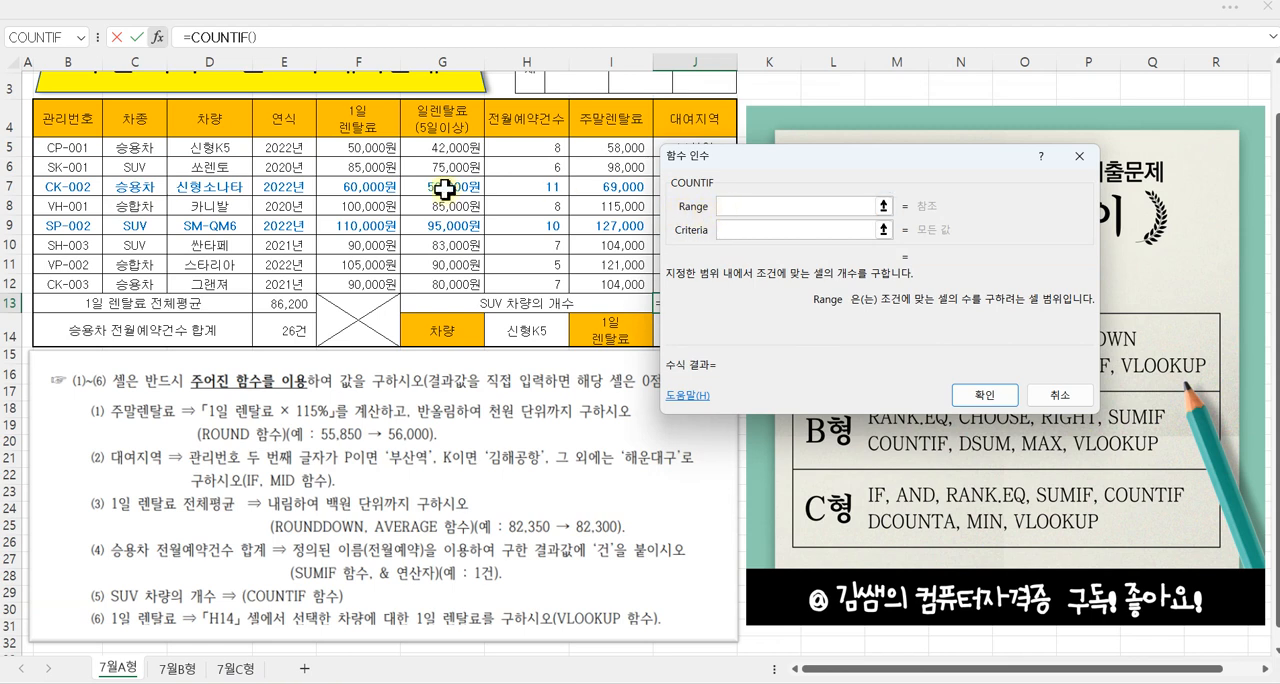
Step: Set the COUNTIF Range to C5:C12 and its Criteria to "SUV", and confirm the function
{"action": "left_click_drag", "start_coordinate": [140, 146], "coordinate": [136, 284]}
{"action": "left_click", "coordinate": [738, 234]}
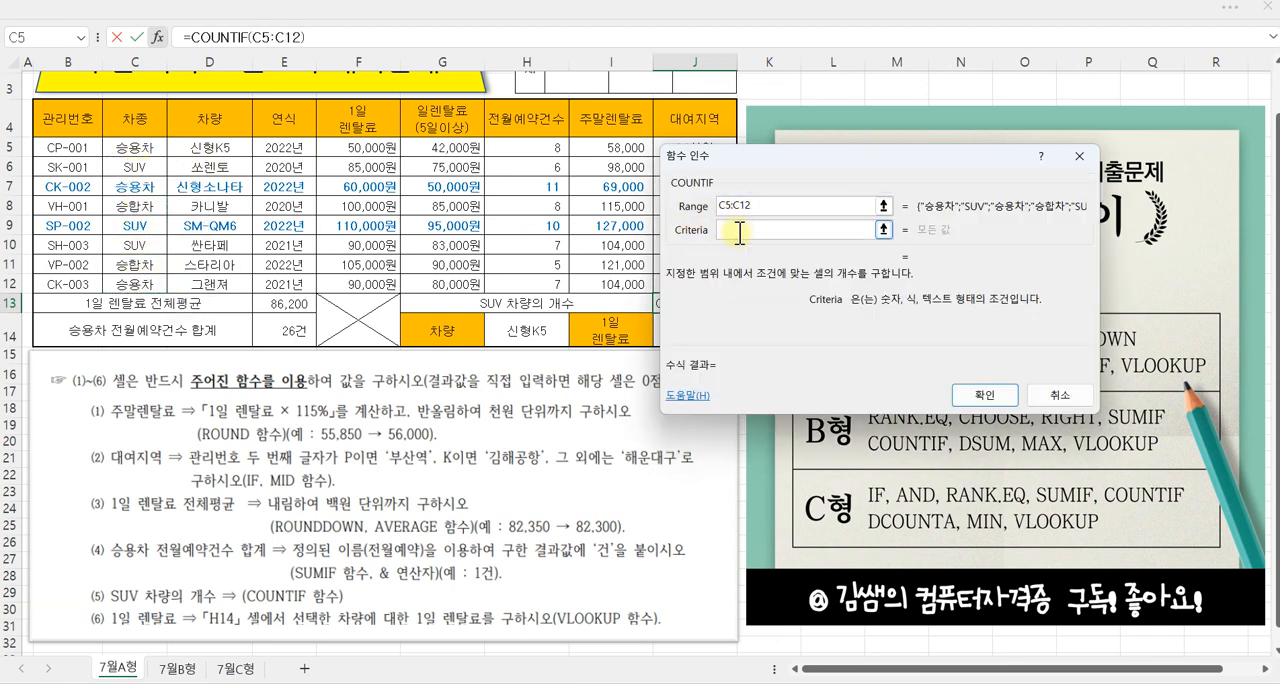
{"action": "type", "text": "\"ㄴ"}
{"action": "type", "text": "SUV"}
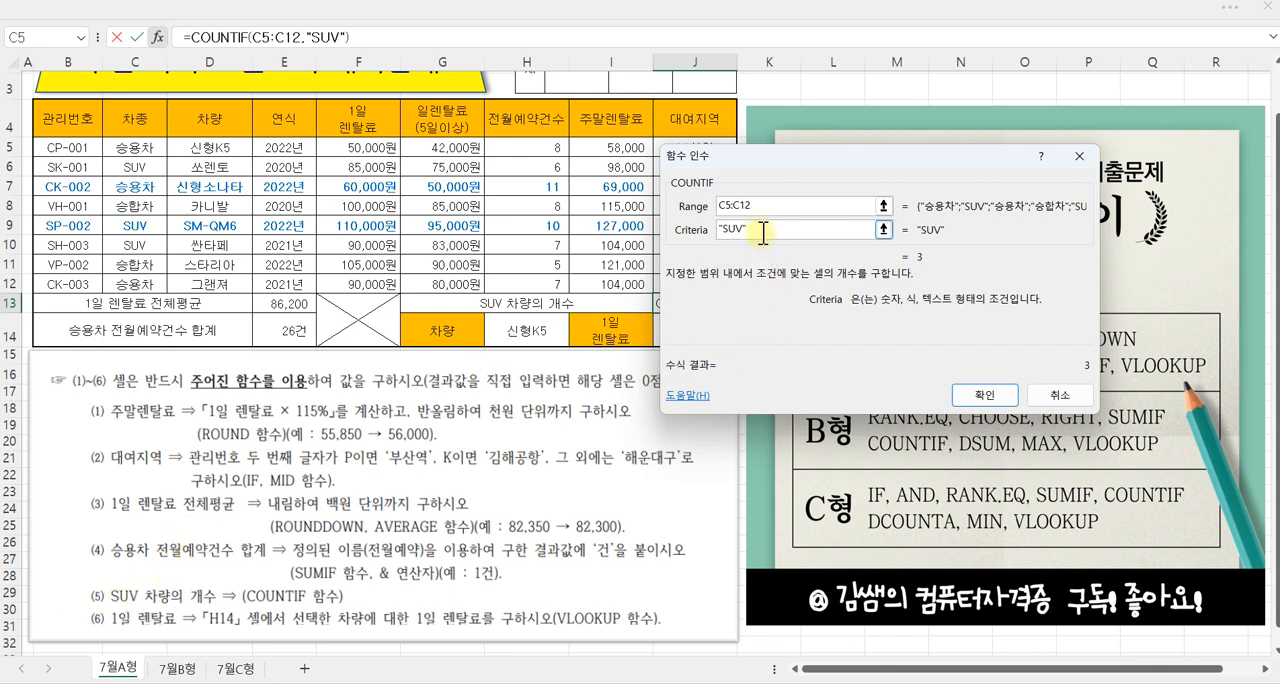
{"action": "left_click", "coordinate": [988, 394]}
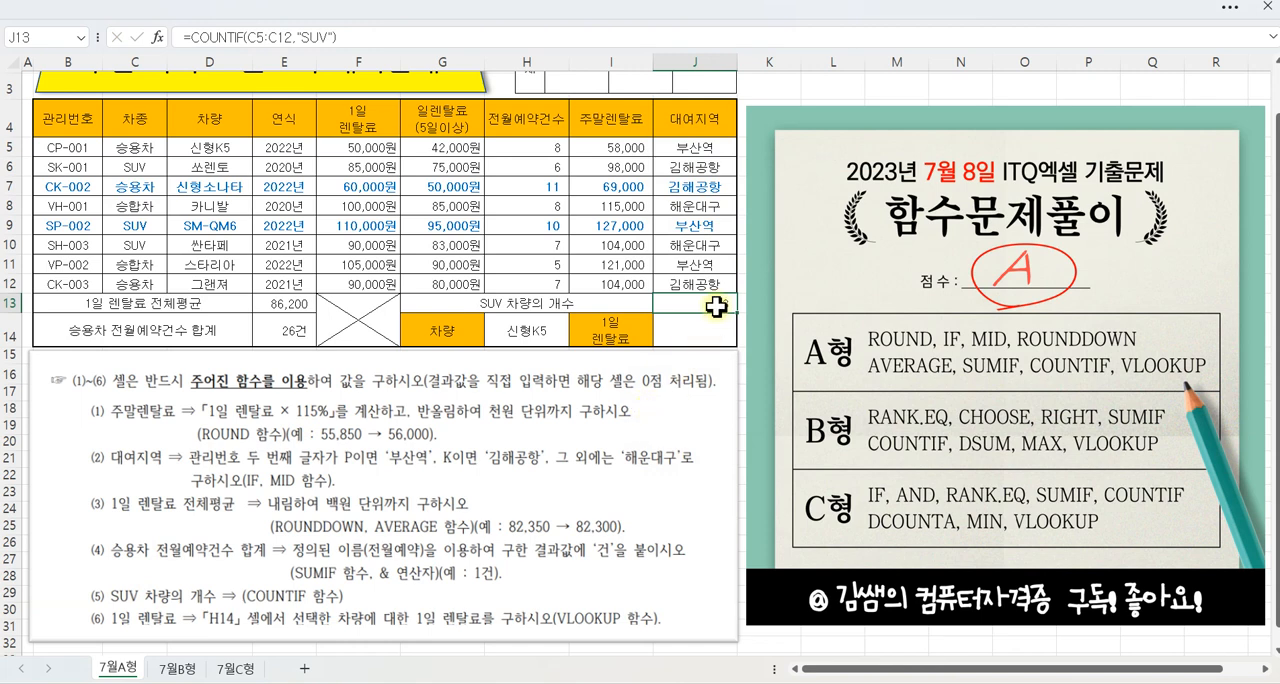
Step: Insert a VLOOKUP function in J14 for the selected vehicle's 1일 렌탈료
{"action": "left_click", "coordinate": [705, 331]}
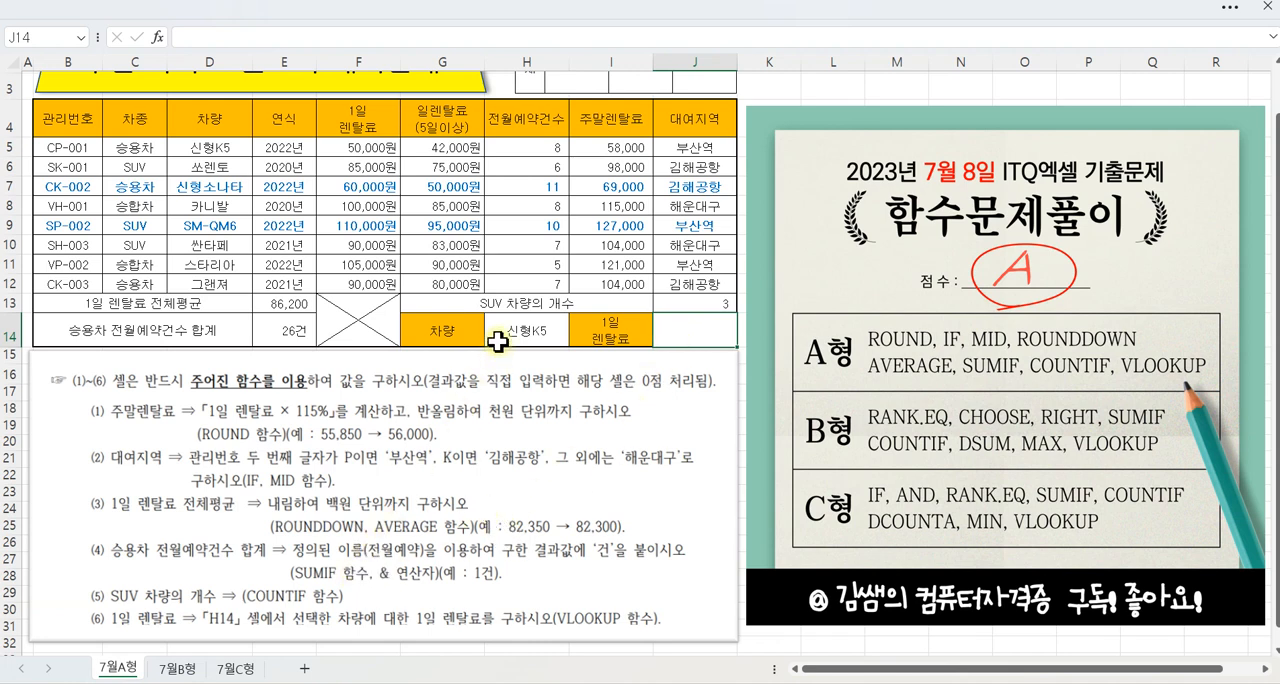
{"action": "left_click_drag", "start_coordinate": [498, 317], "coordinate": [533, 289]}
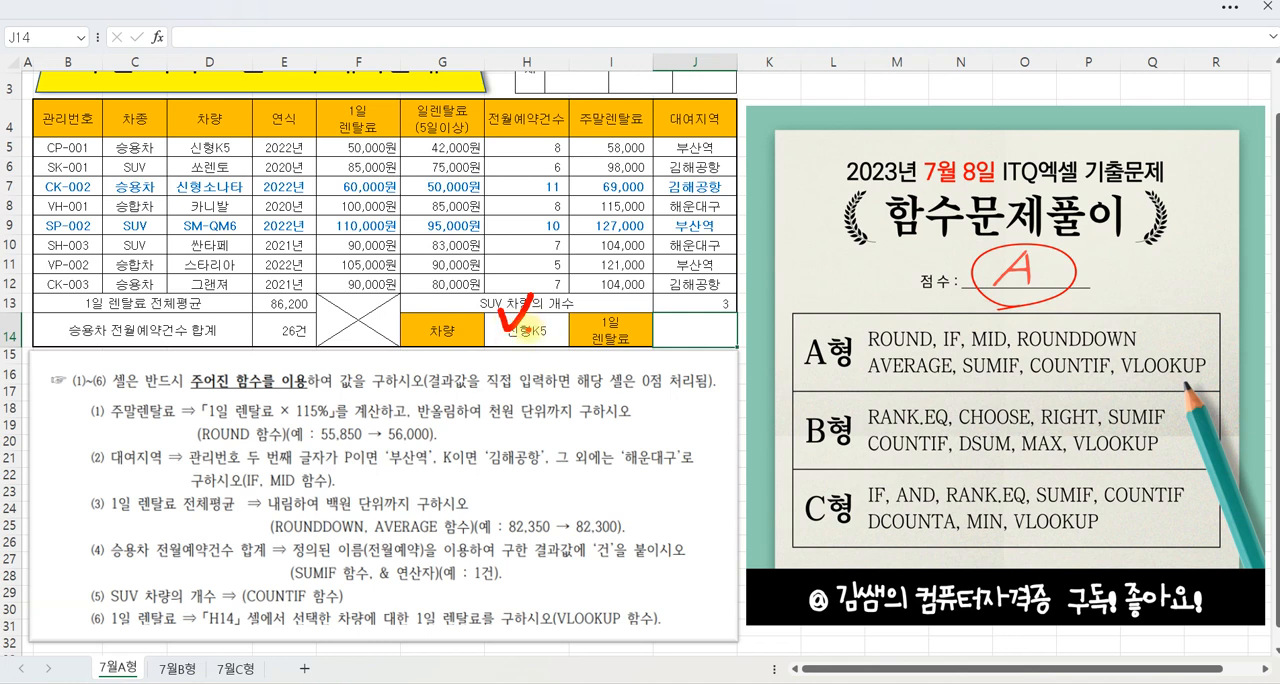
{"action": "mouse_move", "coordinate": [328, 605]}
{"action": "left_mouse_down"}
{"action": "mouse_move", "coordinate": [396, 628]}
{"action": "mouse_move", "coordinate": [487, 634]}
{"action": "left_mouse_up"}
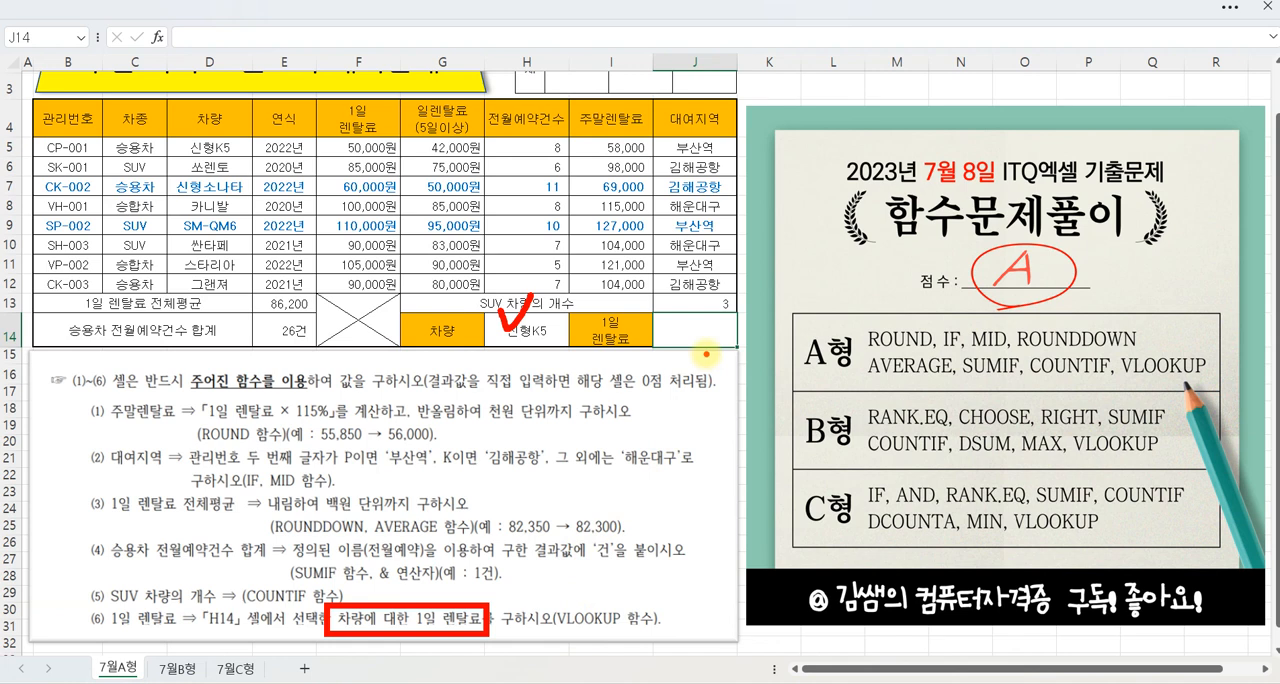
{"action": "key", "text": "Escape"}
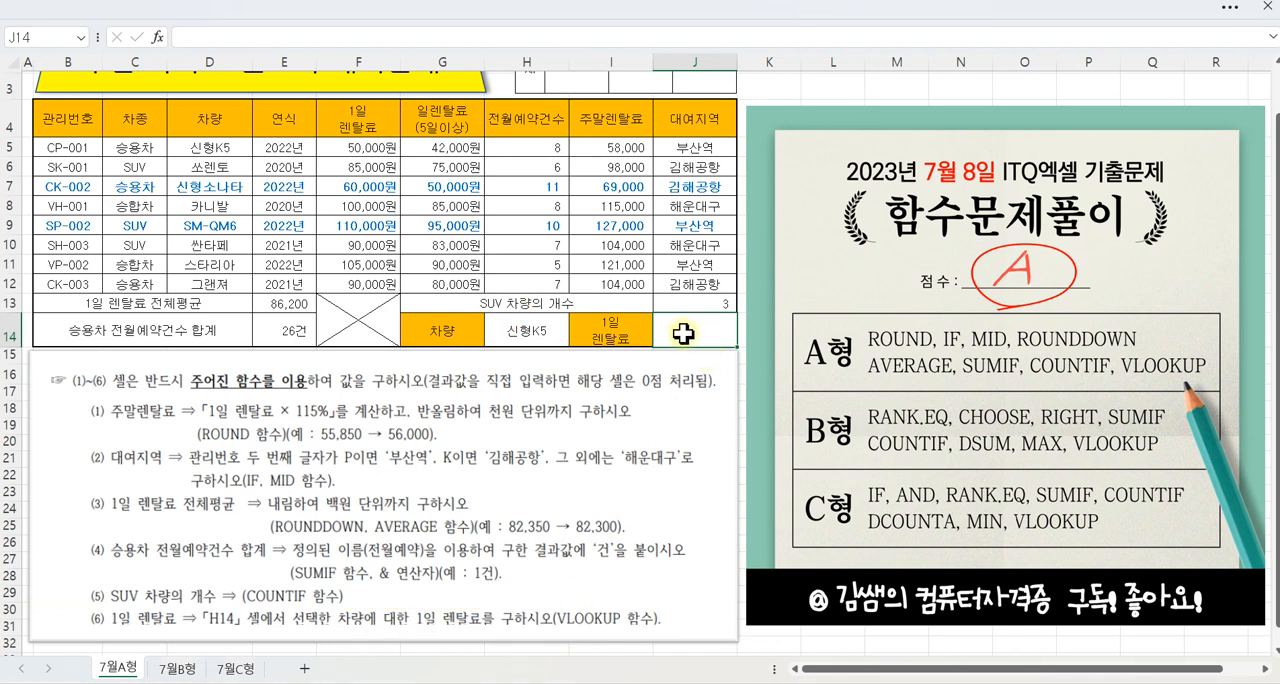
{"action": "left_click", "coordinate": [158, 38]}
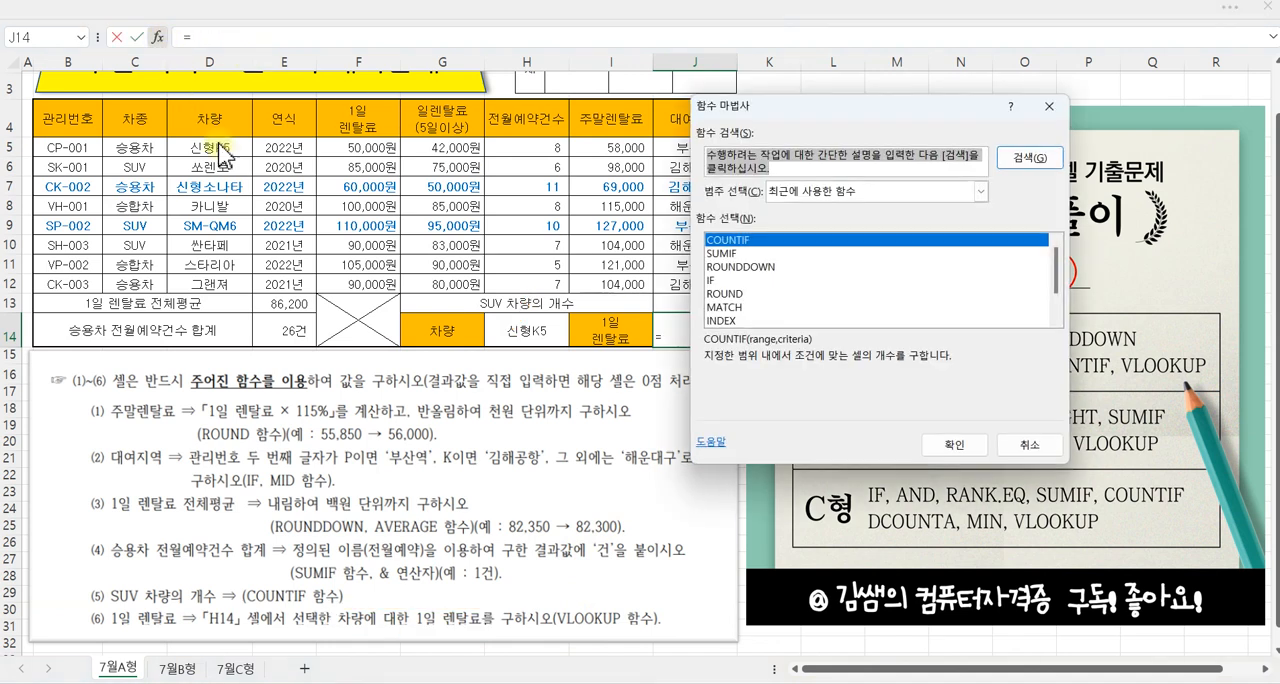
{"action": "type", "text": "VL"}
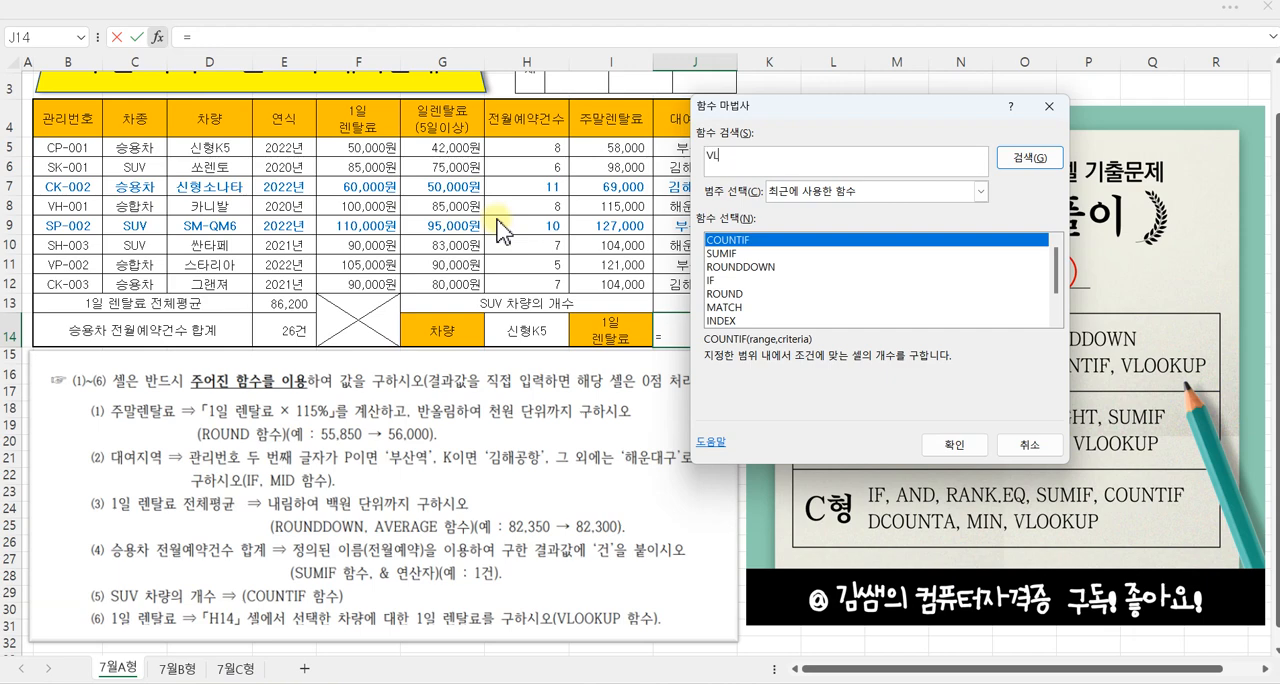
{"action": "key", "text": "Return"}
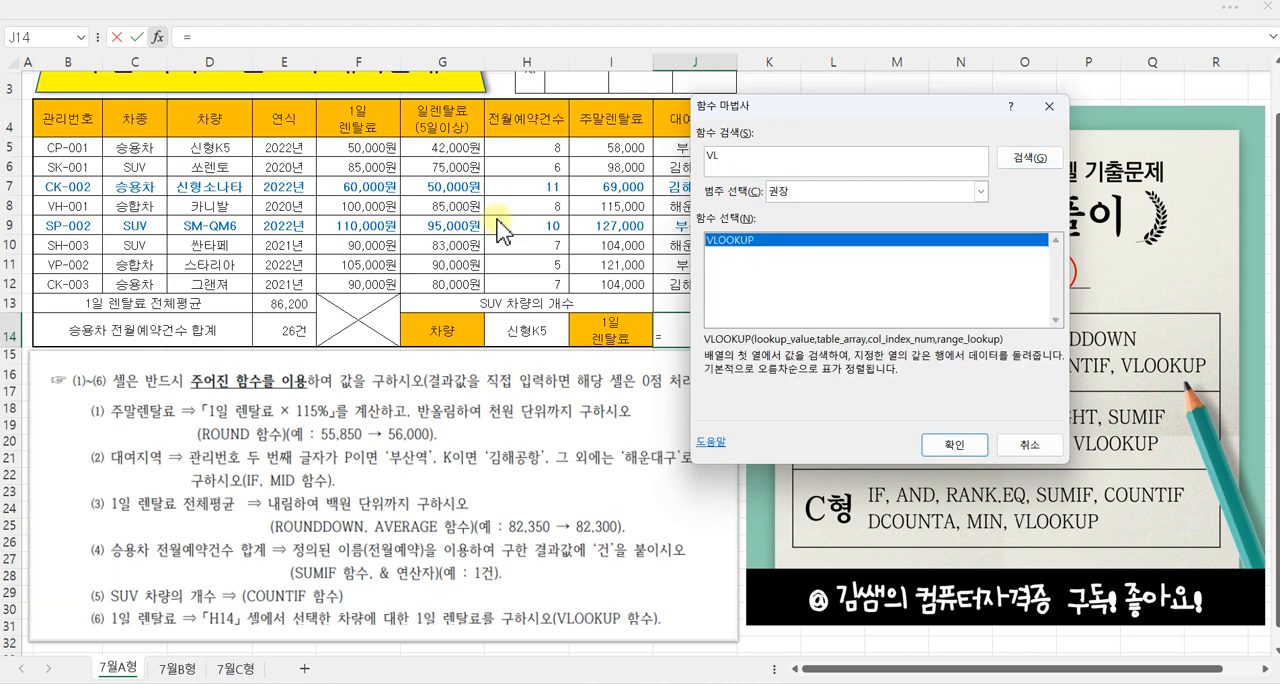
{"action": "left_click", "coordinate": [952, 446]}
Step: Set the VLOOKUP Lookup_value to H14, moving the function arguments dialog clear of the table
{"action": "left_click_drag", "start_coordinate": [737, 133], "coordinate": [846, 297]}
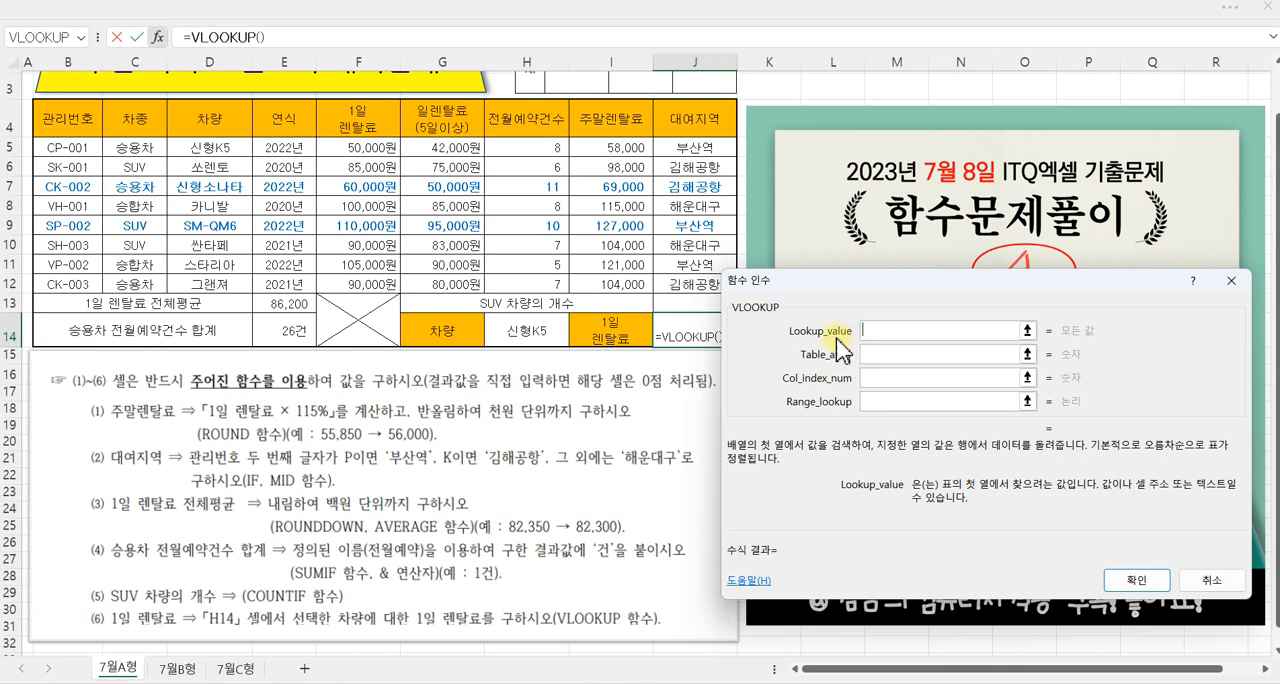
{"action": "left_click", "coordinate": [542, 329]}
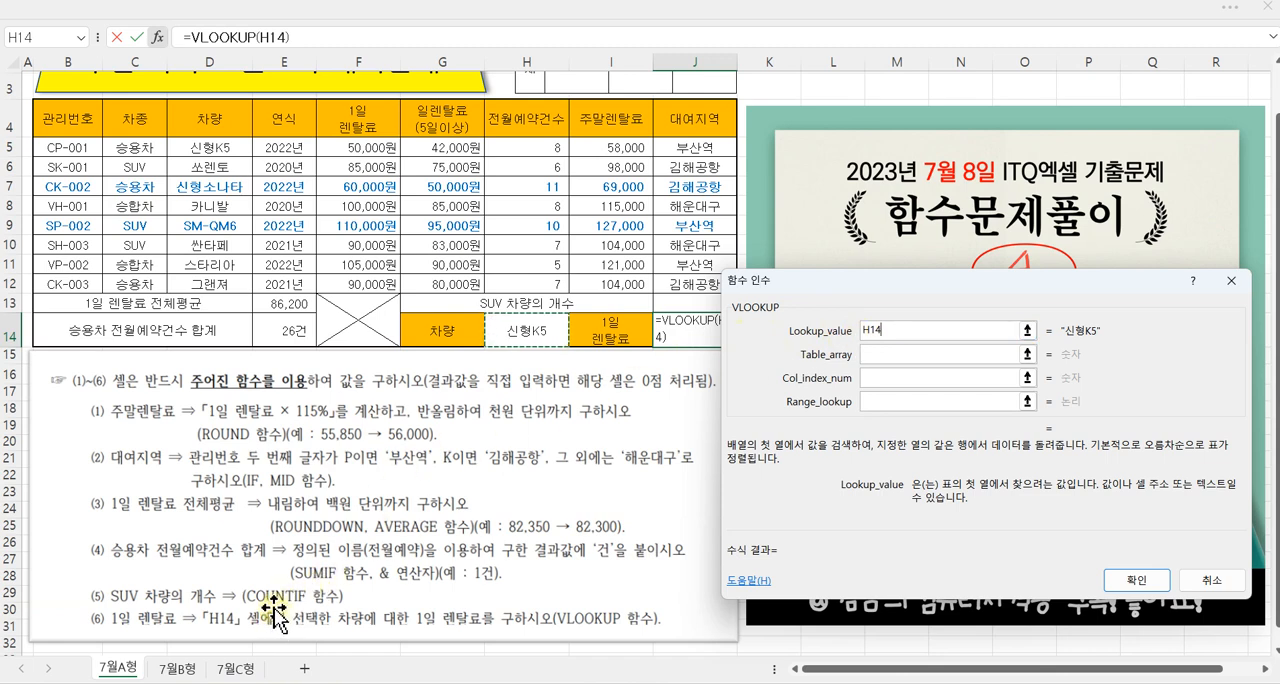
{"action": "mouse_move", "coordinate": [190, 600]}
{"action": "left_mouse_down"}
{"action": "mouse_move", "coordinate": [284, 633]}
{"action": "mouse_move", "coordinate": [845, 318]}
{"action": "left_mouse_up"}
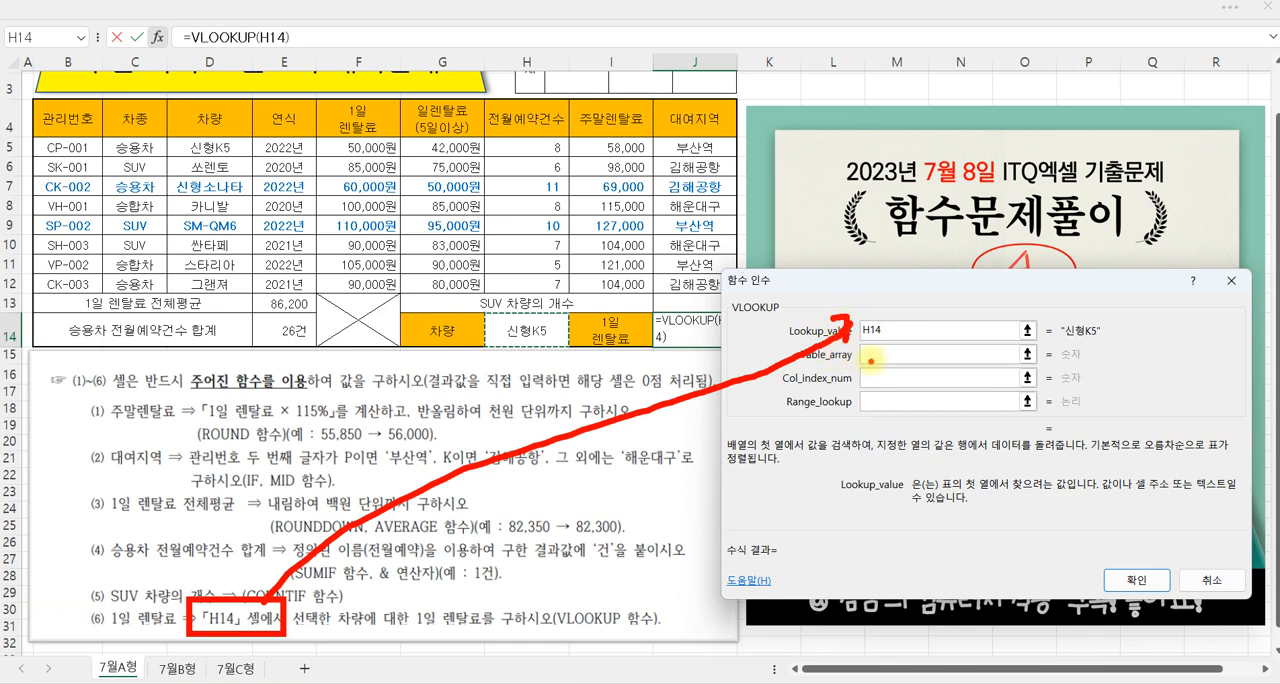
{"action": "key", "text": "Escape"}
Step: Set the VLOOKUP Table_array to D5:F12, spanning the 차량 through 1일 렌탈료 columns
{"action": "left_click", "coordinate": [876, 358]}
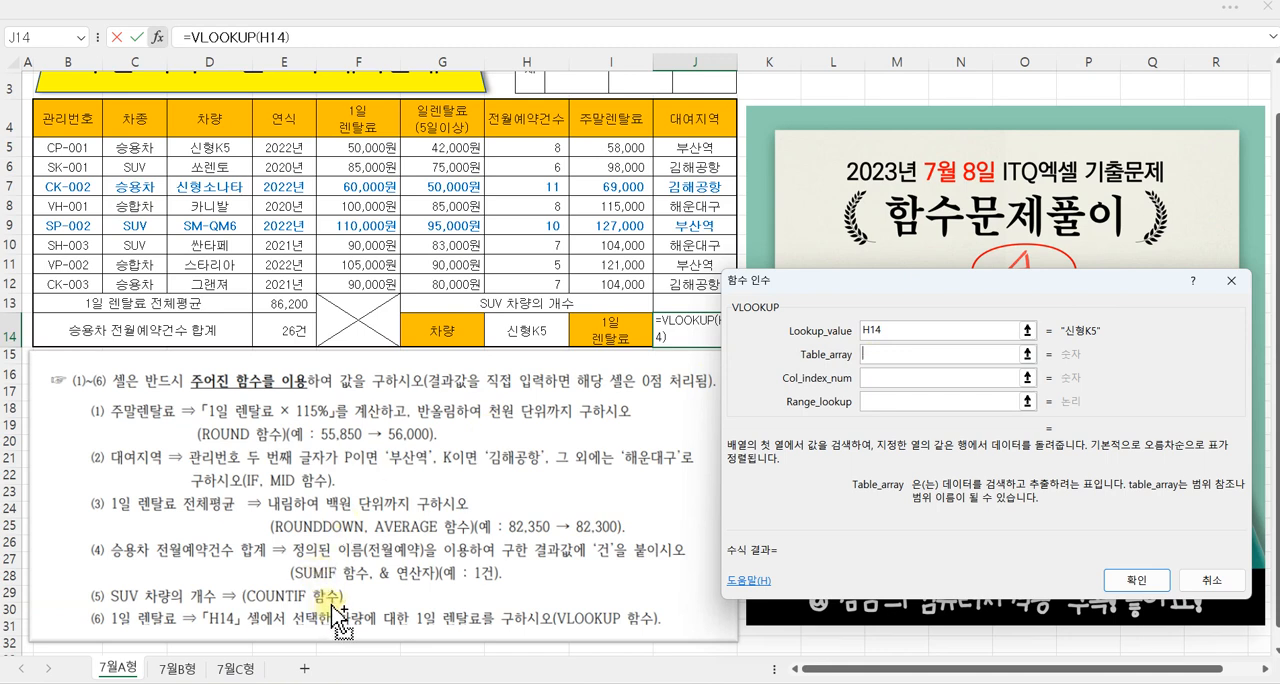
{"action": "type", "text": "@"}
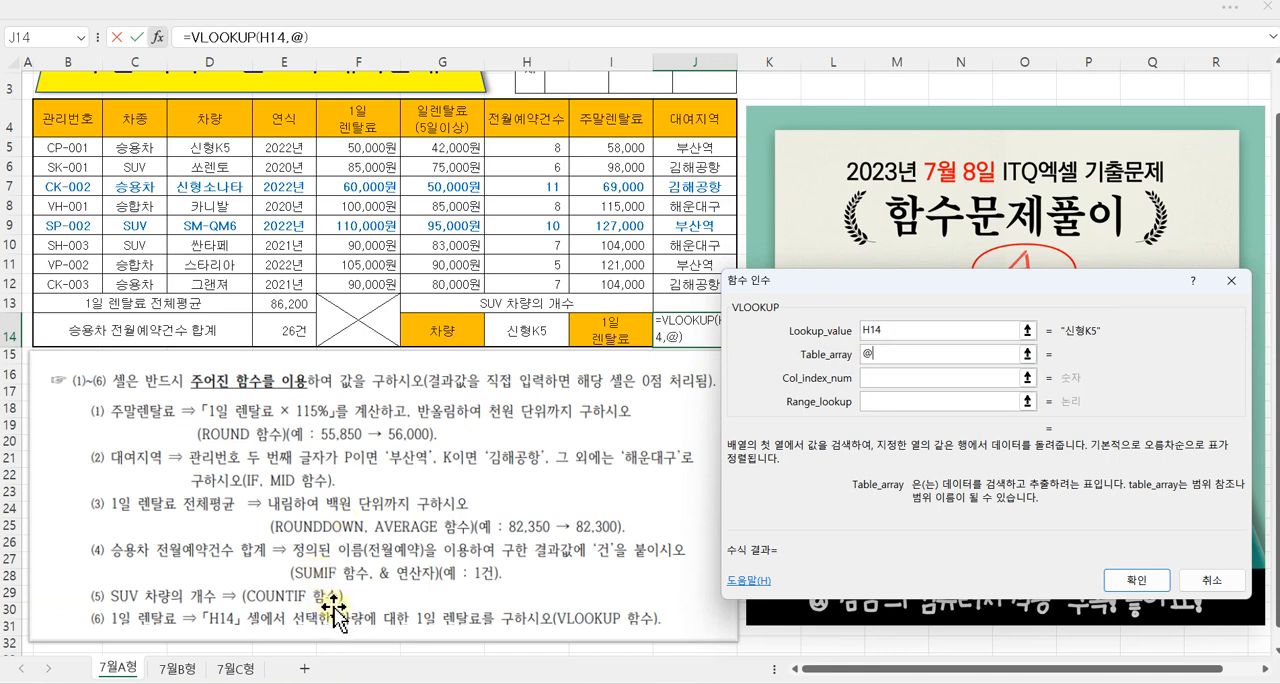
{"action": "key", "text": "BackSpace"}
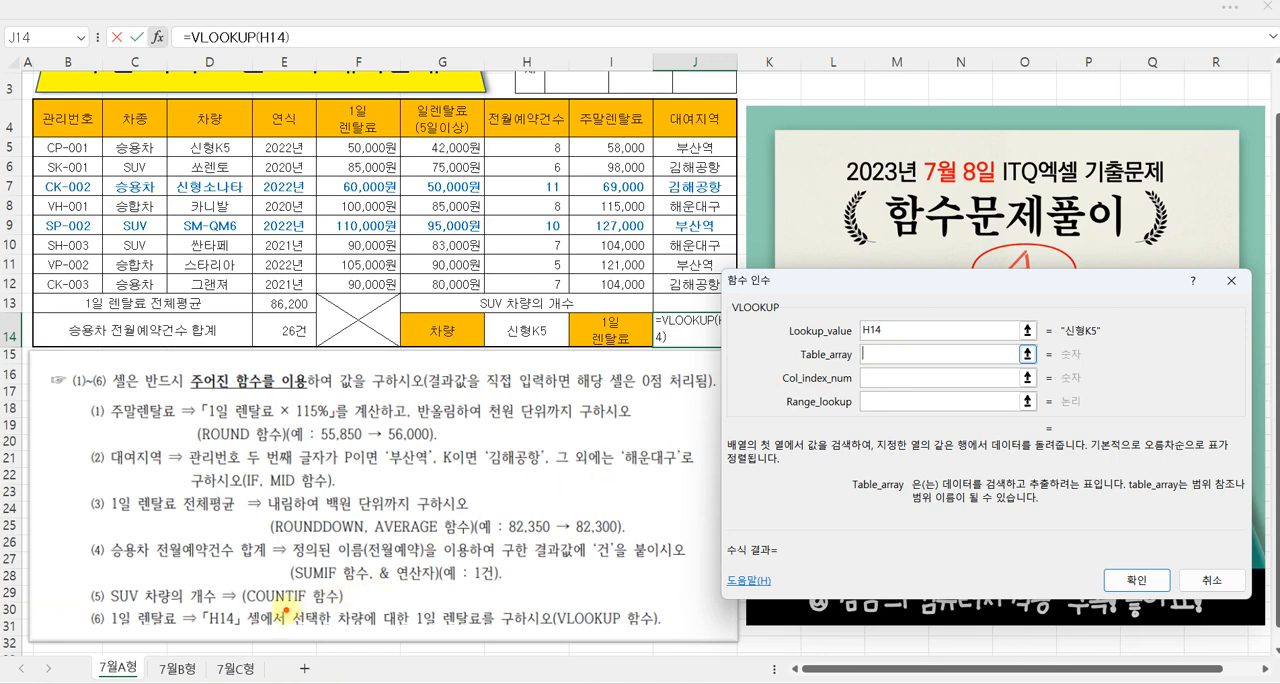
{"action": "left_click_drag", "start_coordinate": [318, 605], "coordinate": [488, 633]}
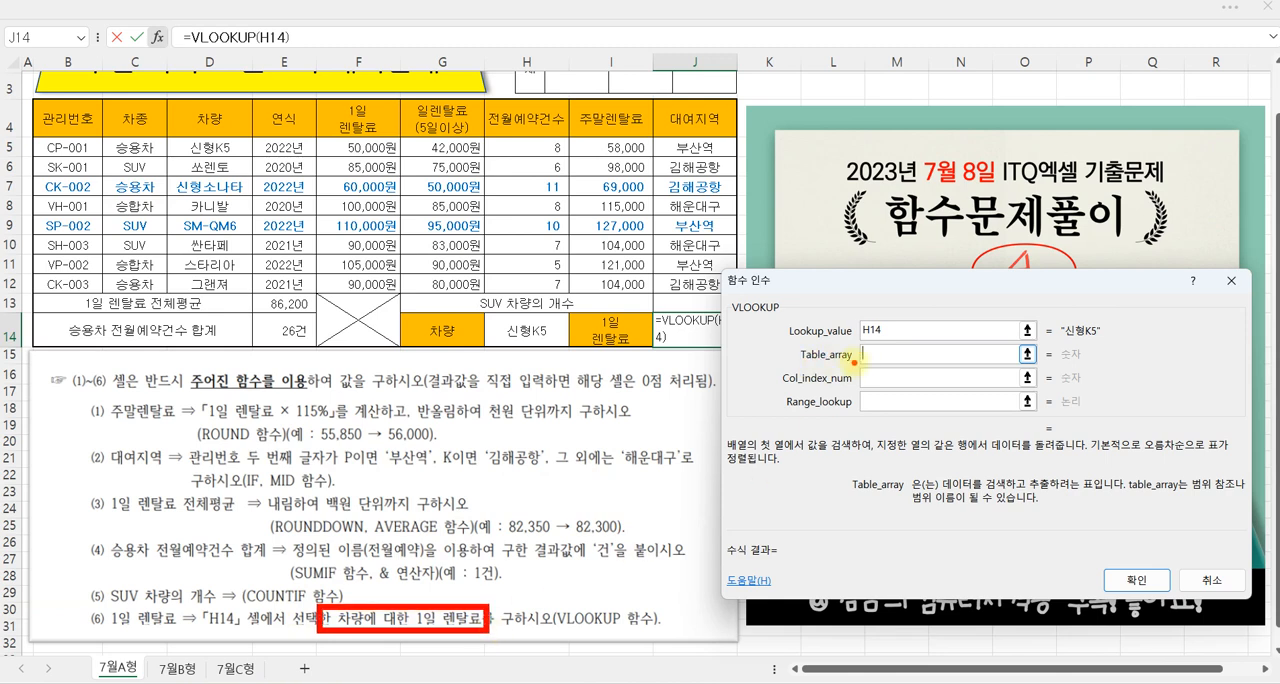
{"action": "left_click", "coordinate": [862, 354]}
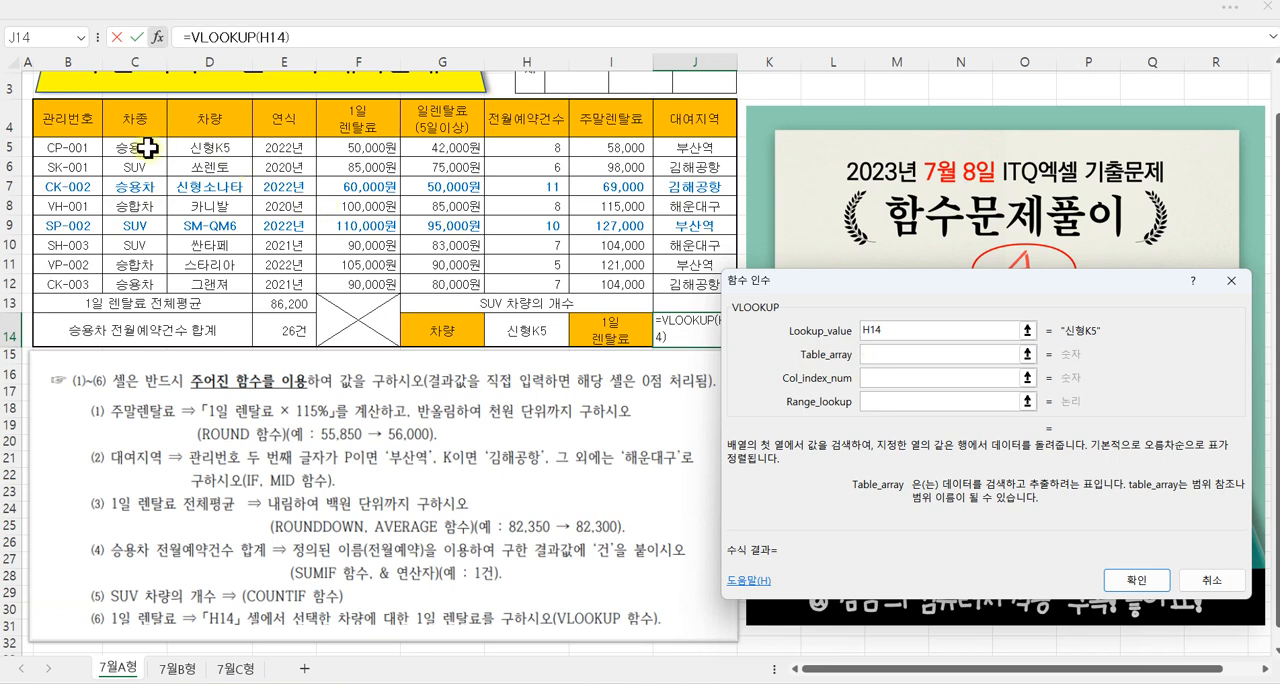
{"action": "left_click", "coordinate": [205, 148]}
{"action": "left_click_drag", "start_coordinate": [205, 148], "coordinate": [359, 277]}
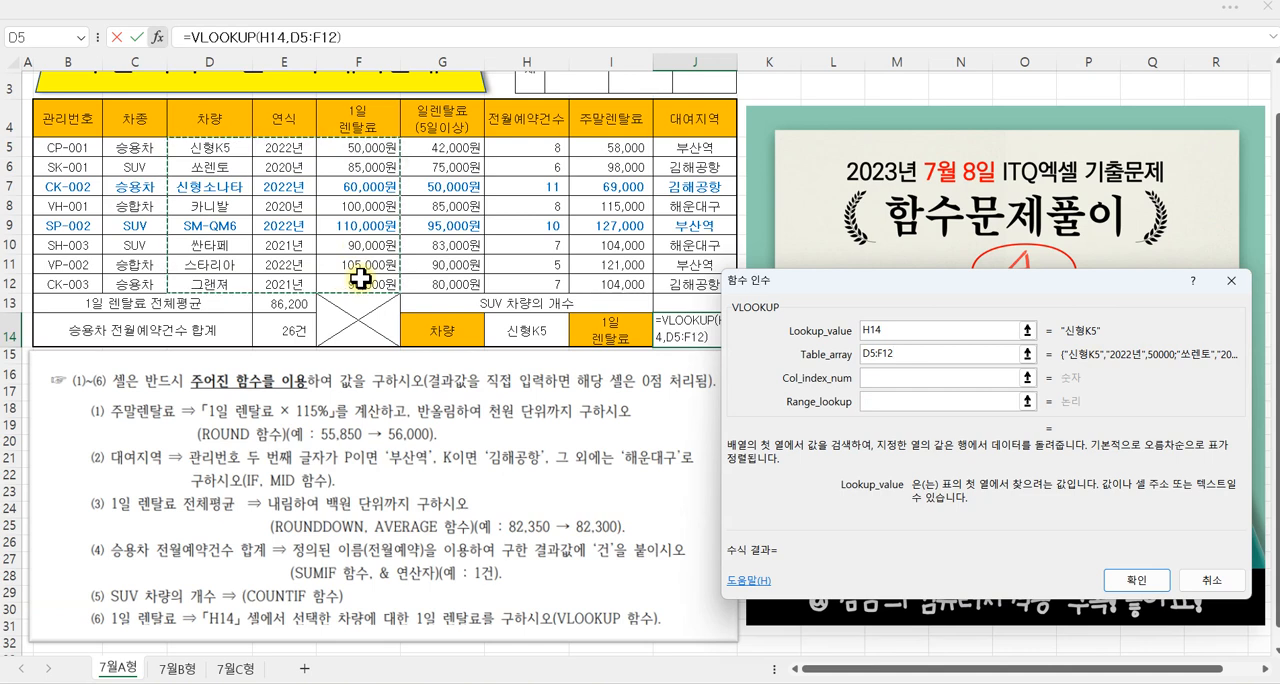
Step: Set the VLOOKUP Col_index_num to 3 and Range_lookup to 0, and confirm the function
{"action": "left_click", "coordinate": [868, 378]}
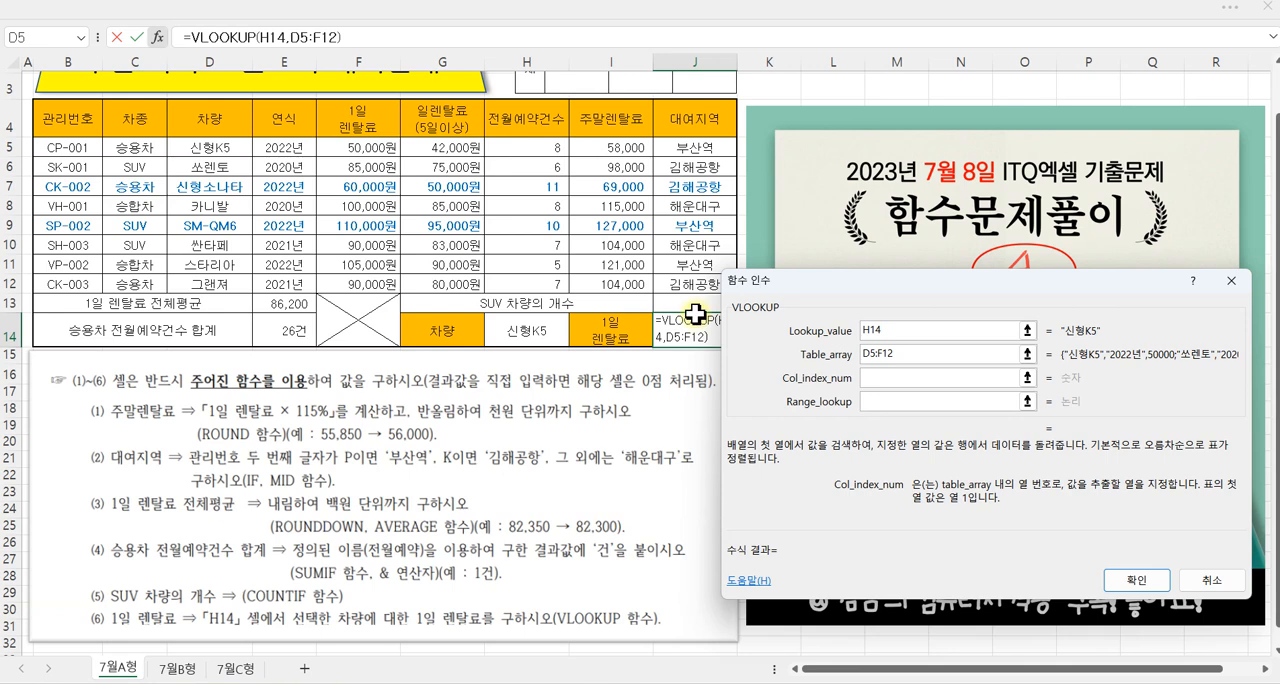
{"action": "key", "text": "ctrl+2"}
{"action": "mouse_move", "coordinate": [220, 192]}
{"action": "left_mouse_down"}
{"action": "mouse_move", "coordinate": [222, 222]}
{"action": "mouse_move", "coordinate": [362, 204]}
{"action": "mouse_move", "coordinate": [346, 212]}
{"action": "left_mouse_up"}
{"action": "mouse_move", "coordinate": [165, 138]}
{"action": "left_mouse_down"}
{"action": "mouse_move", "coordinate": [382, 216]}
{"action": "mouse_move", "coordinate": [399, 293]}
{"action": "left_mouse_up"}
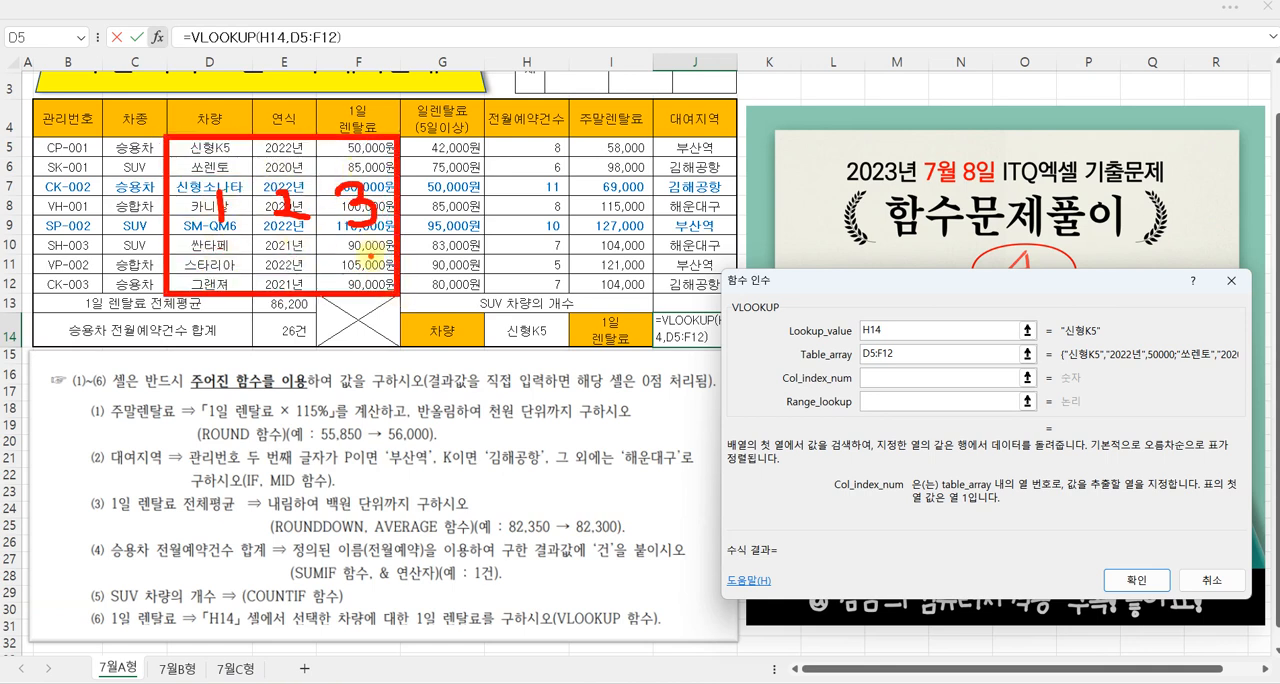
{"action": "left_click_drag", "start_coordinate": [868, 384], "coordinate": [872, 400]}
{"action": "left_click_drag", "start_coordinate": [782, 379], "coordinate": [830, 378]}
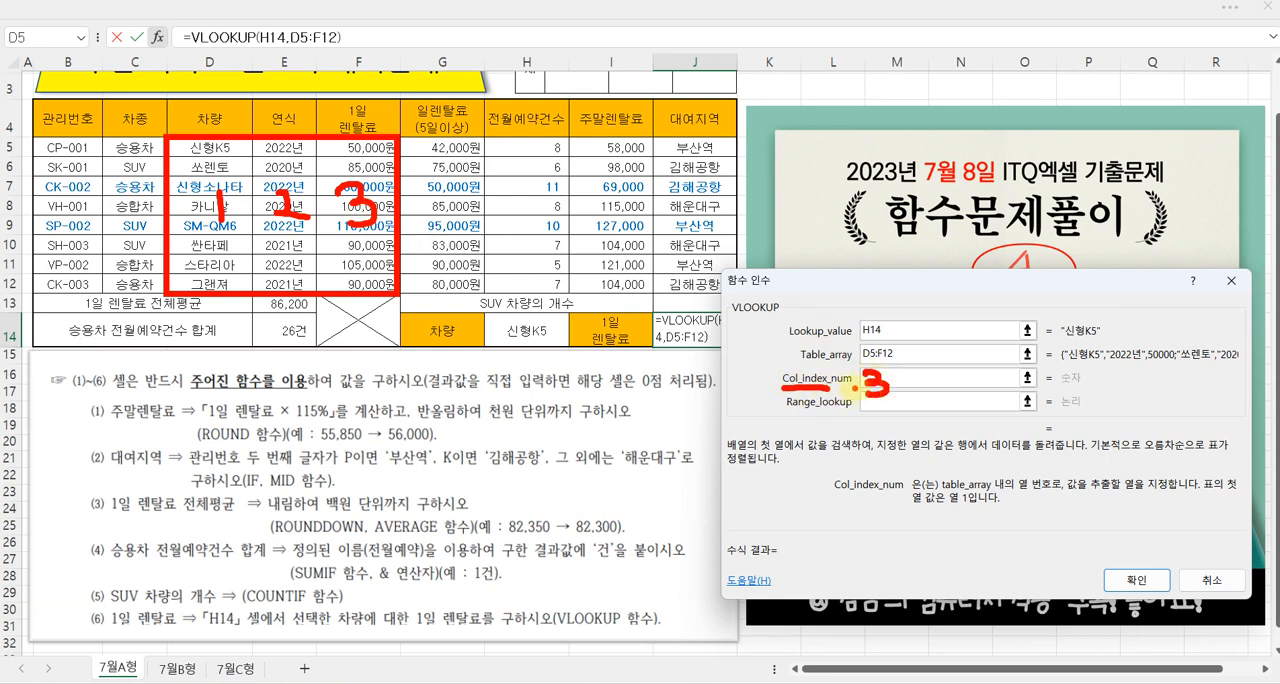
{"action": "key", "text": "Escape"}
{"action": "type", "text": "3"}
{"action": "left_click", "coordinate": [880, 401]}
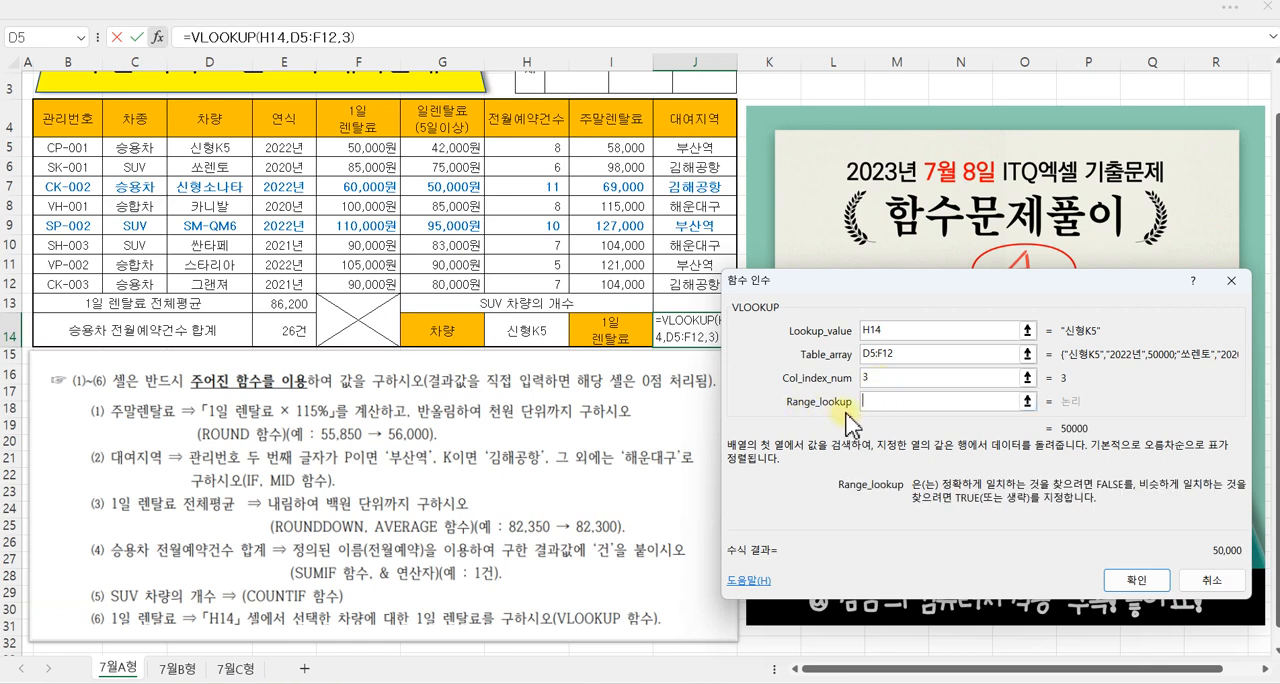
{"action": "type", "text": "0"}
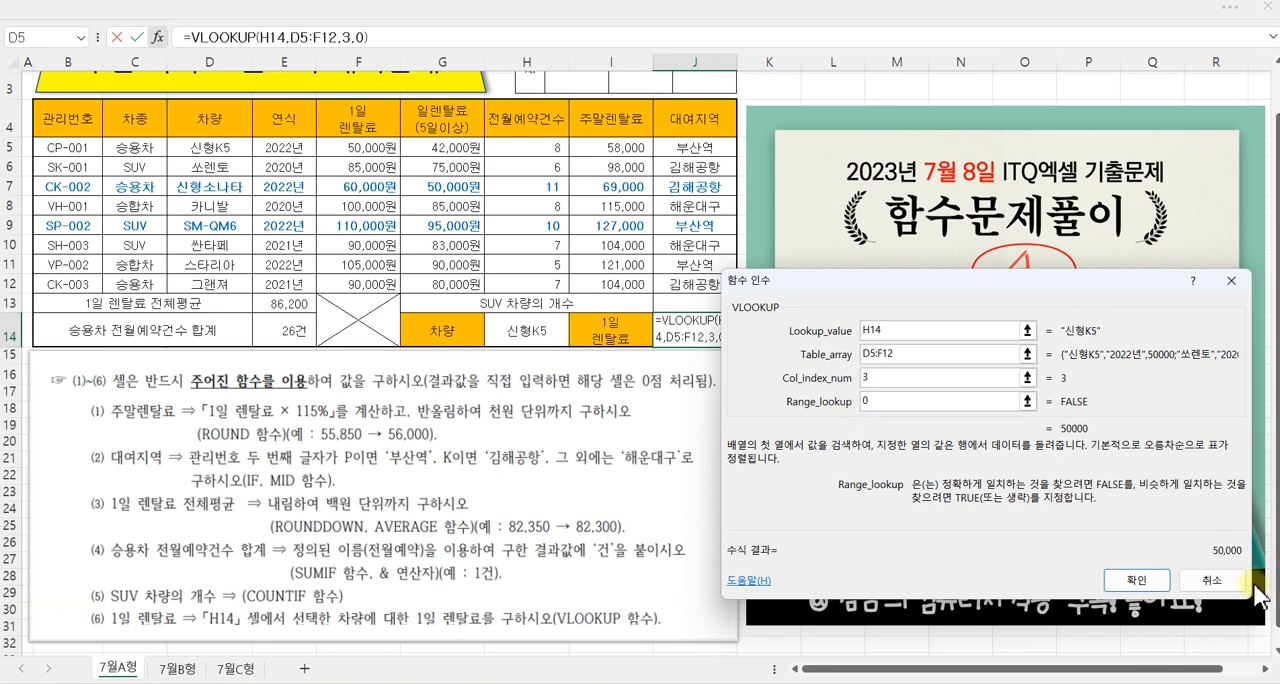
{"action": "left_click", "coordinate": [1138, 580]}
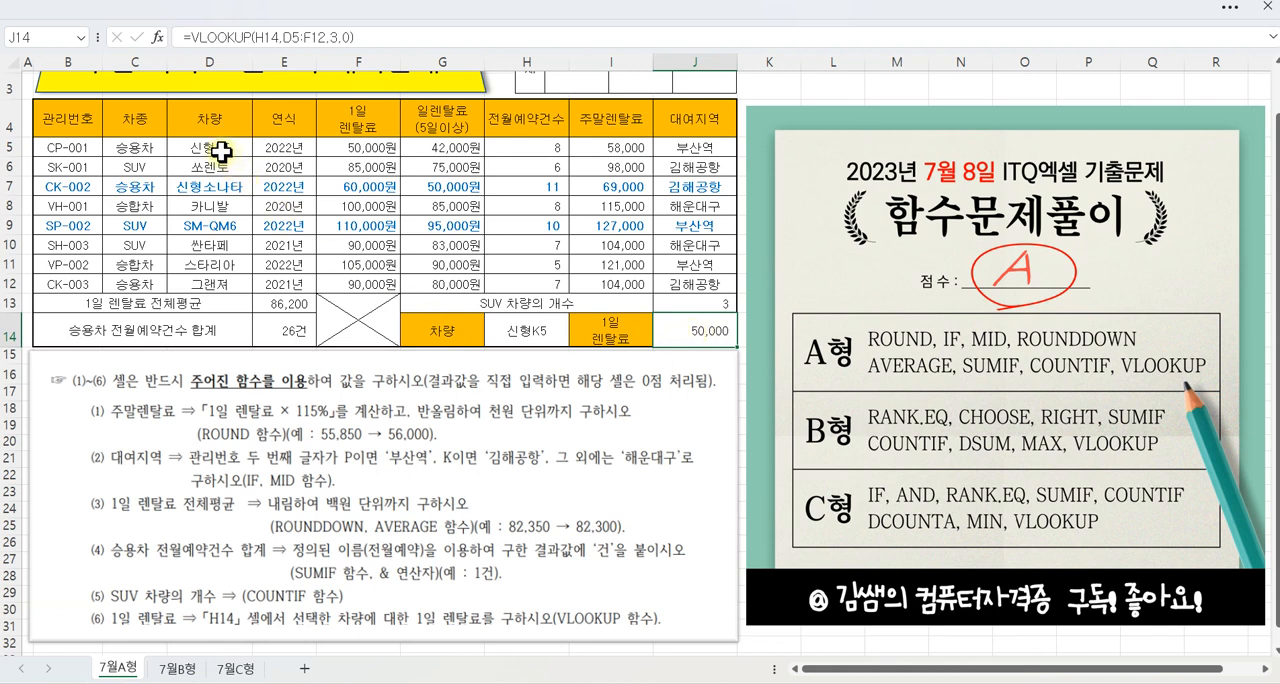
Step: Test the VLOOKUP by choosing 카니발 and 그랜져 in H14, and set the cell back to 신형K5
{"action": "left_click", "coordinate": [494, 333]}
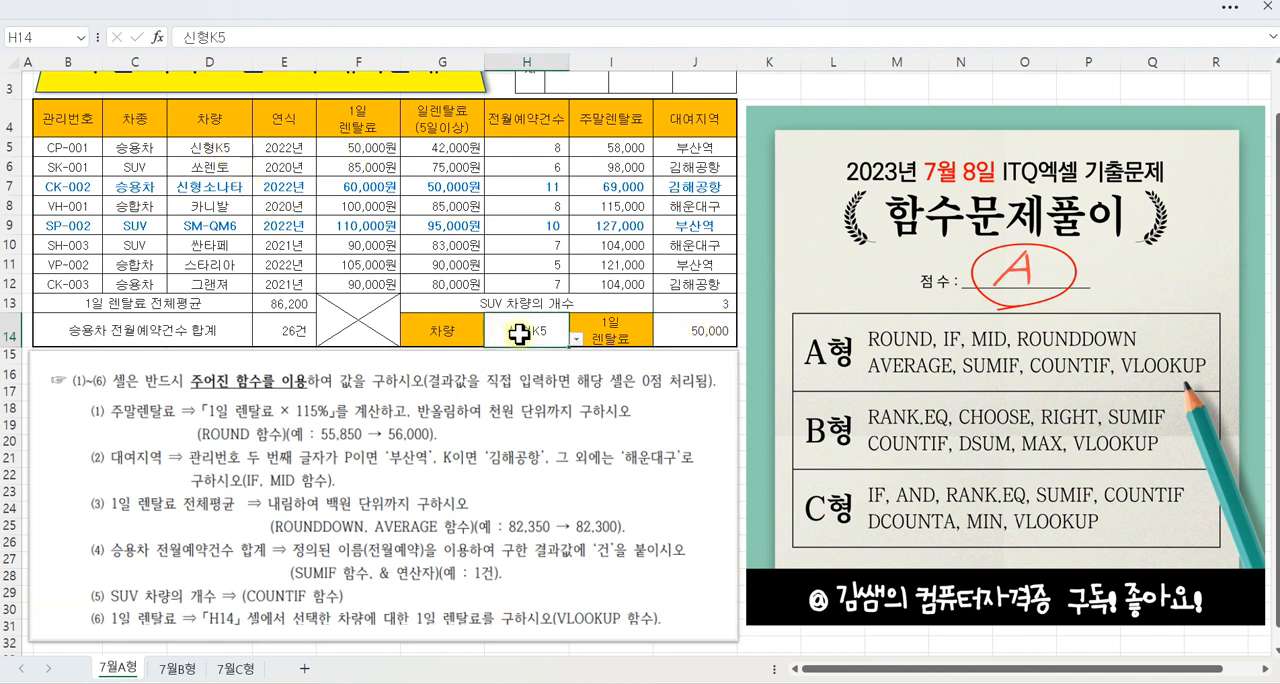
{"action": "left_click", "coordinate": [576, 339]}
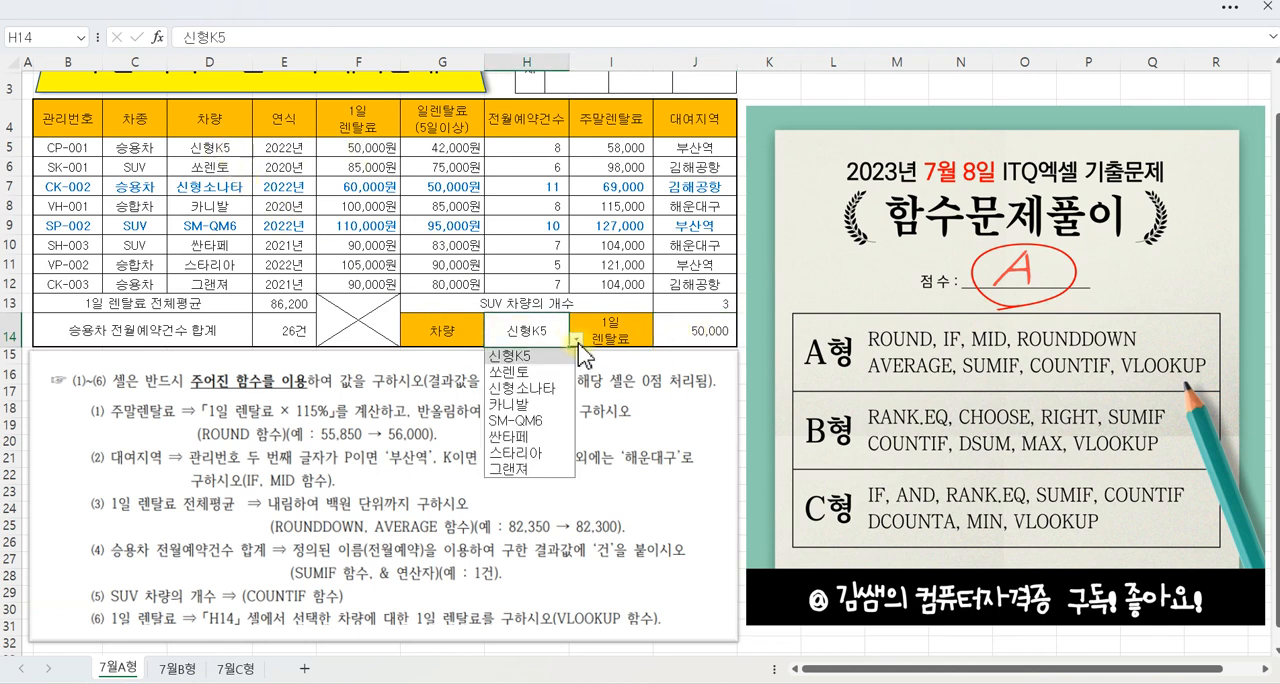
{"action": "left_click", "coordinate": [520, 405]}
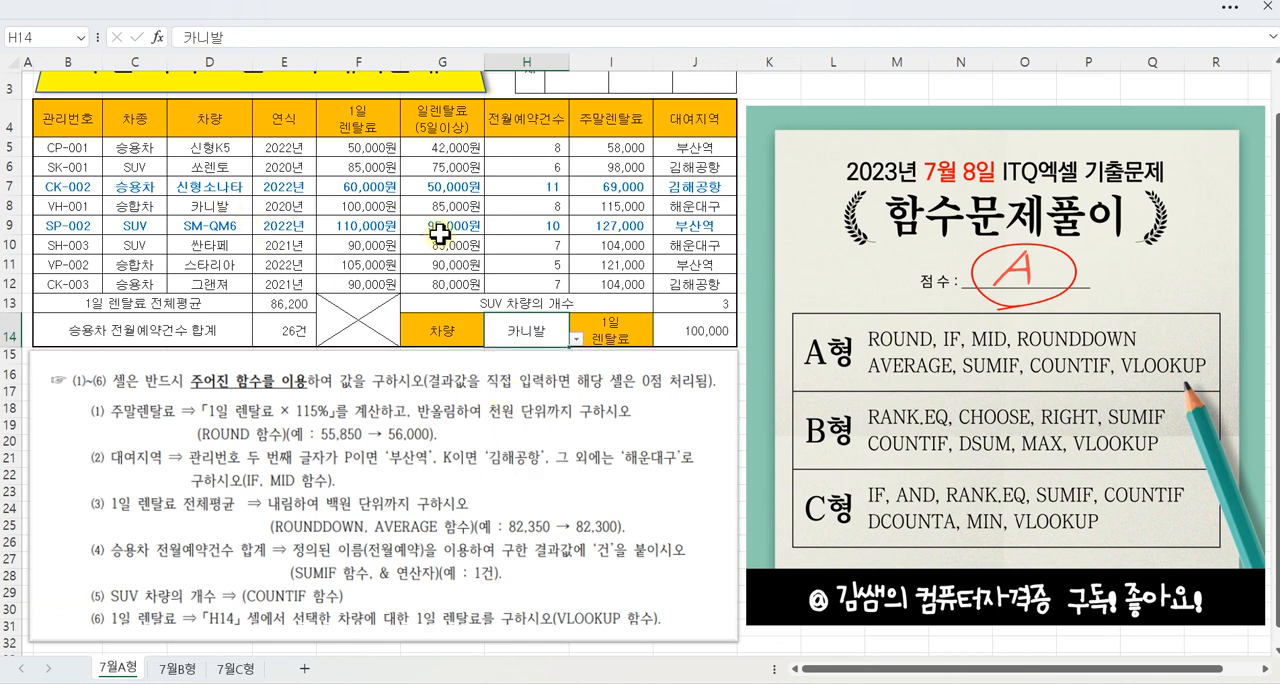
{"action": "left_click", "coordinate": [576, 339]}
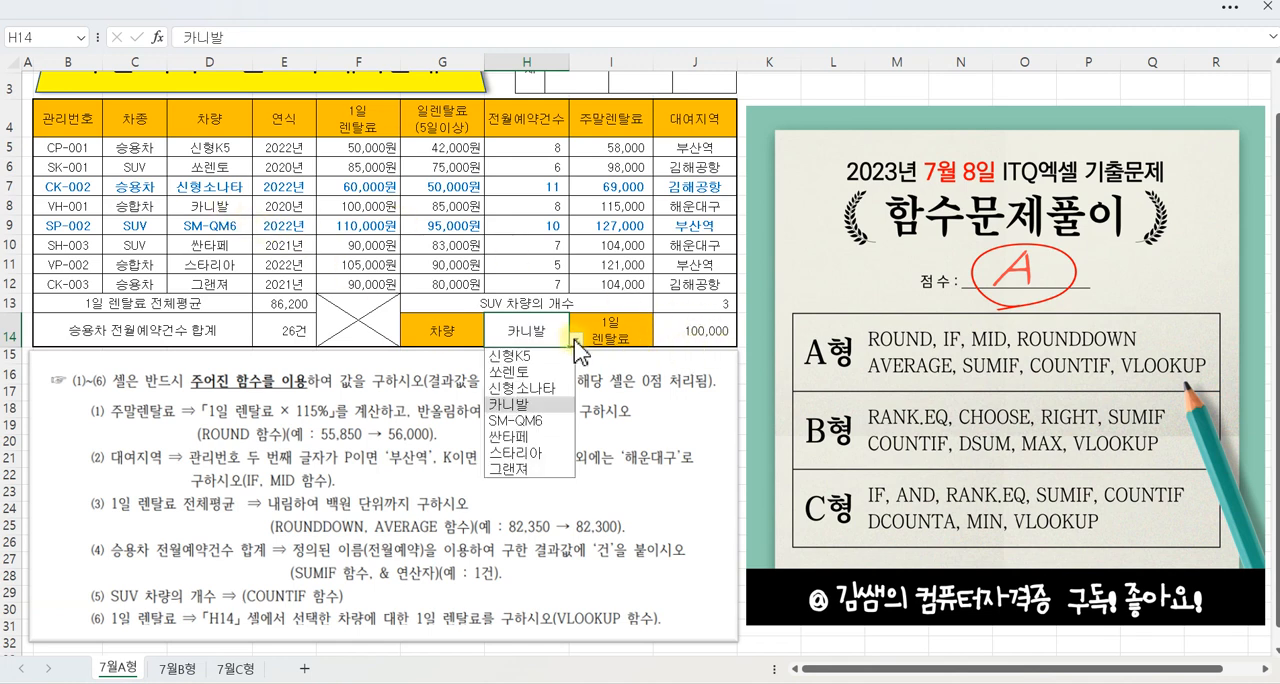
{"action": "left_click", "coordinate": [512, 470]}
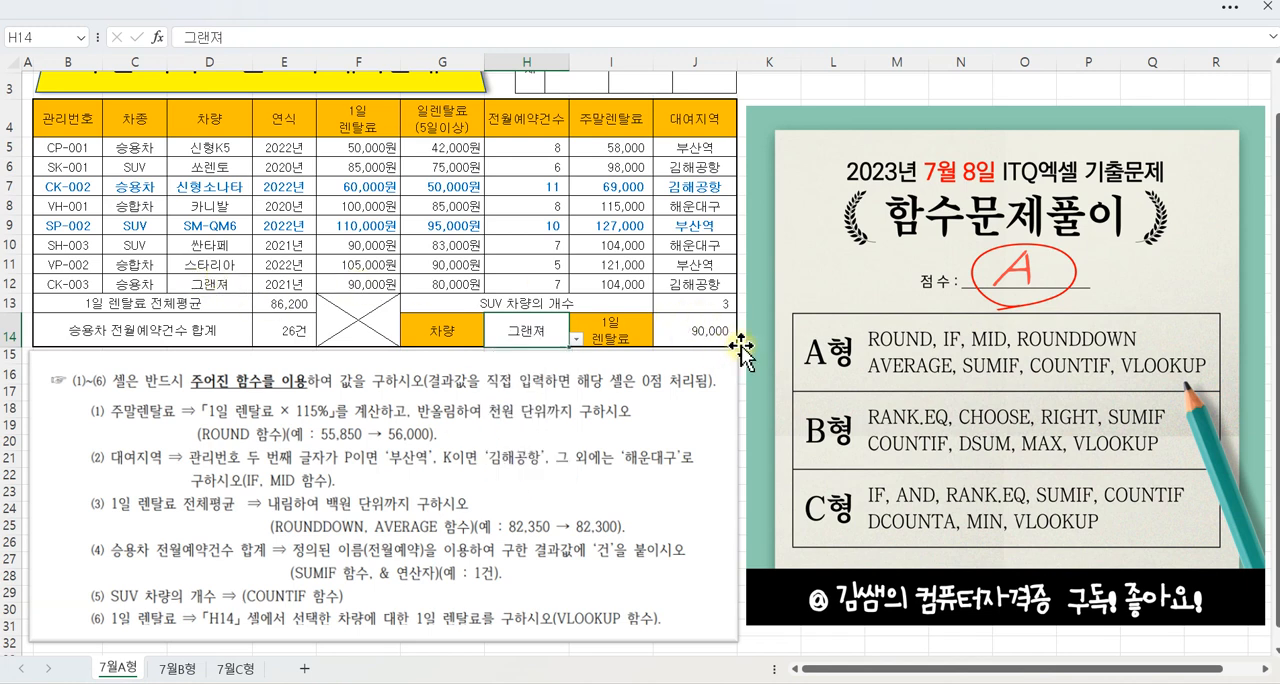
{"action": "left_click", "coordinate": [576, 339]}
{"action": "left_click", "coordinate": [515, 356]}
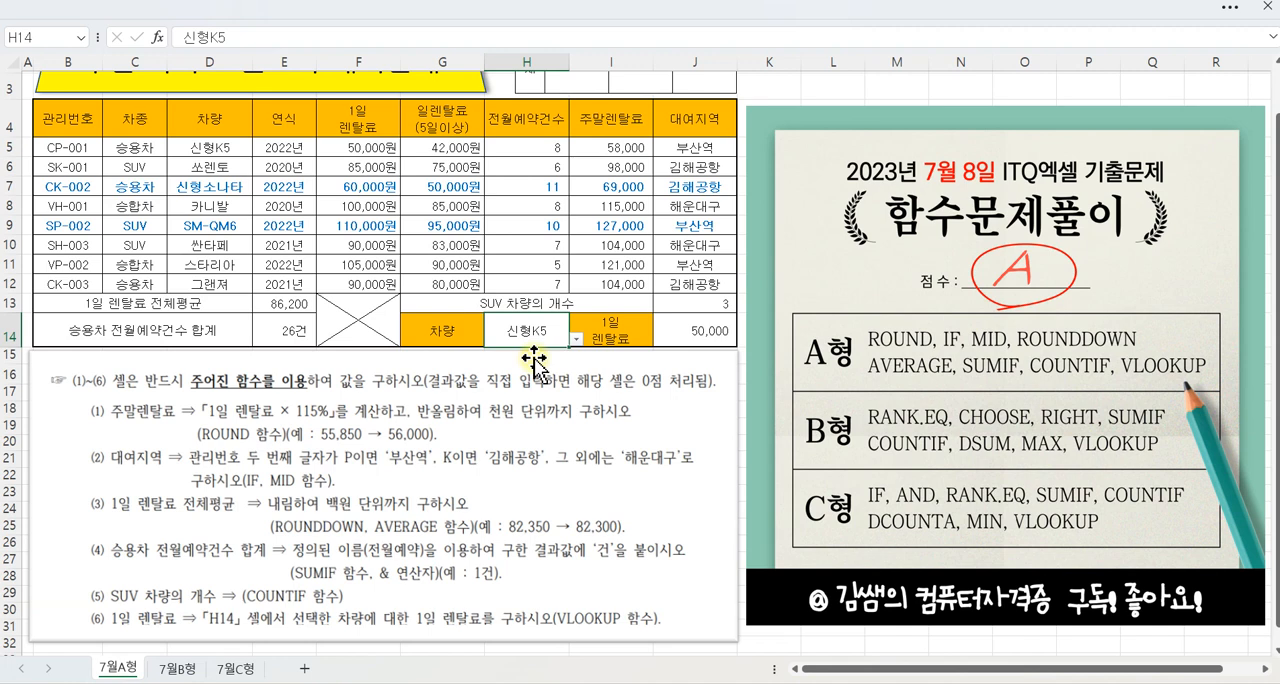
Step: Switch to the 7월B형 sheet and select I5, the first cell of the 순위 column
{"action": "left_click", "coordinate": [178, 668]}
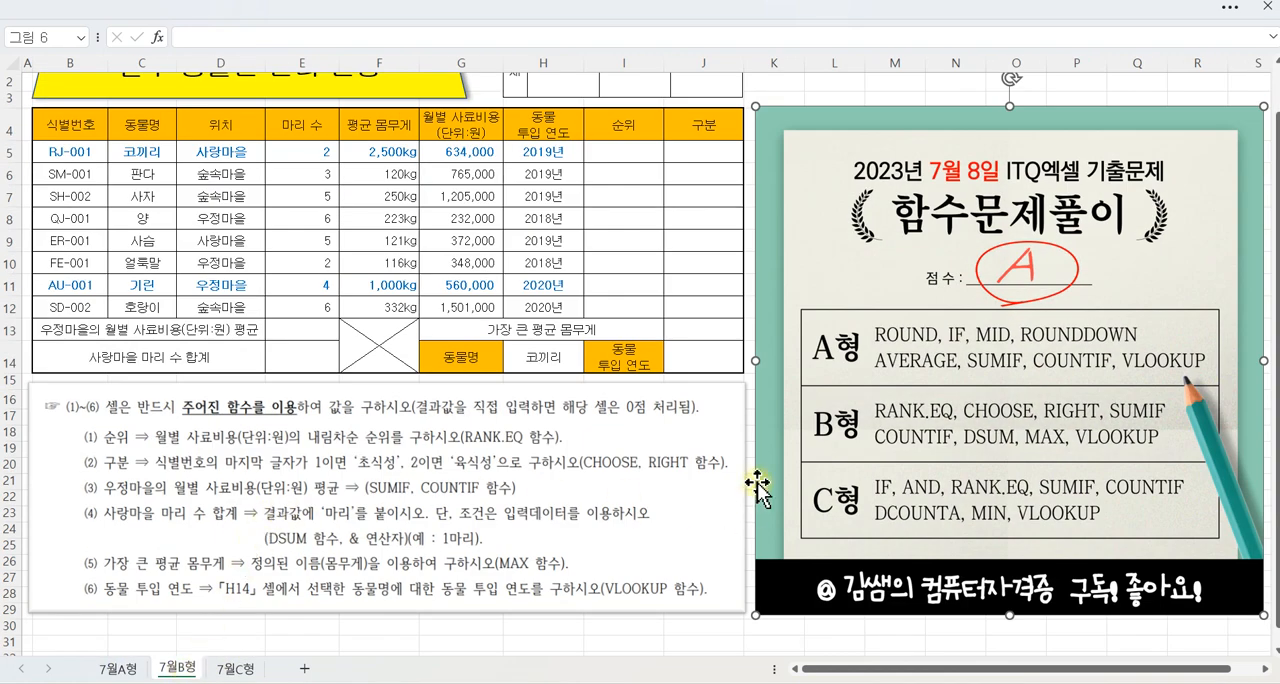
{"action": "key", "text": "ctrl+2"}
{"action": "mouse_move", "coordinate": [842, 456]}
{"action": "left_mouse_down"}
{"action": "mouse_move", "coordinate": [840, 403]}
{"action": "mouse_move", "coordinate": [860, 445]}
{"action": "mouse_move", "coordinate": [848, 460]}
{"action": "left_mouse_up"}
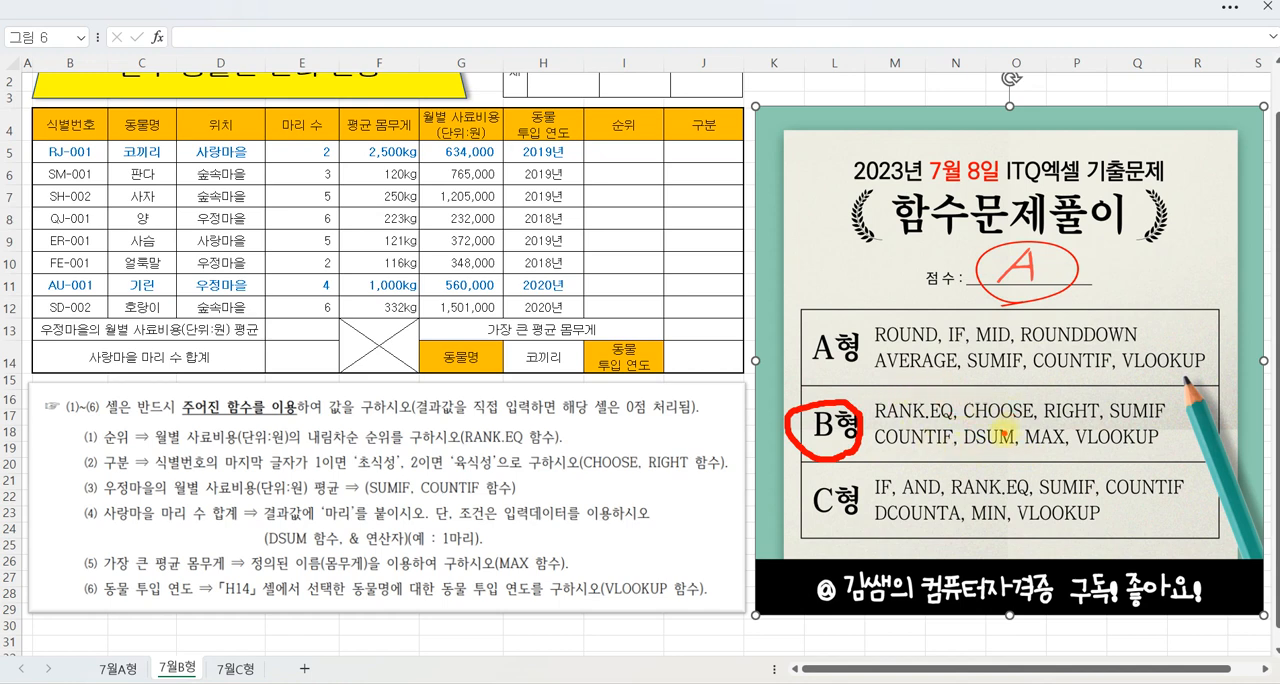
{"action": "key", "text": "Escape"}
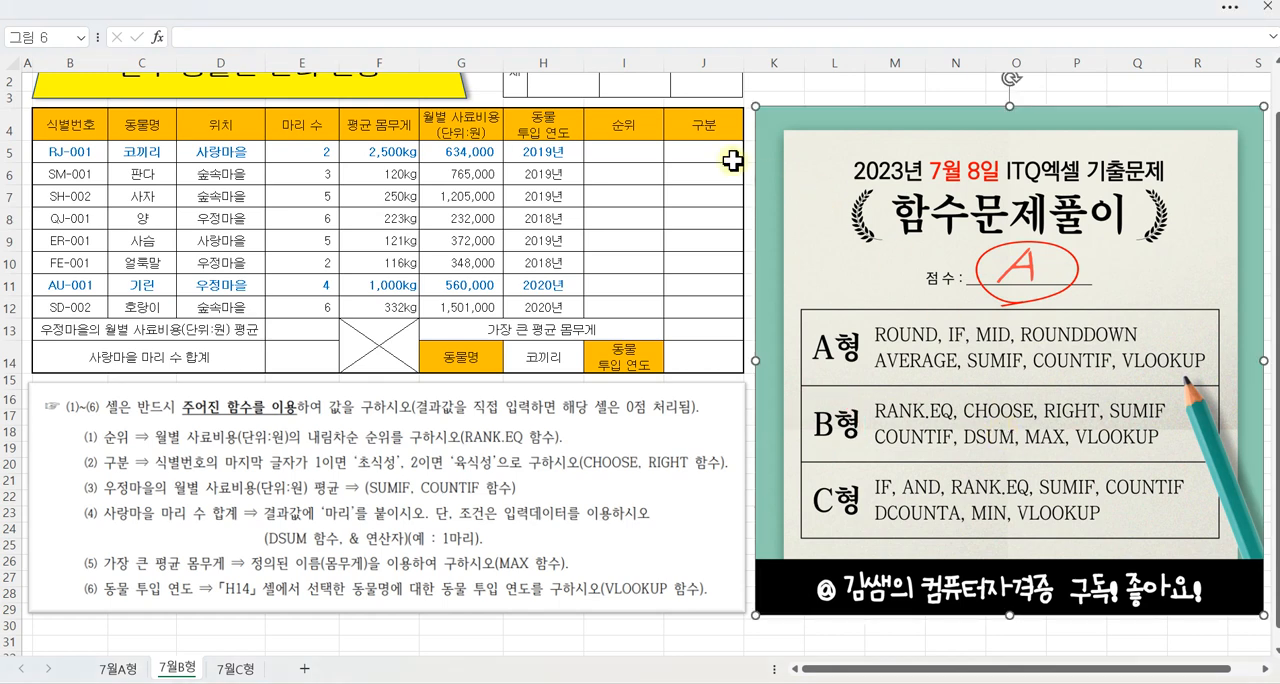
{"action": "left_click", "coordinate": [643, 152]}
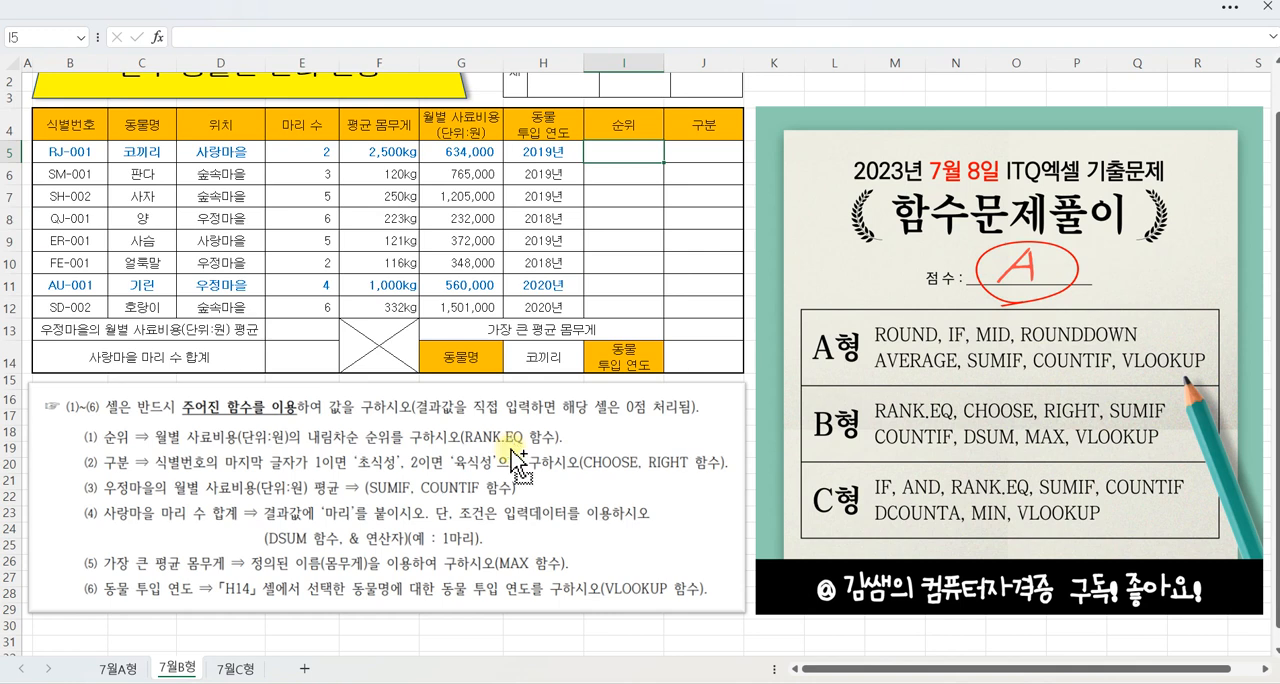
{"action": "mouse_move", "coordinate": [436, 152]}
{"action": "left_mouse_down"}
{"action": "mouse_move", "coordinate": [442, 168]}
{"action": "mouse_move", "coordinate": [486, 128]}
{"action": "left_mouse_up"}
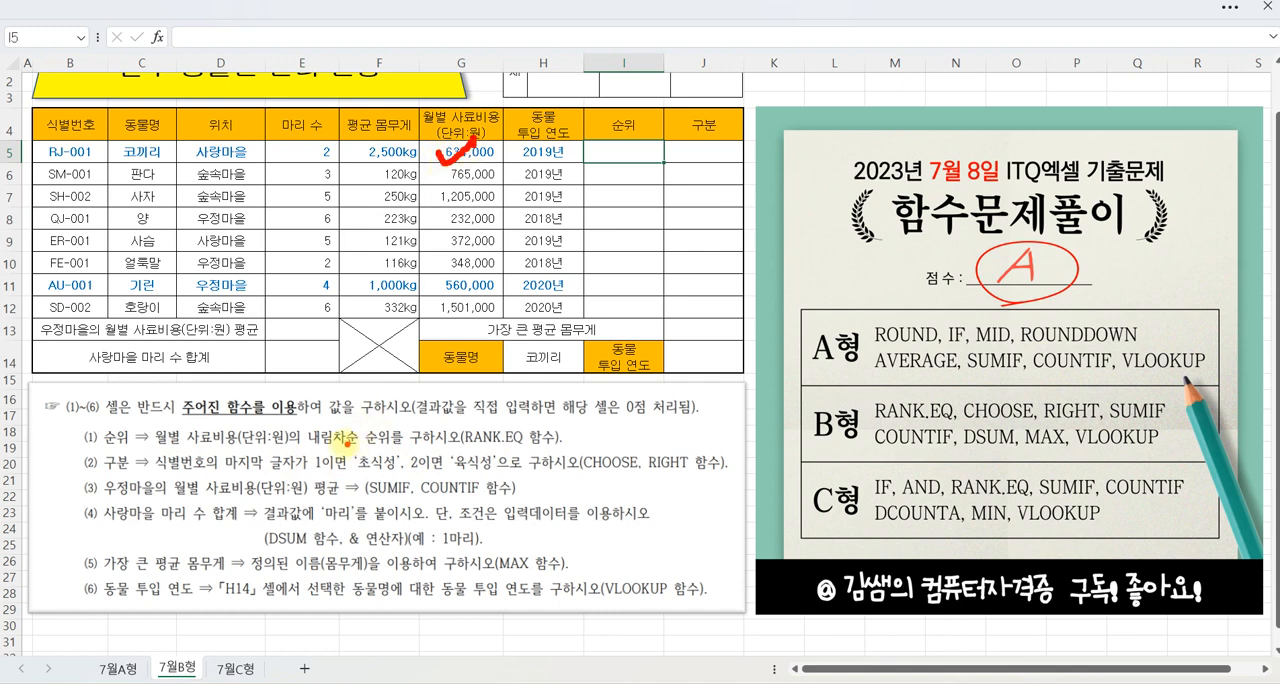
{"action": "left_click_drag", "start_coordinate": [295, 423], "coordinate": [362, 455]}
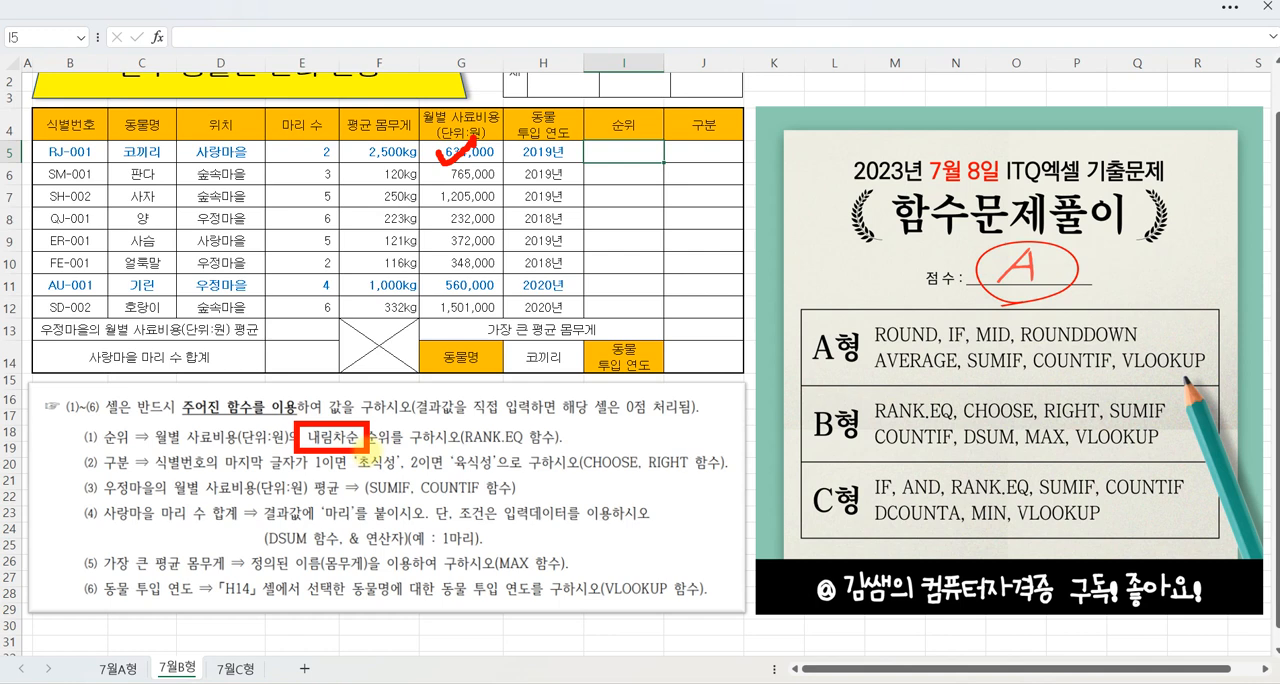
{"action": "key", "text": "Escape"}
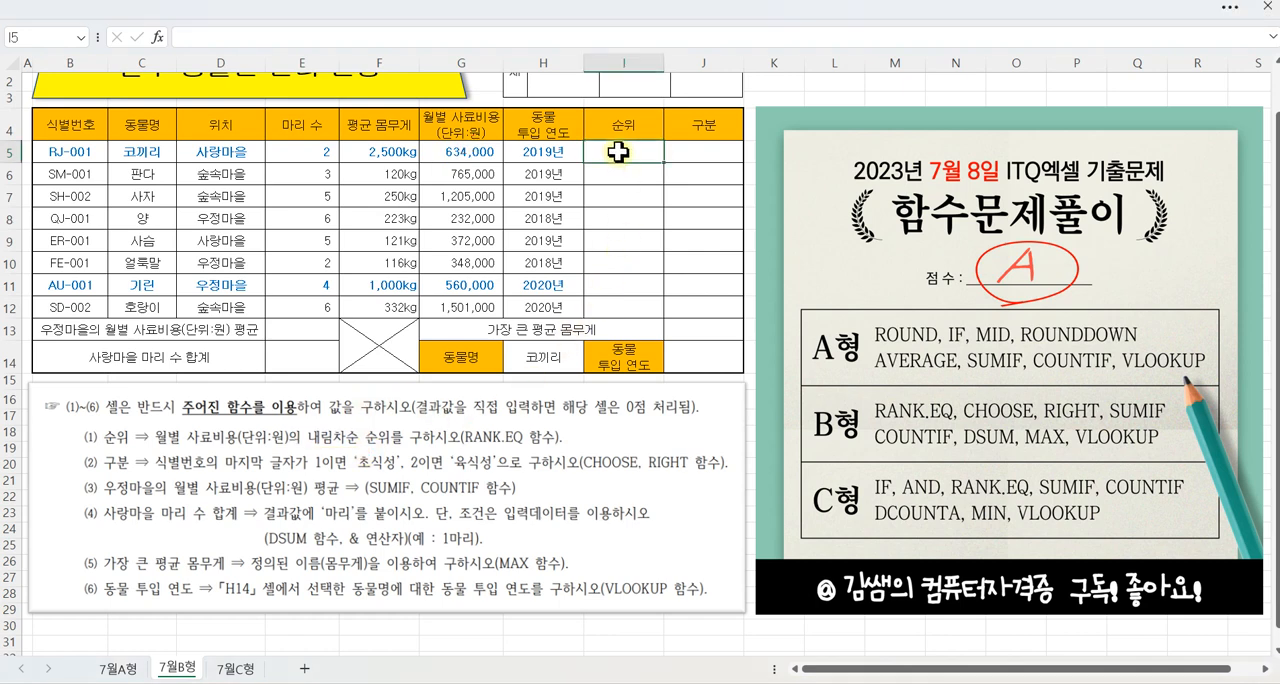
Step: Insert the RANK.EQ function into I5 through the function wizard, keeping the animal table in view
{"action": "left_click", "coordinate": [157, 37]}
{"action": "type", "text": "R"}
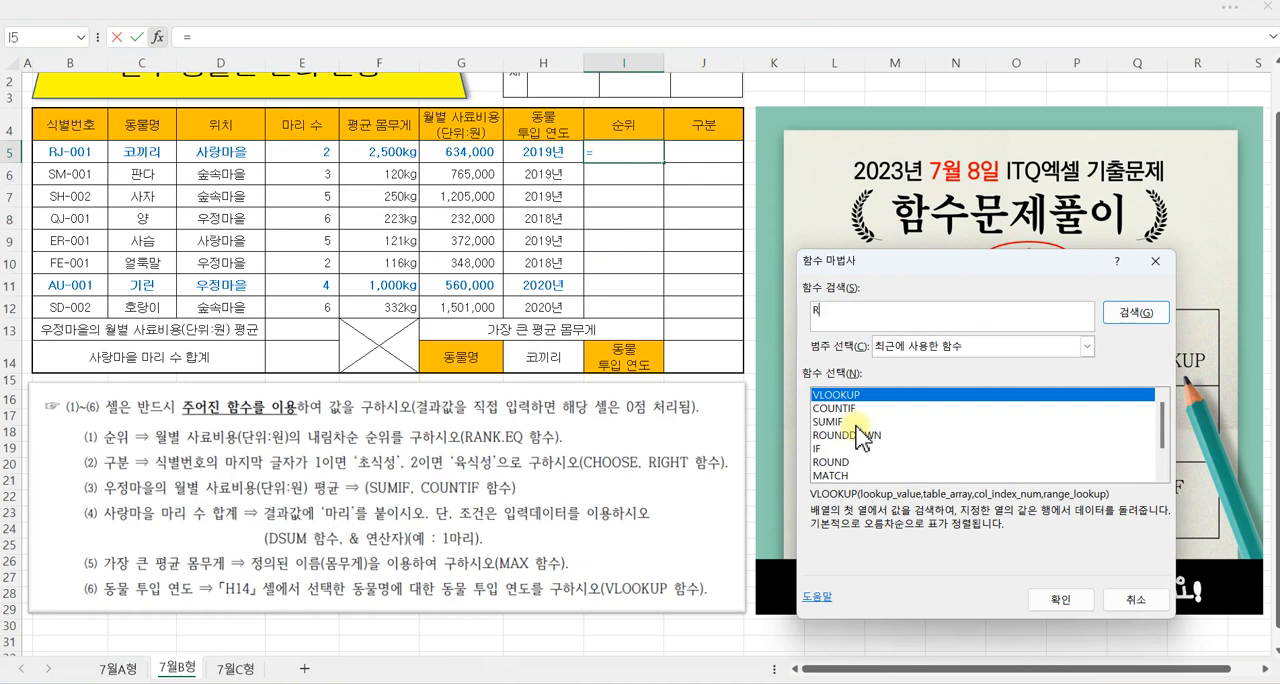
{"action": "type", "text": "ANK.EQ"}
{"action": "key", "text": "Return"}
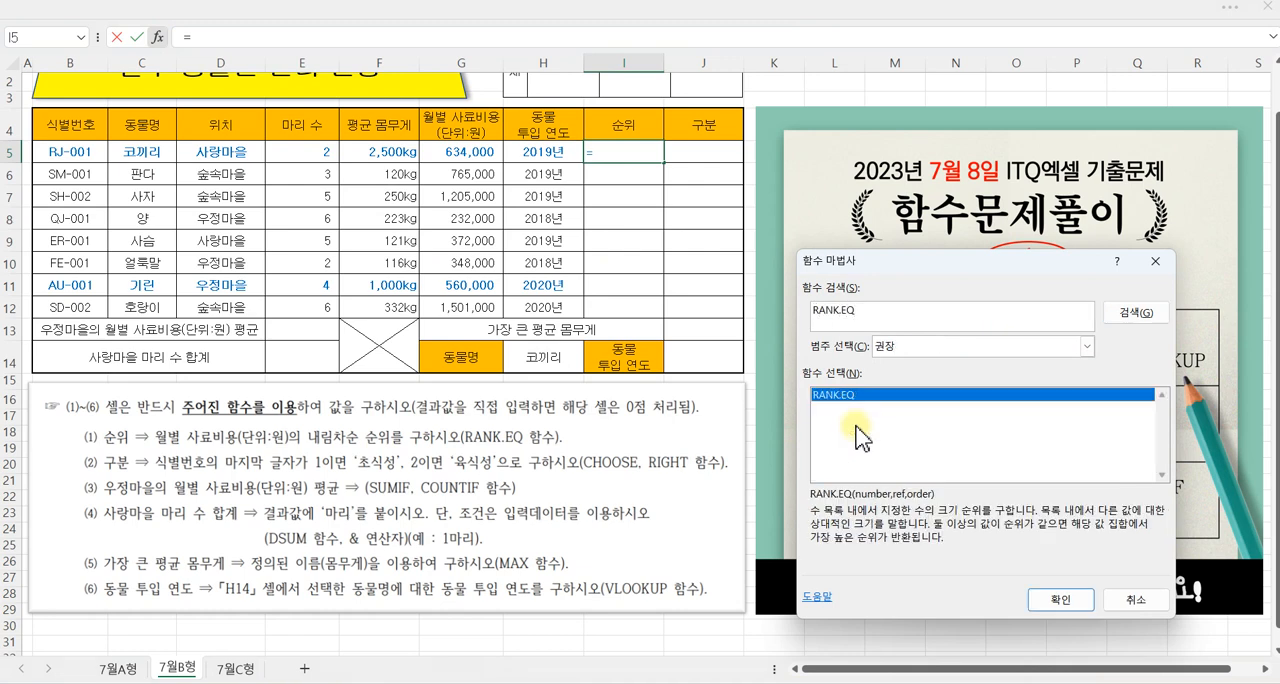
{"action": "left_click", "coordinate": [1055, 602]}
{"action": "left_click_drag", "start_coordinate": [814, 295], "coordinate": [778, 123]}
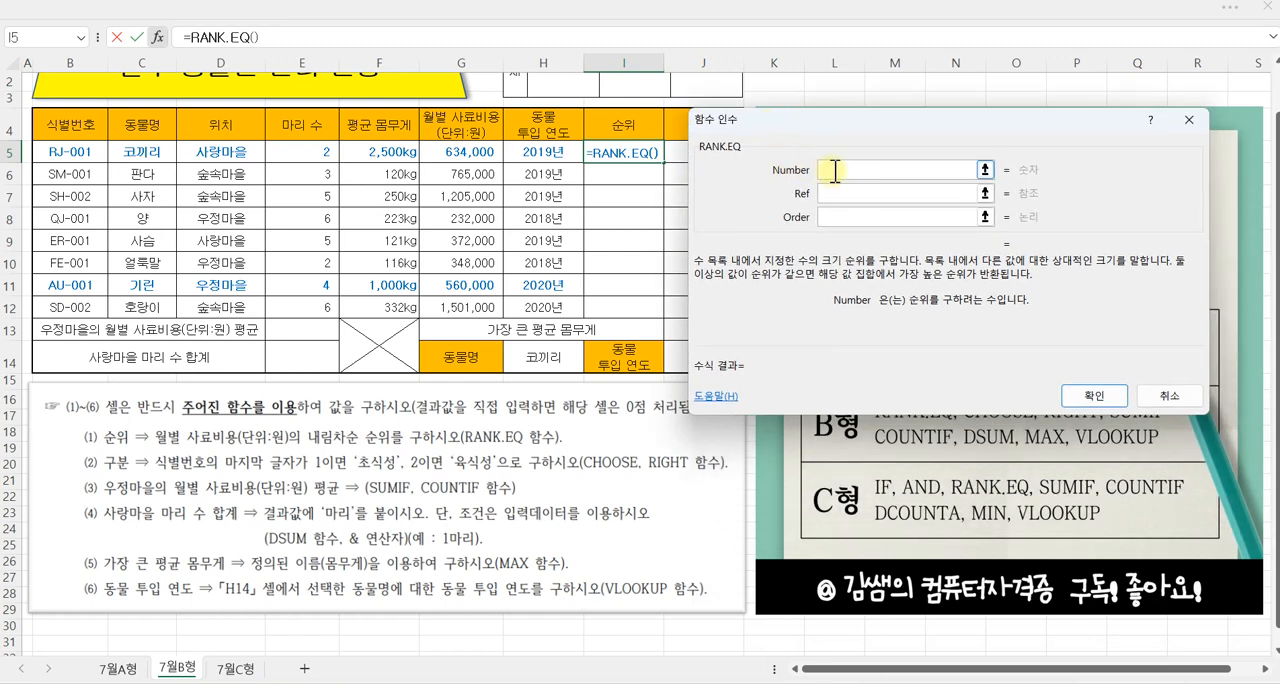
Step: Set the RANK.EQ Number to G5 and Ref to the 월별 사료비용 range G5:G12
{"action": "left_click", "coordinate": [468, 151]}
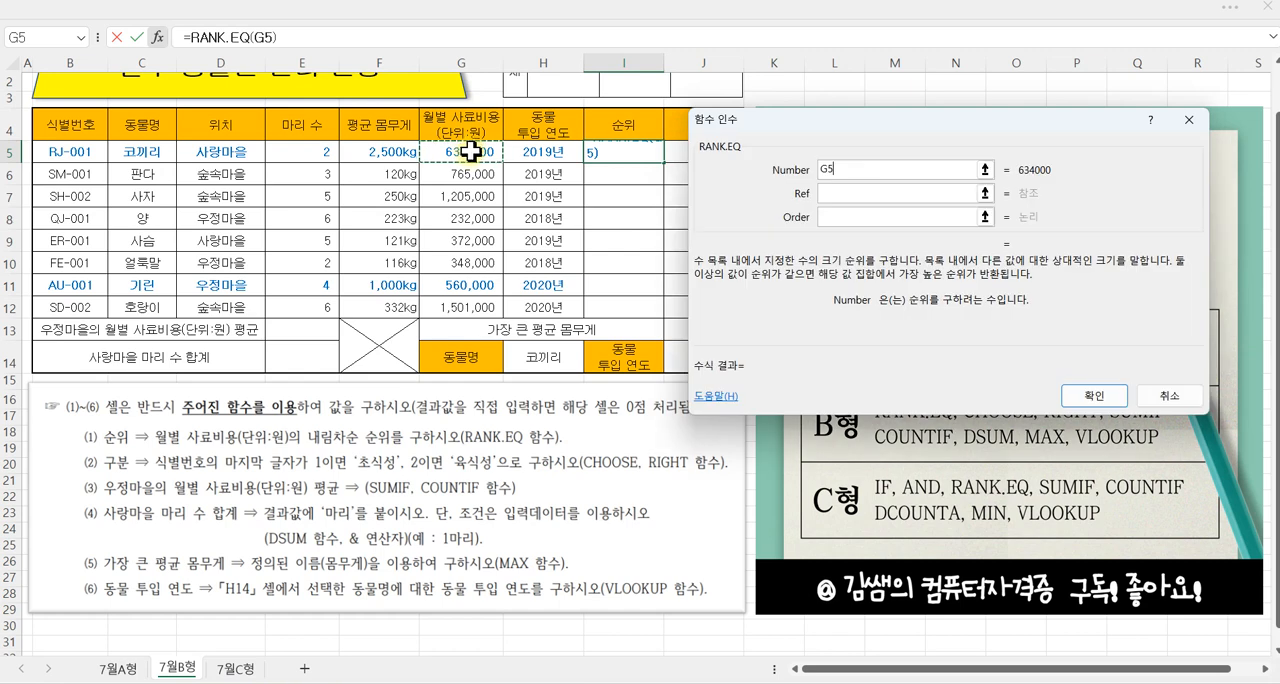
{"action": "left_click", "coordinate": [828, 192]}
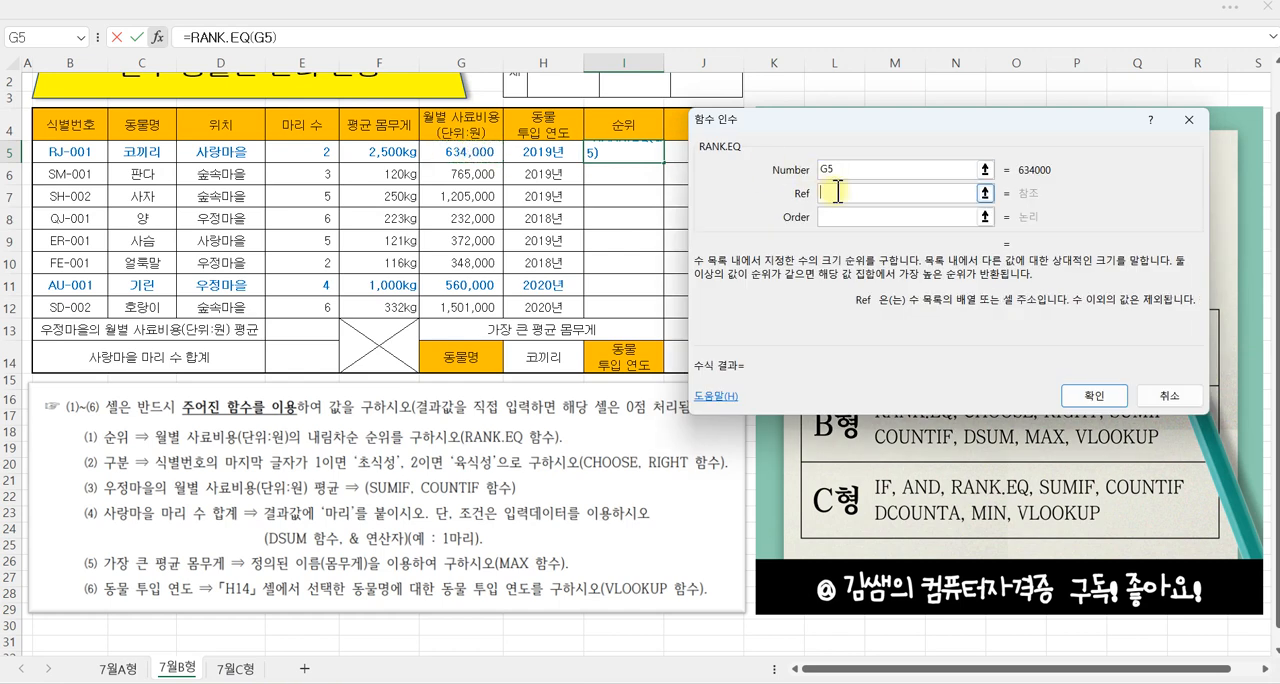
{"action": "left_click", "coordinate": [468, 152]}
{"action": "left_click_drag", "start_coordinate": [468, 152], "coordinate": [466, 307]}
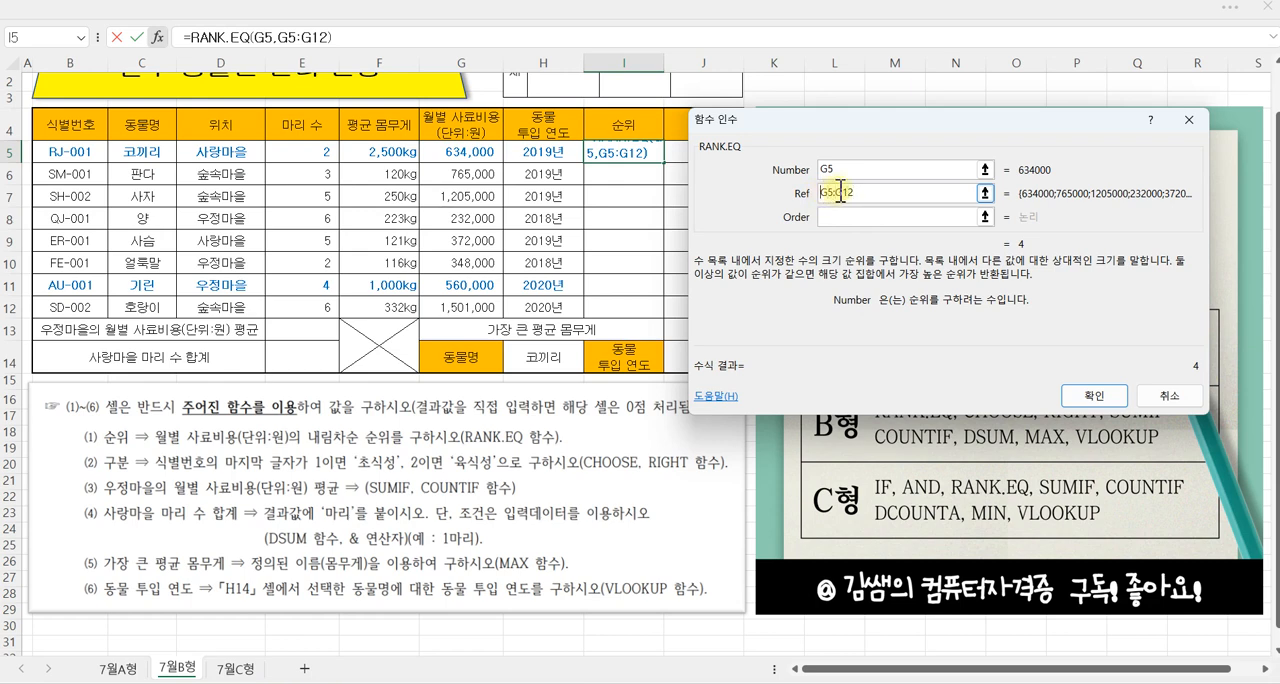
Step: Make the RANK.EQ Ref range absolute as $G$5:$G$12
{"action": "type", "text": "$"}
{"action": "left_click", "coordinate": [841, 193]}
{"action": "type", "text": "$"}
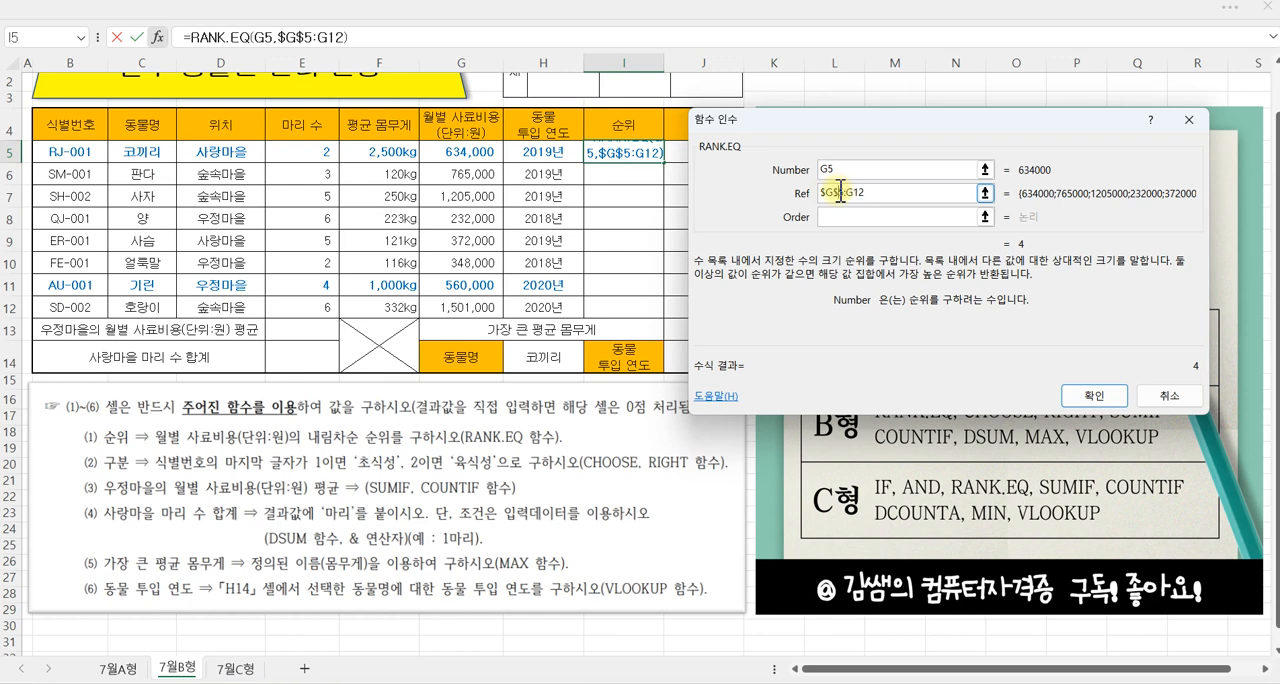
{"action": "key", "text": "Right"}
{"action": "key", "text": "Right"}
{"action": "type", "text": "$"}
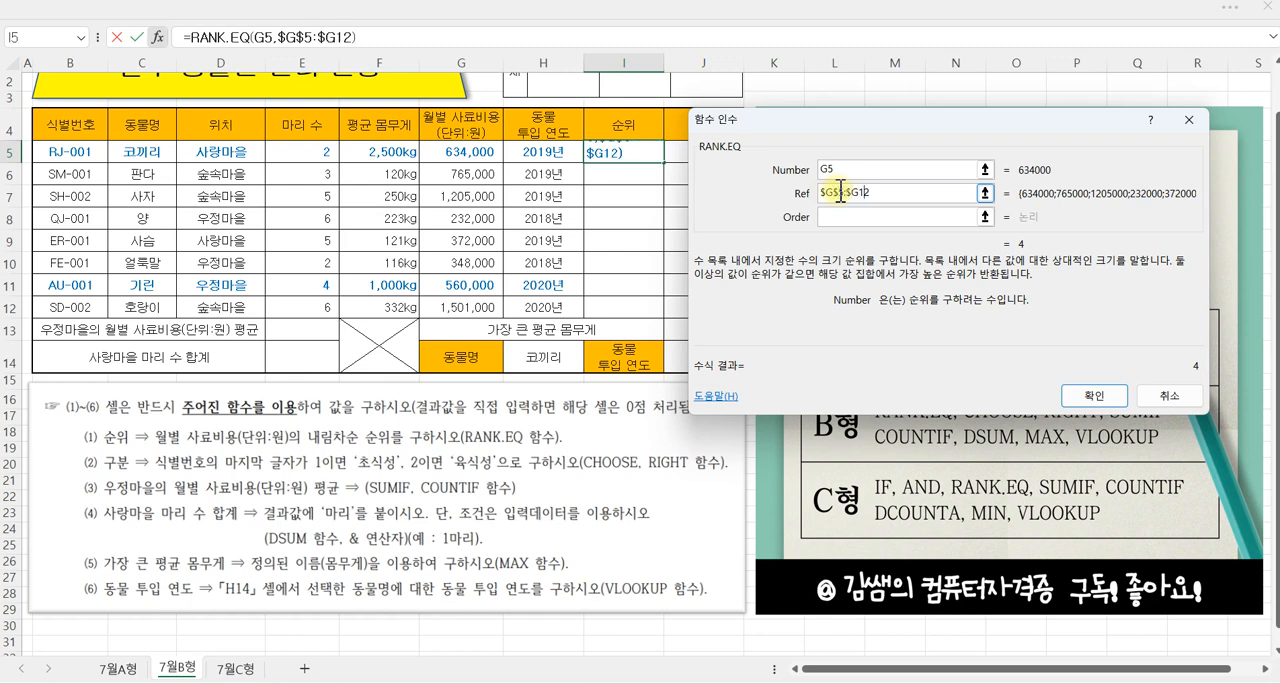
{"action": "left_click", "coordinate": [856, 193]}
{"action": "type", "text": "$"}
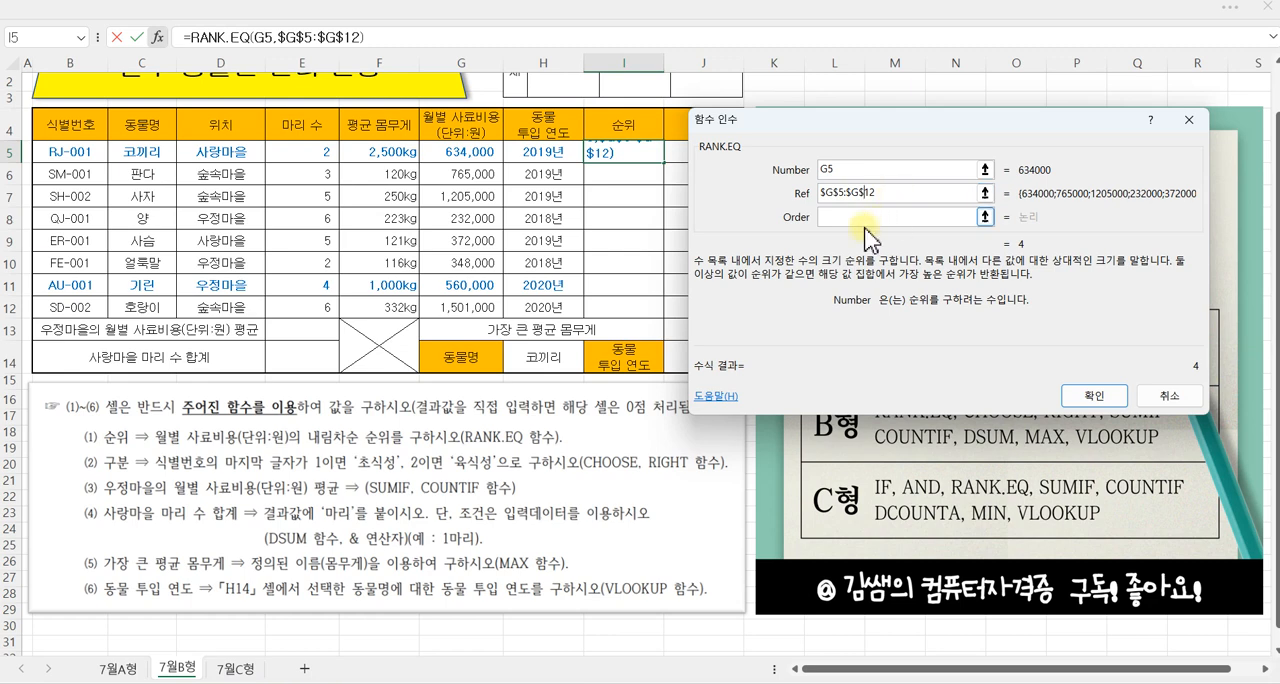
Step: Confirm RANK.EQ with Order left blank, fill it from I5 down to I12, and review the formula in I5
{"action": "left_click", "coordinate": [821, 218]}
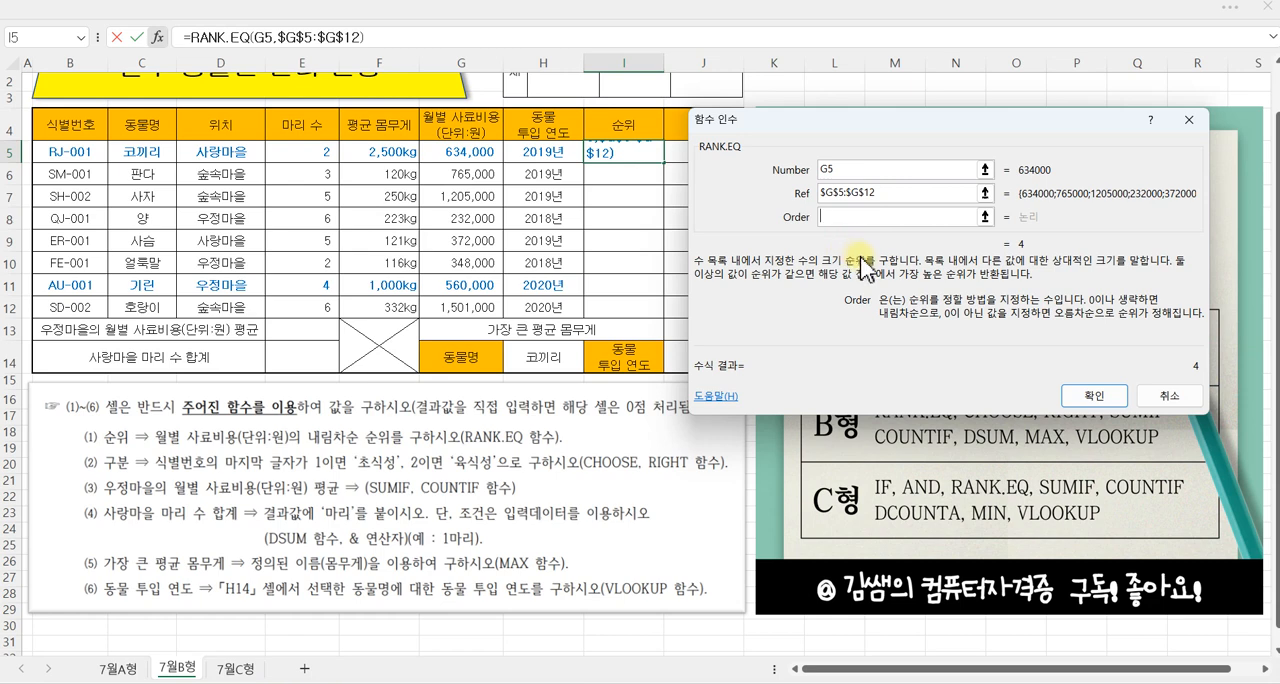
{"action": "left_click", "coordinate": [845, 220]}
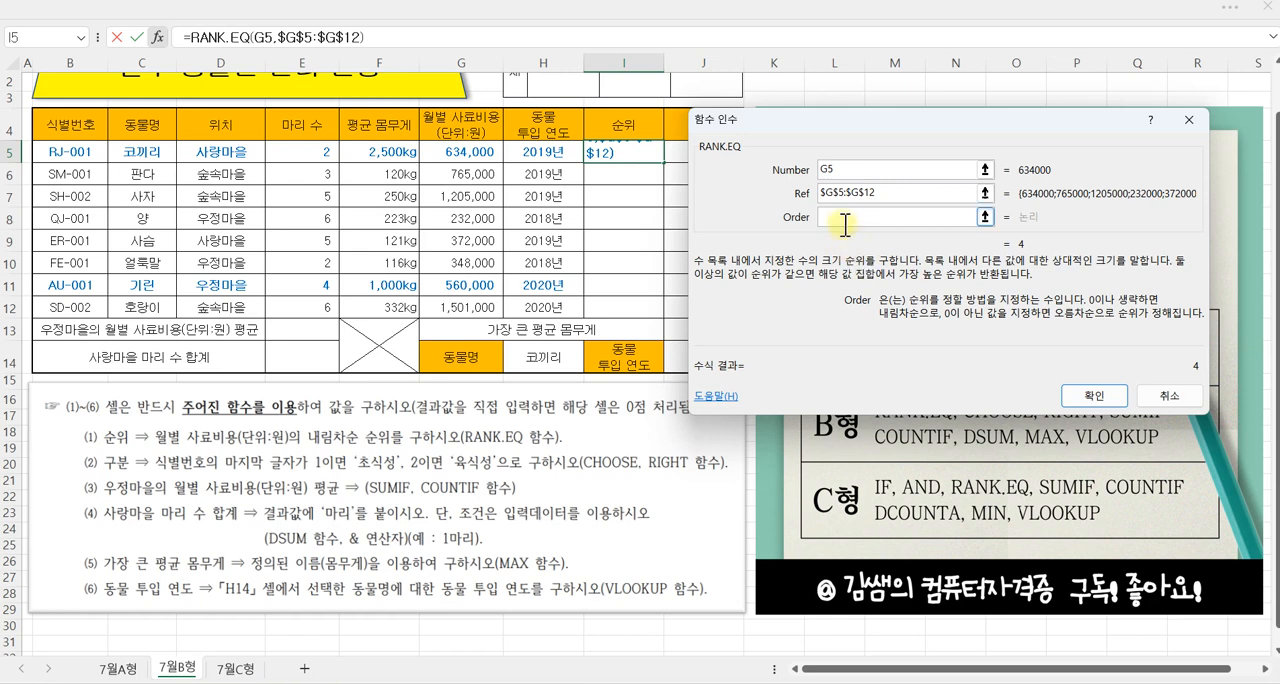
{"action": "left_click", "coordinate": [835, 224]}
{"action": "left_click_drag", "start_coordinate": [841, 216], "coordinate": [843, 249]}
{"action": "left_click", "coordinate": [1094, 395]}
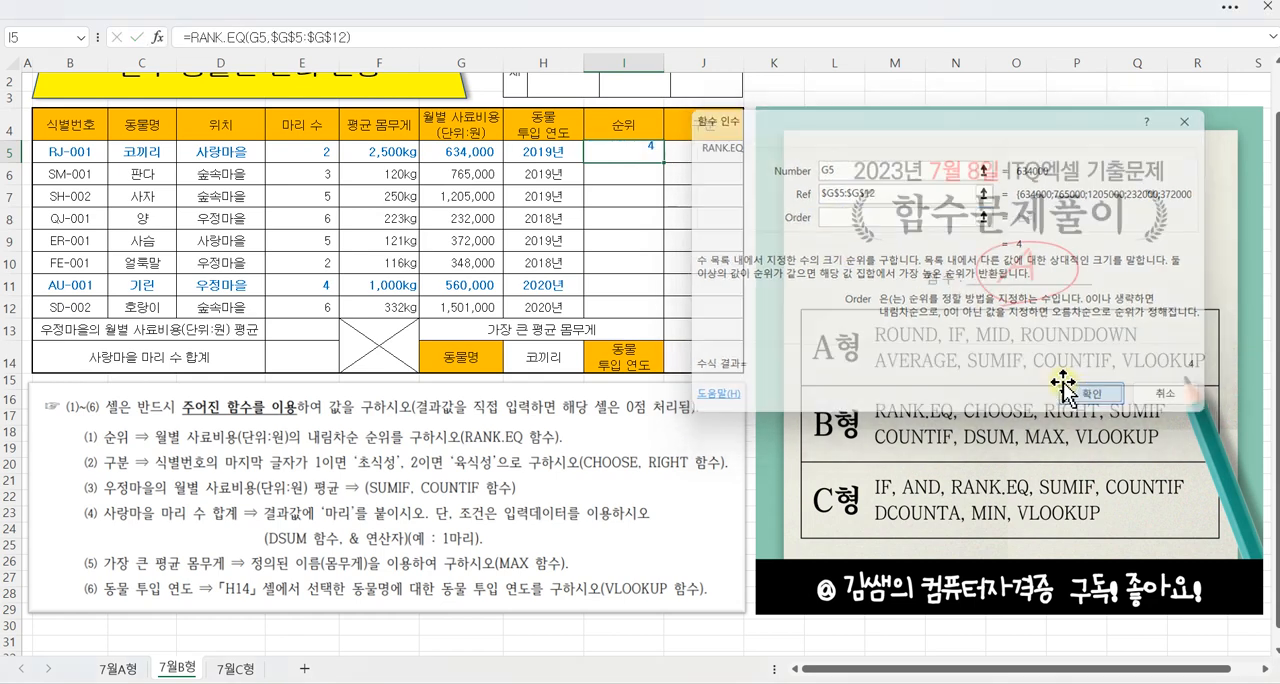
{"action": "left_click_drag", "start_coordinate": [664, 162], "coordinate": [655, 312]}
{"action": "left_click", "coordinate": [626, 154]}
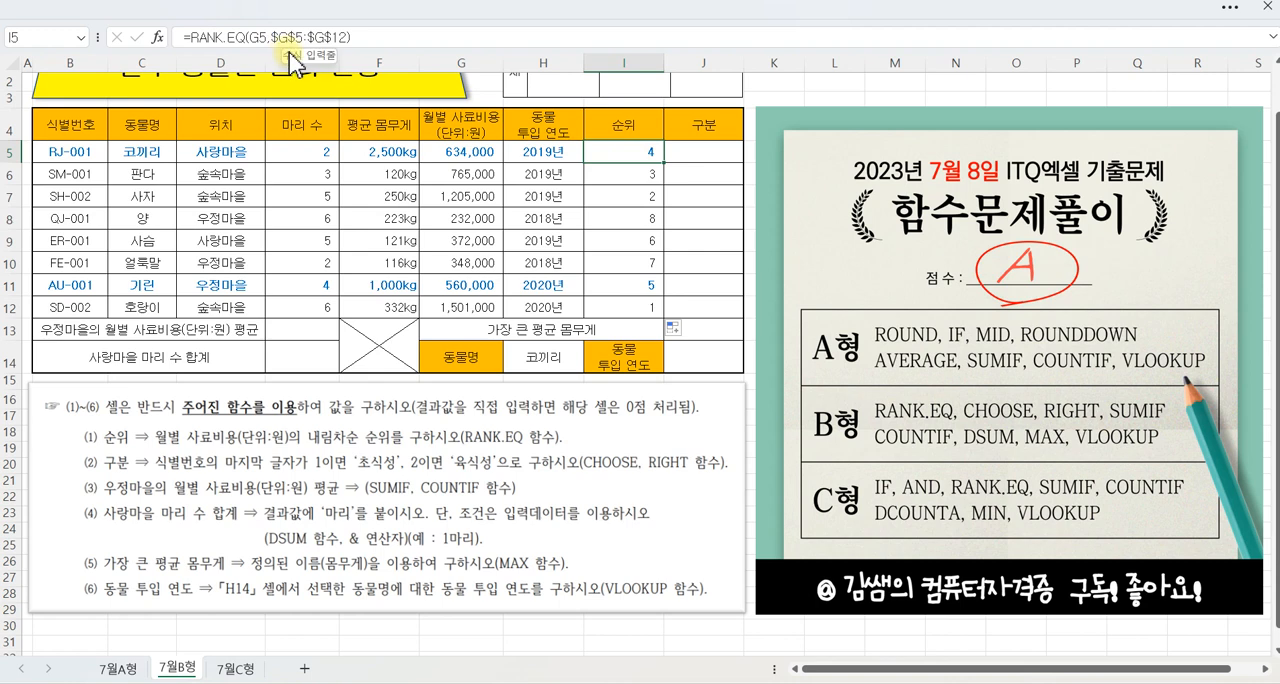
{"action": "left_click_drag", "start_coordinate": [266, 22], "coordinate": [357, 49]}
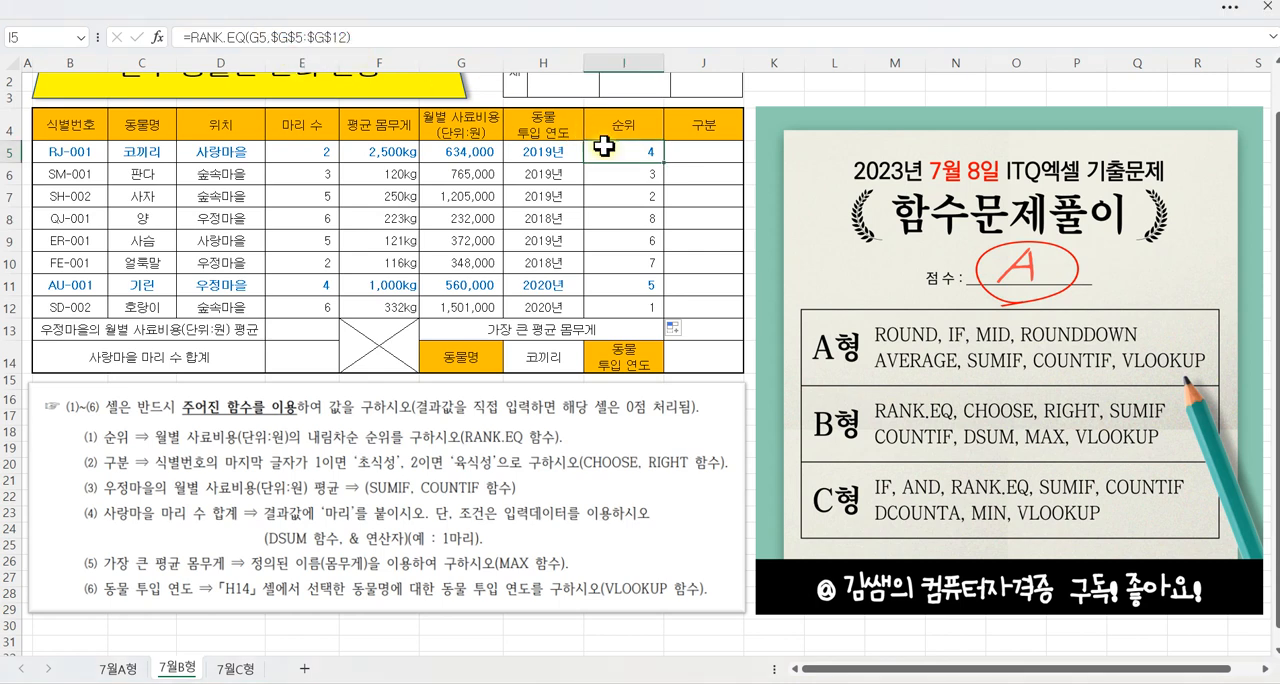
Step: Clear the 순위 results in I5:I12 and select I5 again
{"action": "left_click_drag", "start_coordinate": [623, 155], "coordinate": [636, 300]}
{"action": "key", "text": "Delete"}
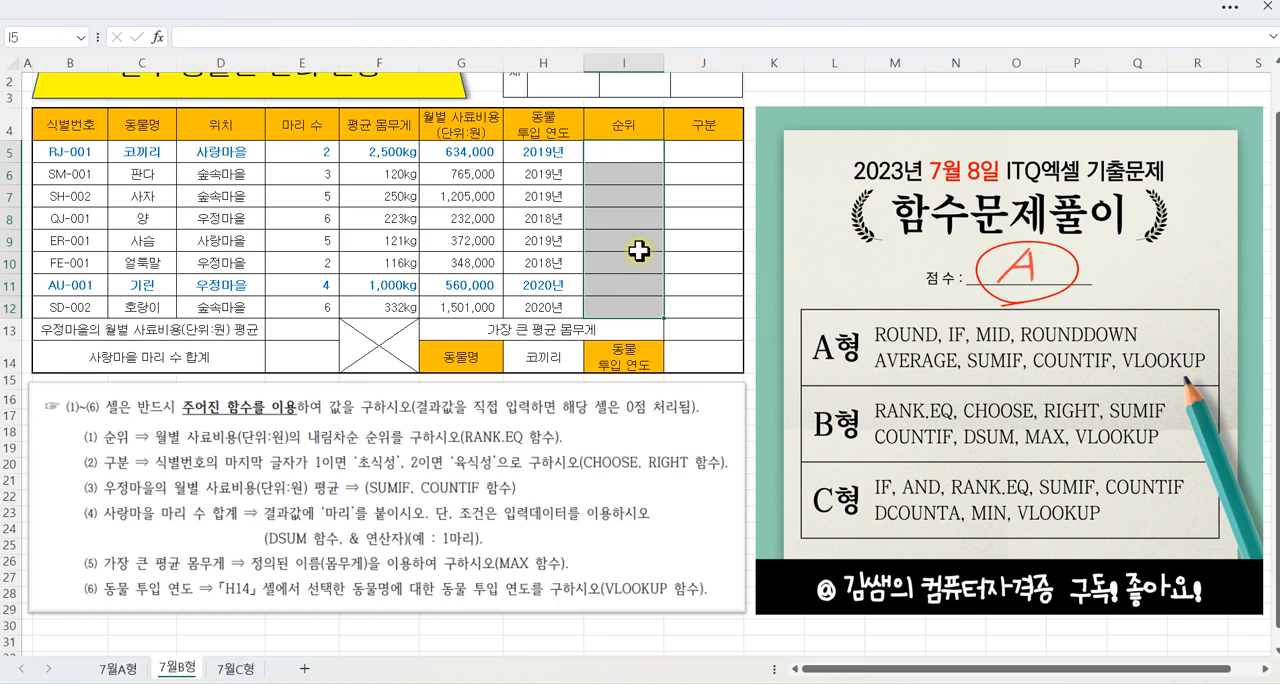
{"action": "left_click", "coordinate": [622, 155]}
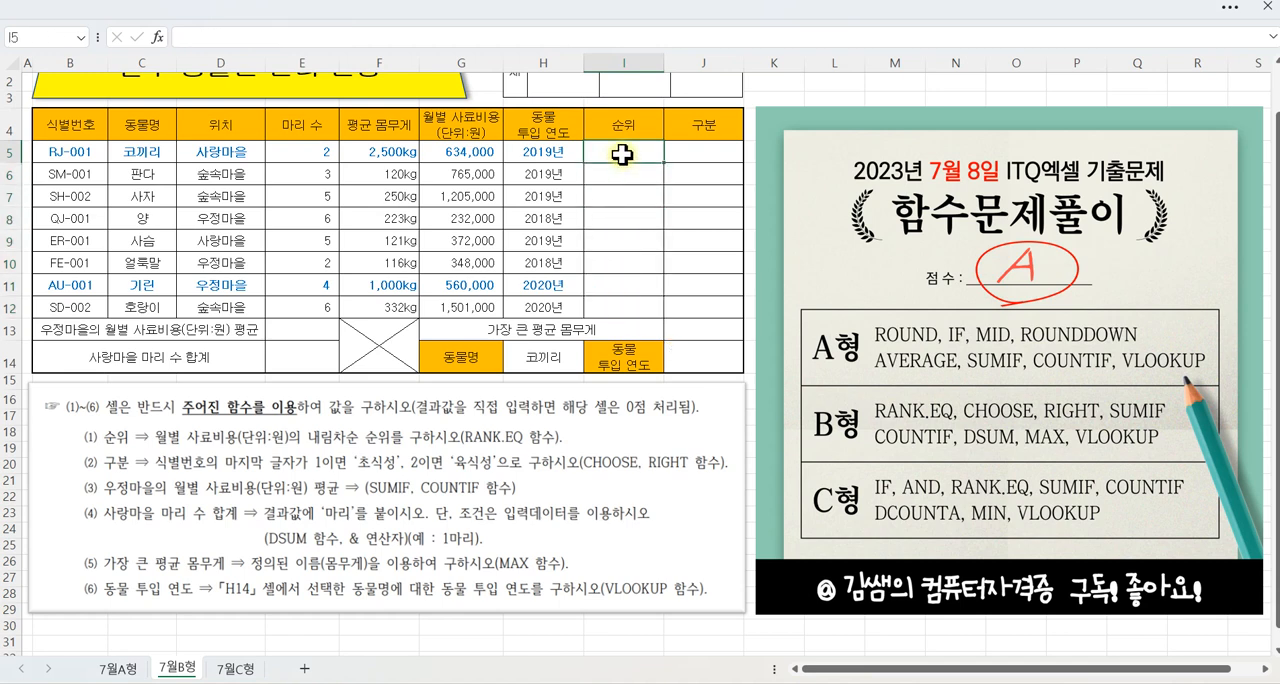
Step: Start a RANK.EQ formula directly in I5 with G5 as the number and G5:G12 as the reference range
{"action": "type", "text": "=RAN"}
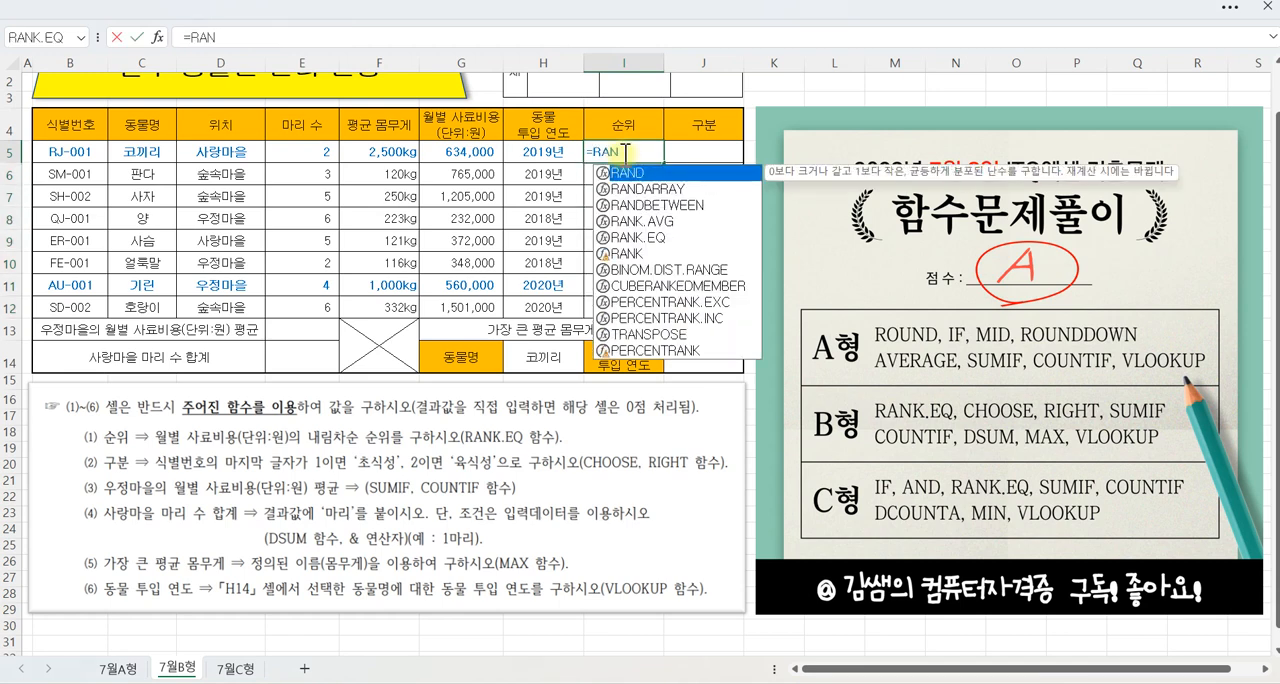
{"action": "double_click", "coordinate": [638, 238]}
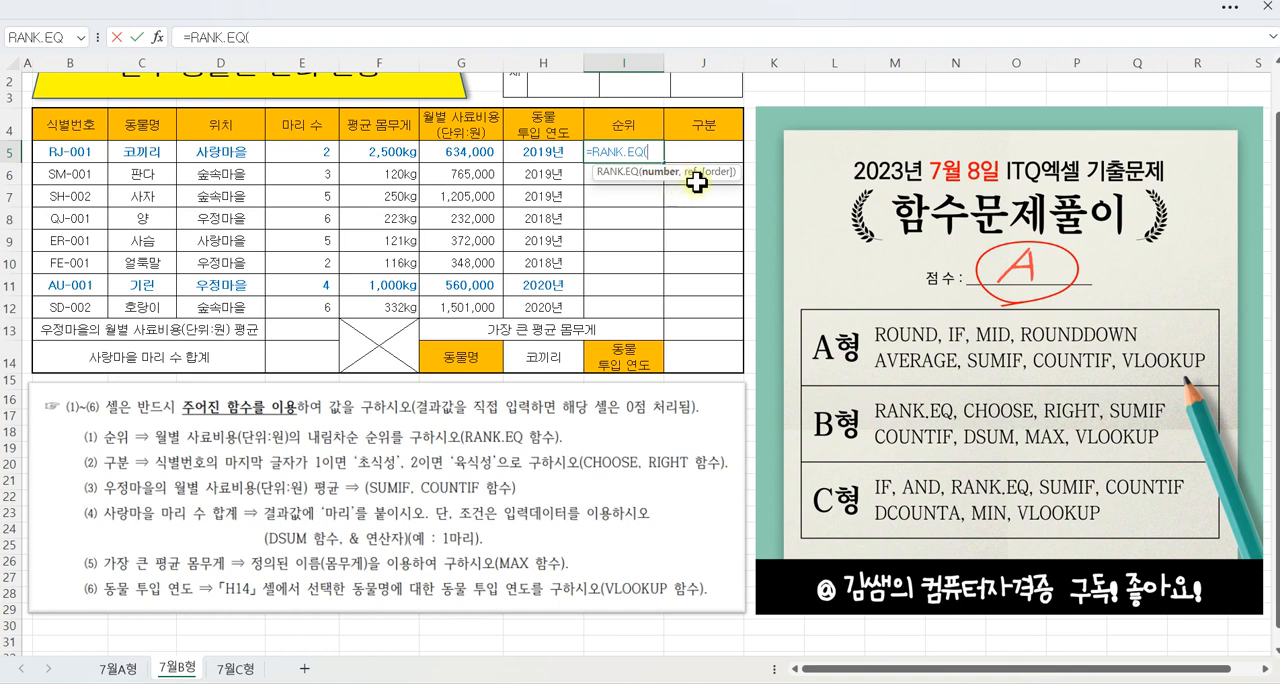
{"action": "left_click", "coordinate": [484, 152]}
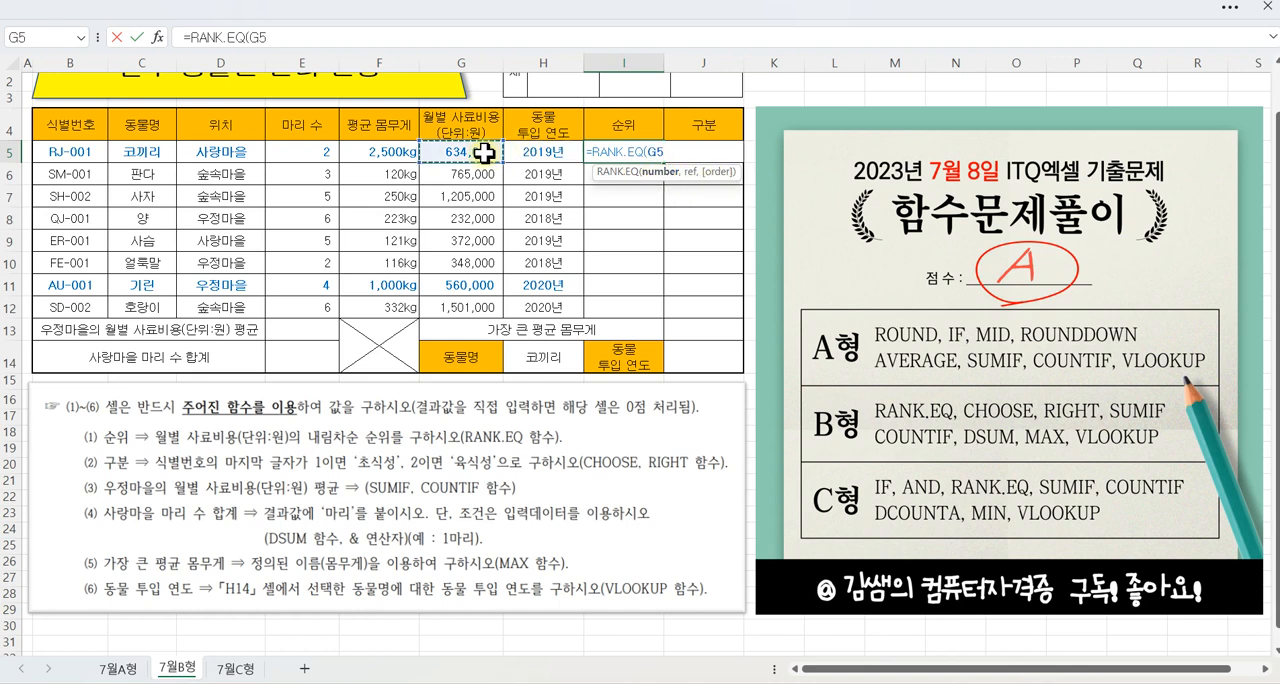
{"action": "type", "text": ","}
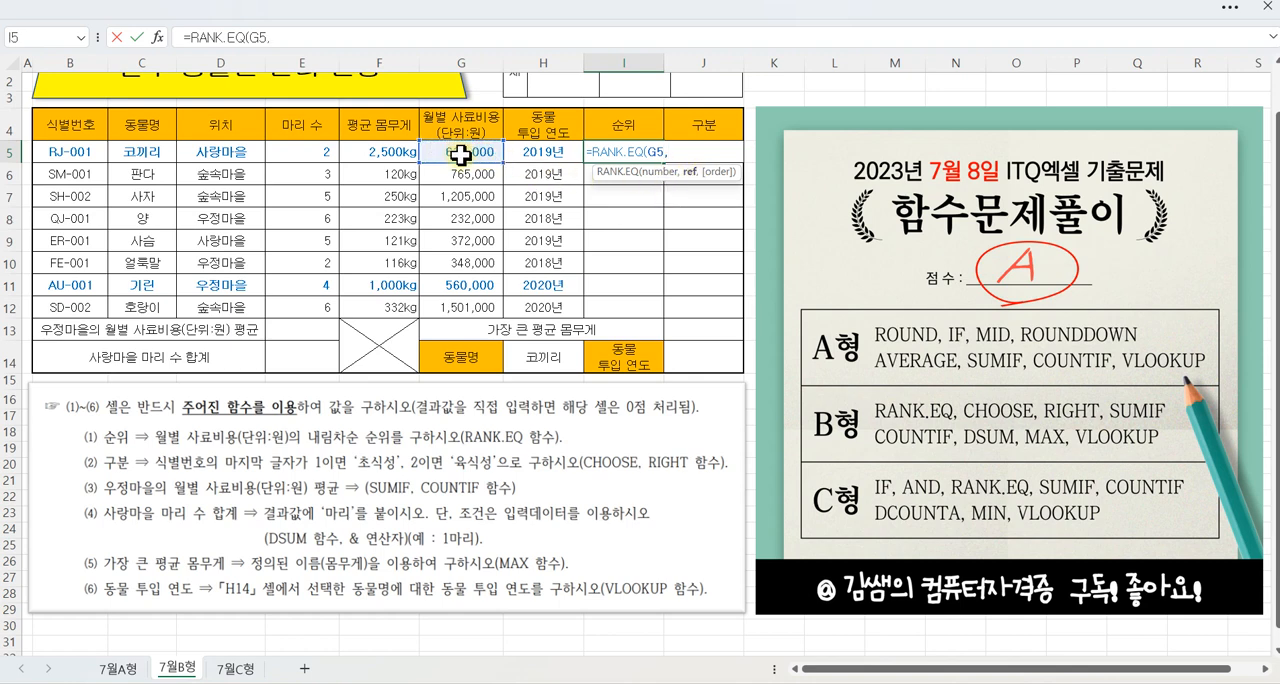
{"action": "left_click_drag", "start_coordinate": [460, 155], "coordinate": [468, 300]}
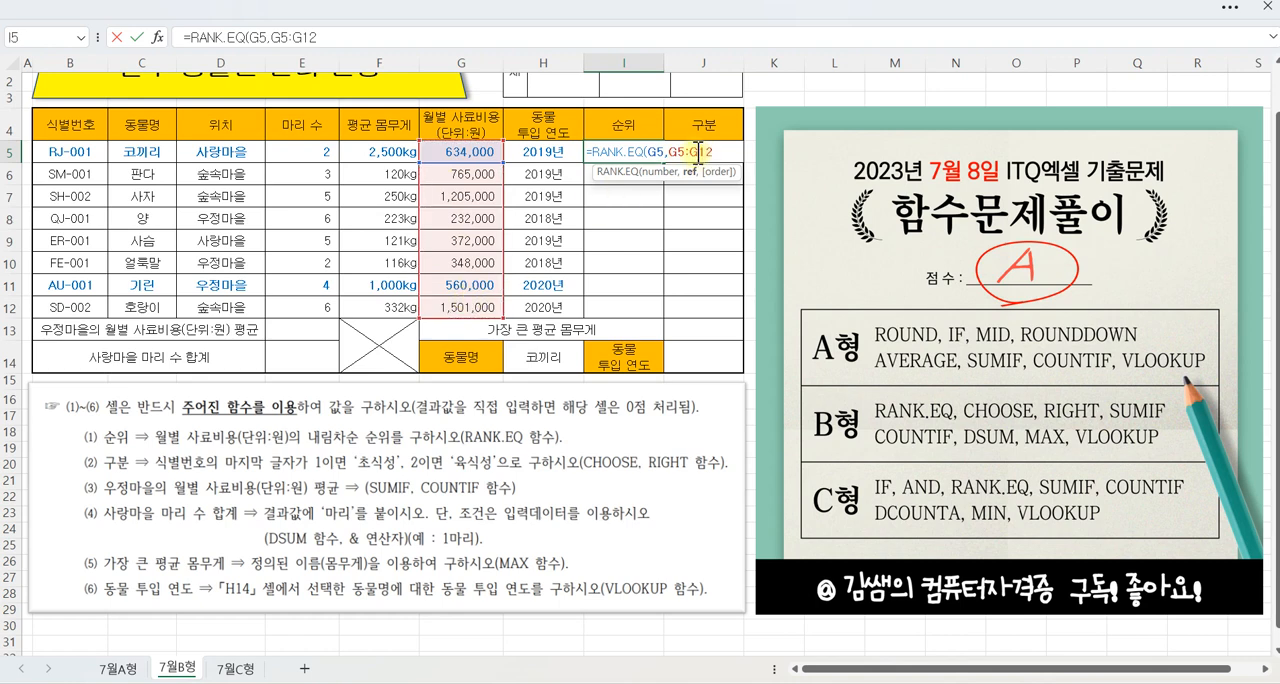
Step: Make the reference range in the I5 formula absolute as $G$5:$G$12
{"action": "left_click", "coordinate": [697, 152]}
{"action": "type", "text": "$"}
{"action": "key", "text": "Left"}
{"action": "key", "text": "Left"}
{"action": "type", "text": "$"}
{"action": "key", "text": "Left"}
{"action": "key", "text": "Left"}
{"action": "key", "text": "Left"}
{"action": "type", "text": "$"}
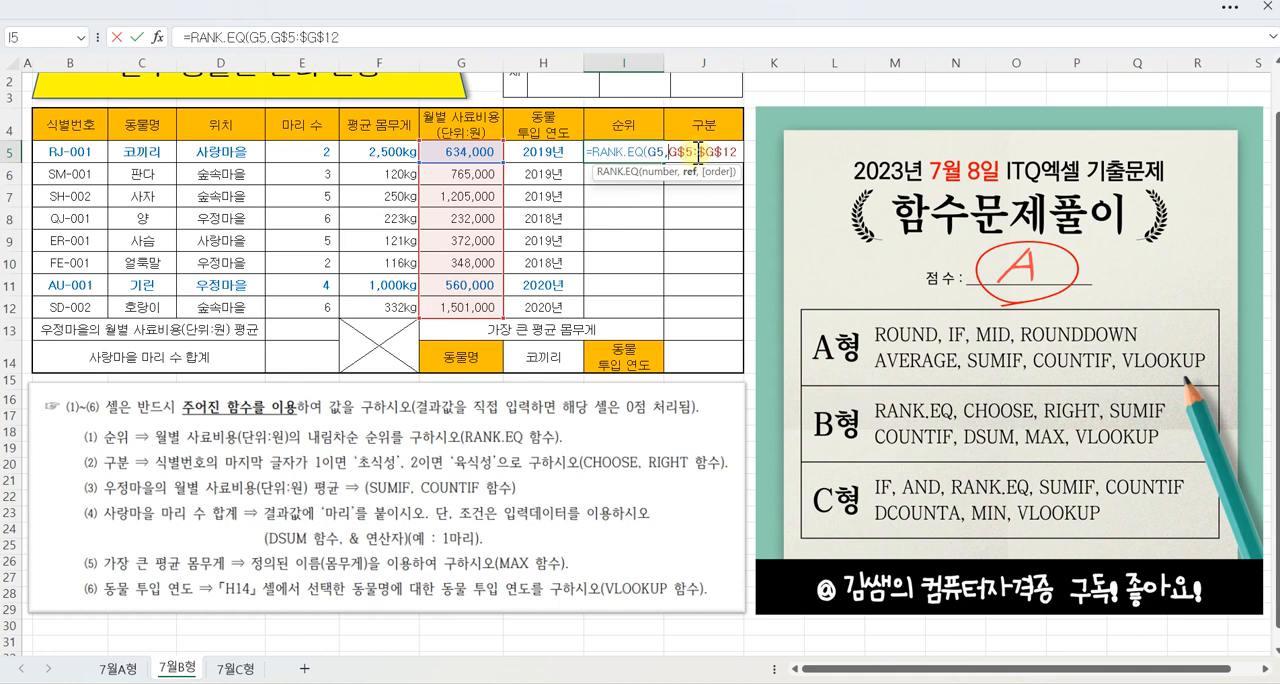
{"action": "key", "text": "Left"}
{"action": "key", "text": "Left"}
{"action": "type", "text": "$12"}
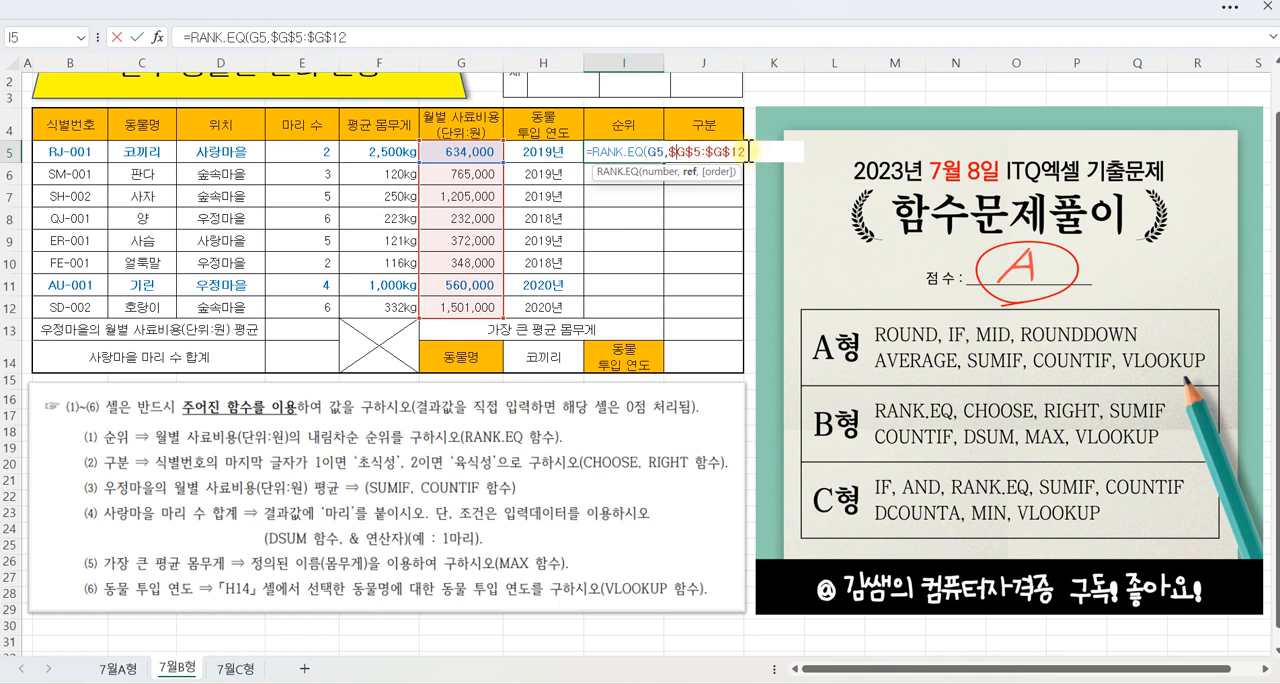
{"action": "type", "text": ","}
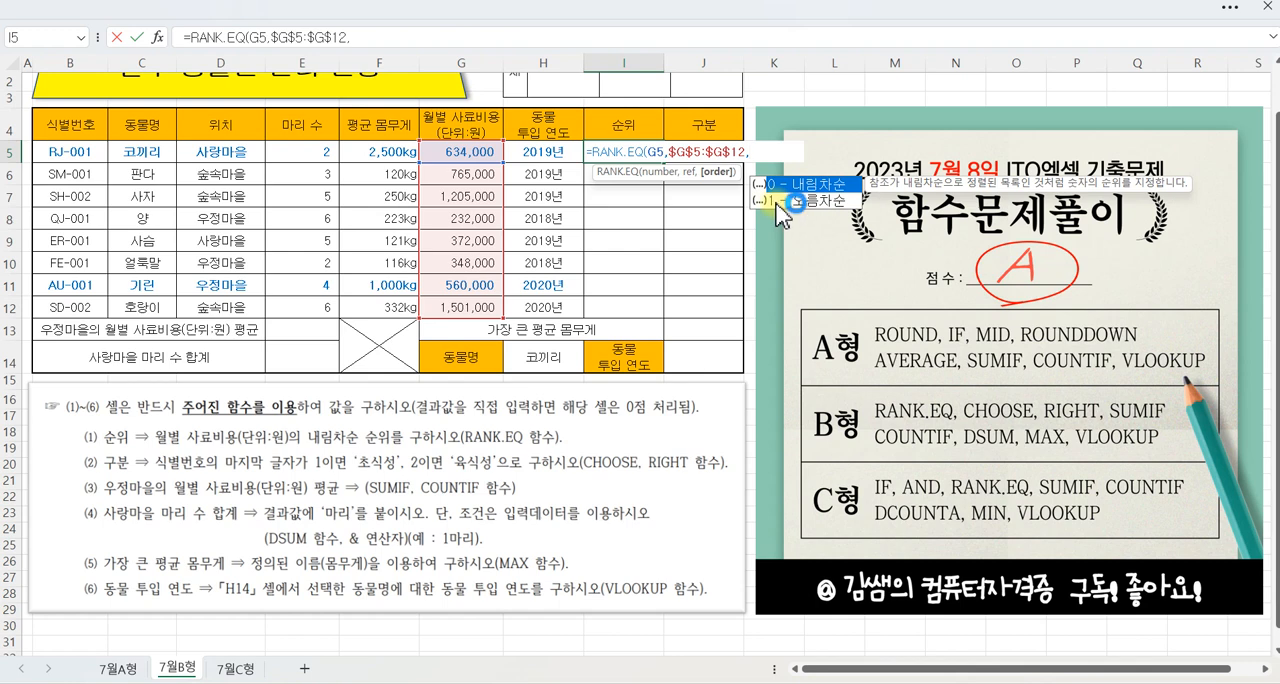
Step: Complete the formula as =RANK.EQ(G5,$G$5:$G$12) without an order argument and fill it down to I12
{"action": "key", "text": "BackSpace"}
{"action": "type", "text": ")"}
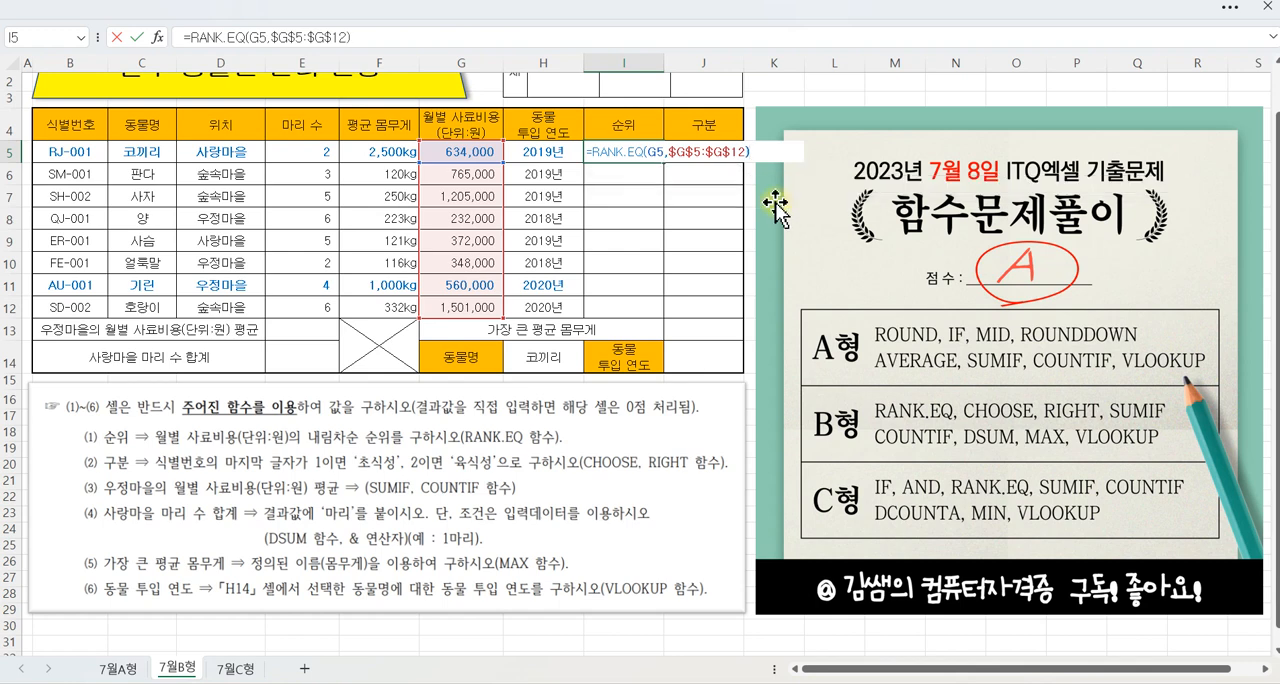
{"action": "left_click", "coordinate": [138, 38]}
{"action": "left_click_drag", "start_coordinate": [663, 163], "coordinate": [663, 308]}
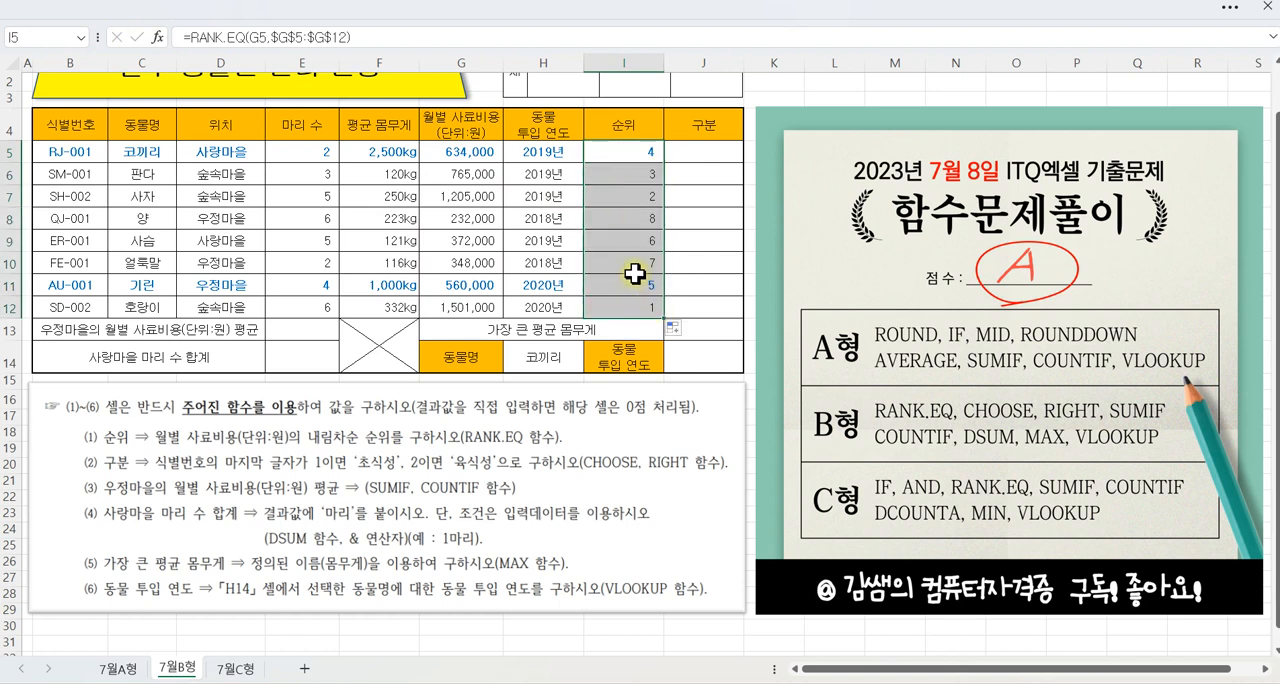
{"action": "left_click", "coordinate": [633, 158]}
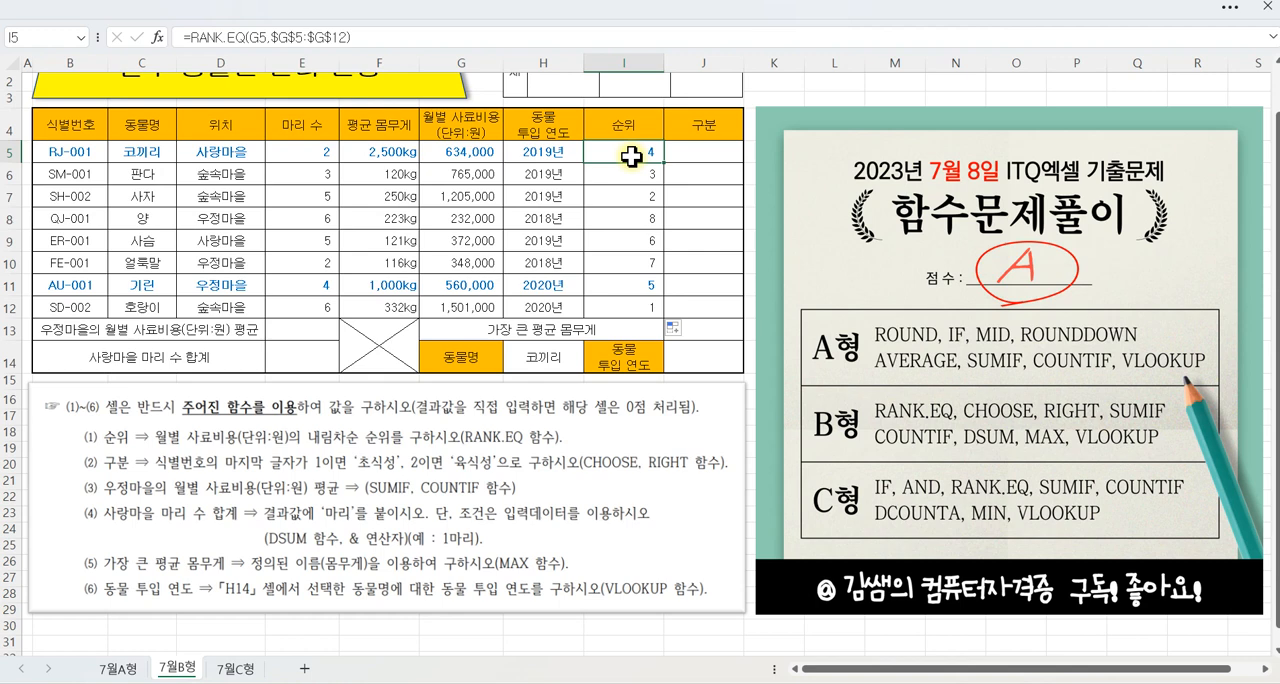
Step: Select J5, the first 구분 cell, and review the instruction on the last 식별번호 character using CHOOSE and RIGHT
{"action": "left_click", "coordinate": [724, 153]}
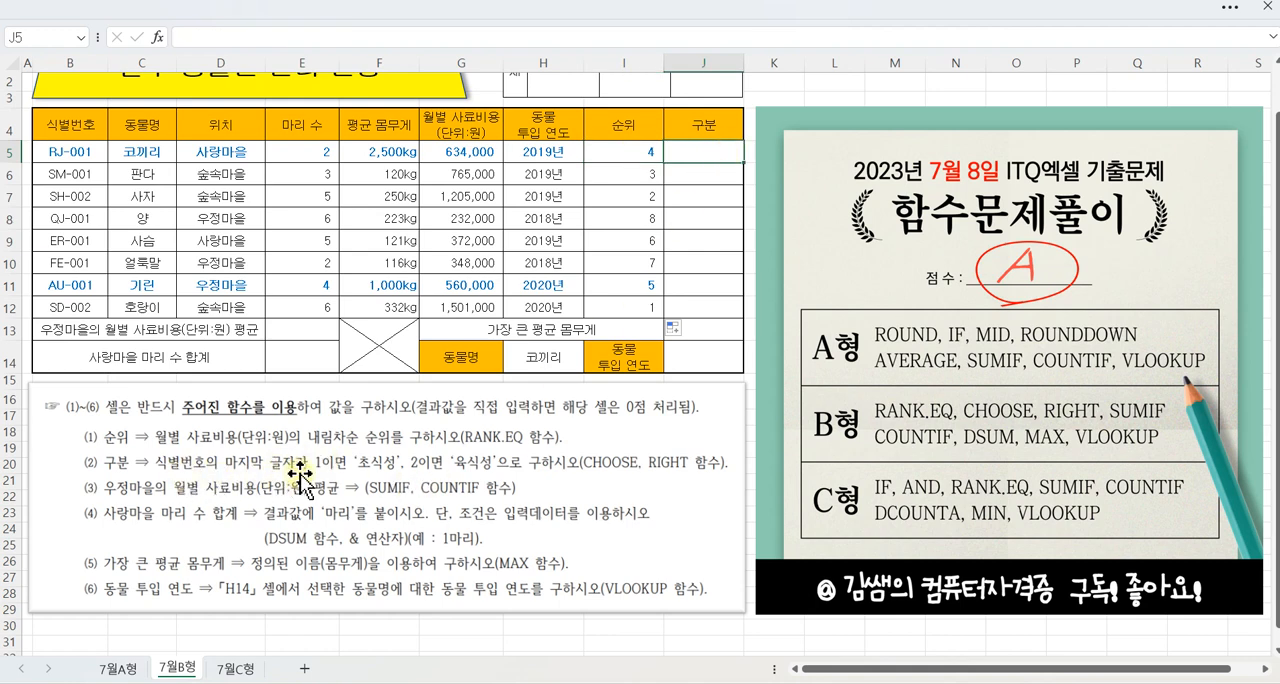
{"action": "key", "text": "ctrl+2"}
{"action": "mouse_move", "coordinate": [148, 450]}
{"action": "left_mouse_down"}
{"action": "mouse_move", "coordinate": [337, 471]}
{"action": "mouse_move", "coordinate": [312, 474]}
{"action": "left_mouse_up"}
{"action": "mouse_move", "coordinate": [82, 142]}
{"action": "left_mouse_down"}
{"action": "mouse_move", "coordinate": [104, 162]}
{"action": "mouse_move", "coordinate": [100, 318]}
{"action": "left_mouse_up"}
{"action": "left_click_drag", "start_coordinate": [296, 396], "coordinate": [296, 420]}
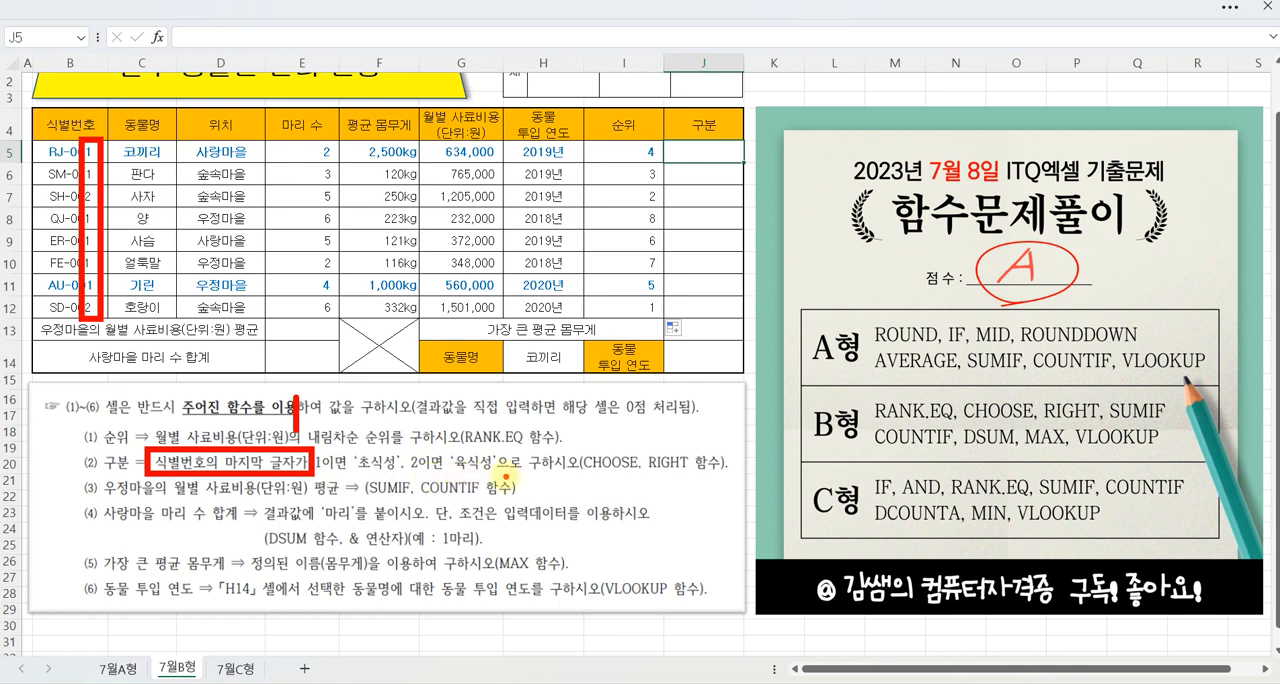
{"action": "left_click_drag", "start_coordinate": [588, 470], "coordinate": [684, 476]}
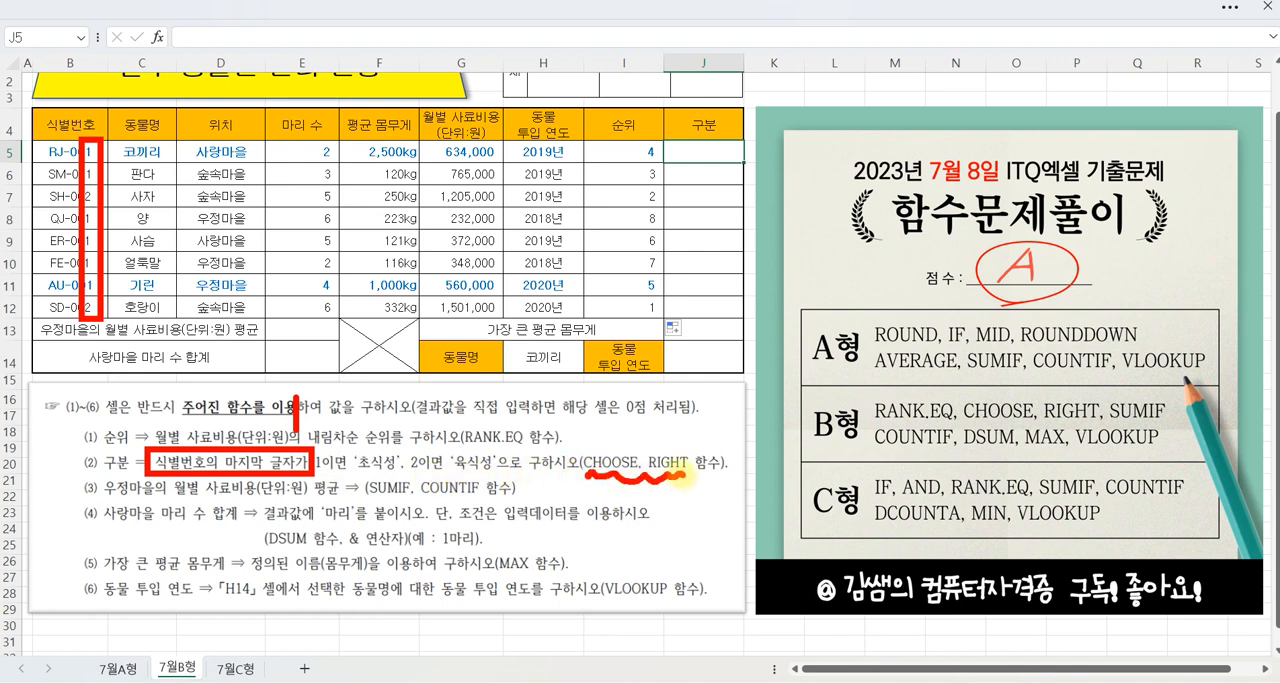
{"action": "key", "text": "Escape"}
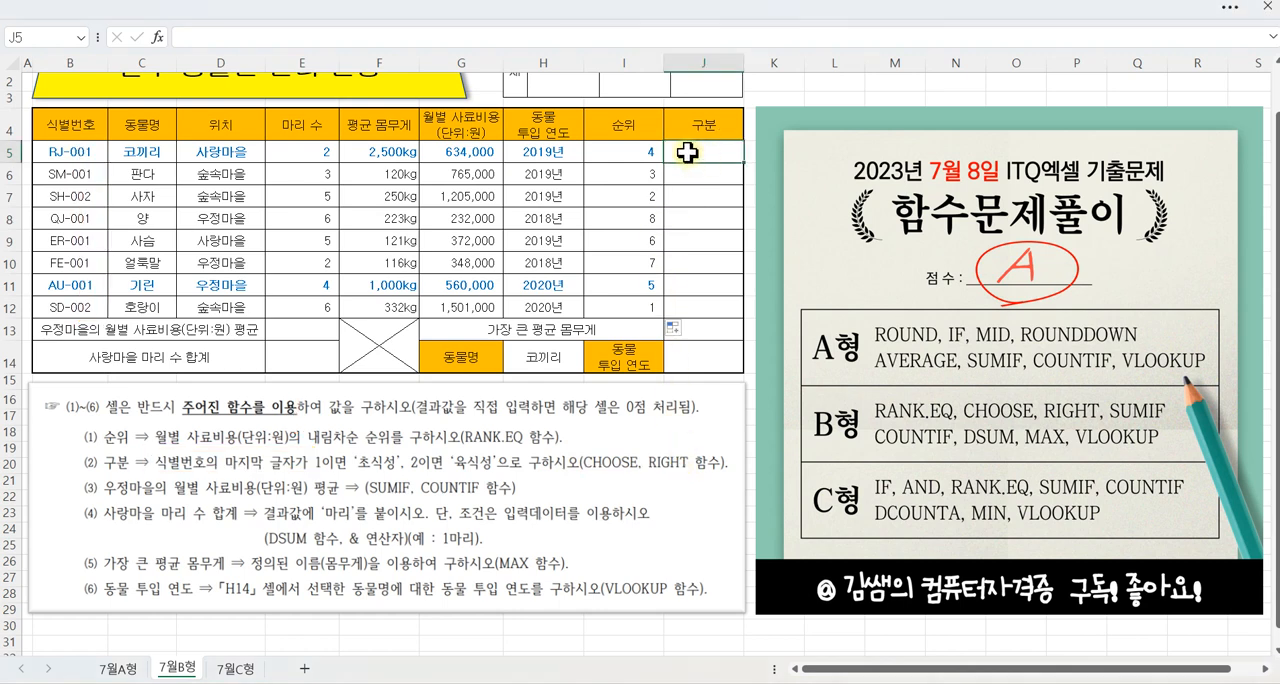
Step: Find the CHOOSE function by searching for CHO and insert it into J5, opening its arguments
{"action": "left_click", "coordinate": [157, 37]}
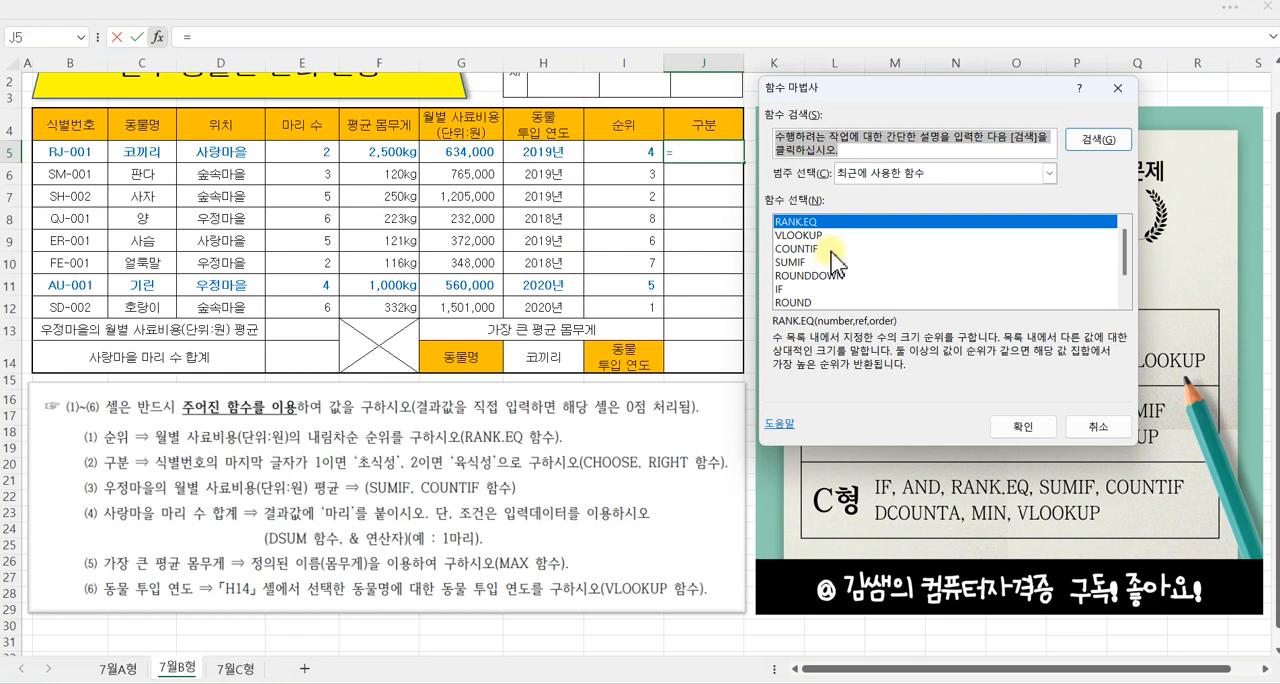
{"action": "type", "text": "CHO"}
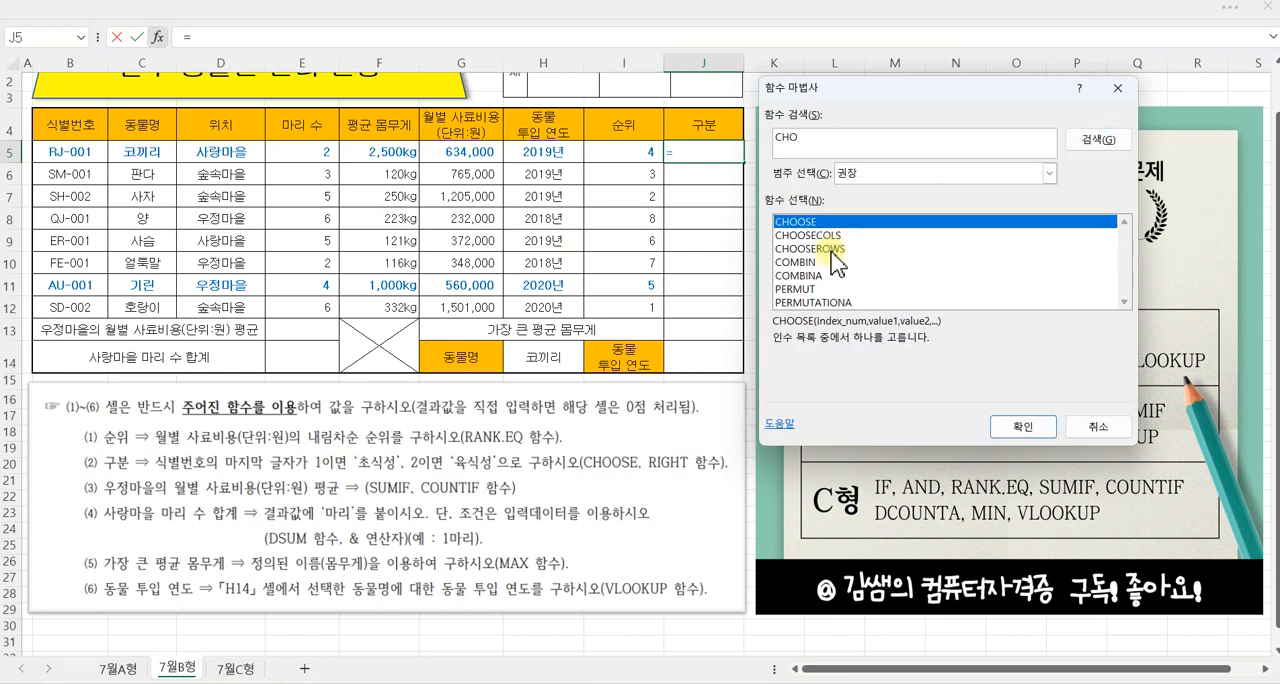
{"action": "left_click", "coordinate": [1030, 427]}
{"action": "left_click_drag", "start_coordinate": [782, 118], "coordinate": [780, 213]}
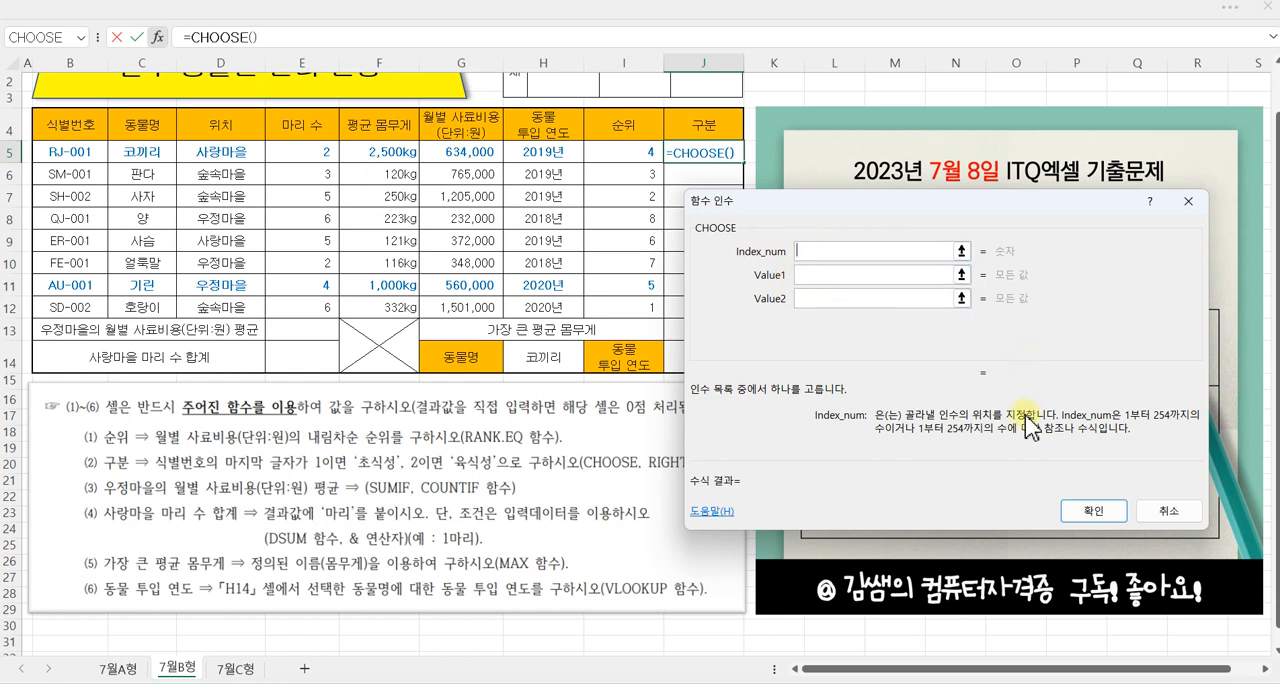
{"action": "left_click_drag", "start_coordinate": [727, 239], "coordinate": [790, 262]}
{"action": "mouse_move", "coordinate": [1025, 256]}
{"action": "left_mouse_down"}
{"action": "mouse_move", "coordinate": [982, 240]}
{"action": "mouse_move", "coordinate": [1032, 258]}
{"action": "left_mouse_up"}
{"action": "left_click", "coordinate": [850, 255]}
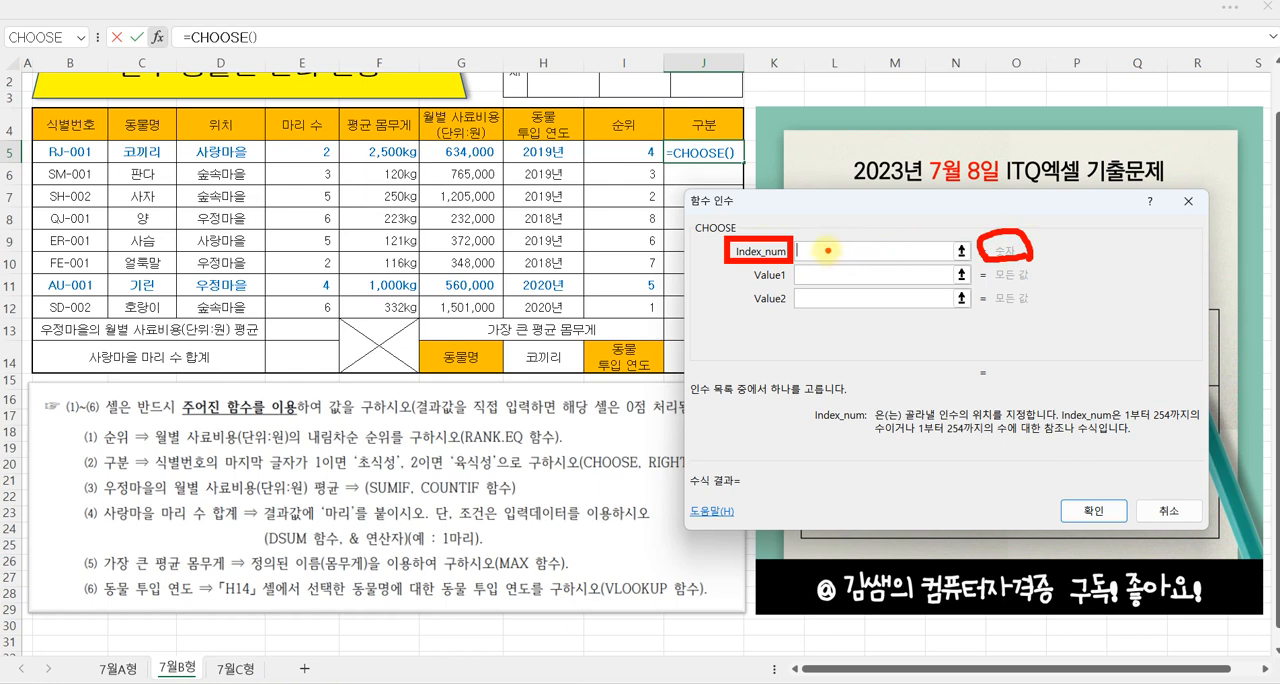
Step: Set the CHOOSE index number to RIGHT(B5,1) to take the last character of the 식별번호
{"action": "key", "text": "Escape"}
{"action": "type", "text": "RIGHT("}
{"action": "left_click", "coordinate": [80, 148]}
{"action": "type", "text": ",1)"}
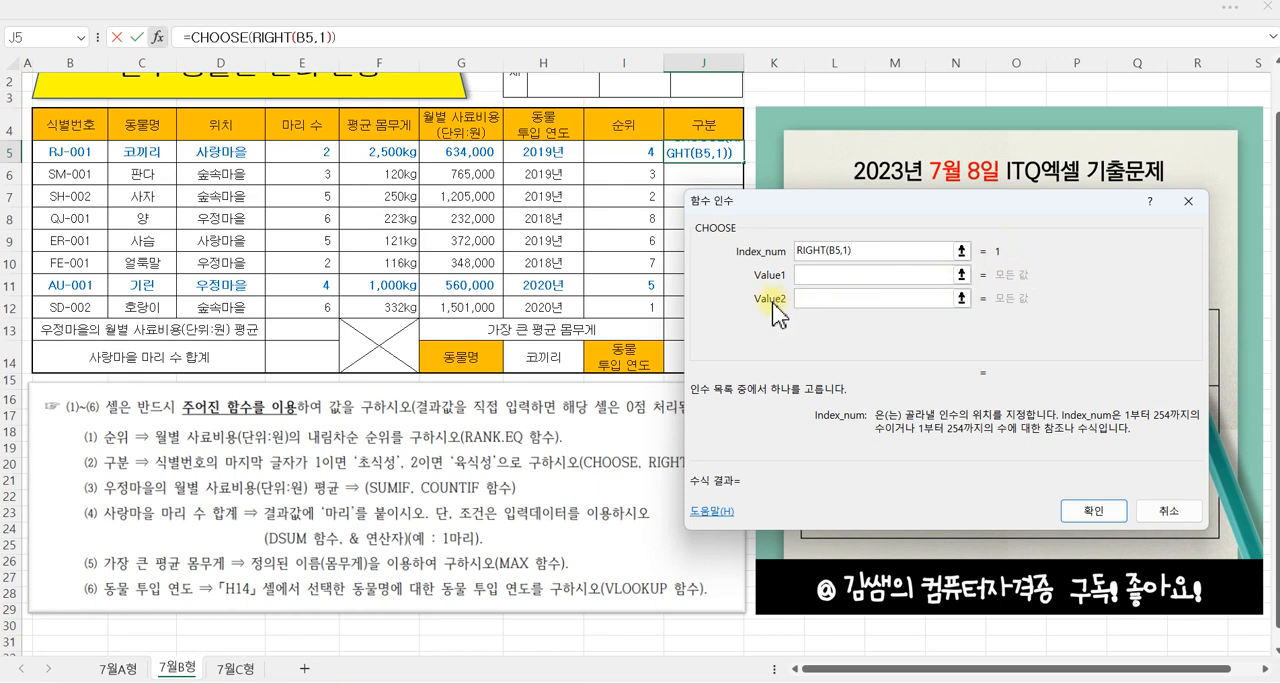
Step: Set the CHOOSE values to "초식성" and "육식성", then fill the completed J5 formula down to J12
{"action": "left_click", "coordinate": [817, 276]}
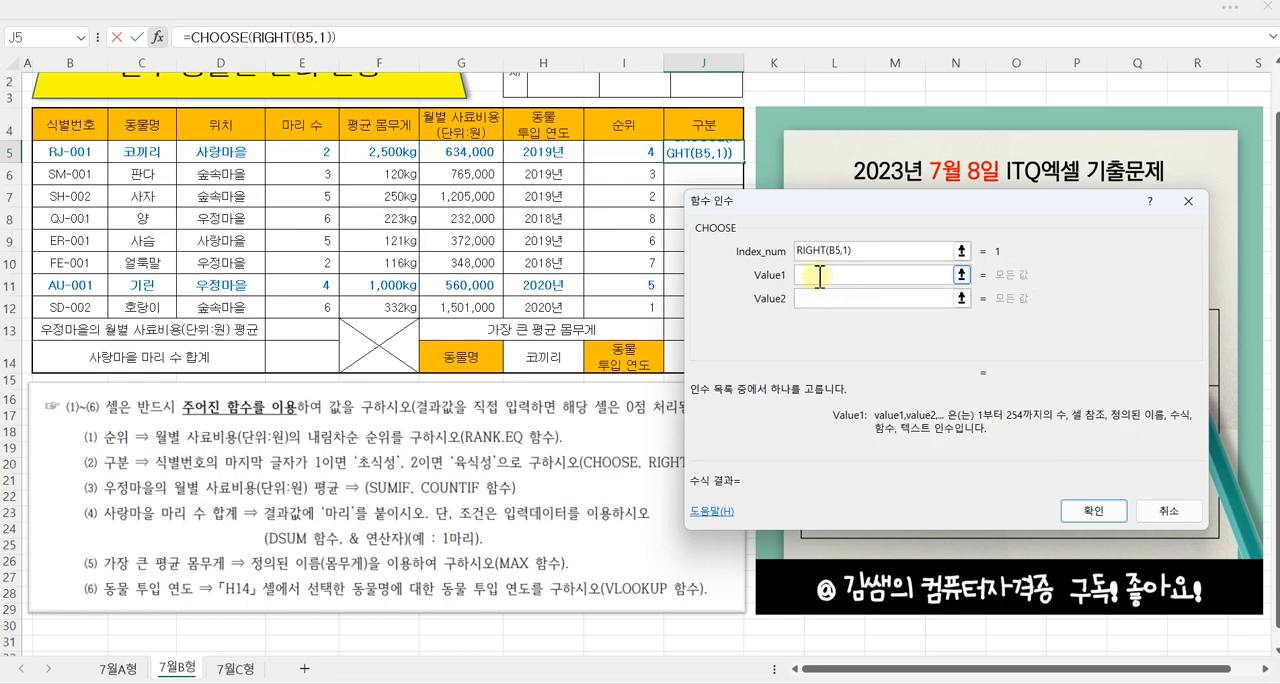
{"action": "type", "text": "ㅊ"}
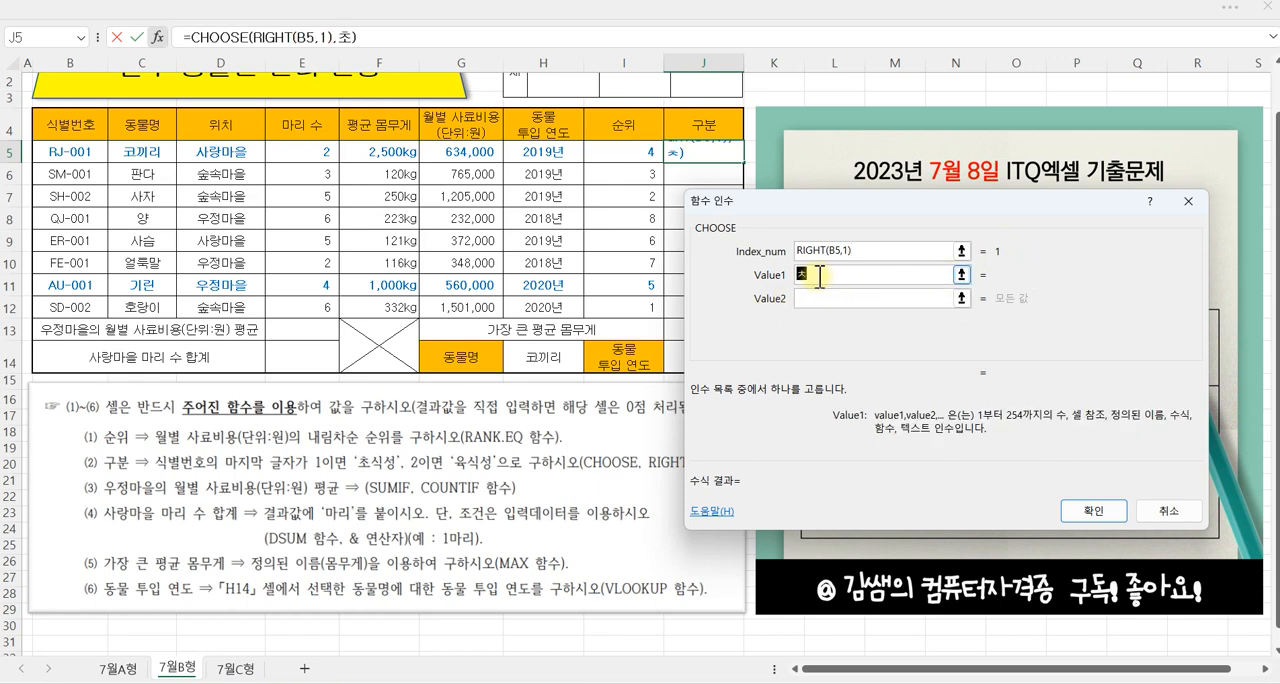
{"action": "type", "text": "ㅗ식성"}
{"action": "key", "text": "Tab"}
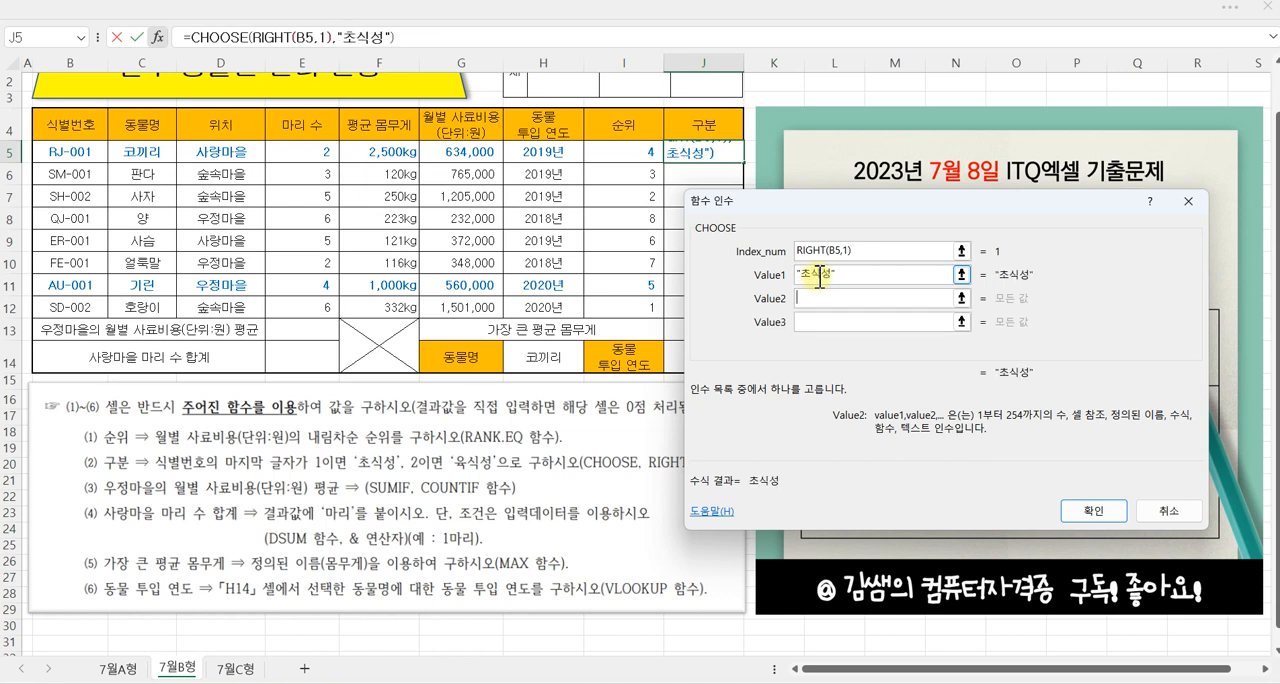
{"action": "type", "text": "육식서"}
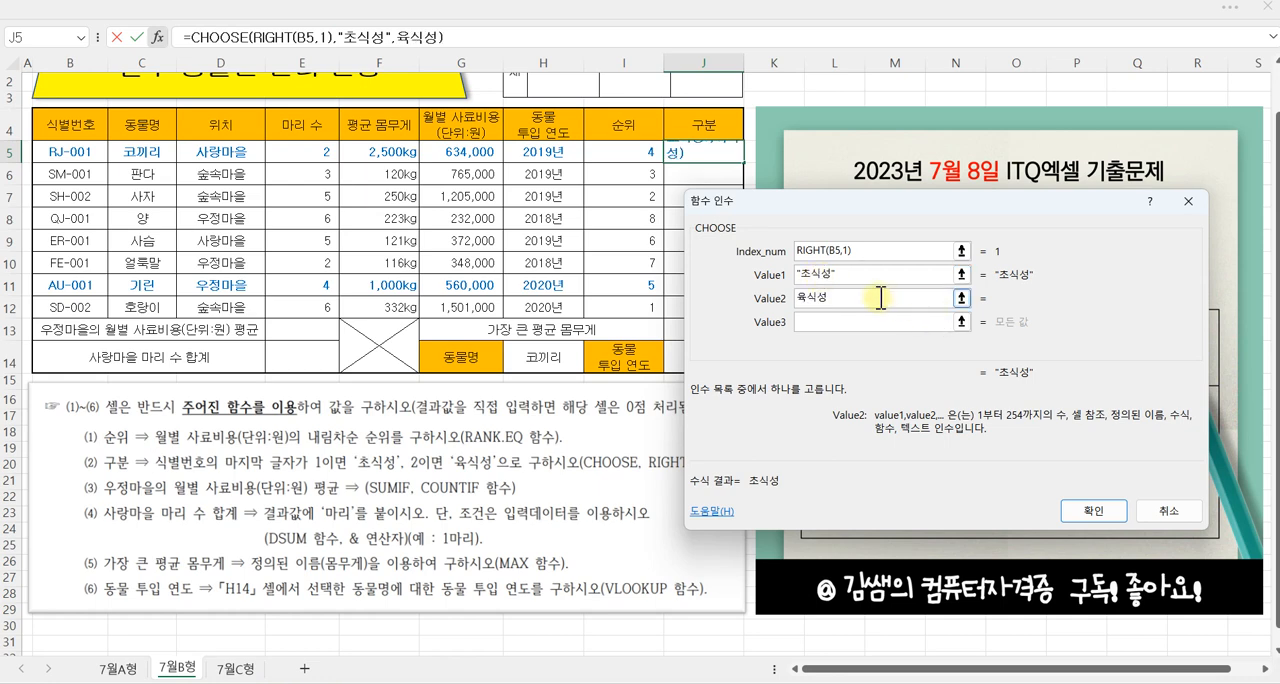
{"action": "left_click", "coordinate": [1094, 511]}
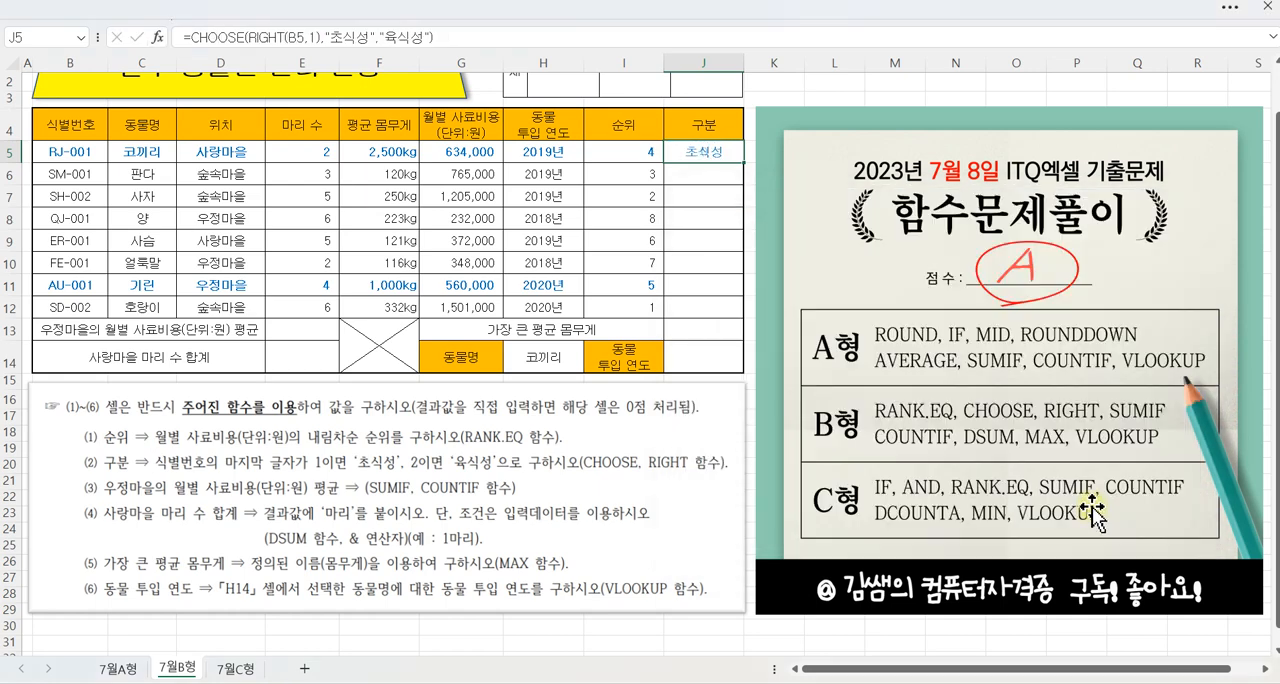
{"action": "left_click_drag", "start_coordinate": [745, 163], "coordinate": [742, 309]}
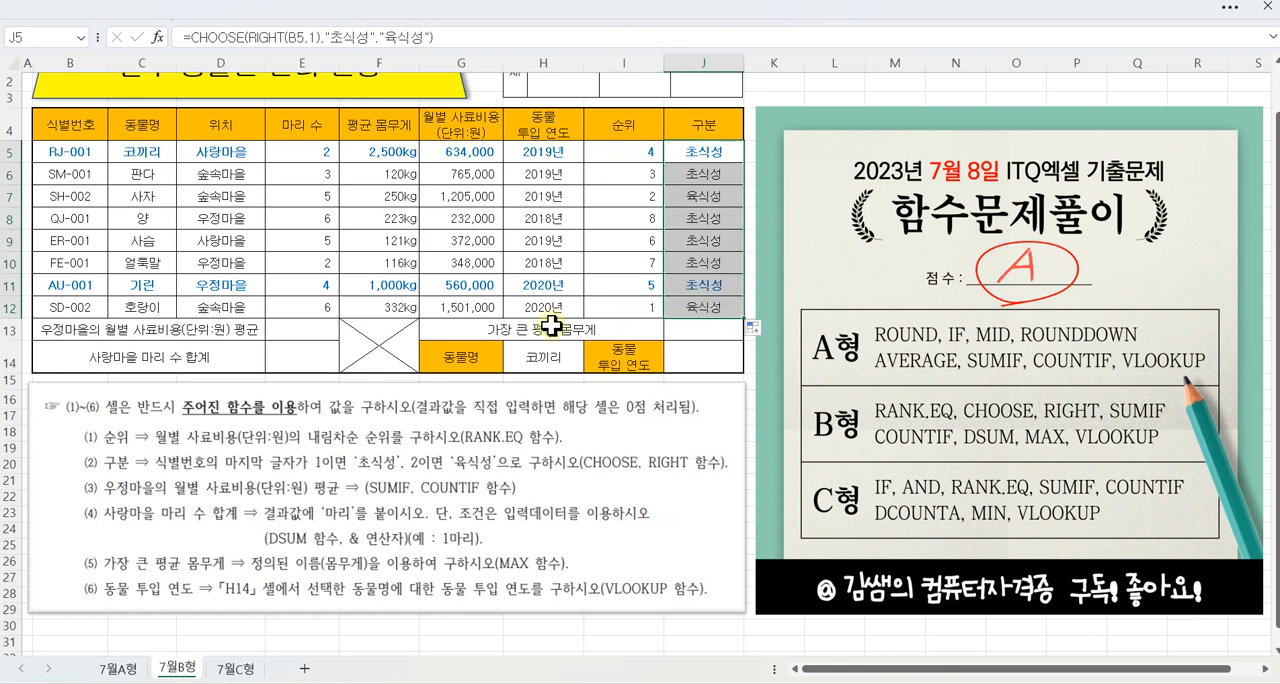
Step: Insert the SUMIF function into E13, the cell for 우정마을's average monthly feed cost, opening its arguments
{"action": "left_click", "coordinate": [302, 327]}
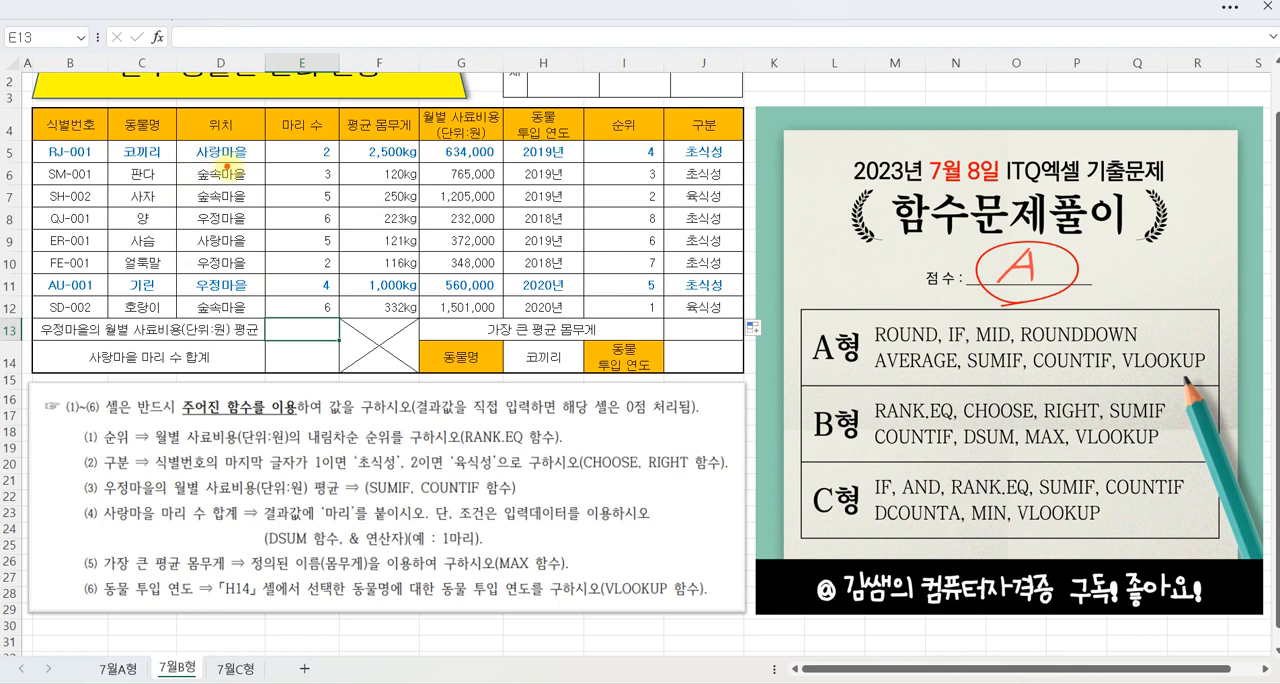
{"action": "left_click_drag", "start_coordinate": [116, 478], "coordinate": [141, 444]}
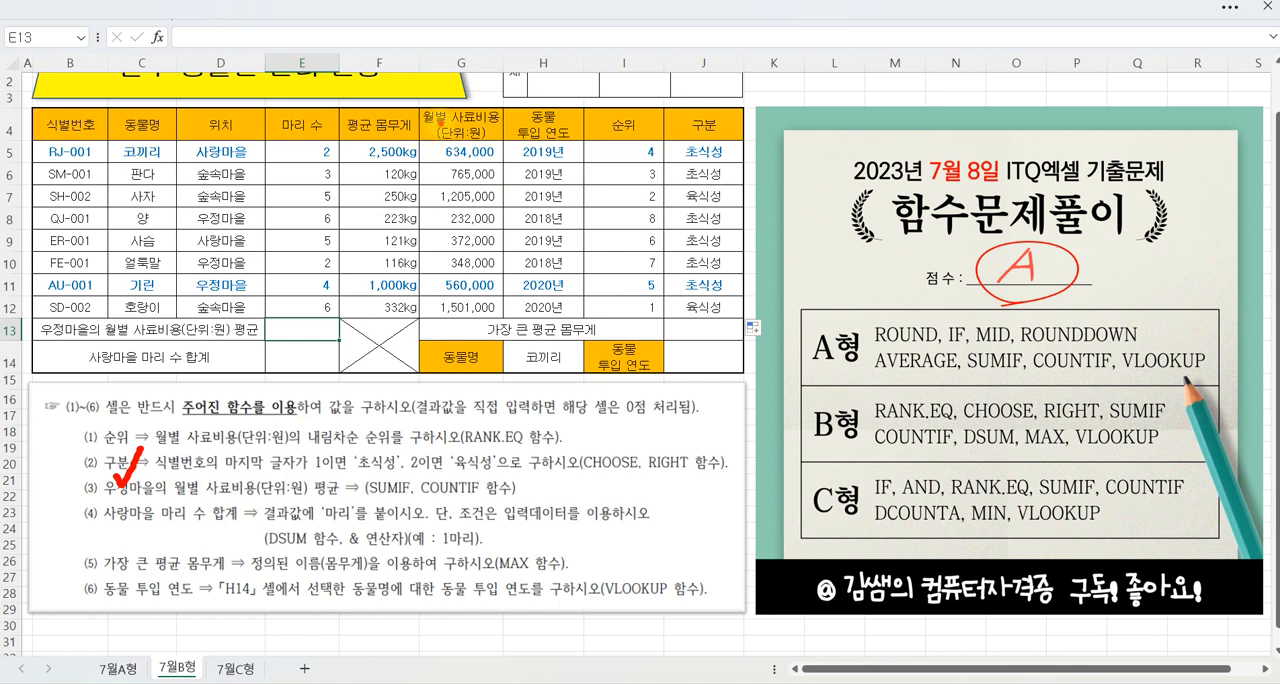
{"action": "mouse_move", "coordinate": [243, 470]}
{"action": "left_mouse_down"}
{"action": "mouse_move", "coordinate": [265, 450]}
{"action": "mouse_move", "coordinate": [343, 498]}
{"action": "left_mouse_up"}
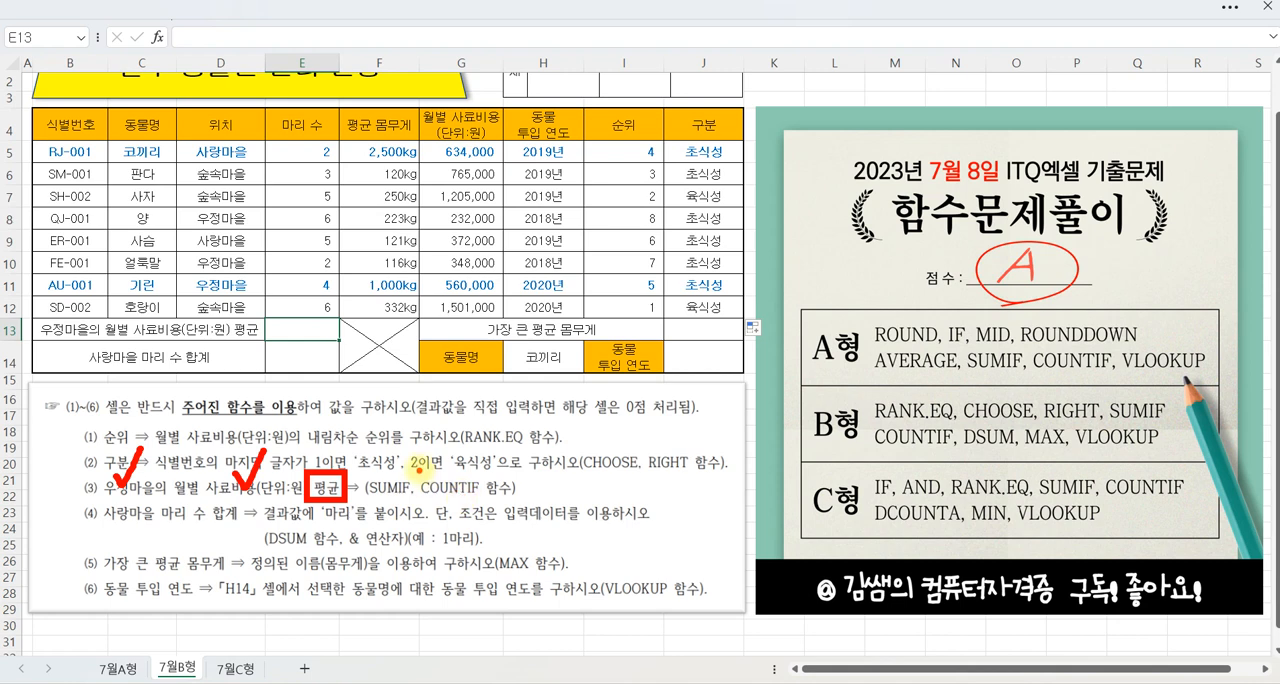
{"action": "left_click_drag", "start_coordinate": [423, 463], "coordinate": [407, 516]}
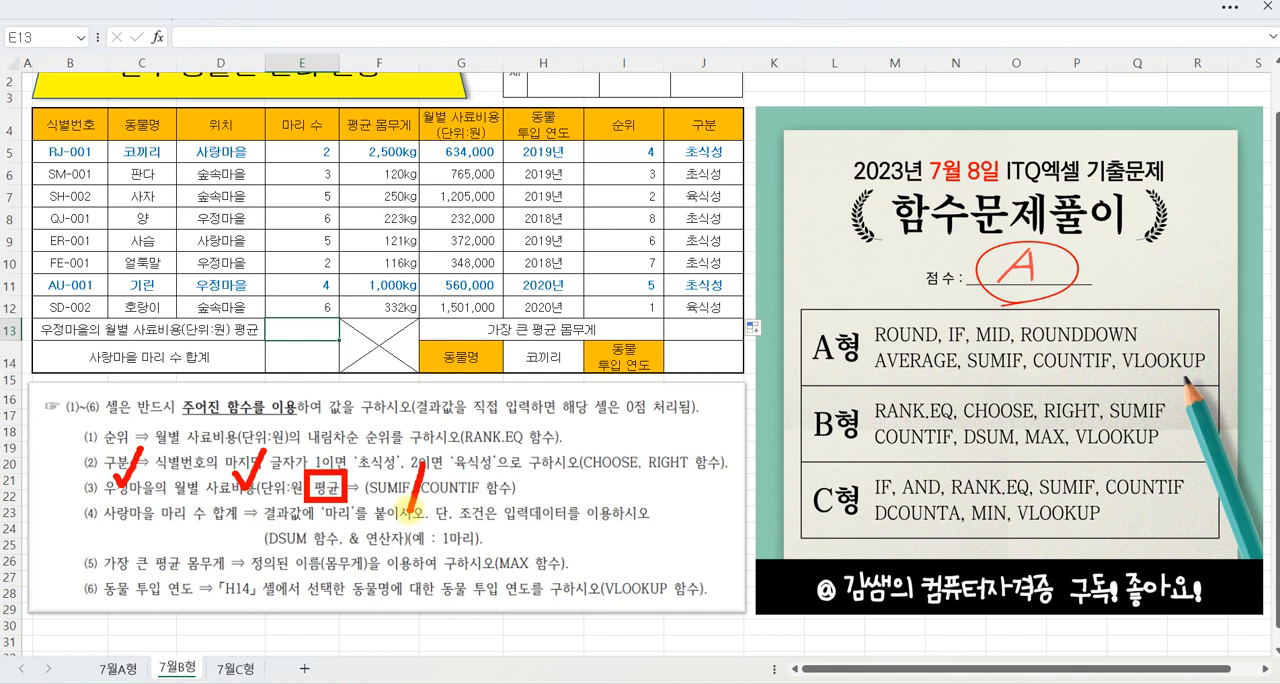
{"action": "key", "text": "Escape"}
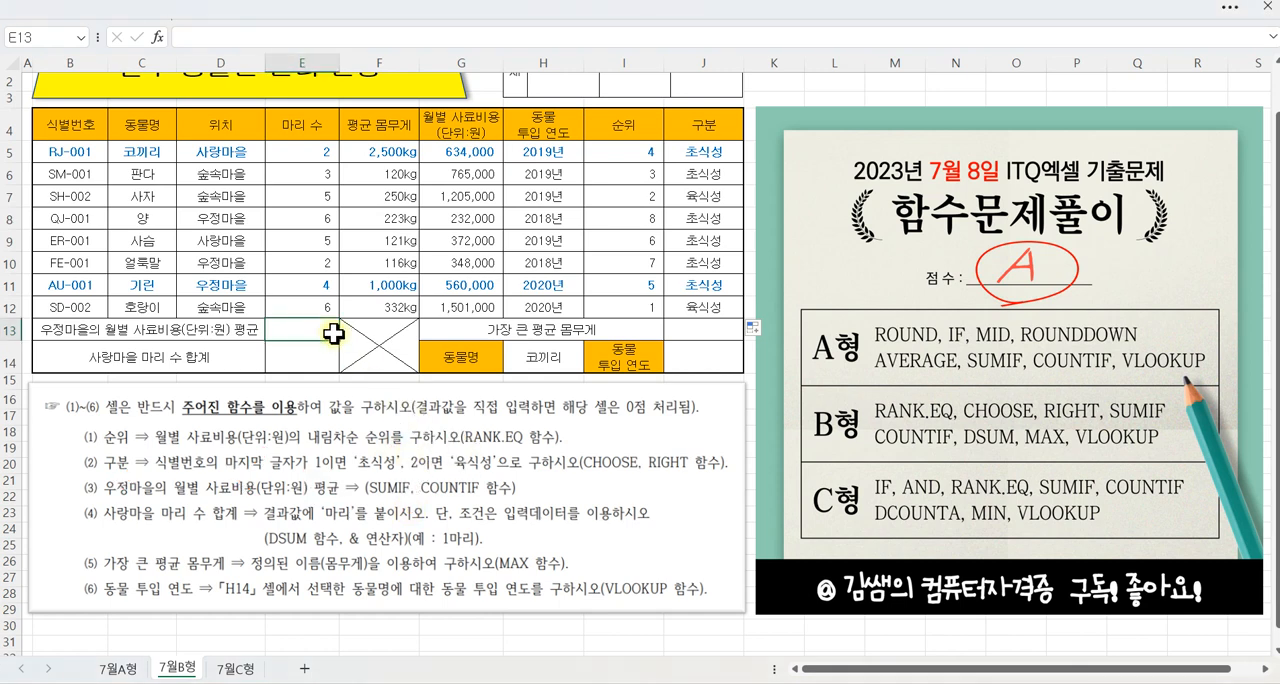
{"action": "left_click", "coordinate": [157, 37]}
{"action": "left_click", "coordinate": [797, 373]}
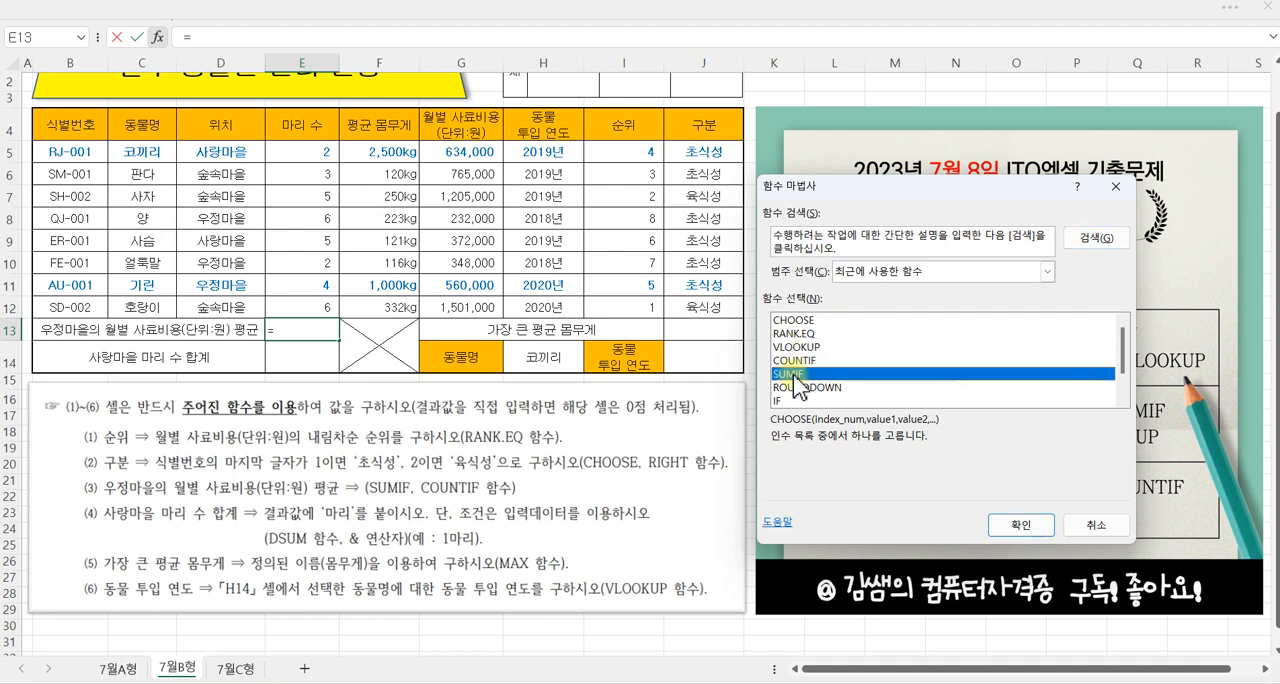
{"action": "left_click", "coordinate": [1020, 525]}
{"action": "left_click_drag", "start_coordinate": [810, 245], "coordinate": [654, 378]}
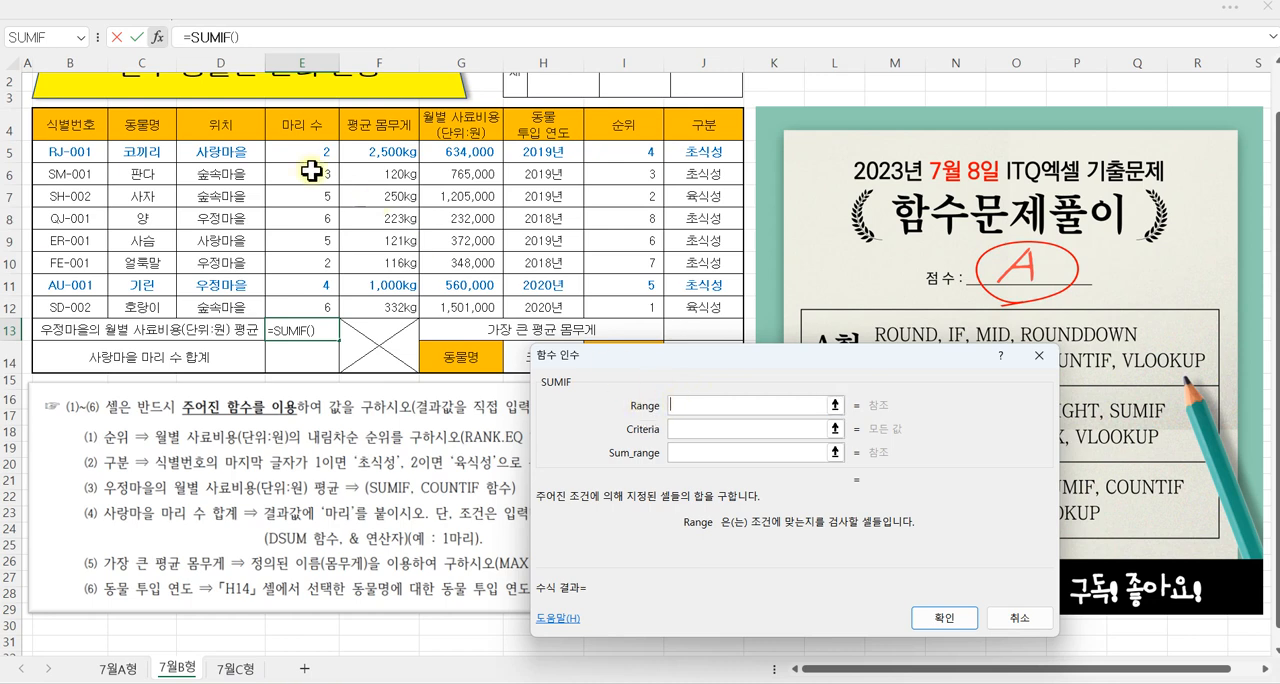
Step: Complete SUMIF in E13 with range D5:D12, criteria "우정마을" and sum range G5:G12
{"action": "left_click_drag", "start_coordinate": [230, 152], "coordinate": [235, 297]}
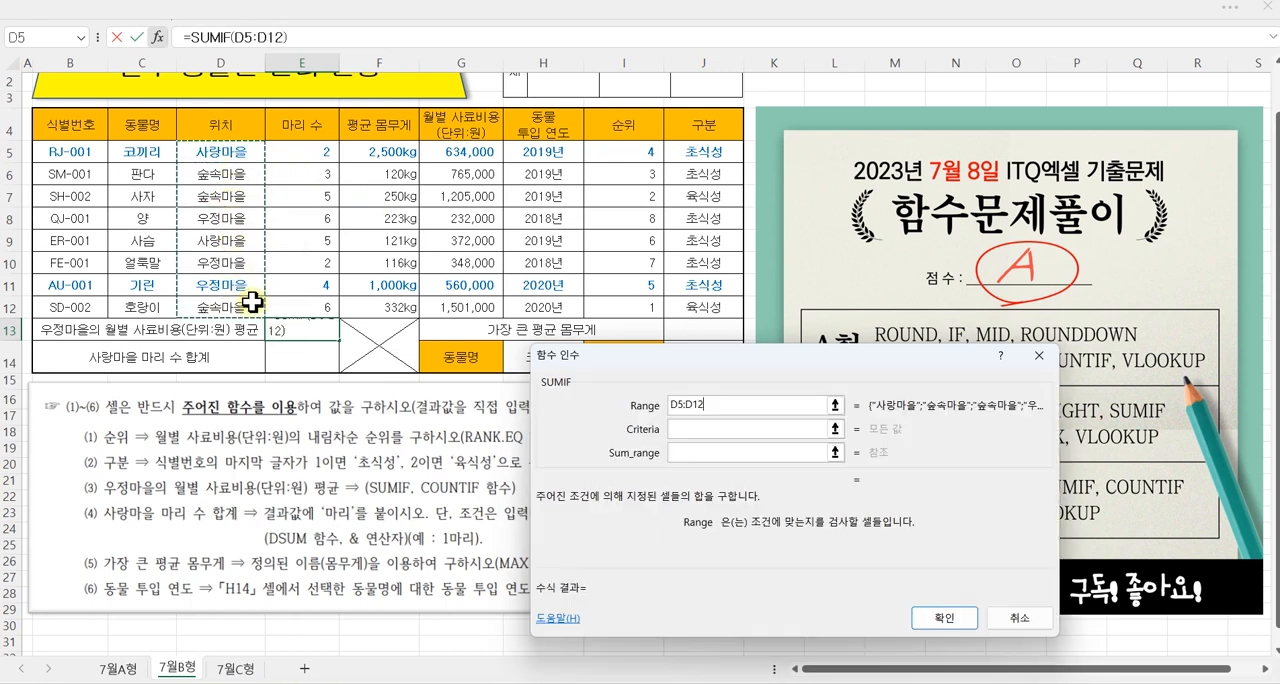
{"action": "left_click", "coordinate": [690, 430]}
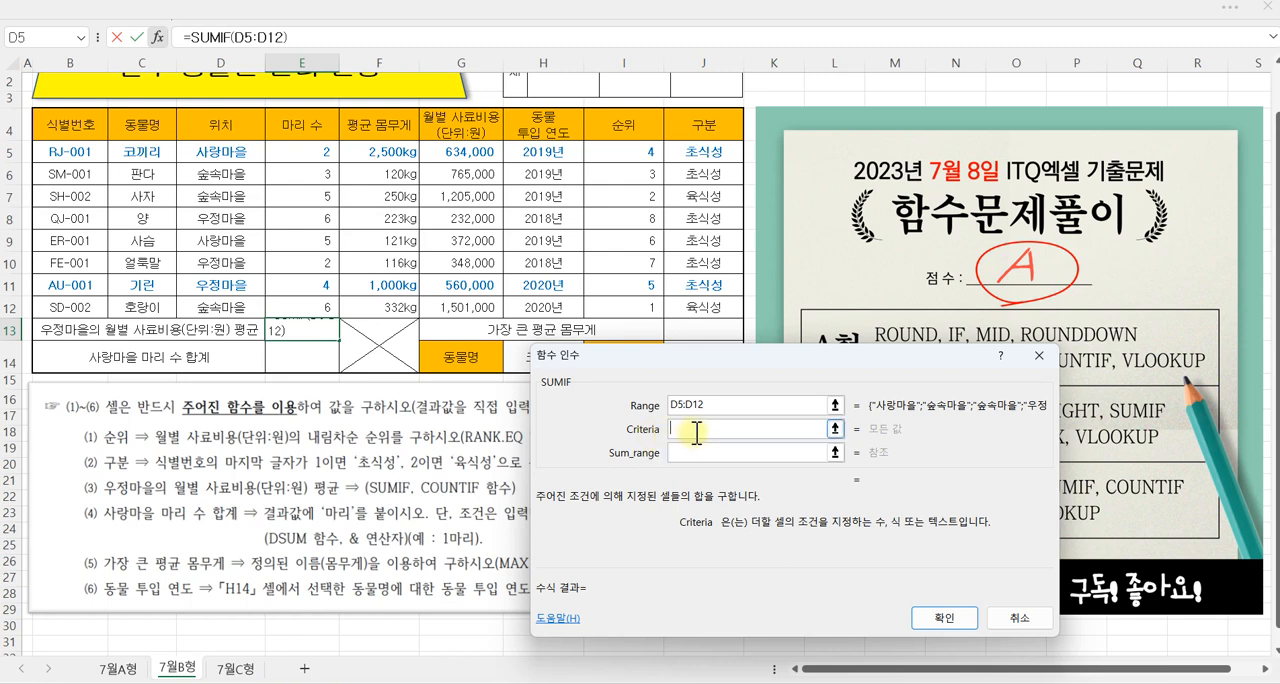
{"action": "type", "text": "\"우정마을\""}
{"action": "left_click", "coordinate": [700, 452]}
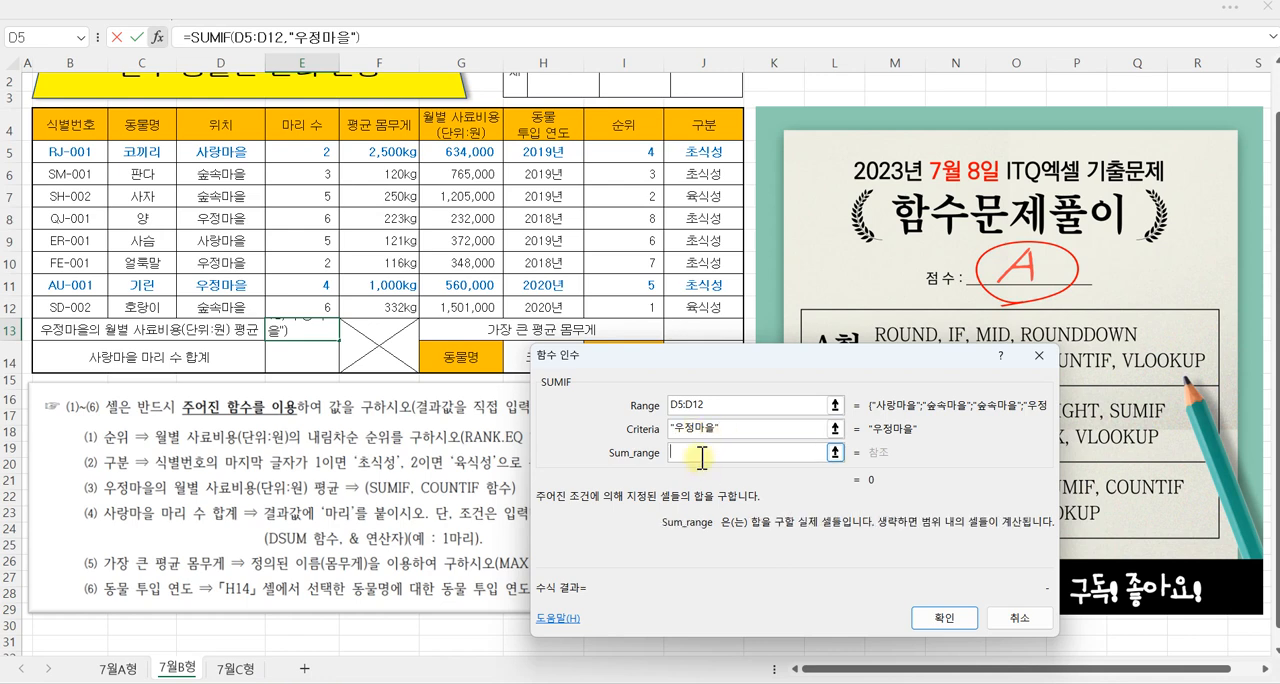
{"action": "left_click_drag", "start_coordinate": [463, 150], "coordinate": [469, 301]}
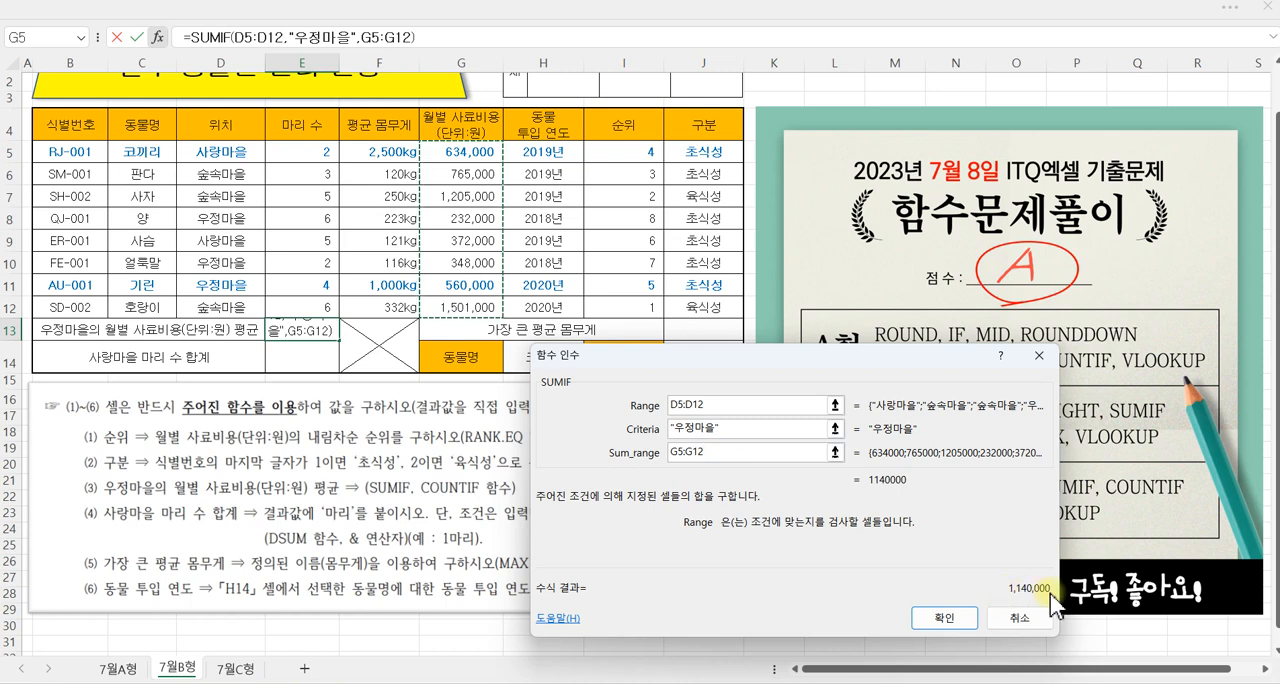
{"action": "left_click", "coordinate": [943, 618]}
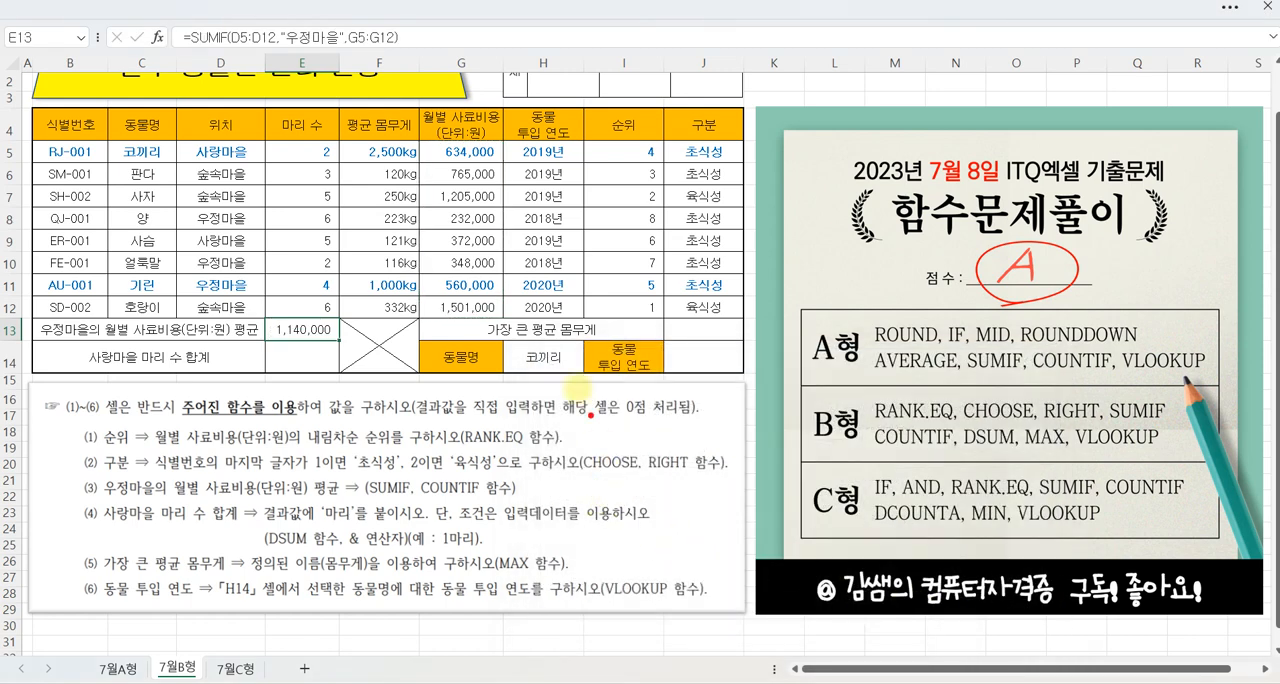
Step: Append a division sign to the SUMIF formula in E13 and insert COUNTIF as the divisor
{"action": "left_click_drag", "start_coordinate": [410, 21], "coordinate": [399, 68]}
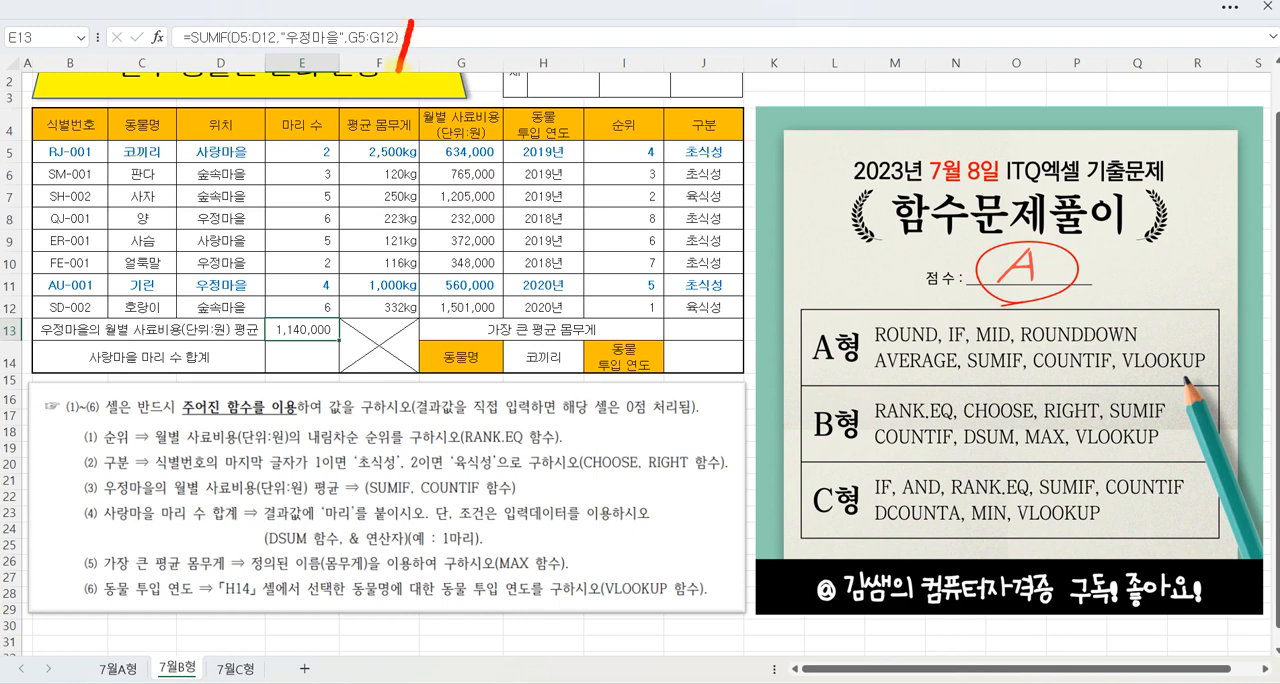
{"action": "left_click", "coordinate": [424, 37]}
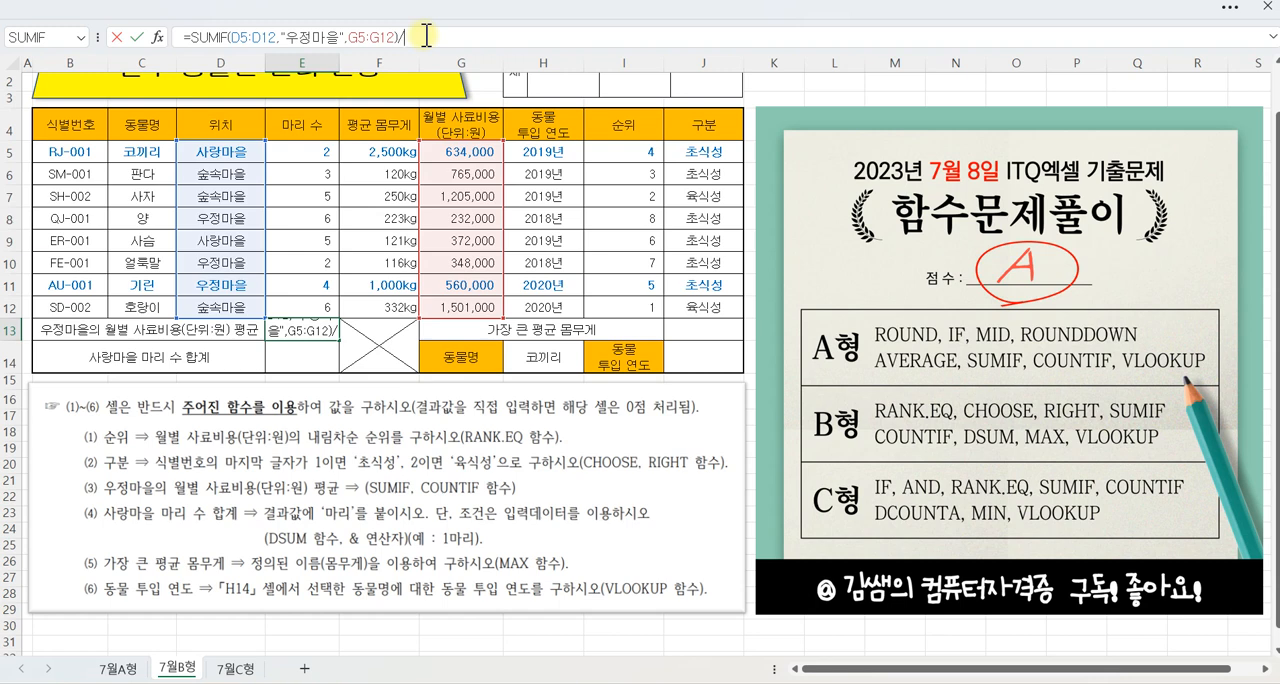
{"action": "left_click", "coordinate": [80, 37]}
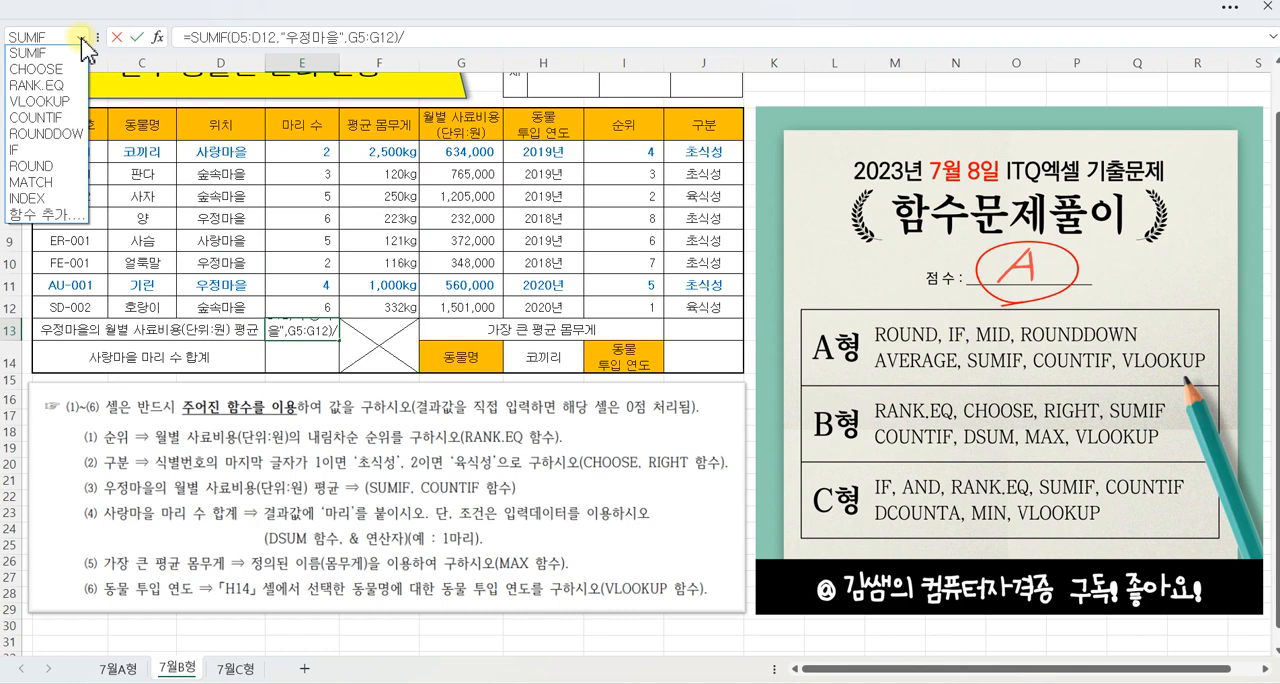
{"action": "left_click", "coordinate": [50, 122]}
{"action": "left_click_drag", "start_coordinate": [614, 392], "coordinate": [588, 366]}
Step: Complete COUNTIF in the E13 formula with range D5:D12 and criteria "우정마을"
{"action": "left_click_drag", "start_coordinate": [225, 152], "coordinate": [231, 300]}
{"action": "left_click", "coordinate": [655, 424]}
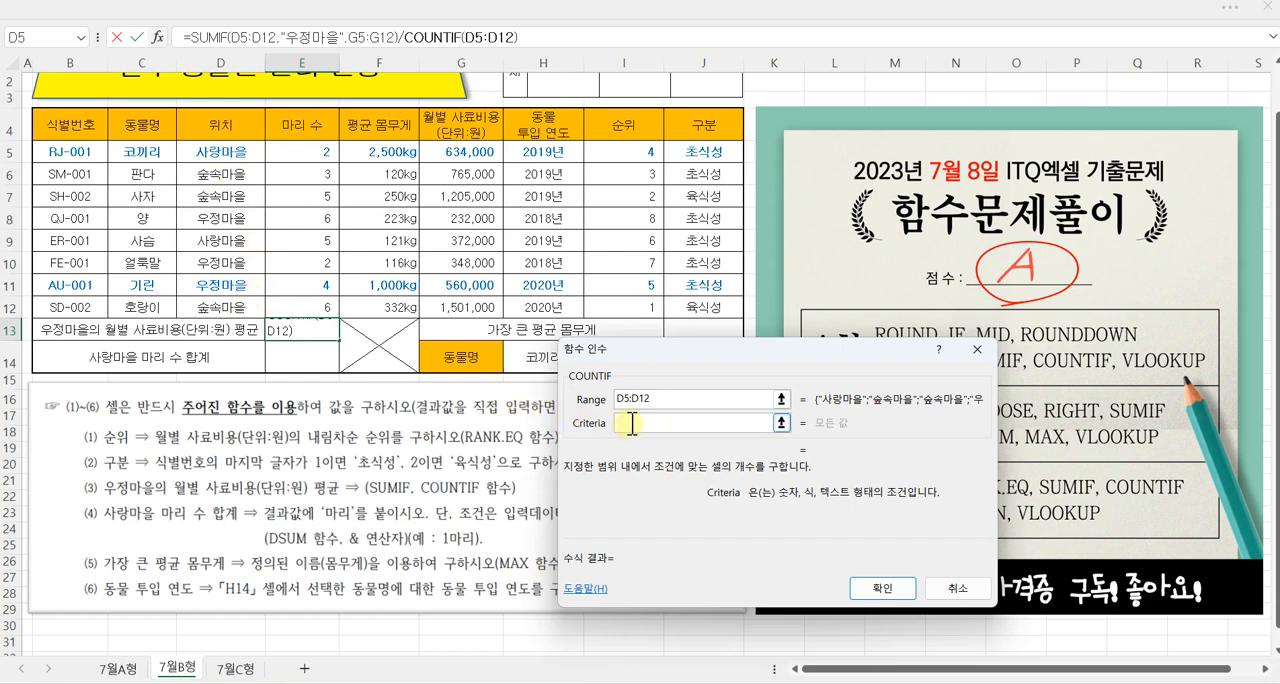
{"action": "type", "text": "우정마을"}
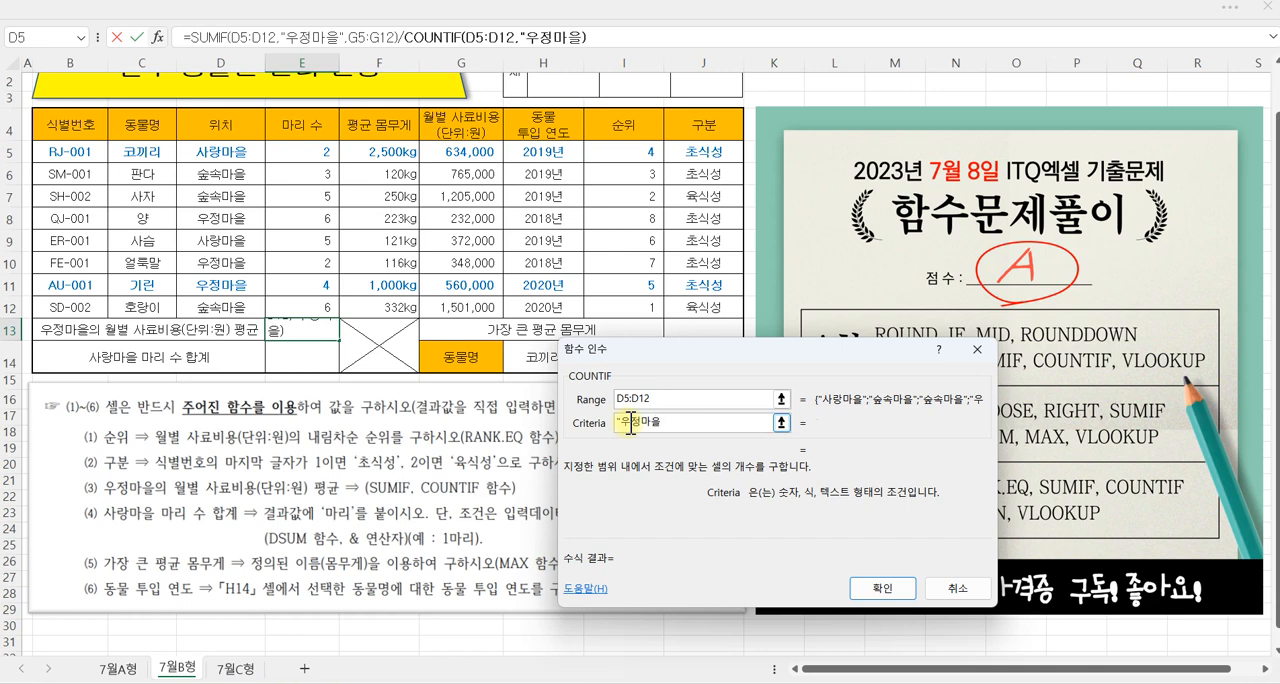
{"action": "type", "text": "\""}
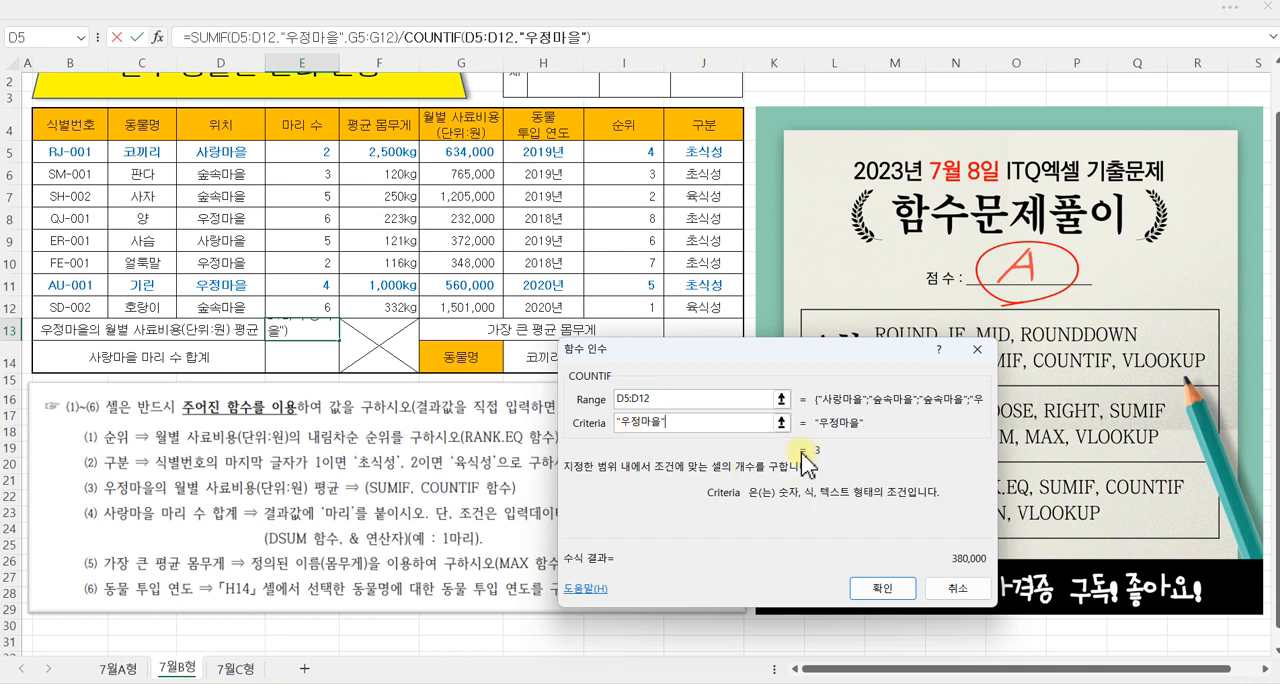
{"action": "left_click", "coordinate": [876, 588]}
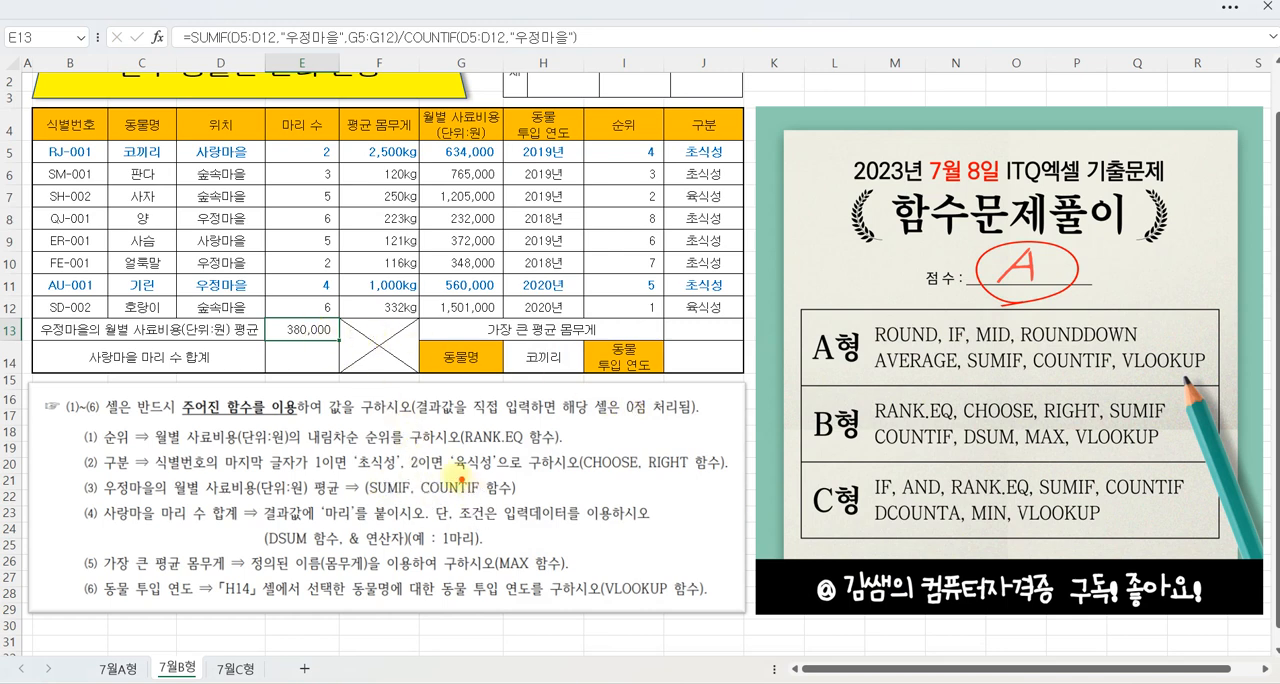
{"action": "left_click_drag", "start_coordinate": [415, 473], "coordinate": [405, 500]}
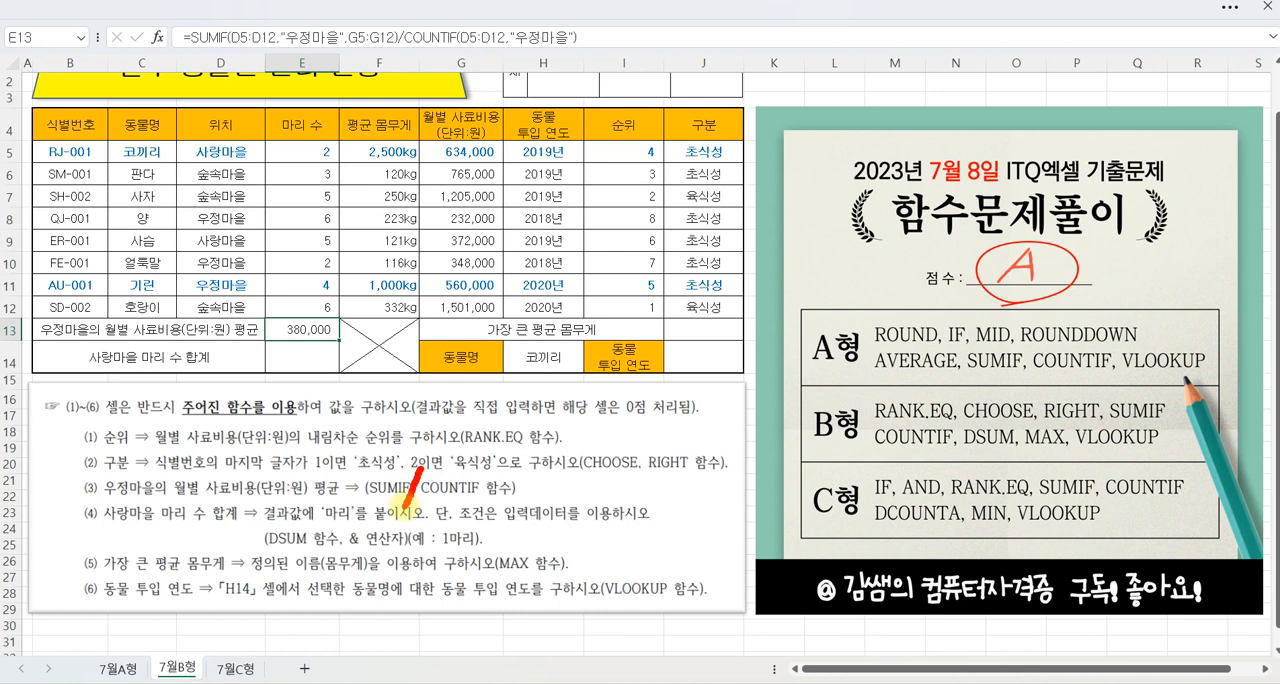
Step: Insert the DSUM function into E14, the cell for 사랑마을's total number of animals, opening its arguments
{"action": "left_click", "coordinate": [305, 364]}
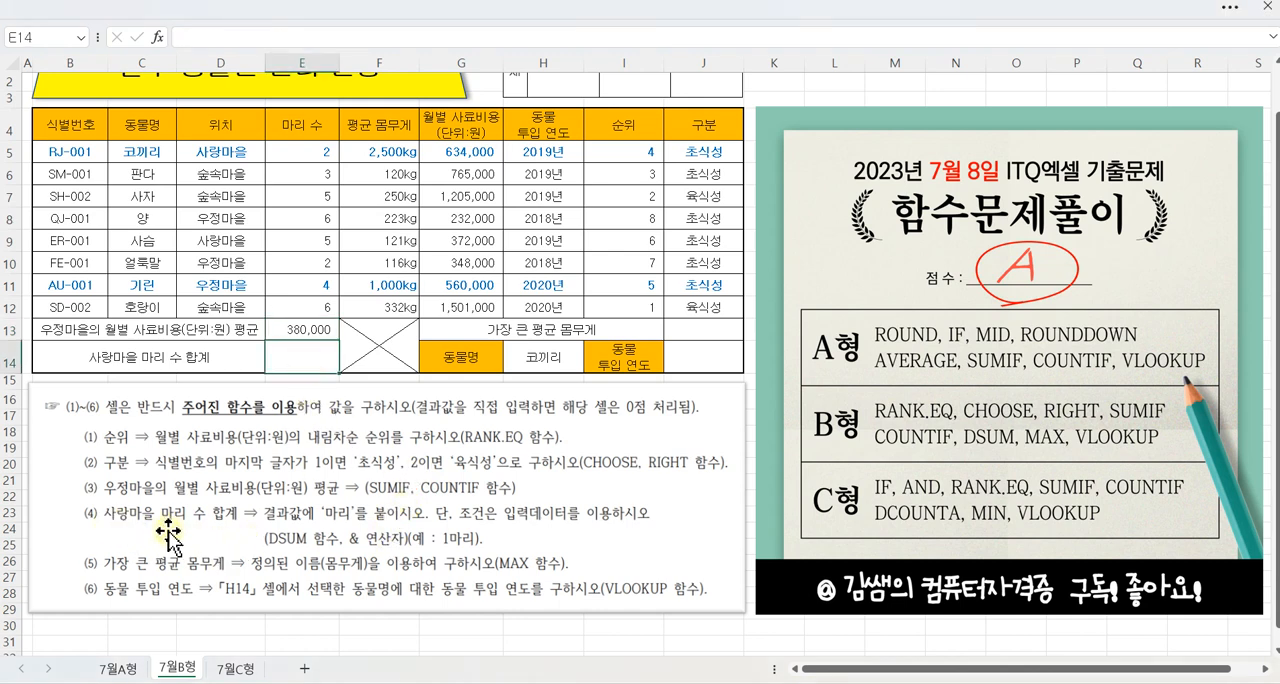
{"action": "mouse_move", "coordinate": [122, 497]}
{"action": "left_mouse_down"}
{"action": "mouse_move", "coordinate": [130, 514]}
{"action": "mouse_move", "coordinate": [150, 488]}
{"action": "left_mouse_up"}
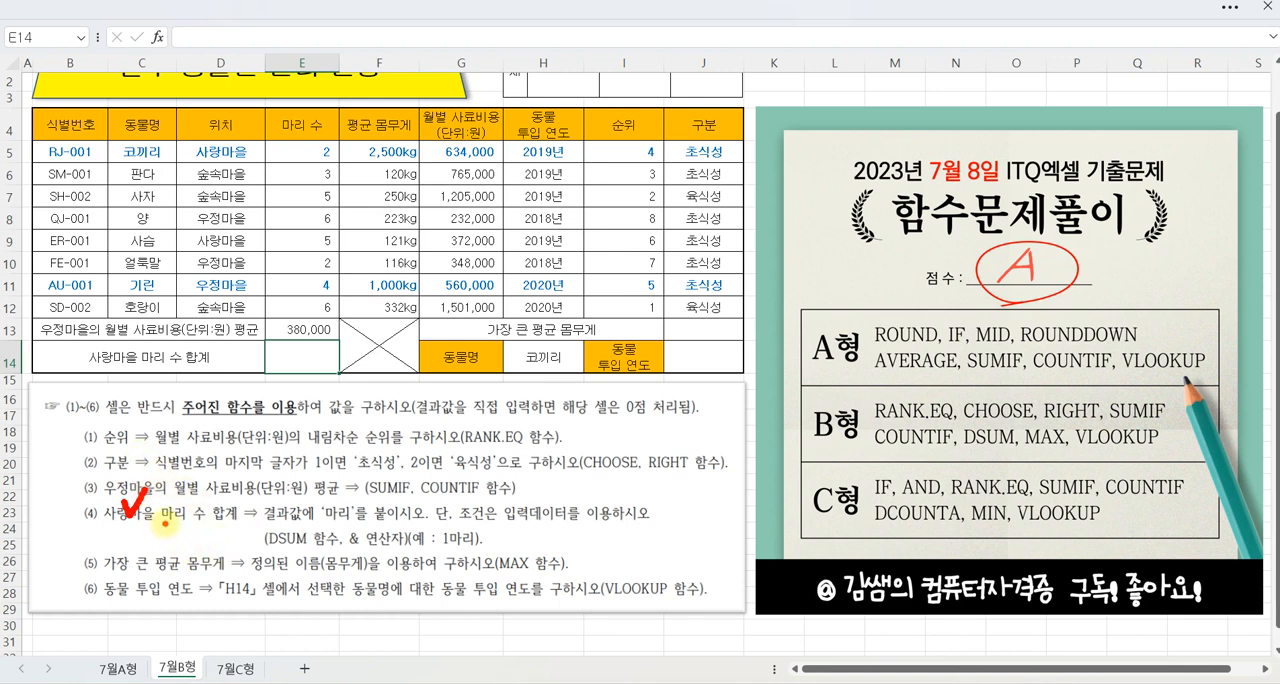
{"action": "mouse_move", "coordinate": [163, 519]}
{"action": "left_mouse_down"}
{"action": "mouse_move", "coordinate": [250, 524]}
{"action": "mouse_move", "coordinate": [190, 503]}
{"action": "mouse_move", "coordinate": [158, 516]}
{"action": "mouse_move", "coordinate": [170, 523]}
{"action": "left_mouse_up"}
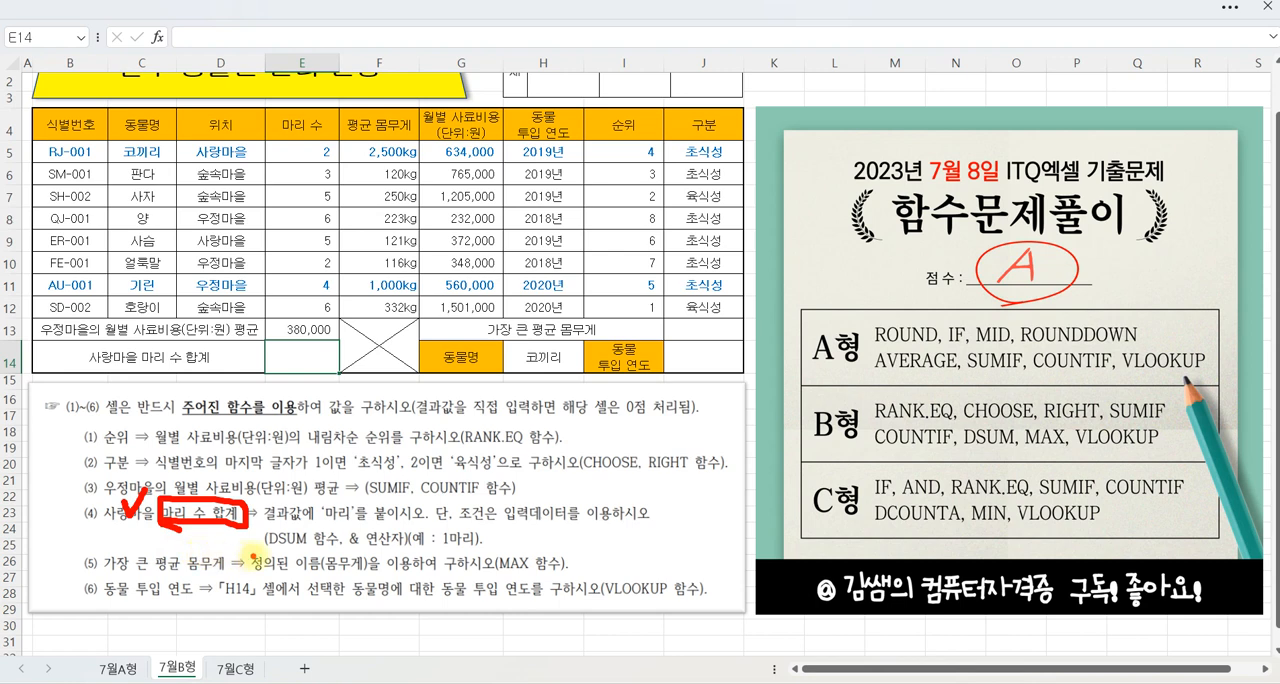
{"action": "left_click_drag", "start_coordinate": [264, 548], "coordinate": [306, 549]}
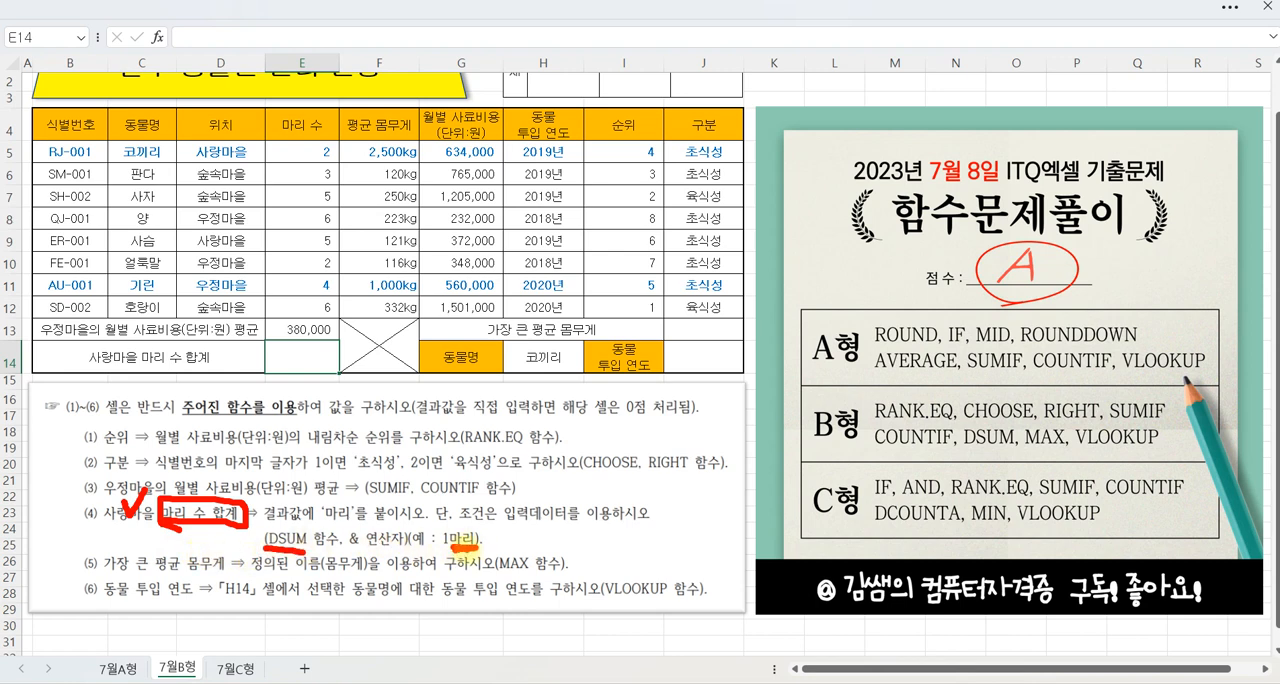
{"action": "left_click_drag", "start_coordinate": [282, 549], "coordinate": [309, 548]}
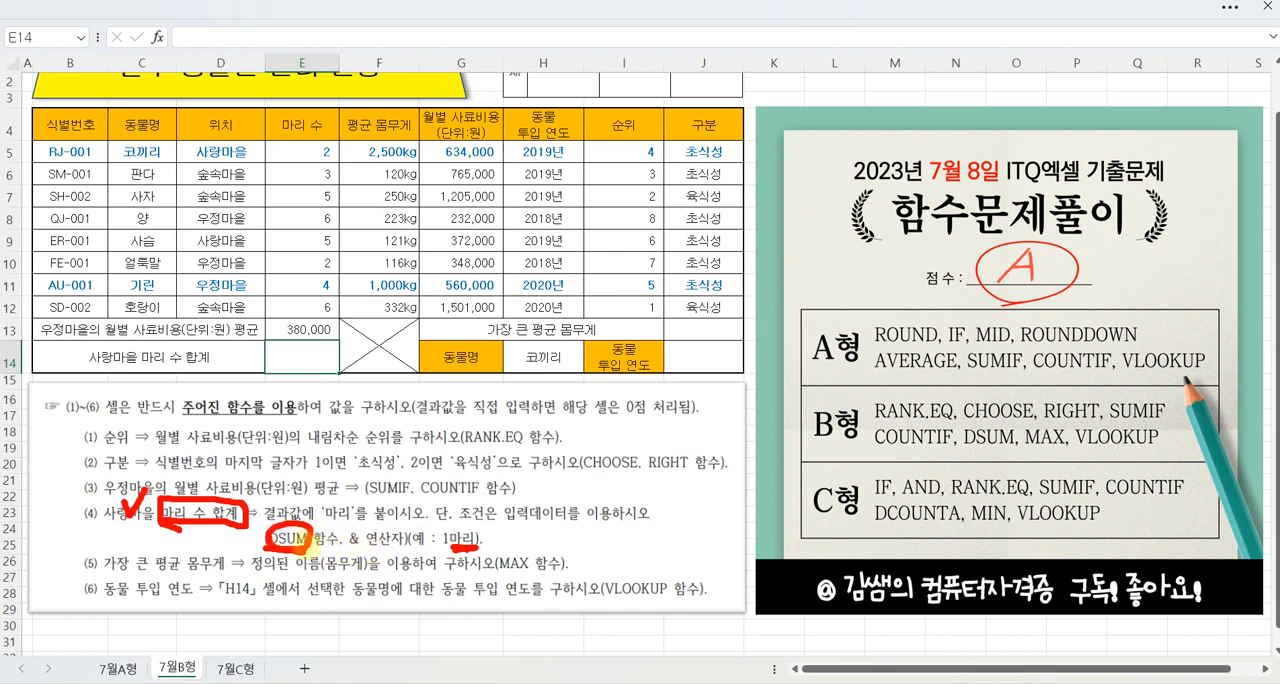
{"action": "key", "text": "Escape"}
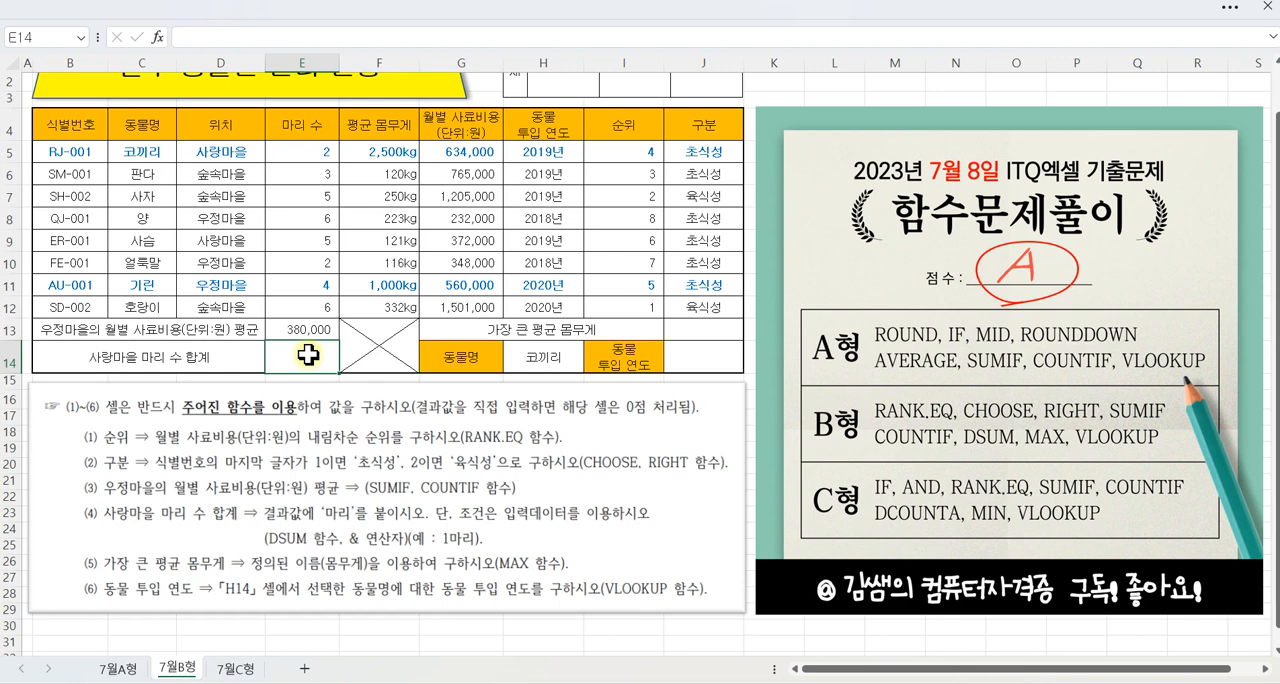
{"action": "left_click", "coordinate": [157, 37]}
{"action": "left_click_drag", "start_coordinate": [668, 317], "coordinate": [512, 205]}
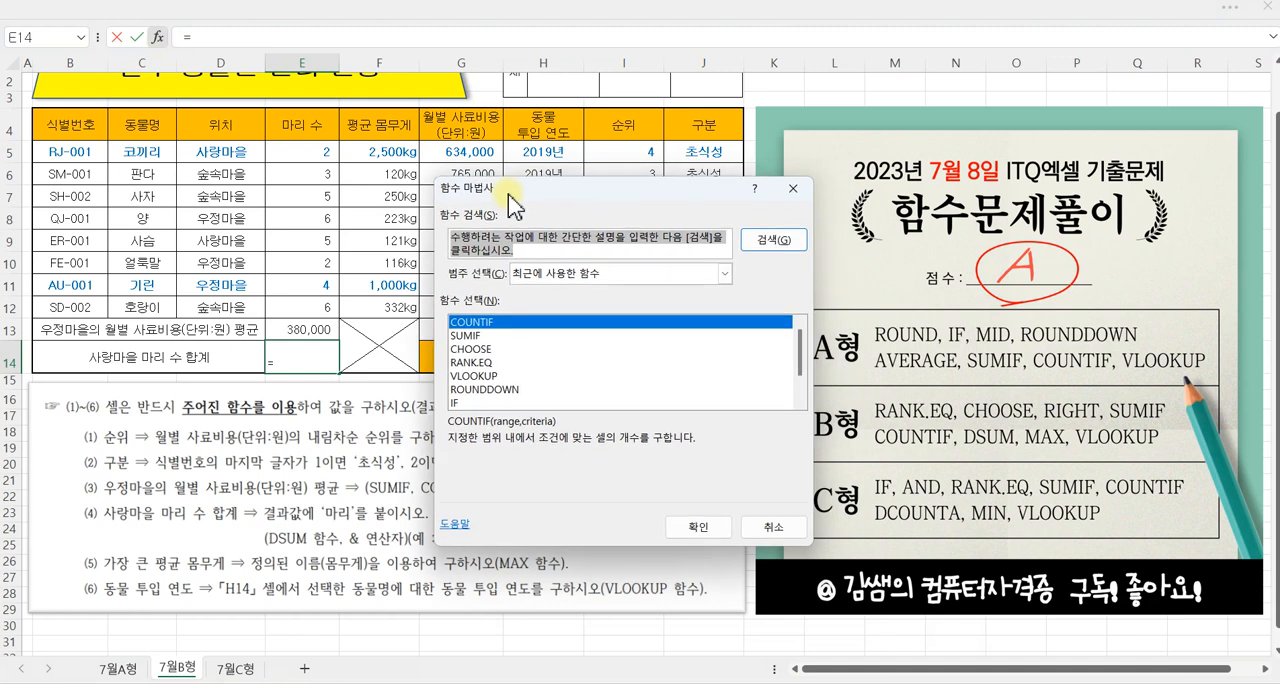
{"action": "type", "text": "DS"}
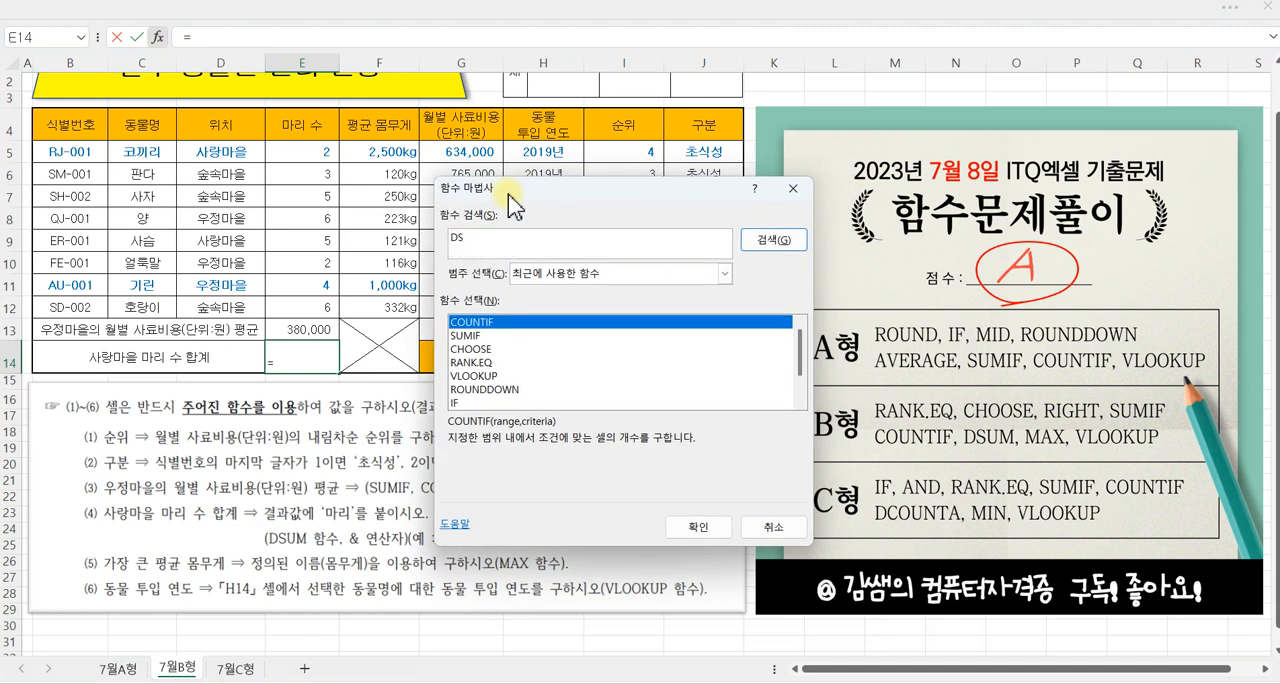
{"action": "key", "text": "Return"}
{"action": "left_click", "coordinate": [468, 349]}
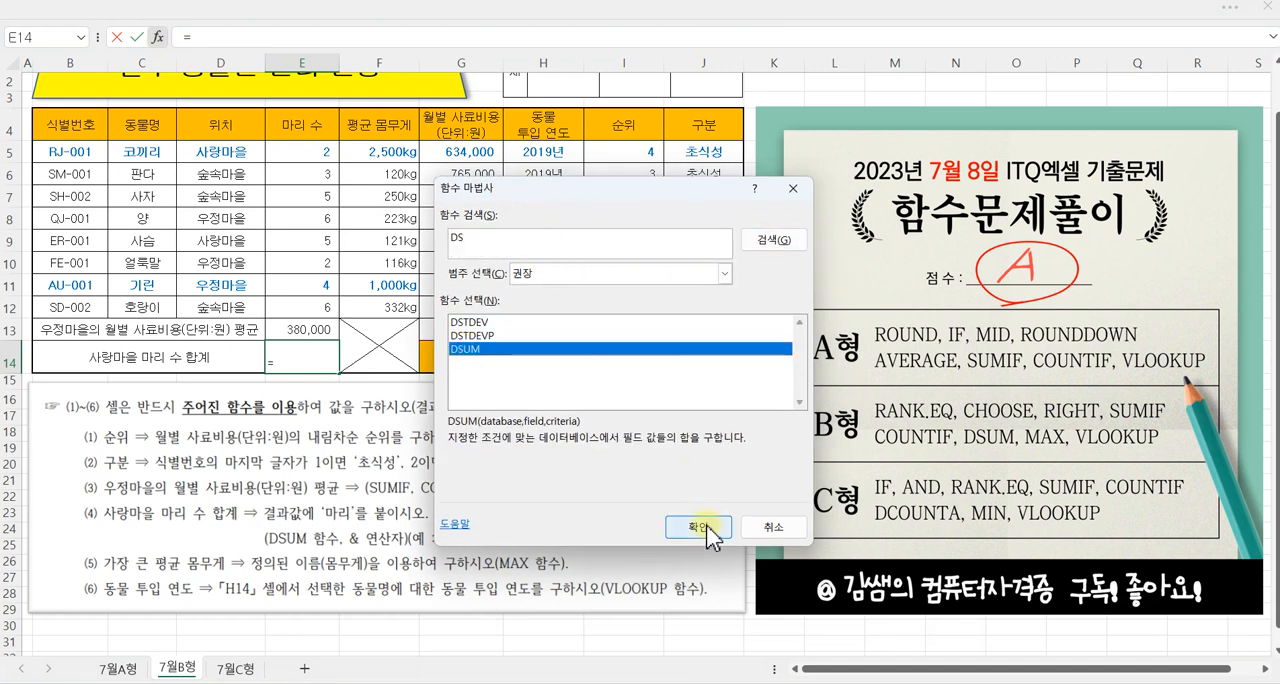
{"action": "left_click", "coordinate": [712, 535]}
{"action": "left_click_drag", "start_coordinate": [548, 201], "coordinate": [601, 205]}
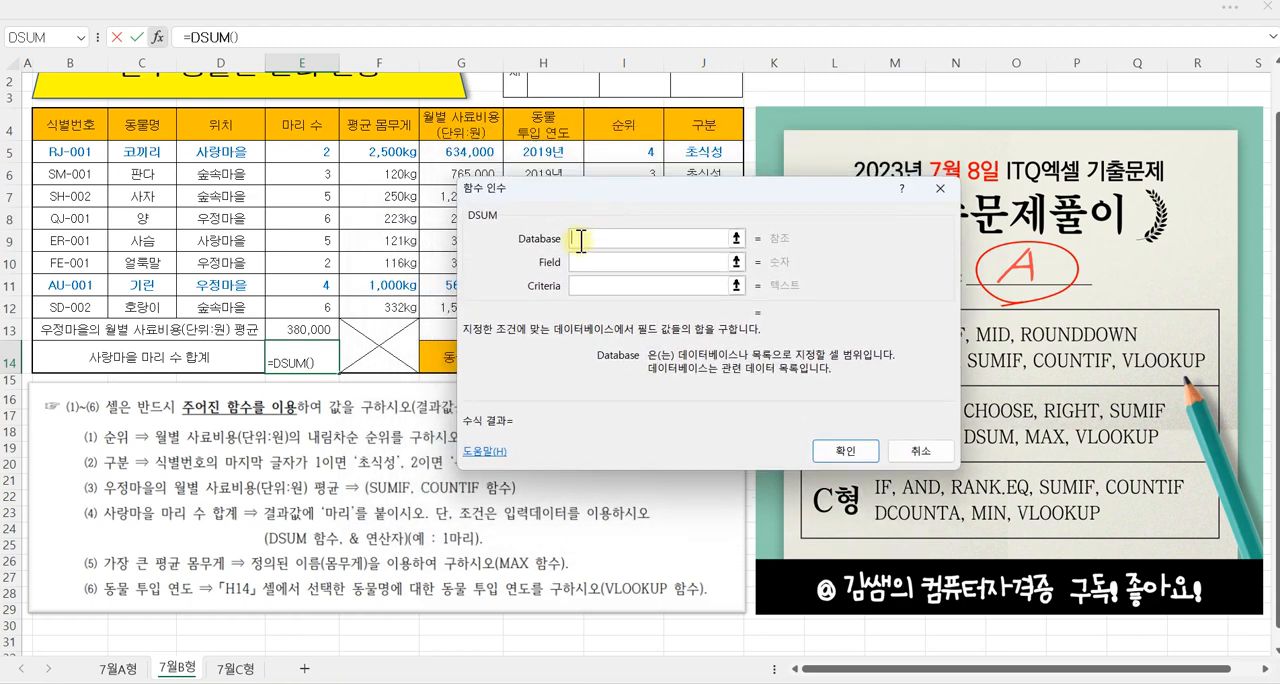
Step: Complete DSUM in E14 with database B4:H12, field 4 and criteria D4:D5
{"action": "left_click_drag", "start_coordinate": [68, 127], "coordinate": [543, 304]}
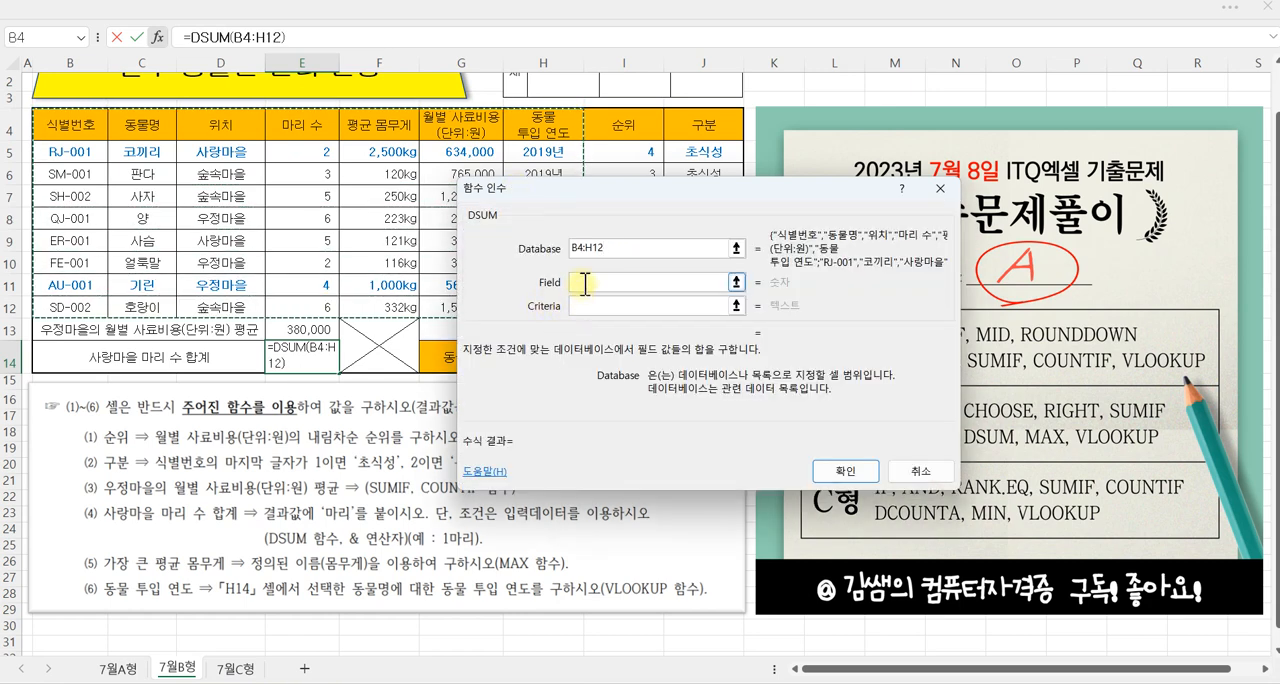
{"action": "left_click", "coordinate": [585, 283]}
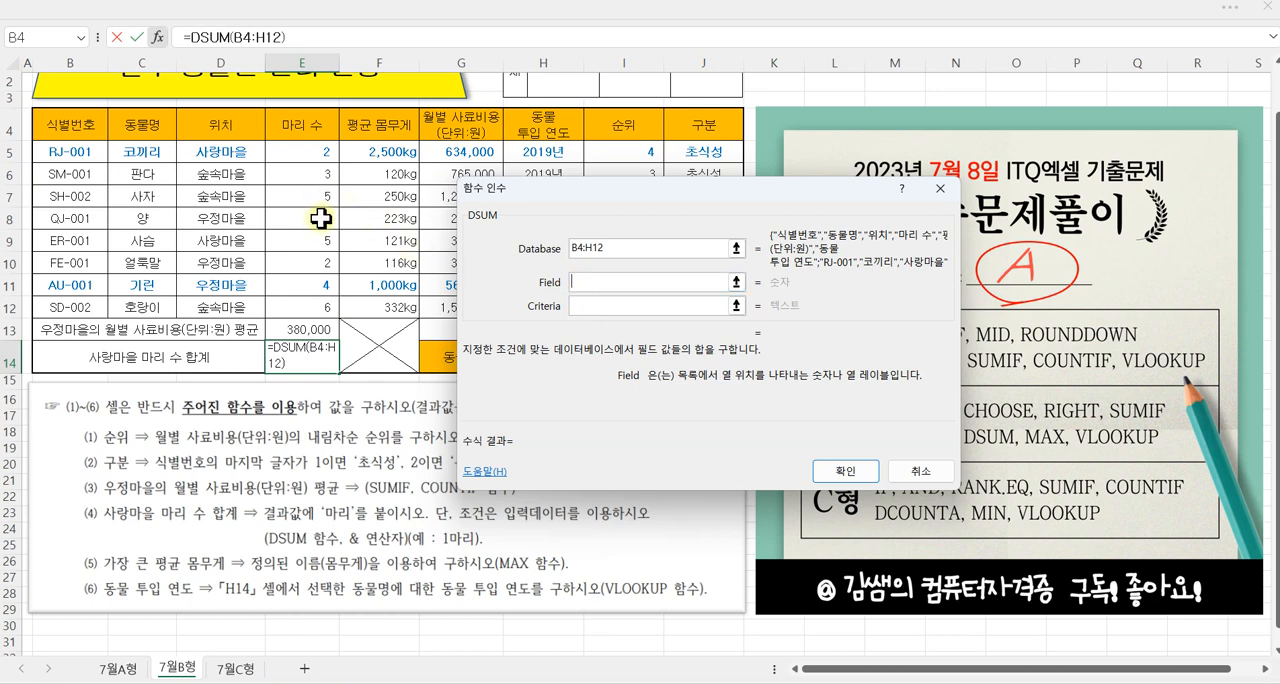
{"action": "left_click_drag", "start_coordinate": [72, 182], "coordinate": [73, 205]}
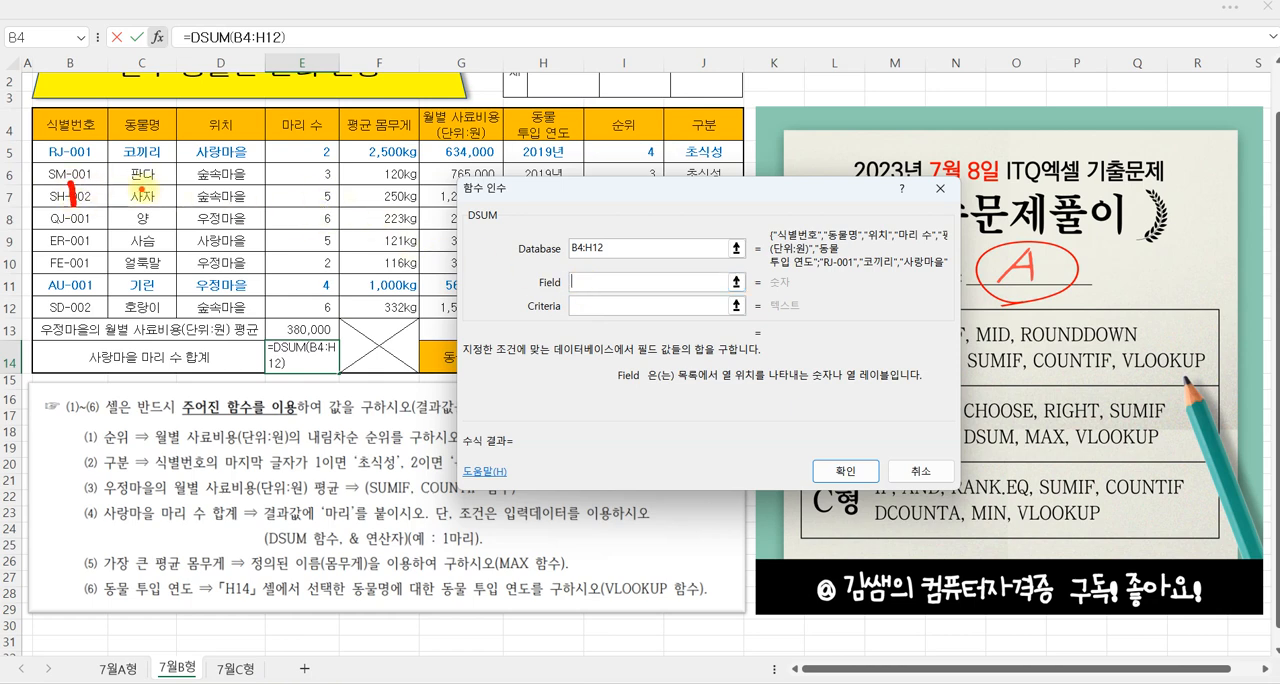
{"action": "mouse_move", "coordinate": [317, 193]}
{"action": "left_mouse_down"}
{"action": "mouse_move", "coordinate": [292, 209]}
{"action": "mouse_move", "coordinate": [328, 222]}
{"action": "mouse_move", "coordinate": [321, 238]}
{"action": "left_mouse_up"}
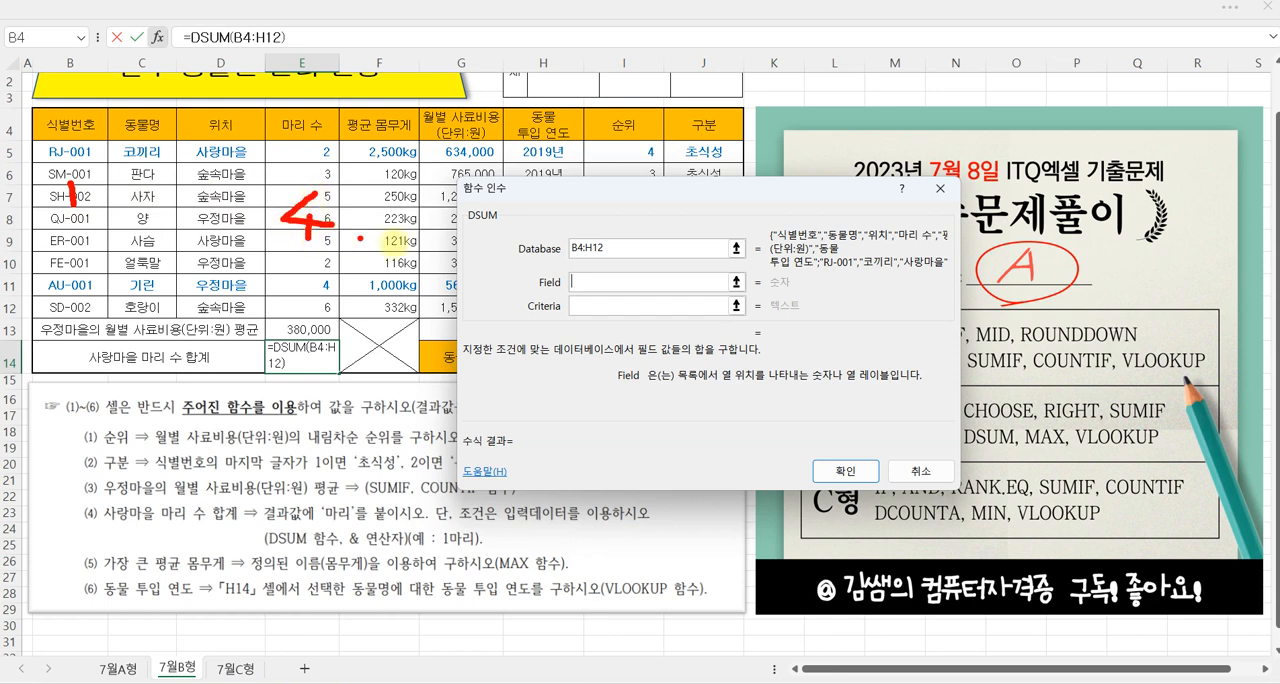
{"action": "key", "text": "Escape"}
{"action": "type", "text": "4"}
{"action": "left_click", "coordinate": [587, 305]}
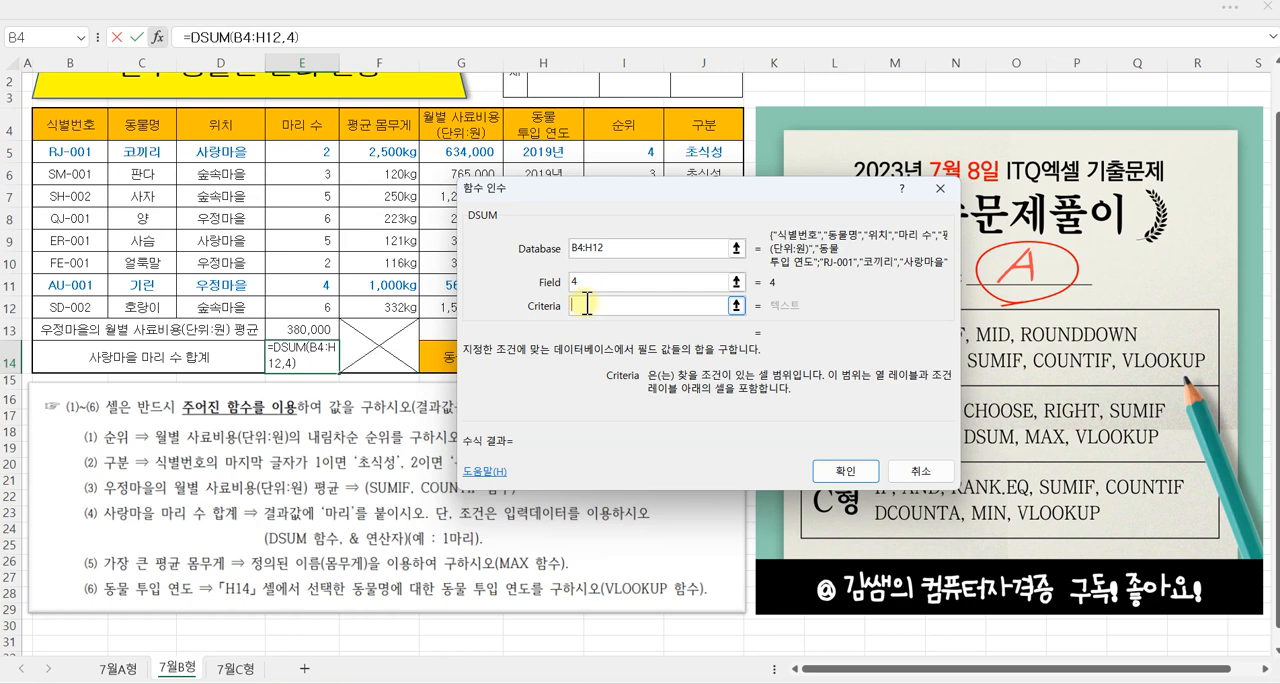
{"action": "left_click", "coordinate": [213, 140]}
{"action": "left_click_drag", "start_coordinate": [213, 140], "coordinate": [219, 155]}
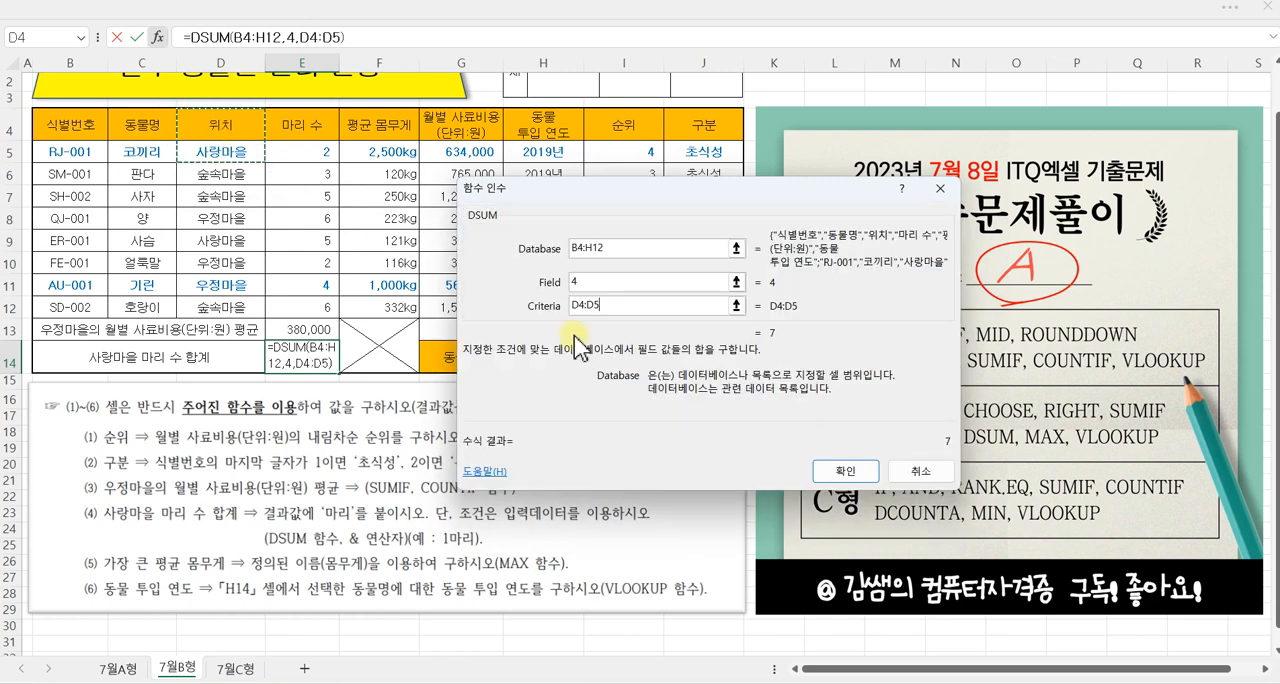
{"action": "left_click", "coordinate": [846, 472]}
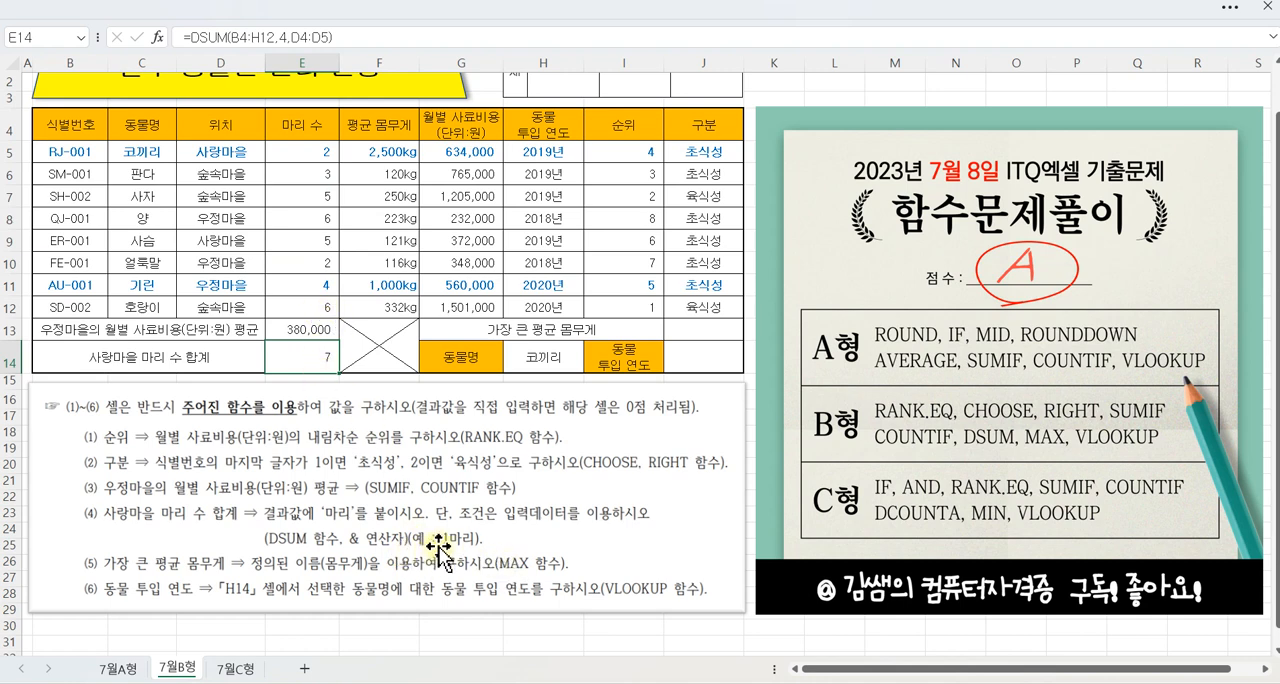
Step: Append &"마리" to the DSUM formula in E14 to add the unit text to the total
{"action": "left_click", "coordinate": [342, 35]}
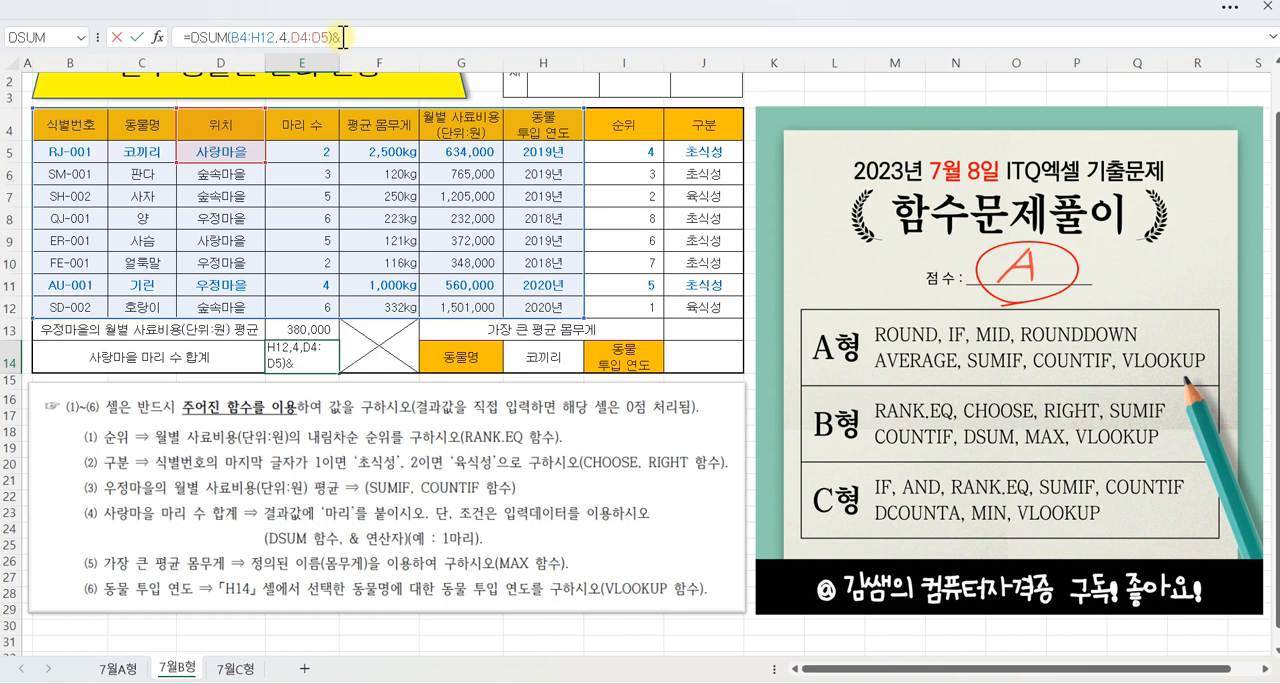
{"action": "type", "text": "\"마리"}
{"action": "left_click", "coordinate": [137, 38]}
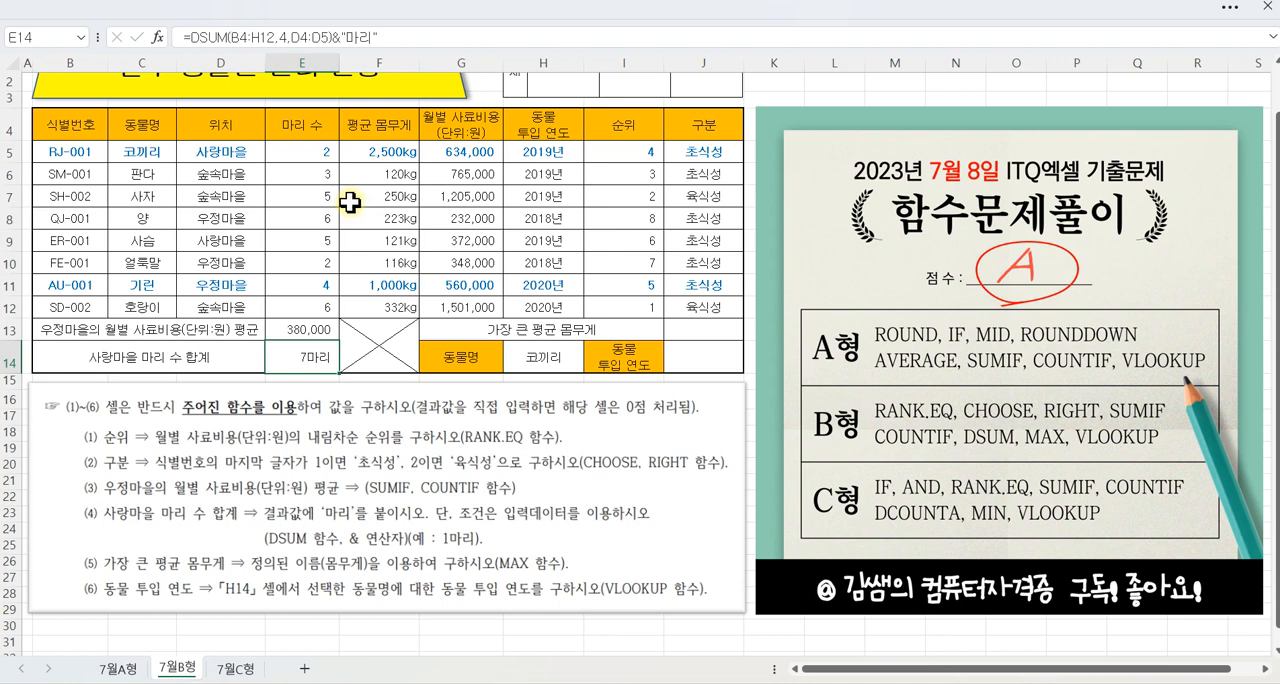
Step: Enter =MAX(몸무게) in J13 for the largest average weight, using the defined name for F5:F12
{"action": "left_click", "coordinate": [692, 331]}
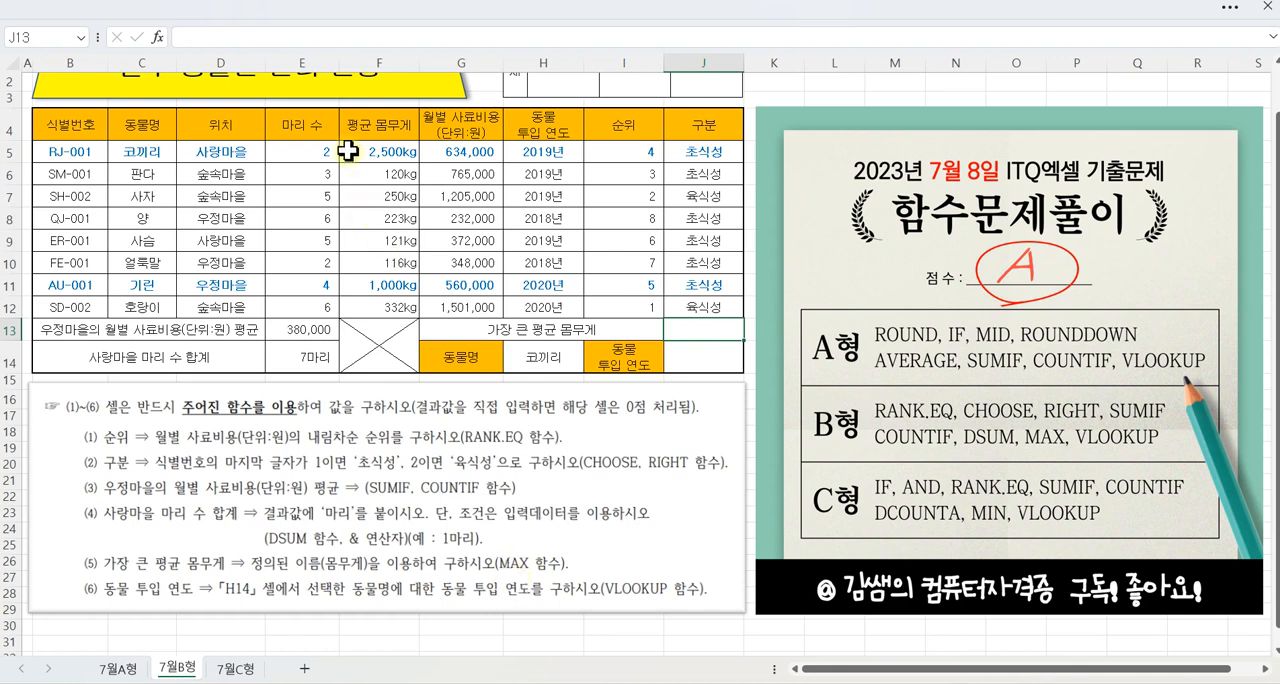
{"action": "mouse_move", "coordinate": [341, 138]}
{"action": "left_mouse_down"}
{"action": "mouse_move", "coordinate": [380, 172]}
{"action": "mouse_move", "coordinate": [424, 316]}
{"action": "left_mouse_up"}
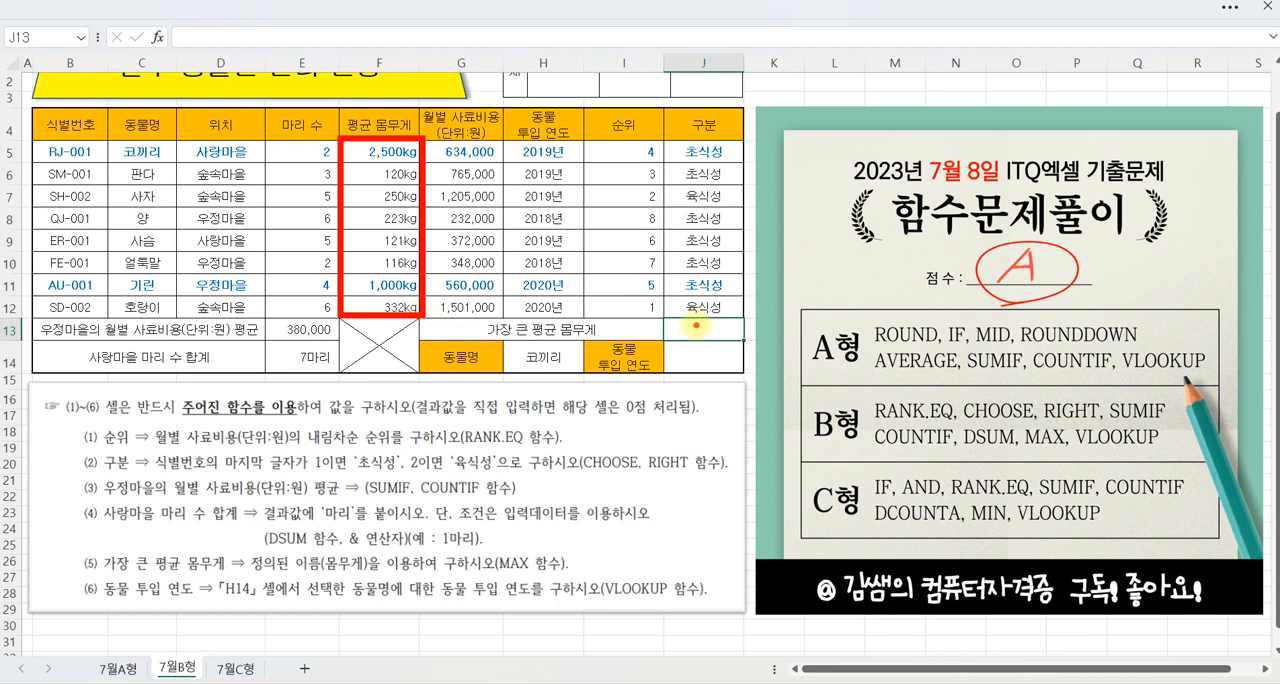
{"action": "mouse_move", "coordinate": [240, 549]}
{"action": "left_mouse_down"}
{"action": "mouse_move", "coordinate": [344, 586]}
{"action": "mouse_move", "coordinate": [379, 578]}
{"action": "left_mouse_up"}
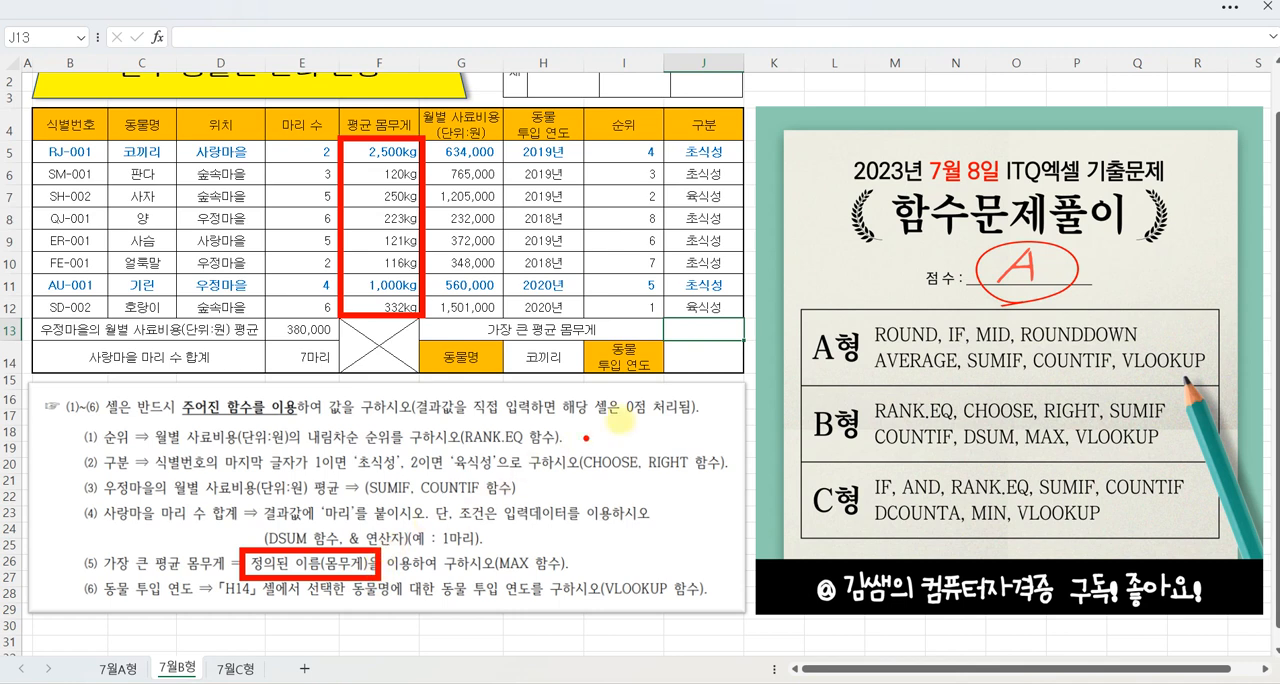
{"action": "key", "text": "Escape"}
{"action": "type", "text": "="}
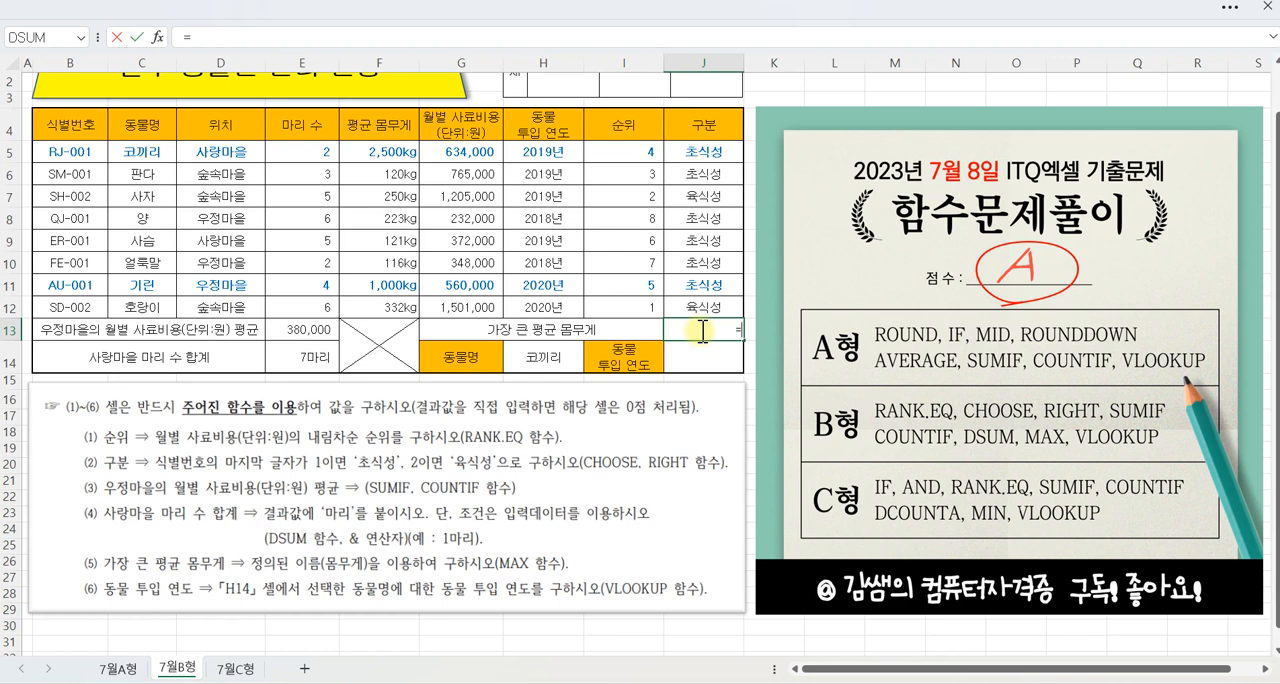
{"action": "type", "text": "MA"}
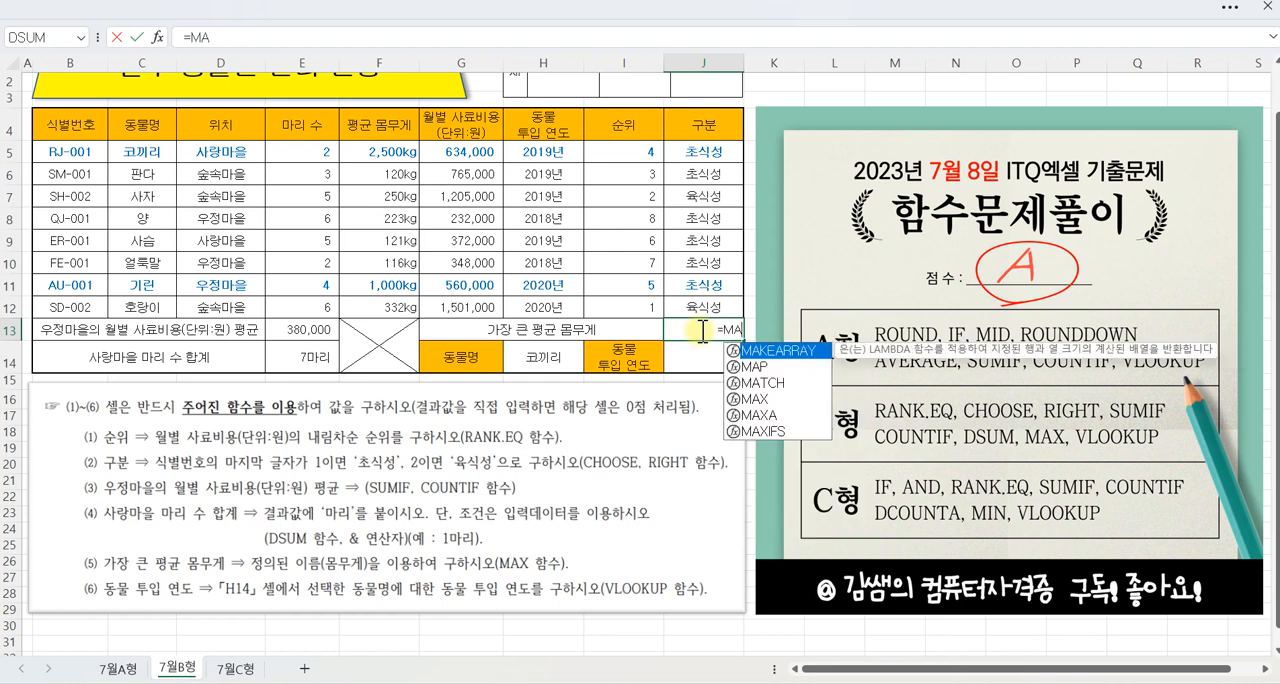
{"action": "type", "text": "X"}
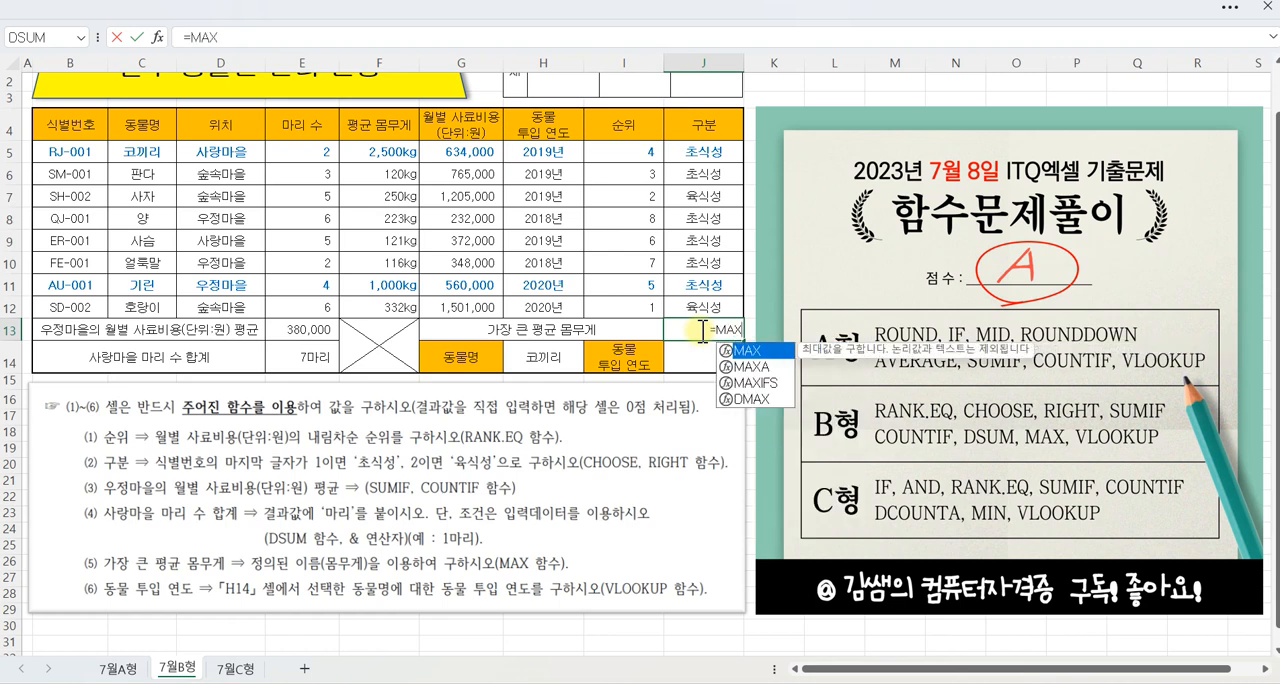
{"action": "key", "text": "ctrl+a"}
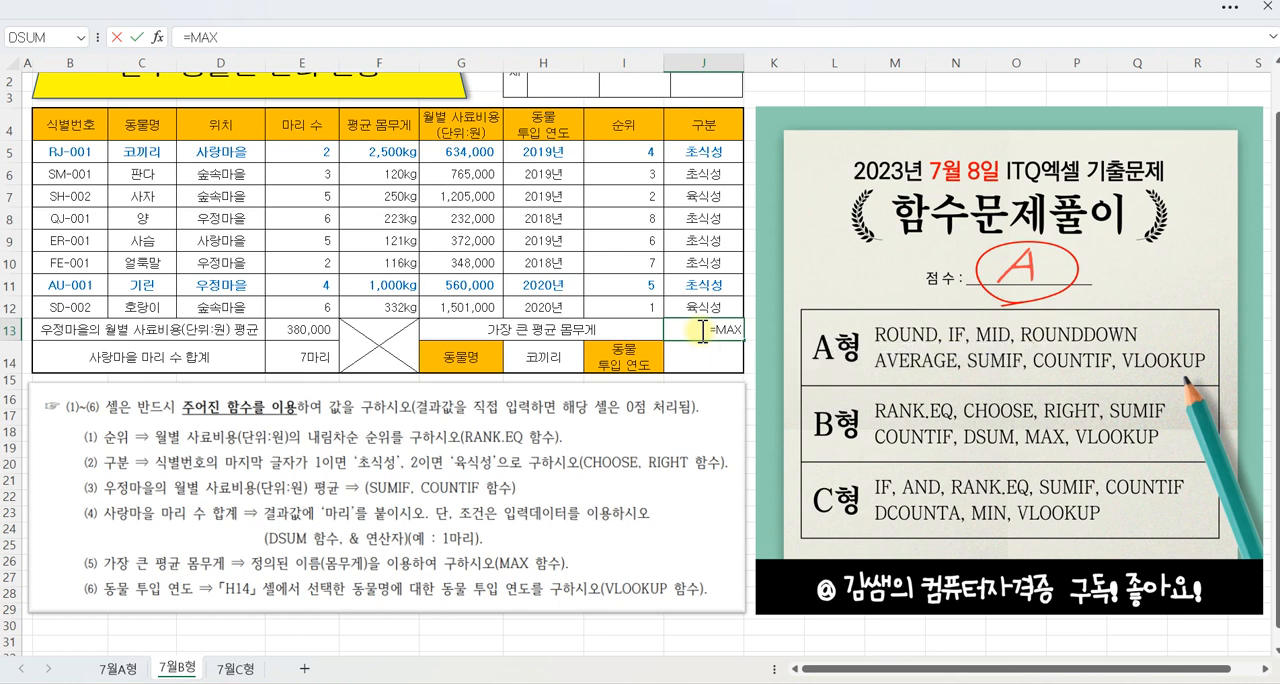
{"action": "type", "text": "("}
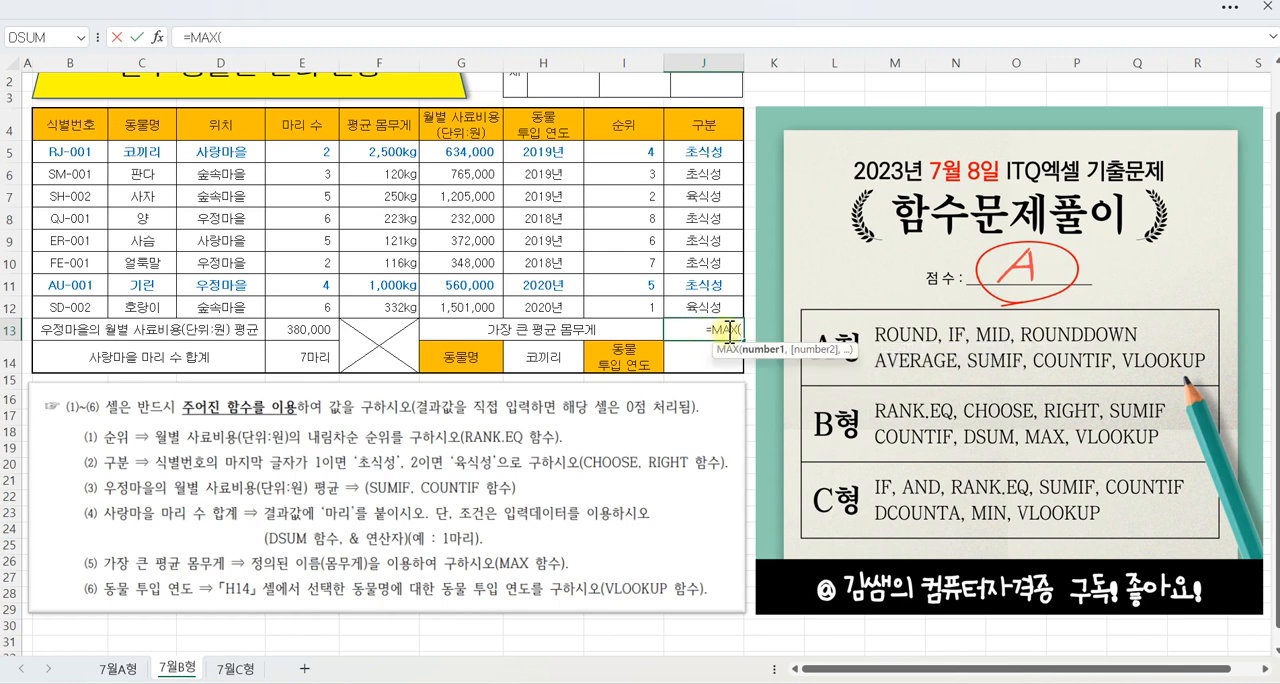
{"action": "left_click_drag", "start_coordinate": [398, 152], "coordinate": [385, 297]}
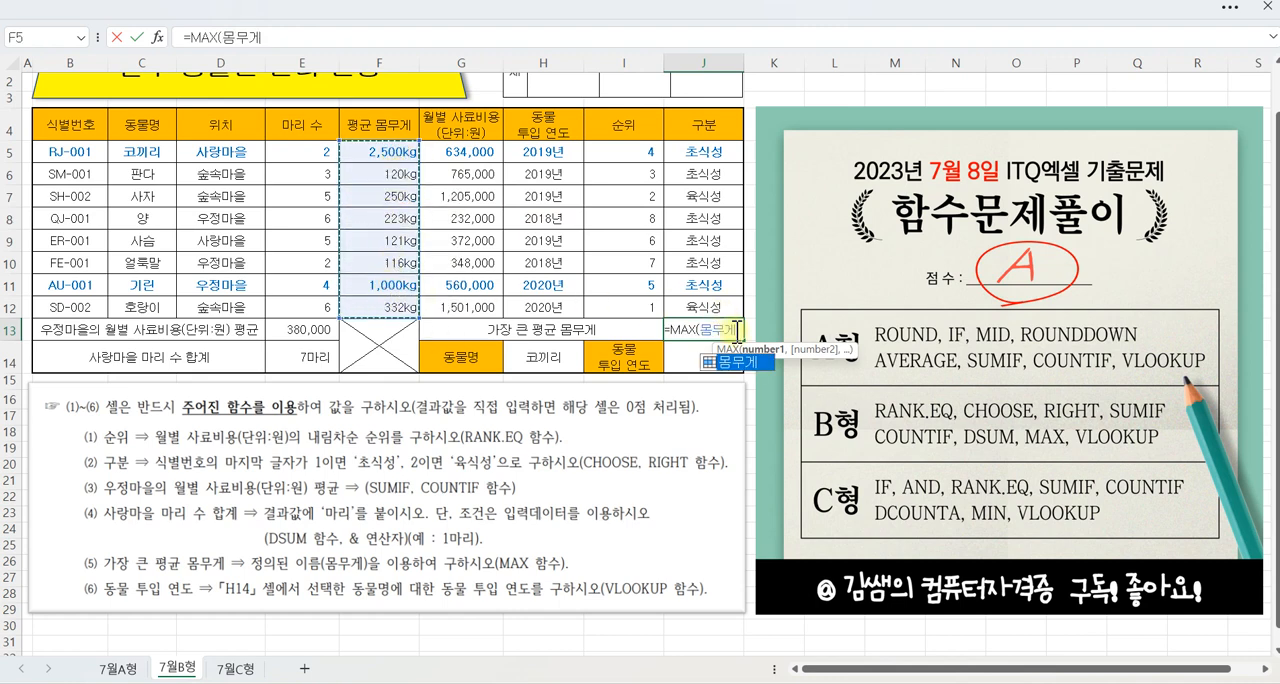
{"action": "type", "text": ")"}
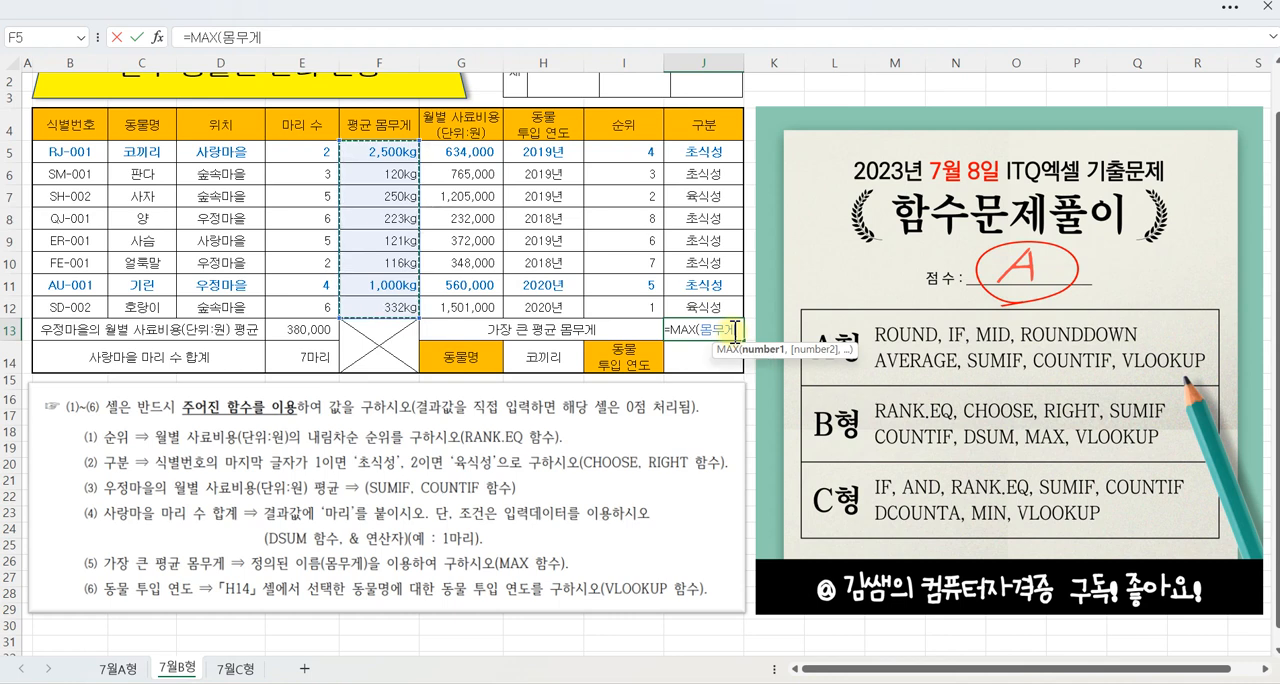
{"action": "left_click", "coordinate": [136, 38]}
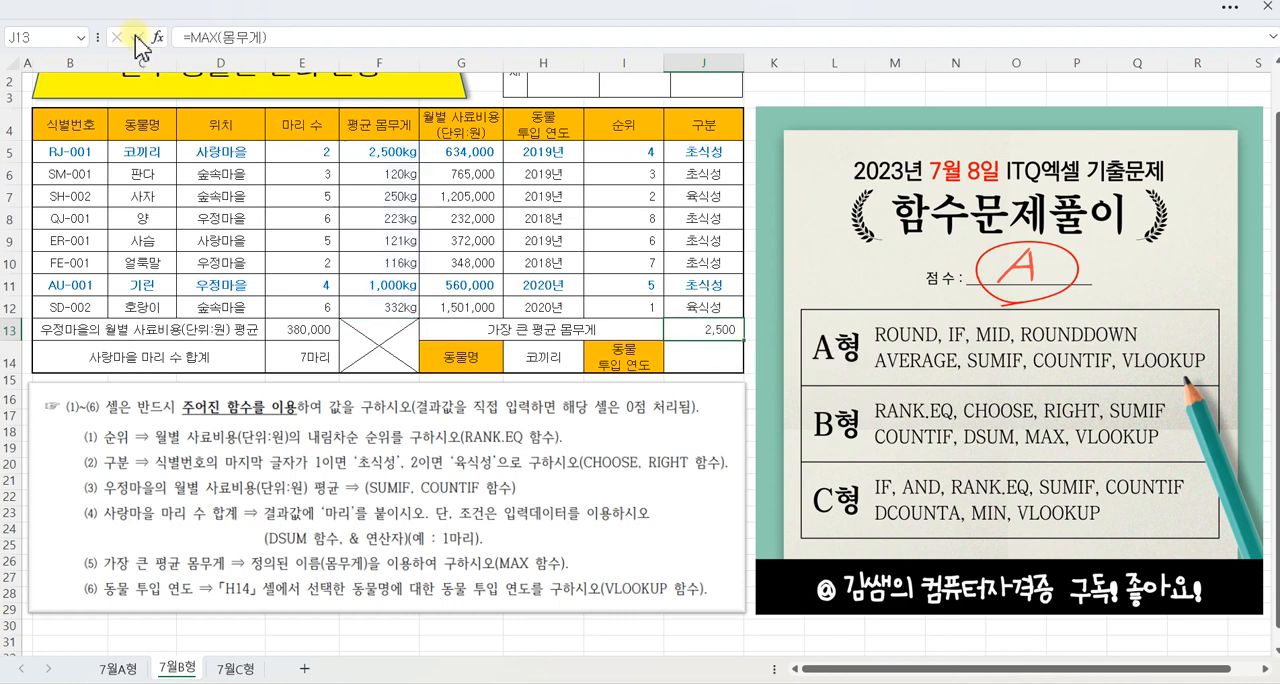
Step: Insert the VLOOKUP function into J14, the cell for the 동물 투입 연도 result, opening its arguments
{"action": "left_click", "coordinate": [706, 361]}
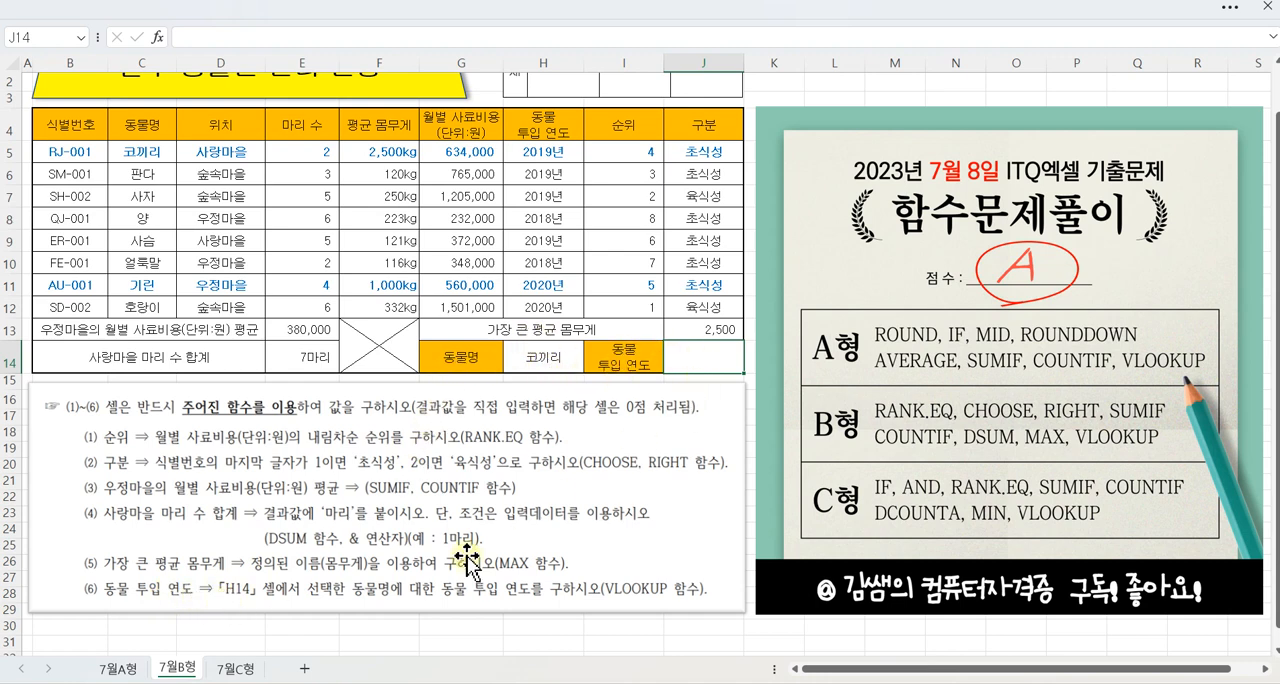
{"action": "mouse_move", "coordinate": [270, 606]}
{"action": "left_mouse_down"}
{"action": "mouse_move", "coordinate": [250, 582]}
{"action": "mouse_move", "coordinate": [272, 602]}
{"action": "left_mouse_up"}
{"action": "left_click_drag", "start_coordinate": [350, 601], "coordinate": [518, 601]}
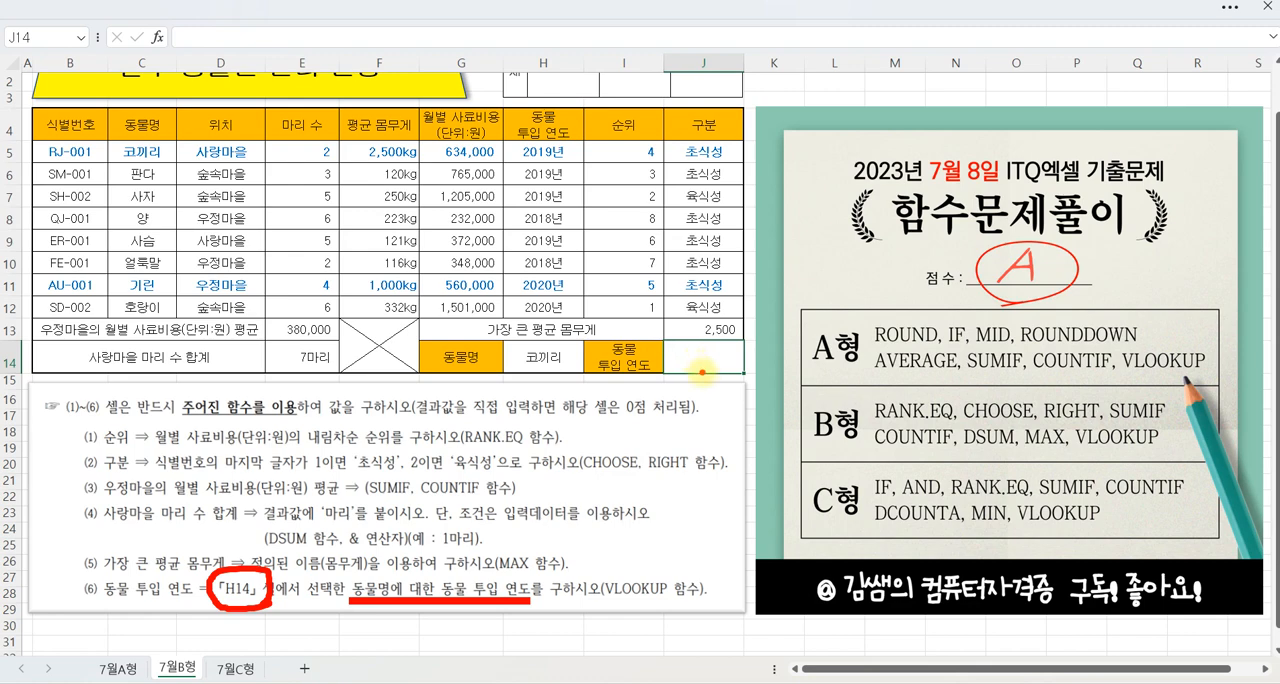
{"action": "key", "text": "Escape"}
{"action": "left_click", "coordinate": [157, 37]}
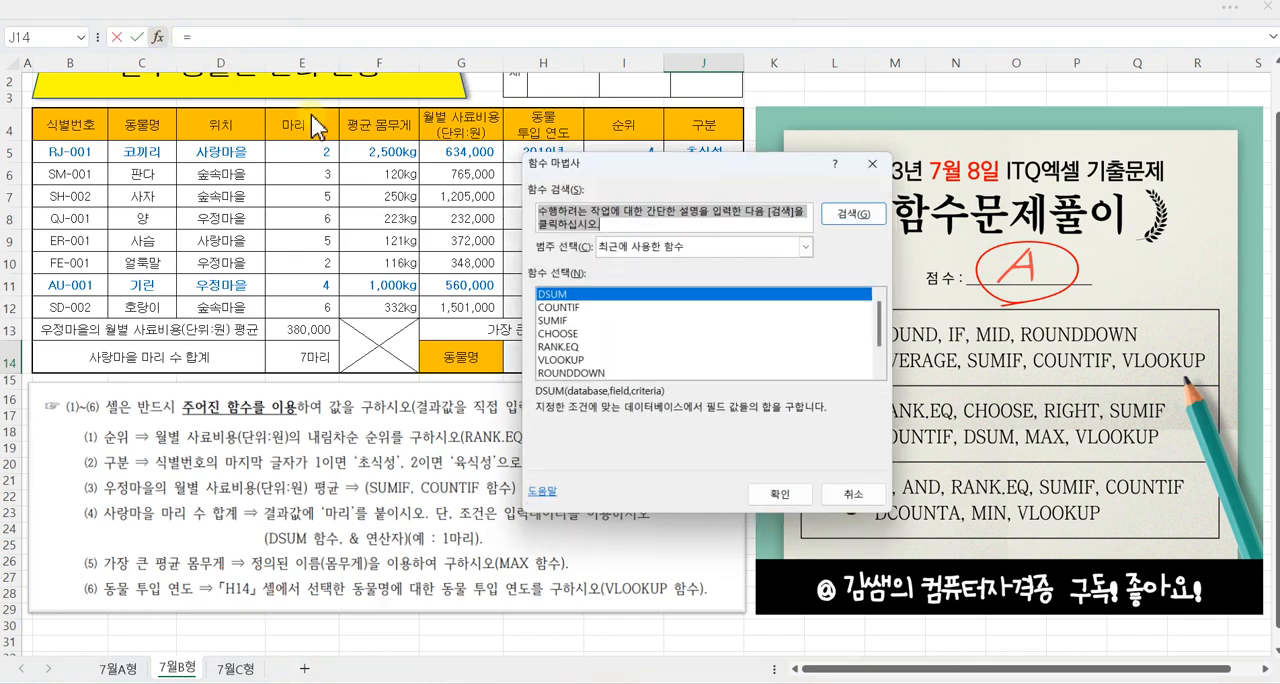
{"action": "left_click", "coordinate": [550, 361]}
{"action": "left_click", "coordinate": [771, 500]}
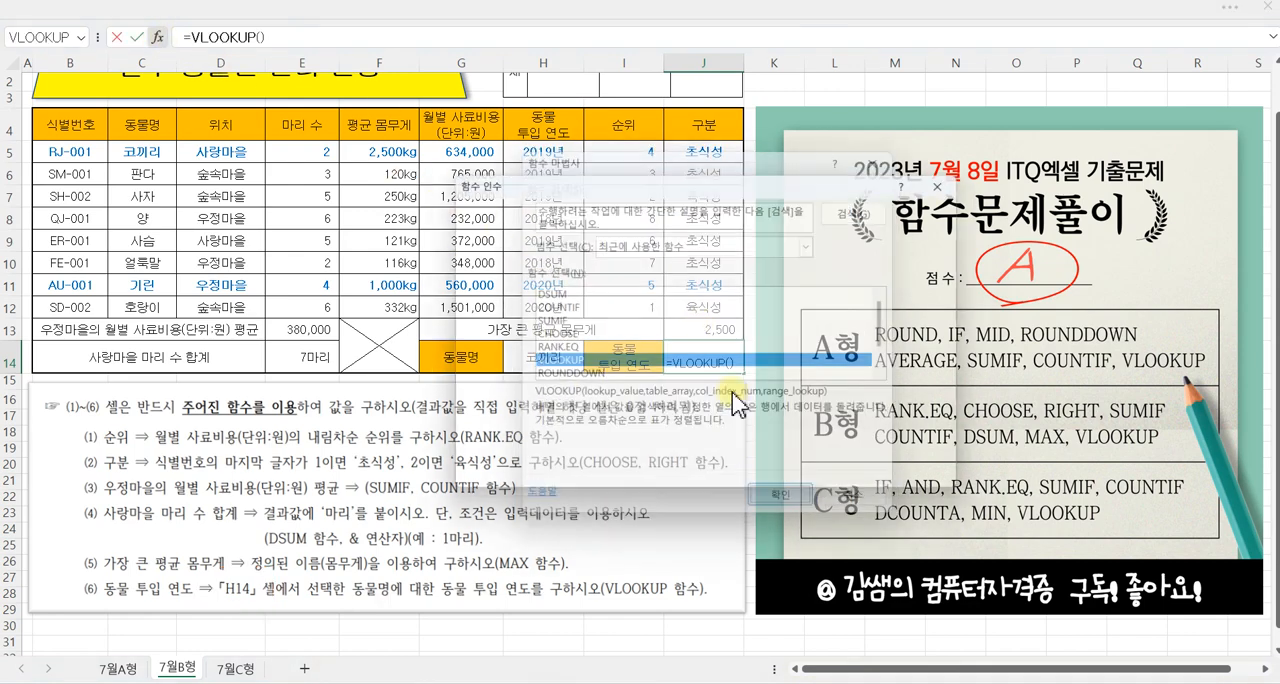
Step: Set the VLOOKUP arguments in J14 to lookup value H14 and table array C5:H12
{"action": "left_click_drag", "start_coordinate": [605, 192], "coordinate": [913, 164]}
{"action": "left_click", "coordinate": [904, 200]}
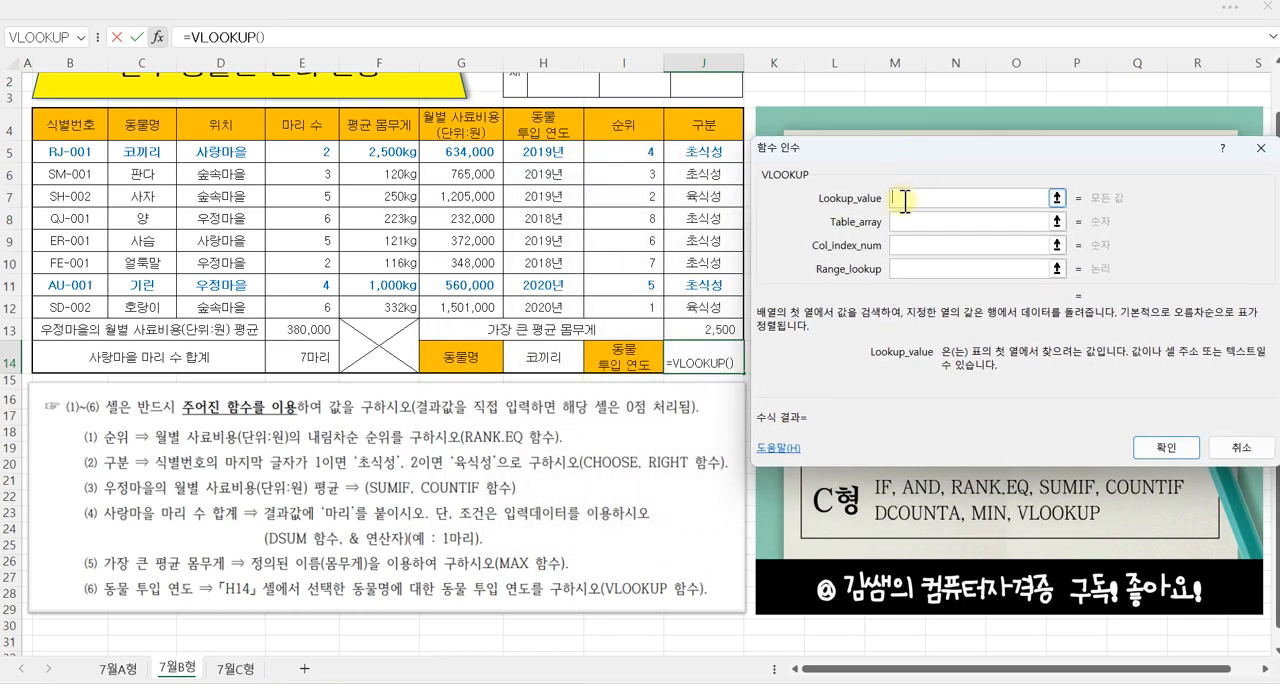
{"action": "left_click", "coordinate": [565, 357]}
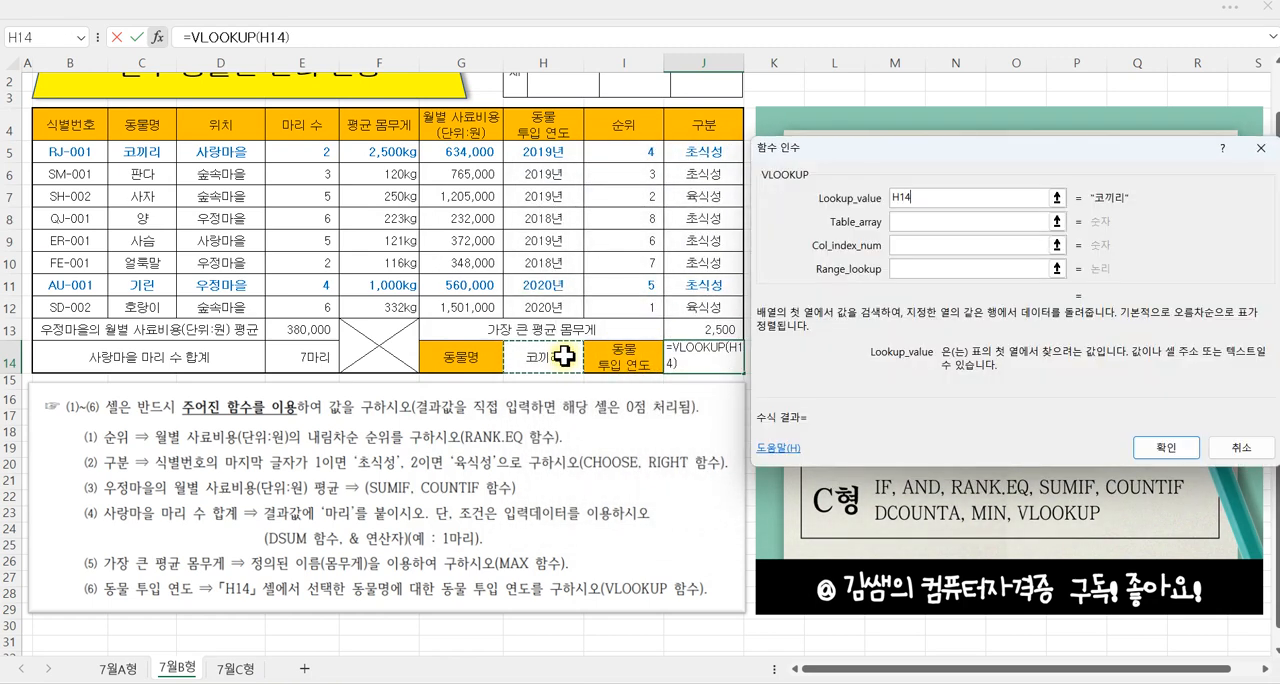
{"action": "left_click", "coordinate": [915, 222]}
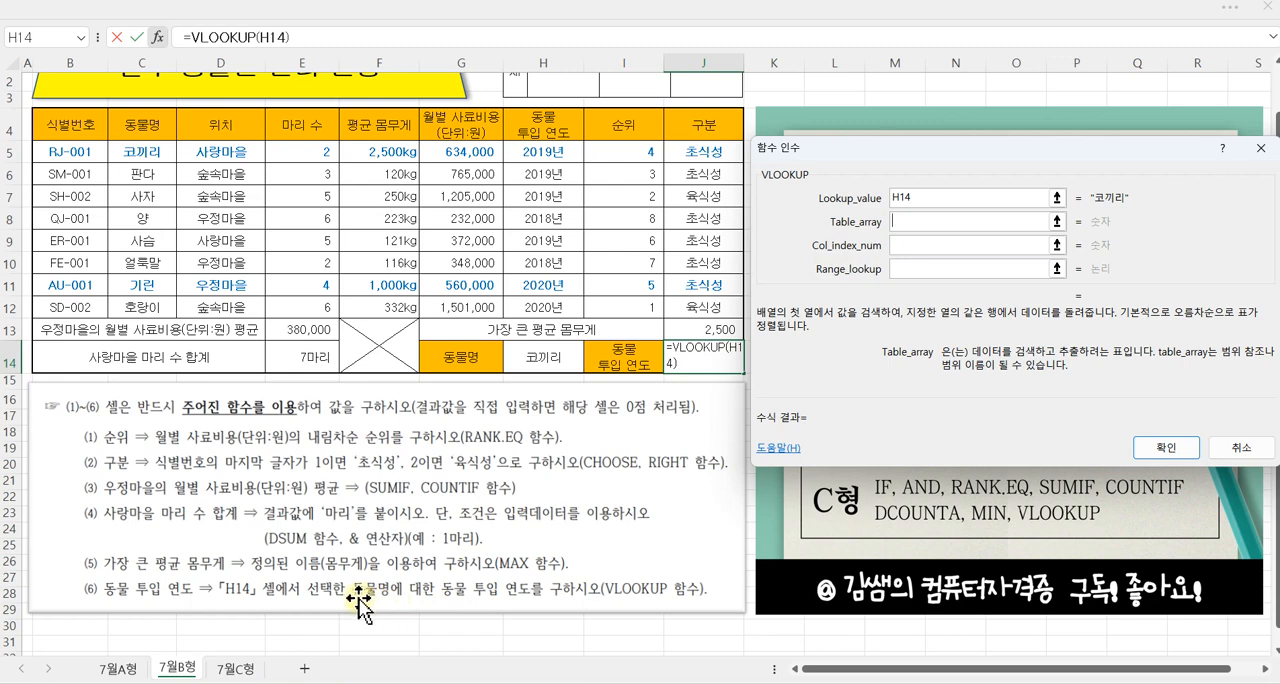
{"action": "left_click", "coordinate": [148, 154]}
{"action": "left_click_drag", "start_coordinate": [148, 154], "coordinate": [537, 301]}
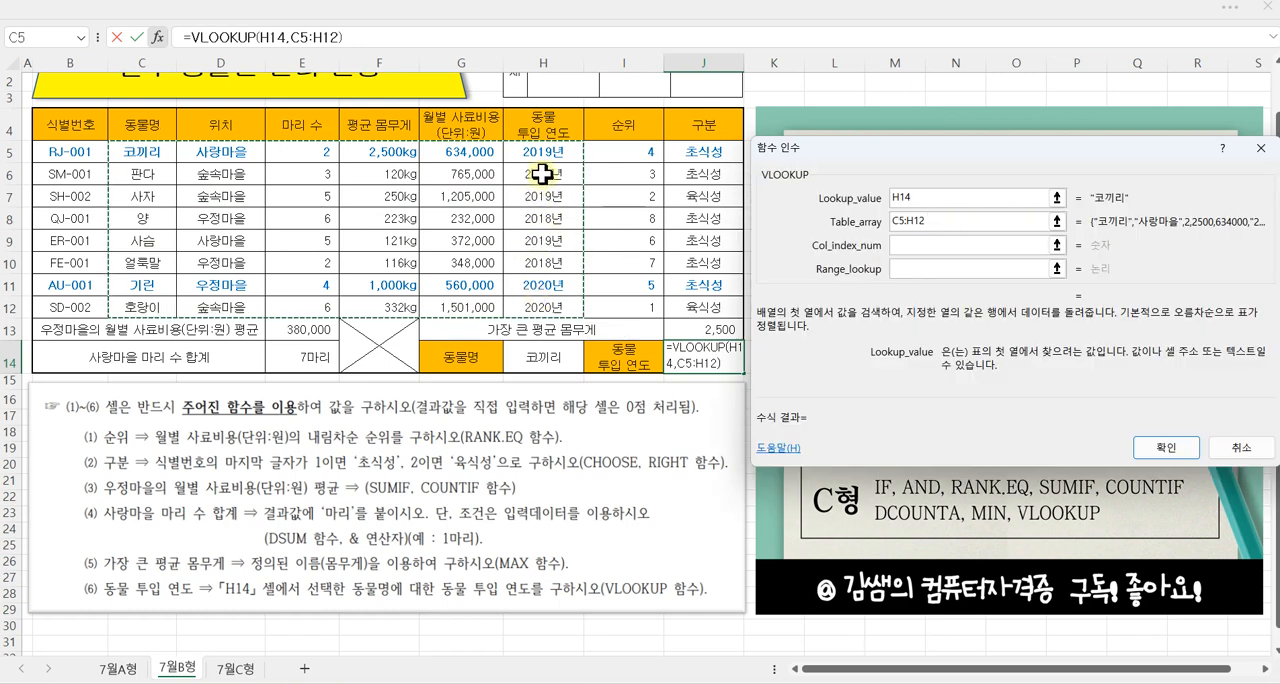
{"action": "type", "text": "@"}
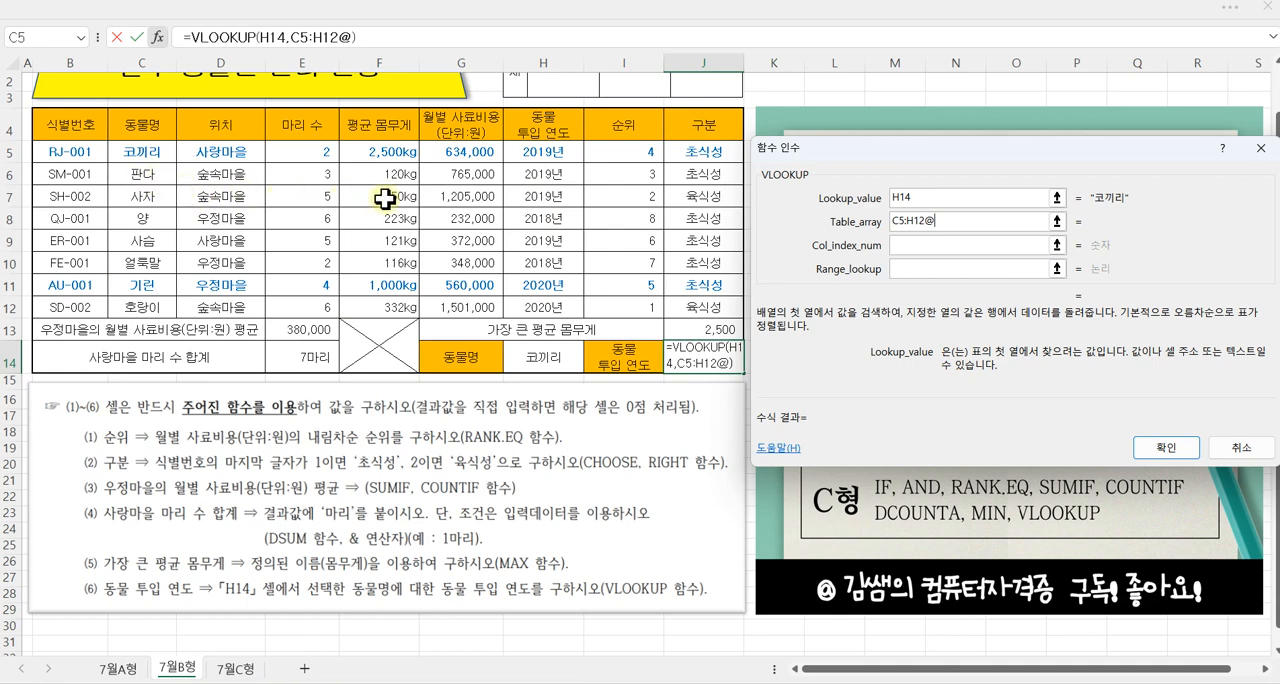
{"action": "key", "text": "BackSpace"}
Step: Finish the VLOOKUP in J14 with column index 6 and range lookup 0 for an exact match
{"action": "left_click", "coordinate": [910, 244]}
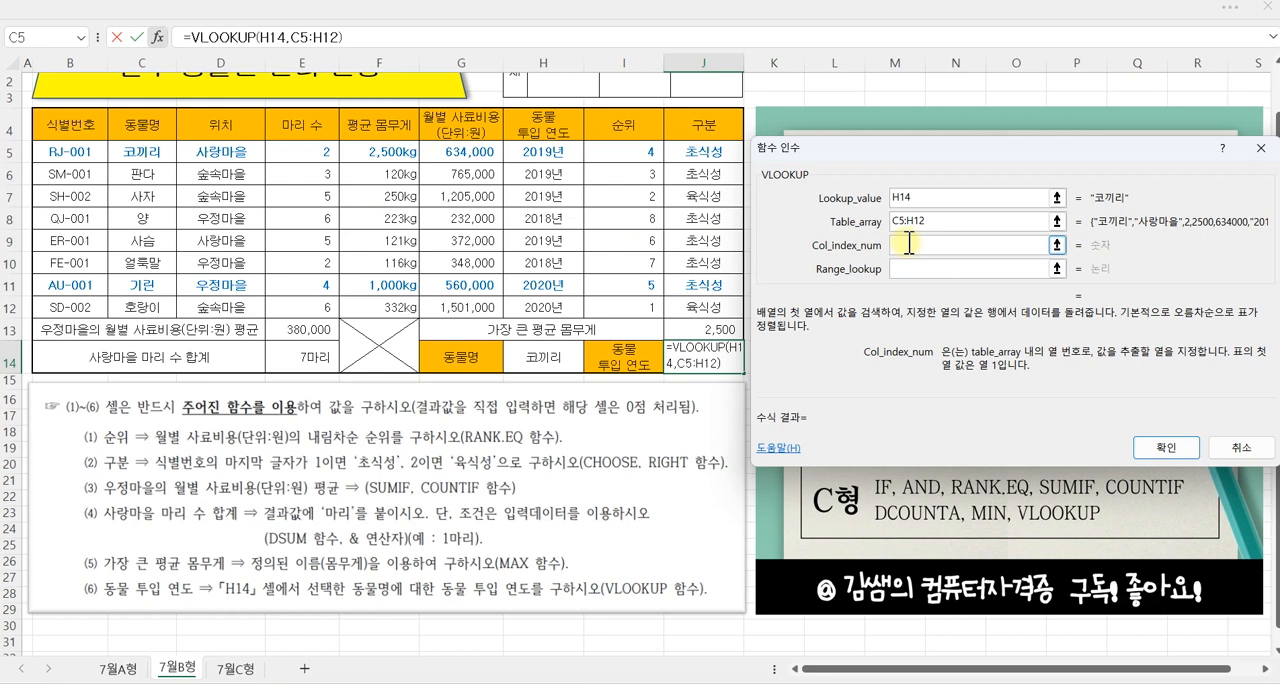
{"action": "type", "text": "6"}
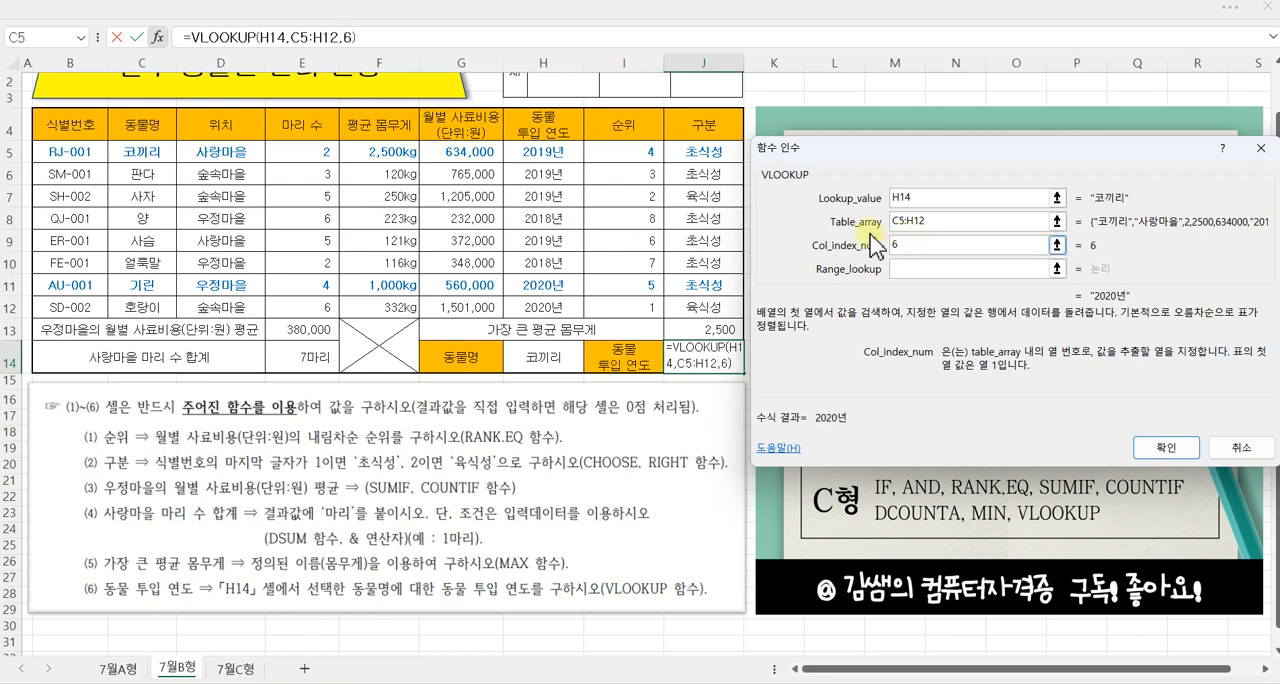
{"action": "mouse_move", "coordinate": [108, 143]}
{"action": "left_mouse_down"}
{"action": "mouse_move", "coordinate": [405, 200]}
{"action": "mouse_move", "coordinate": [560, 270]}
{"action": "mouse_move", "coordinate": [586, 313]}
{"action": "left_mouse_up"}
{"action": "left_click_drag", "start_coordinate": [147, 193], "coordinate": [142, 232]}
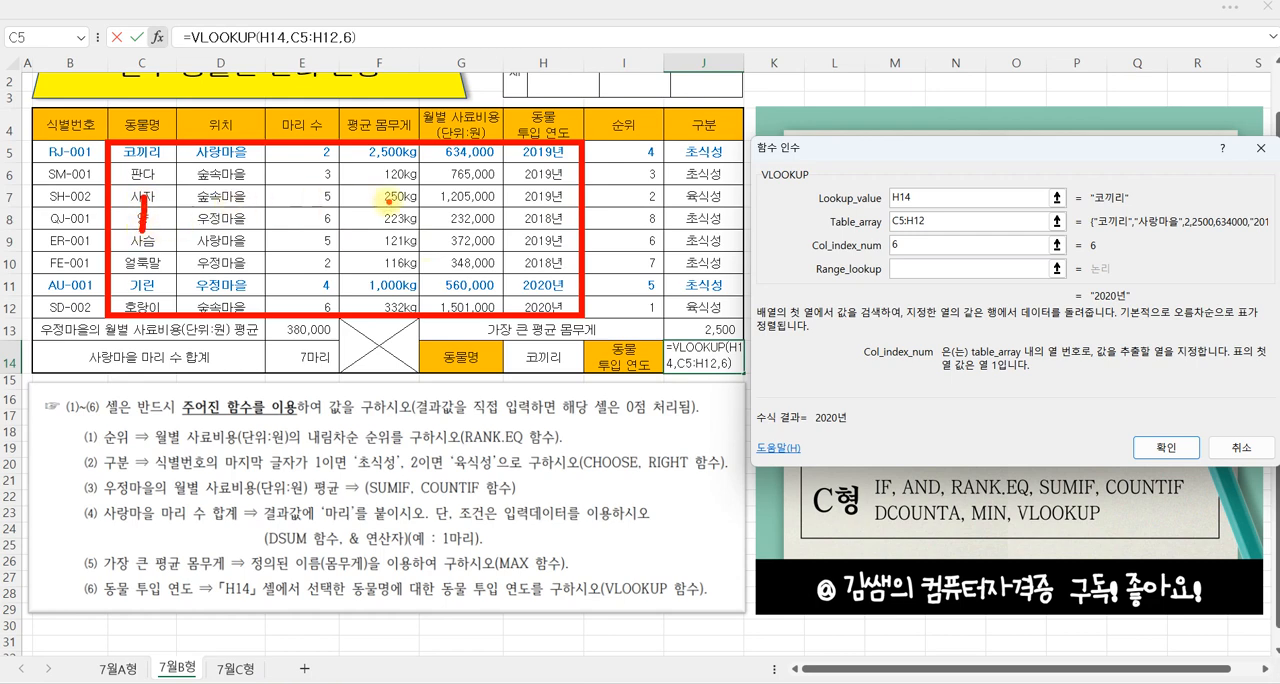
{"action": "mouse_move", "coordinate": [545, 183]}
{"action": "left_mouse_down"}
{"action": "mouse_move", "coordinate": [522, 232]}
{"action": "mouse_move", "coordinate": [528, 215]}
{"action": "mouse_move", "coordinate": [880, 246]}
{"action": "mouse_move", "coordinate": [866, 257]}
{"action": "left_mouse_up"}
{"action": "key", "text": "Escape"}
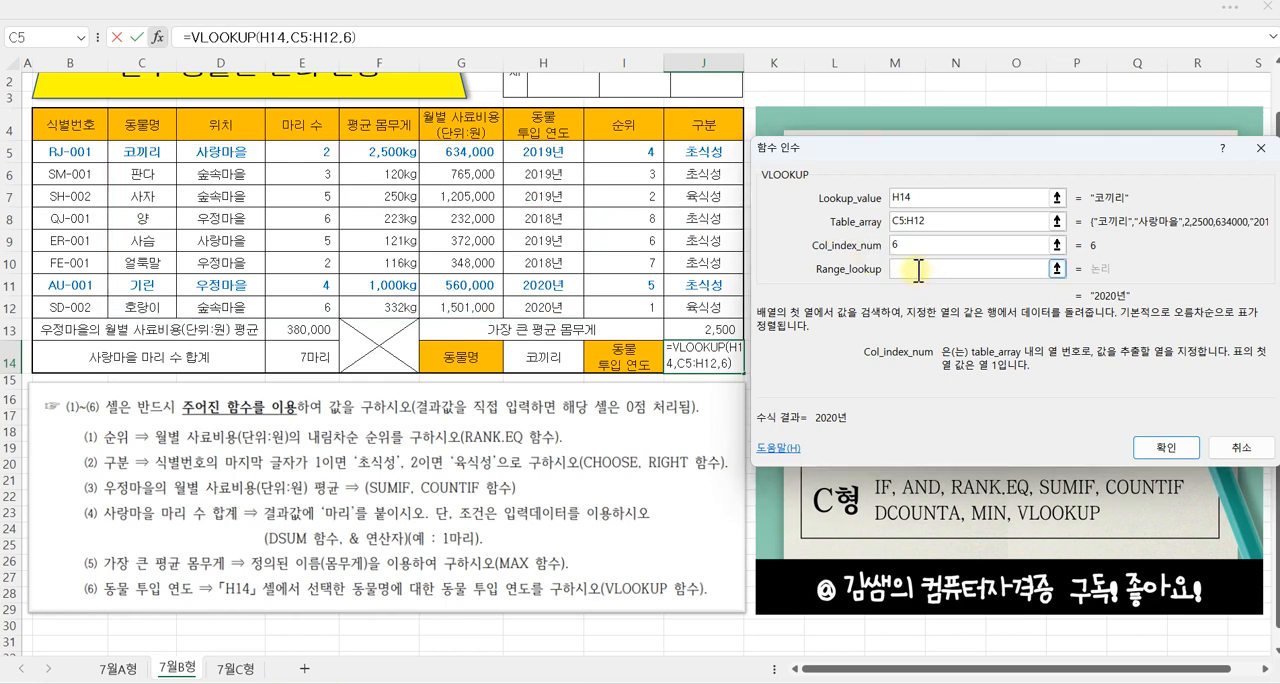
{"action": "left_click", "coordinate": [918, 269]}
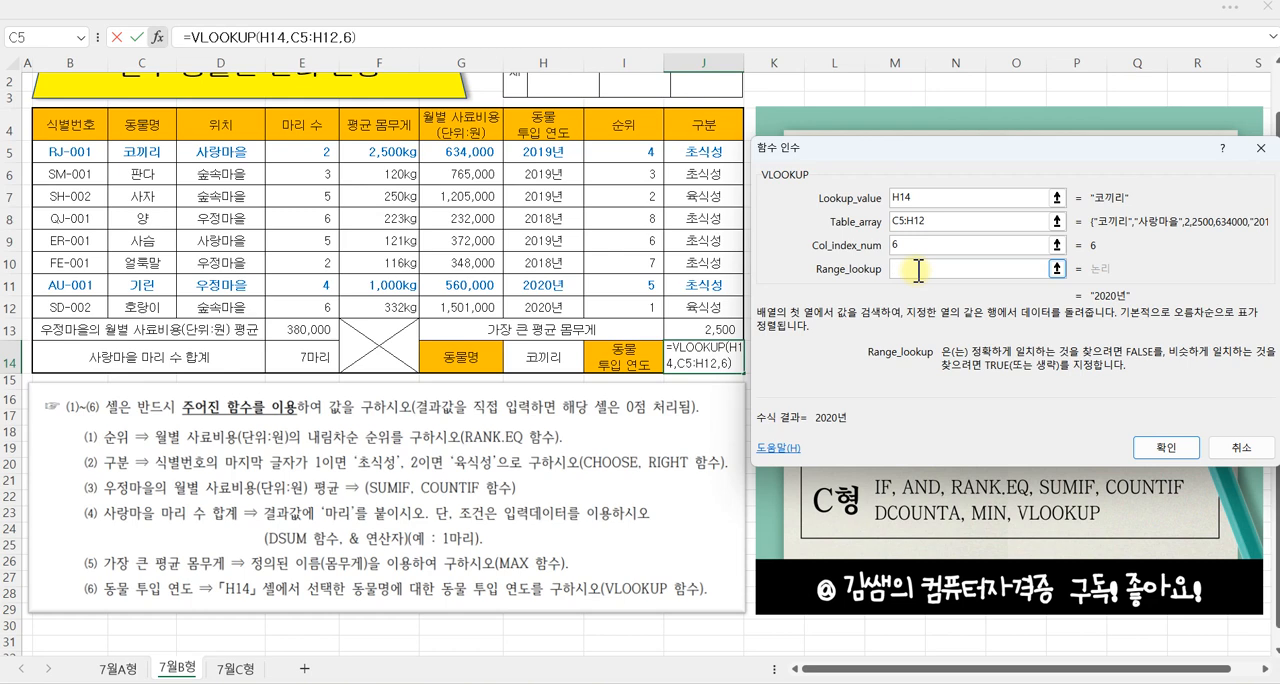
{"action": "type", "text": "0"}
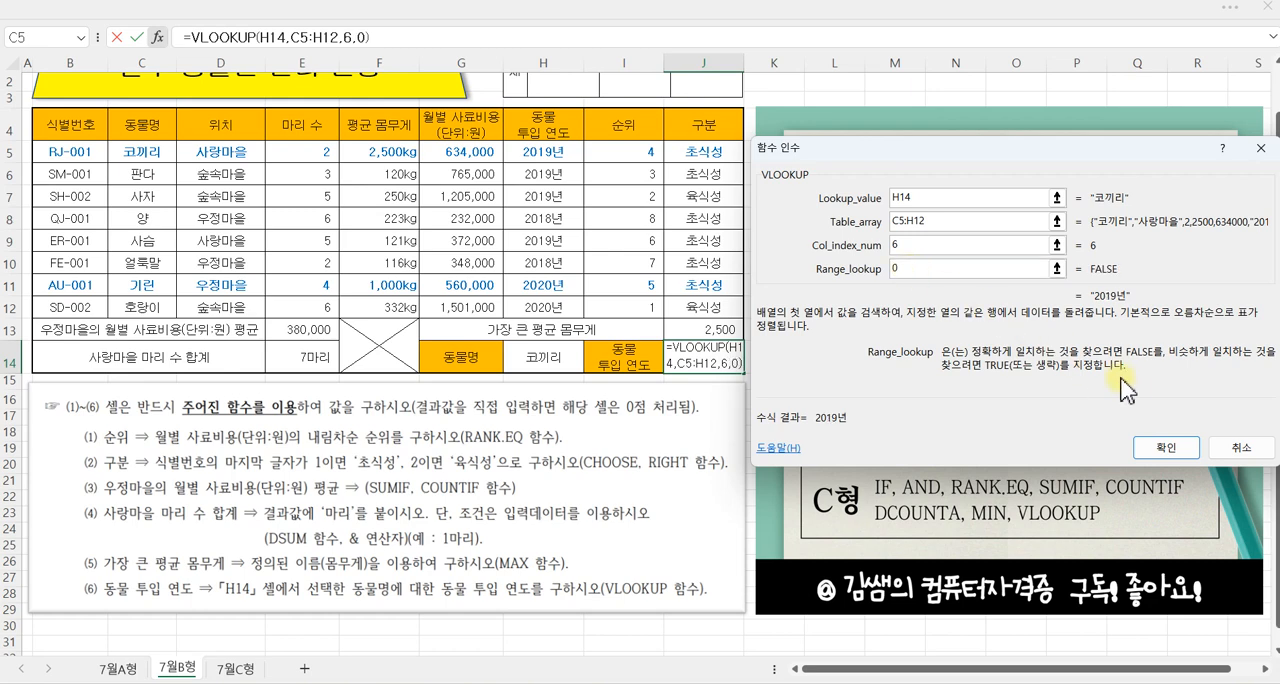
{"action": "left_click", "coordinate": [1167, 448]}
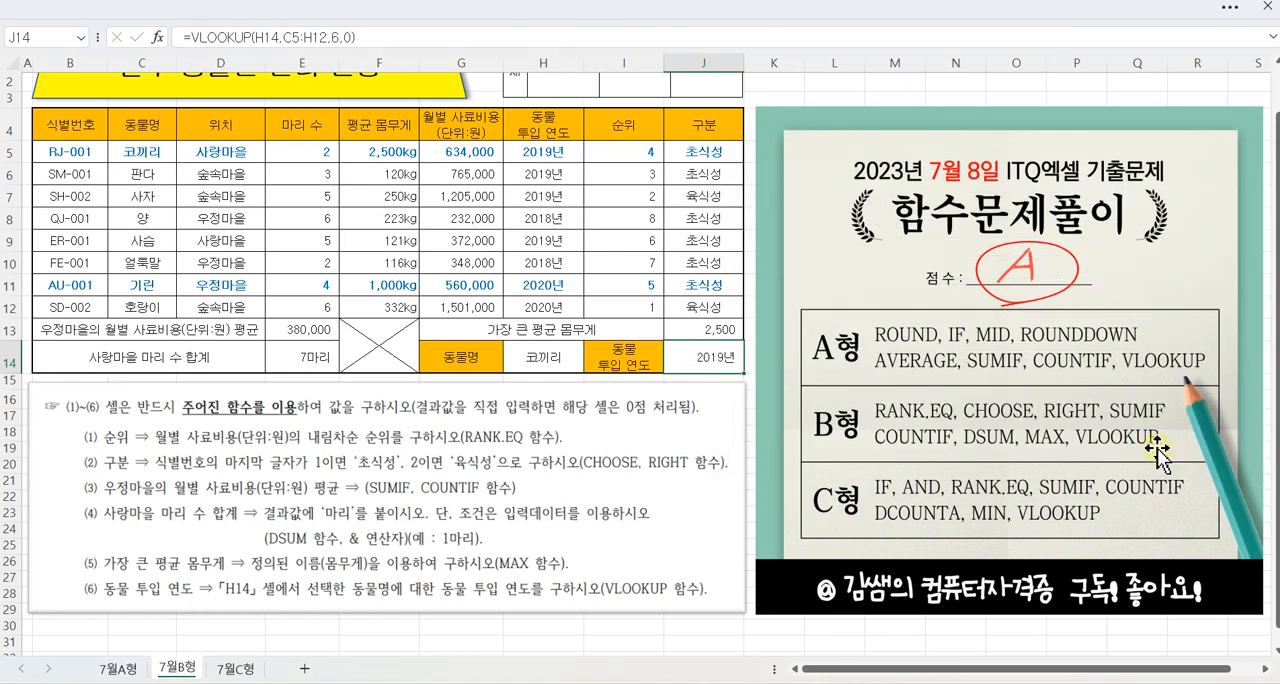
Step: Test the lookup by choosing 사자, 얼룩말 and 호랑이 in H14, then set it back to 코끼리
{"action": "left_click", "coordinate": [572, 356]}
{"action": "left_click", "coordinate": [591, 368]}
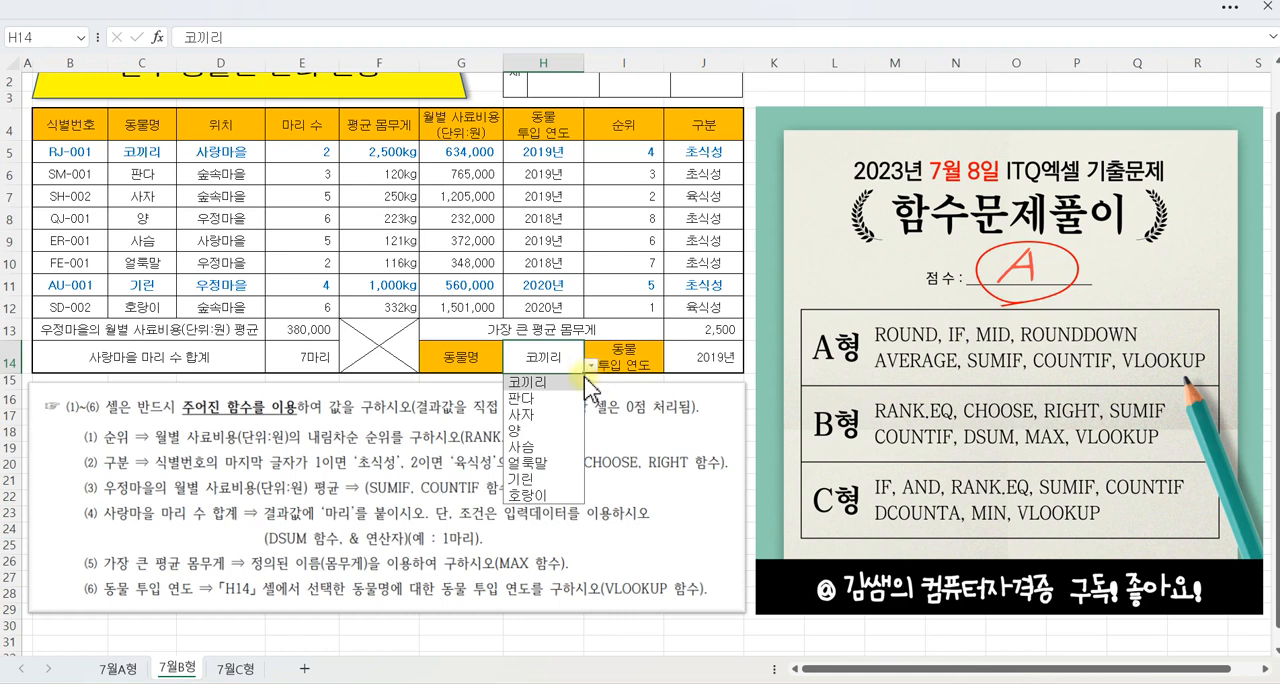
{"action": "left_click", "coordinate": [562, 410]}
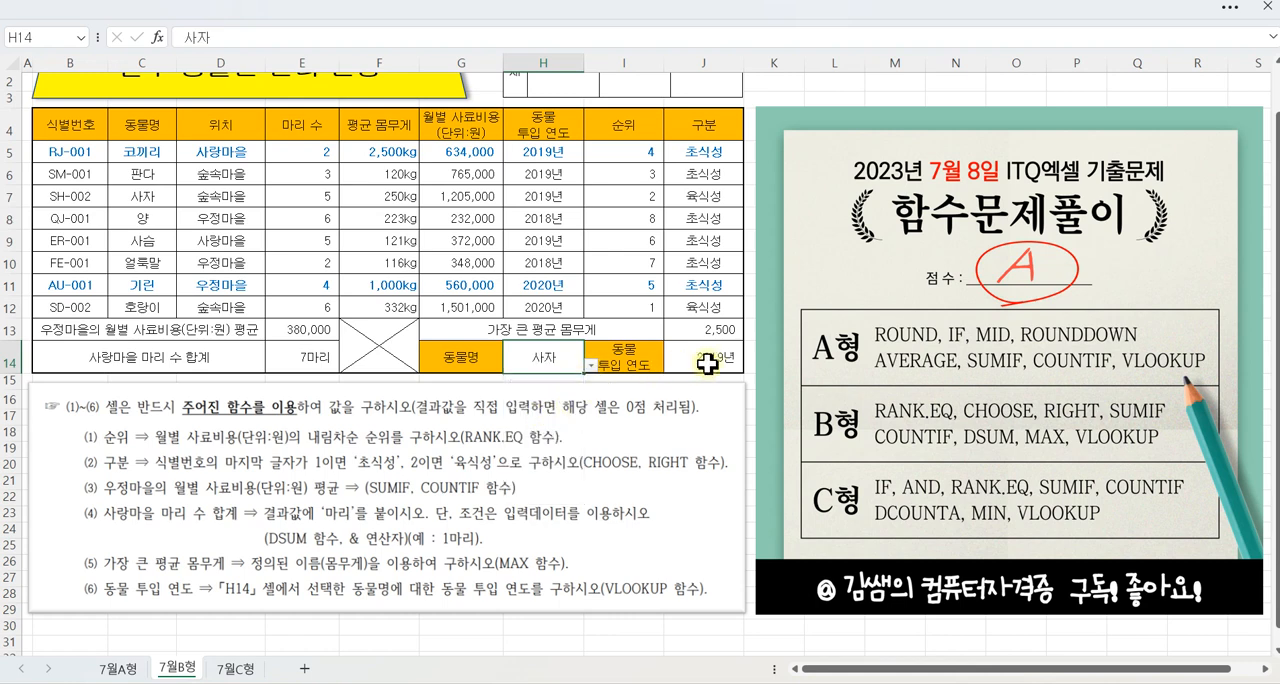
{"action": "left_click", "coordinate": [591, 366]}
{"action": "left_click", "coordinate": [545, 464]}
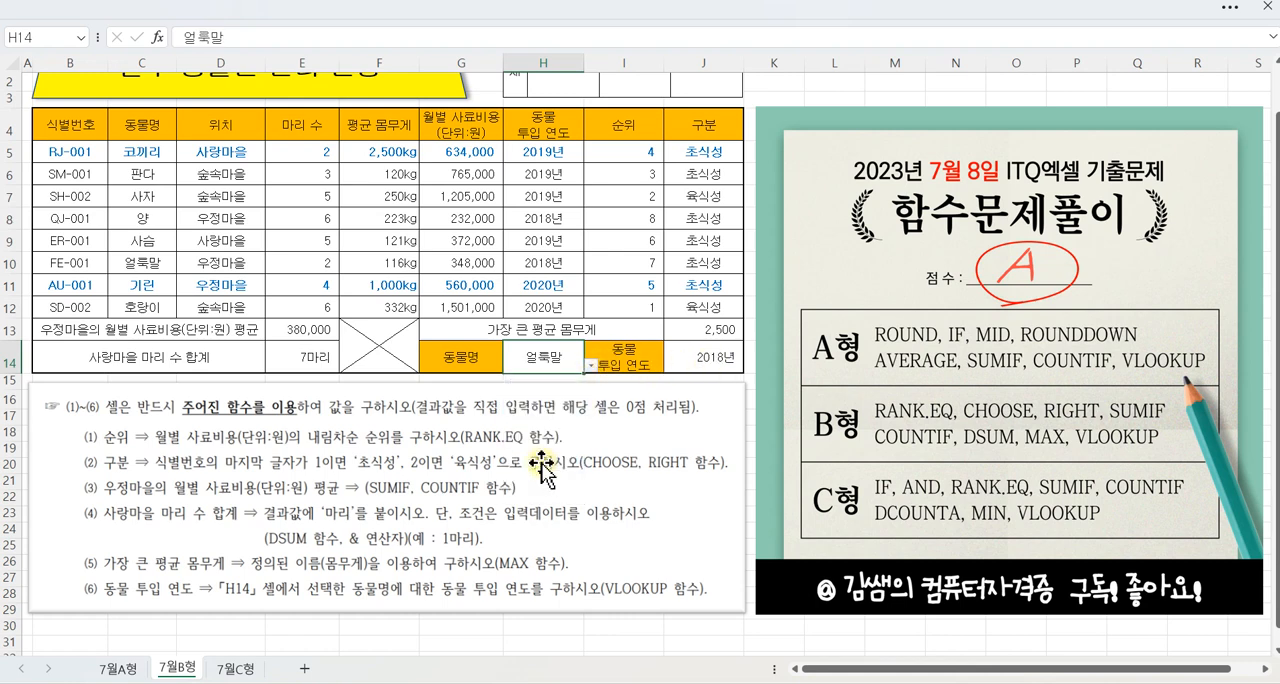
{"action": "left_click", "coordinate": [591, 366]}
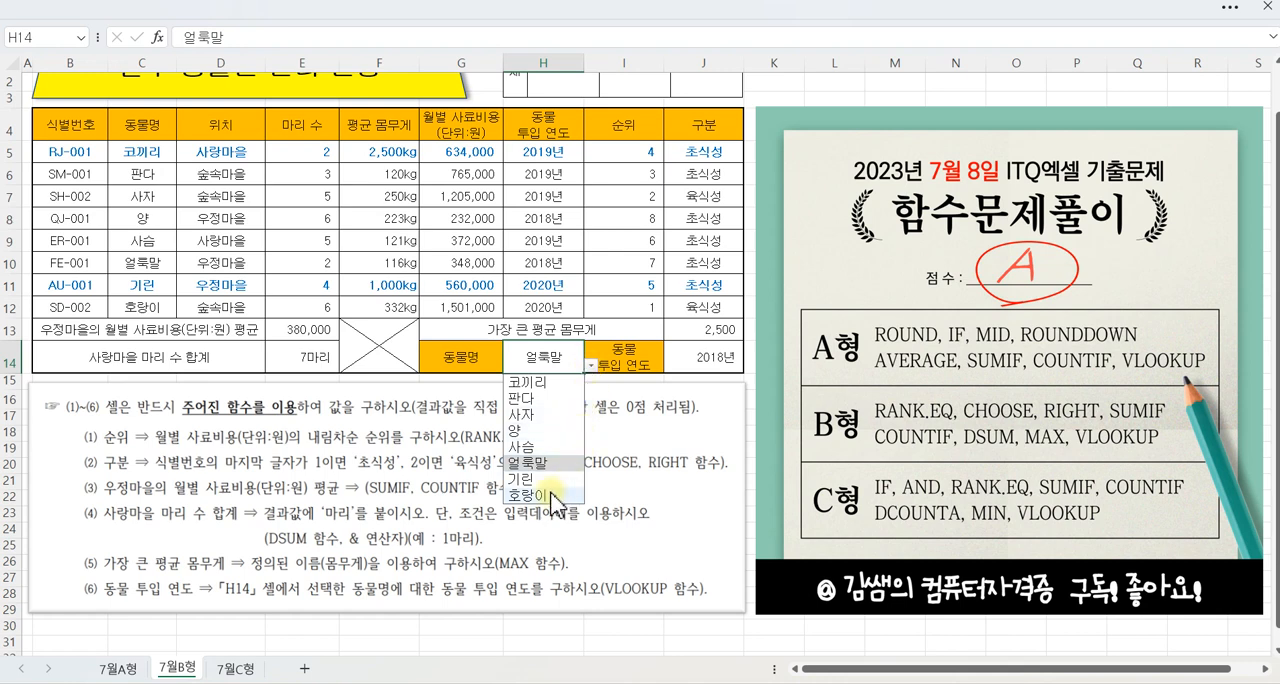
{"action": "left_click", "coordinate": [545, 494]}
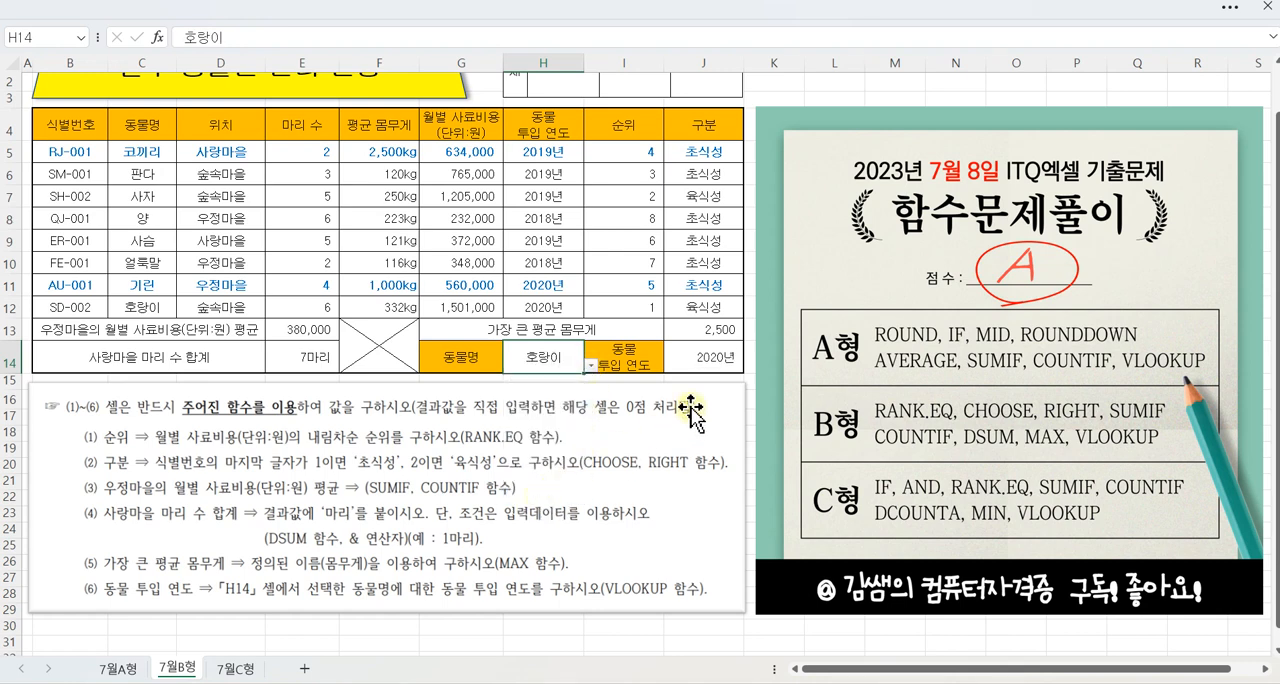
{"action": "left_click", "coordinate": [591, 366]}
{"action": "left_click", "coordinate": [545, 383]}
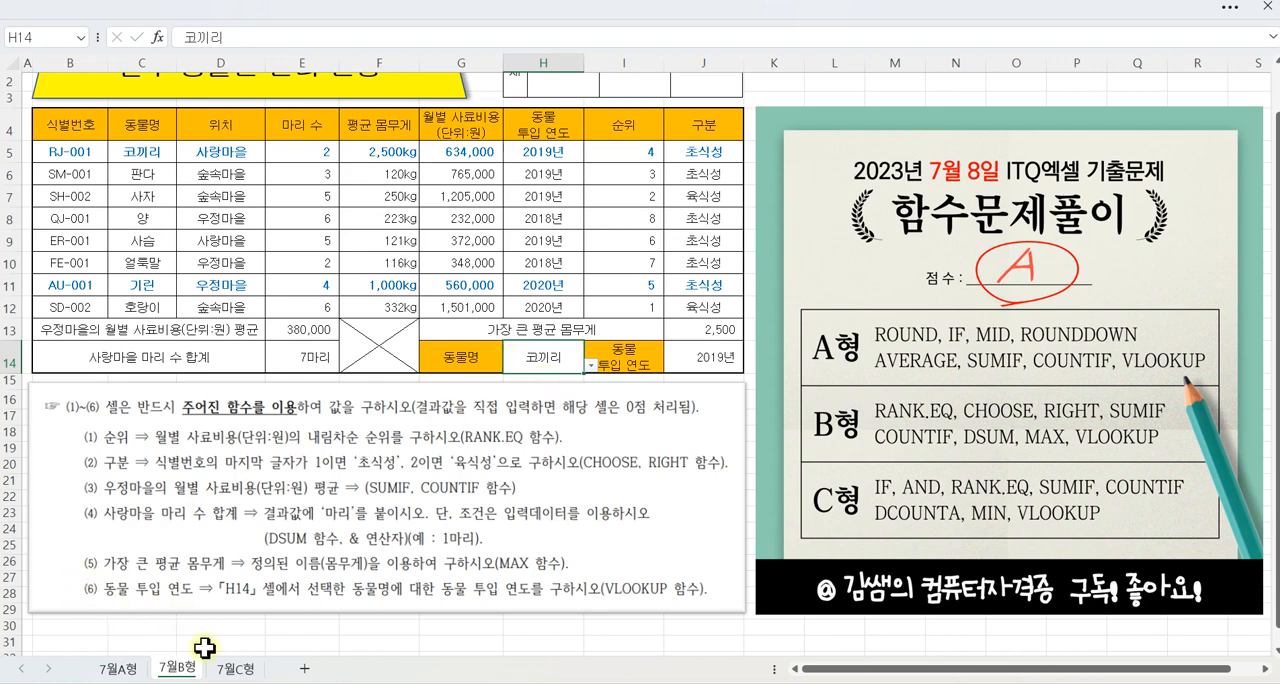
Step: Open the 7월C형 sheet, select I5 and mark up the two conditions and the percentages in question (1) for 체험비 지원금
{"action": "left_click", "coordinate": [238, 674]}
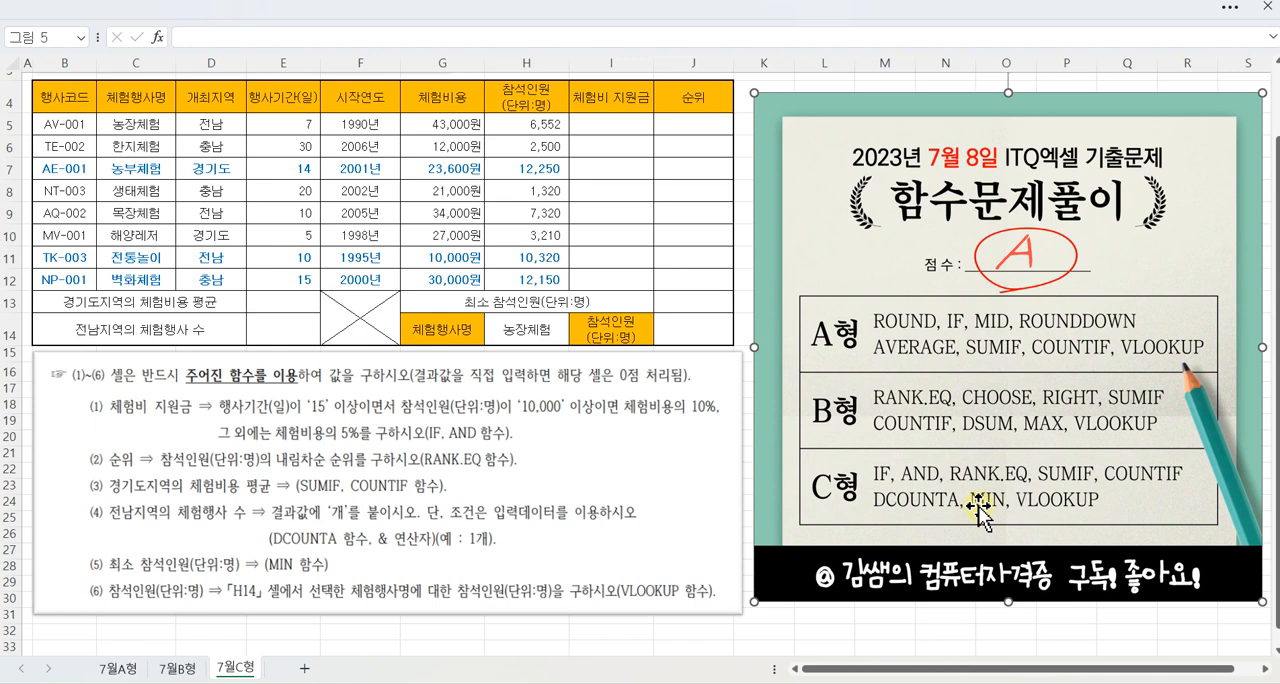
{"action": "left_click", "coordinate": [624, 125]}
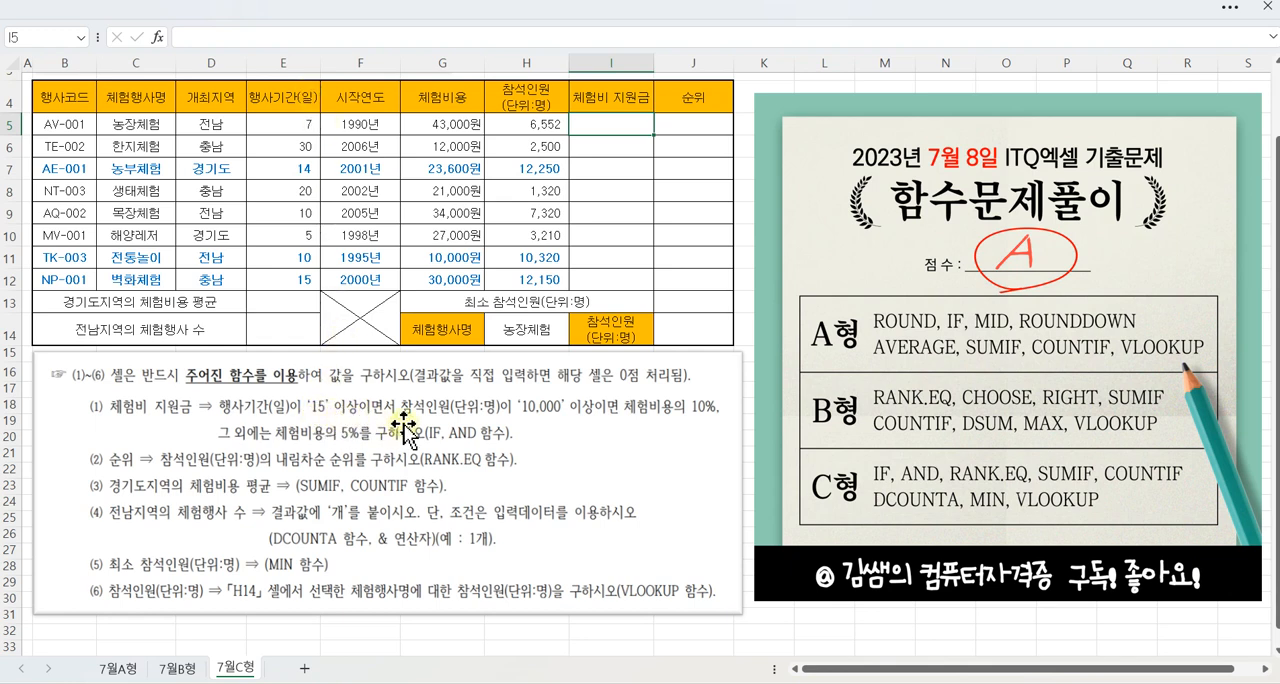
{"action": "left_click_drag", "start_coordinate": [216, 432], "coordinate": [392, 432]}
{"action": "left_click_drag", "start_coordinate": [328, 370], "coordinate": [319, 394]}
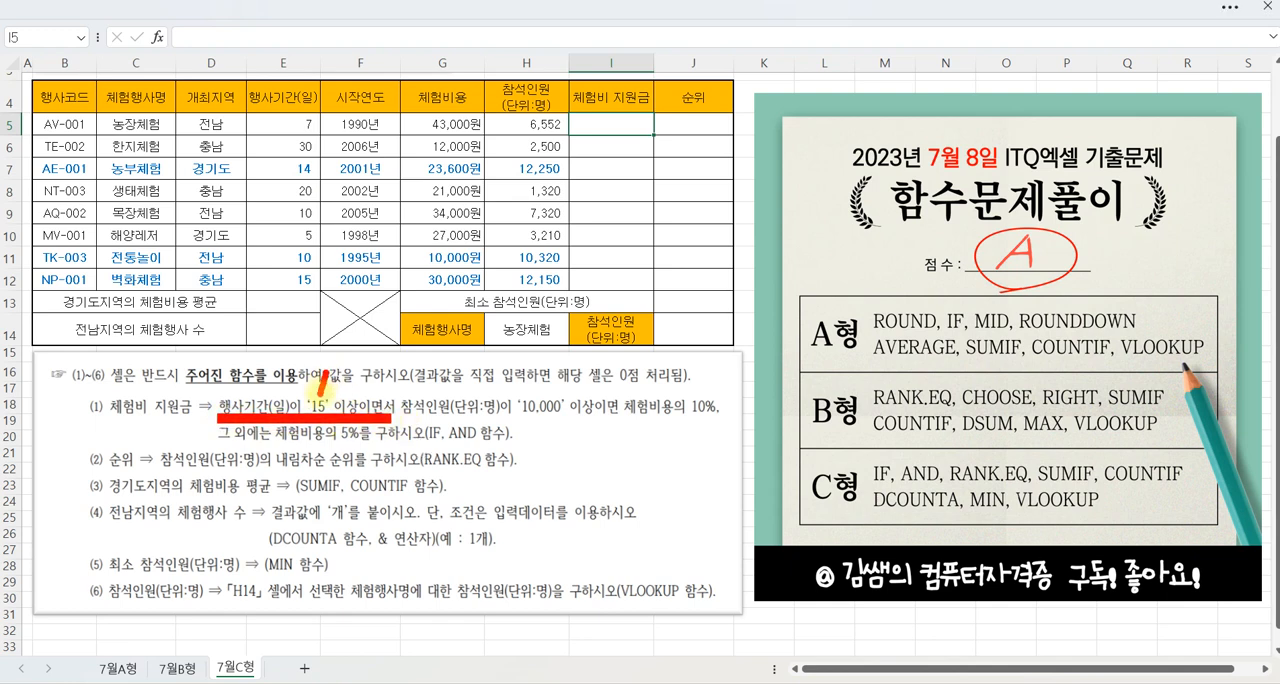
{"action": "left_click_drag", "start_coordinate": [399, 432], "coordinate": [572, 416]}
{"action": "mouse_move", "coordinate": [494, 362]}
{"action": "left_mouse_down"}
{"action": "mouse_move", "coordinate": [512, 364]}
{"action": "mouse_move", "coordinate": [490, 382]}
{"action": "mouse_move", "coordinate": [538, 380]}
{"action": "left_mouse_up"}
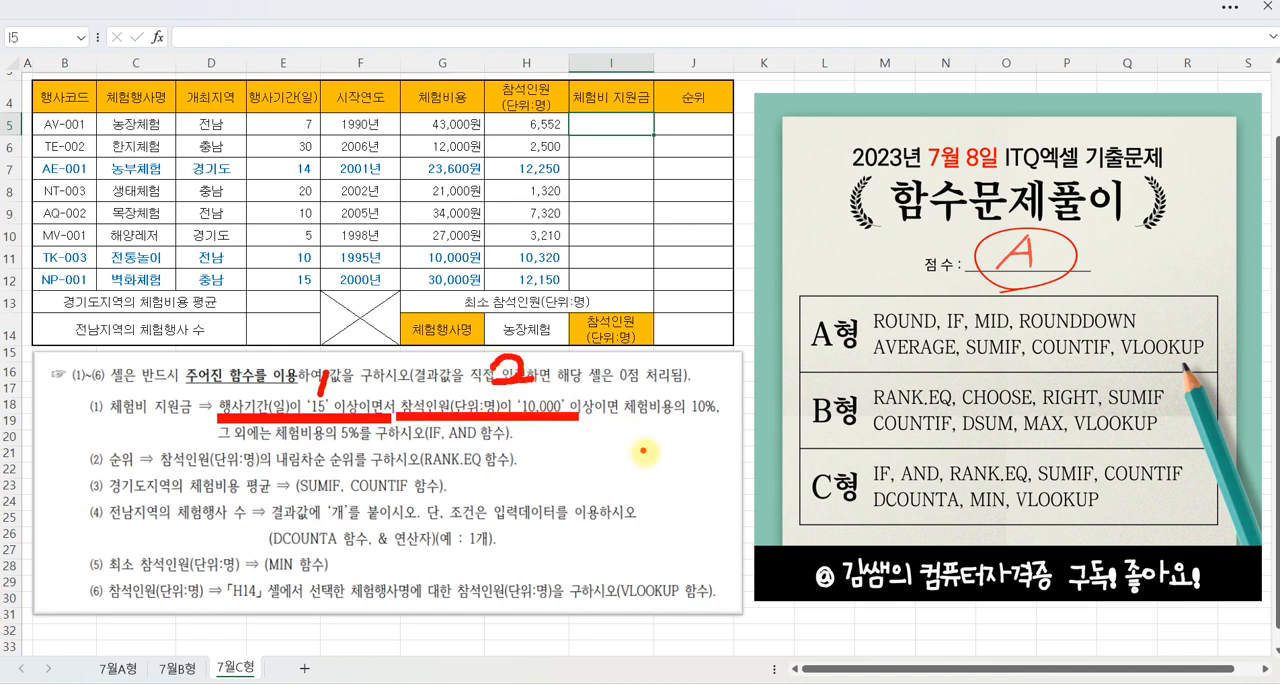
{"action": "left_click_drag", "start_coordinate": [622, 421], "coordinate": [714, 423]}
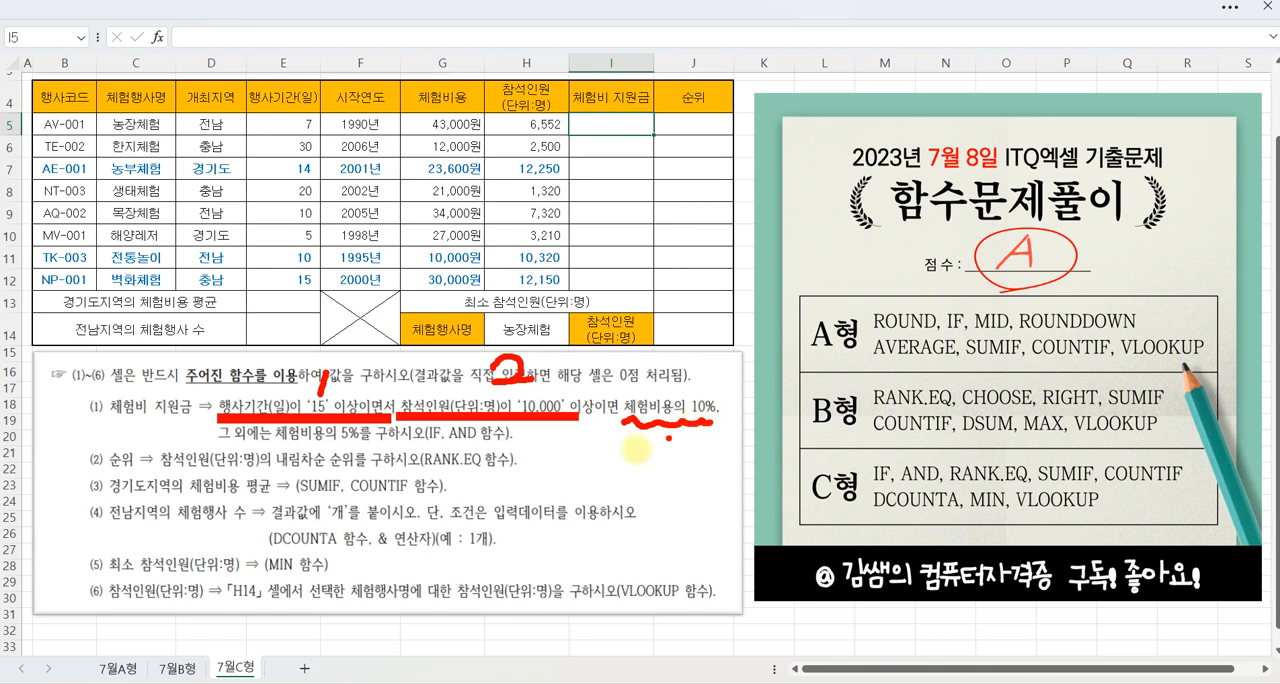
{"action": "left_click_drag", "start_coordinate": [277, 432], "coordinate": [355, 440]}
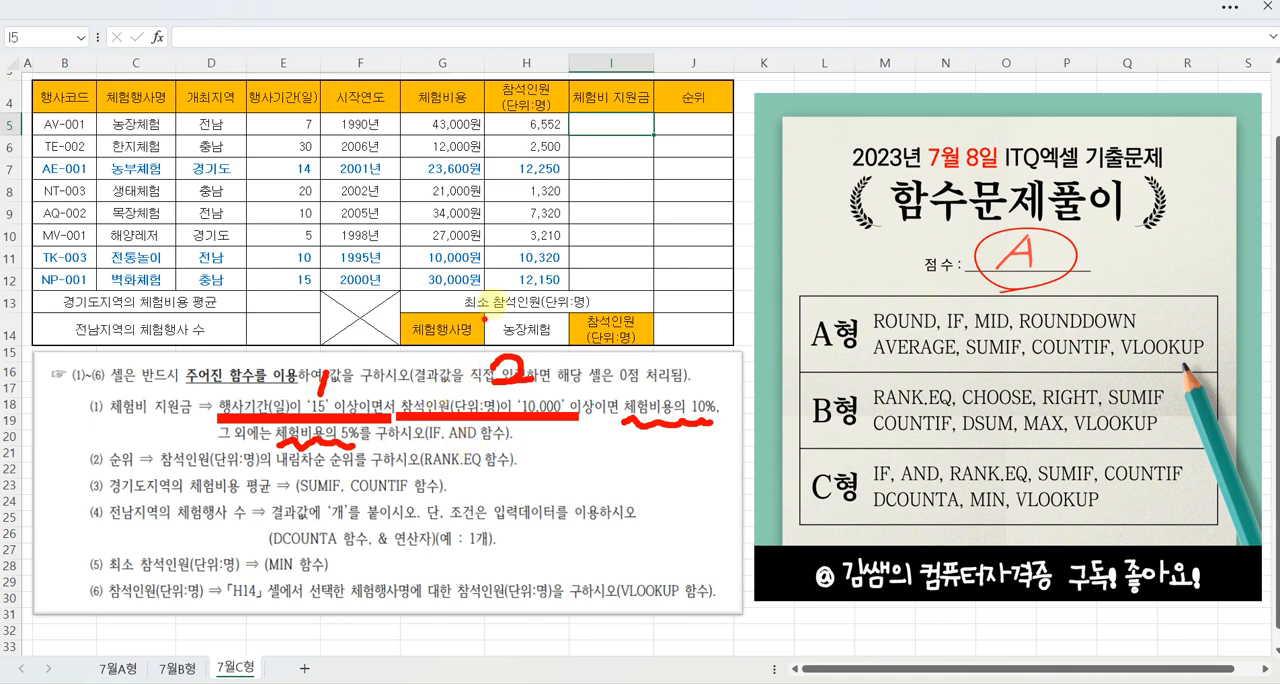
{"action": "key", "text": "Escape"}
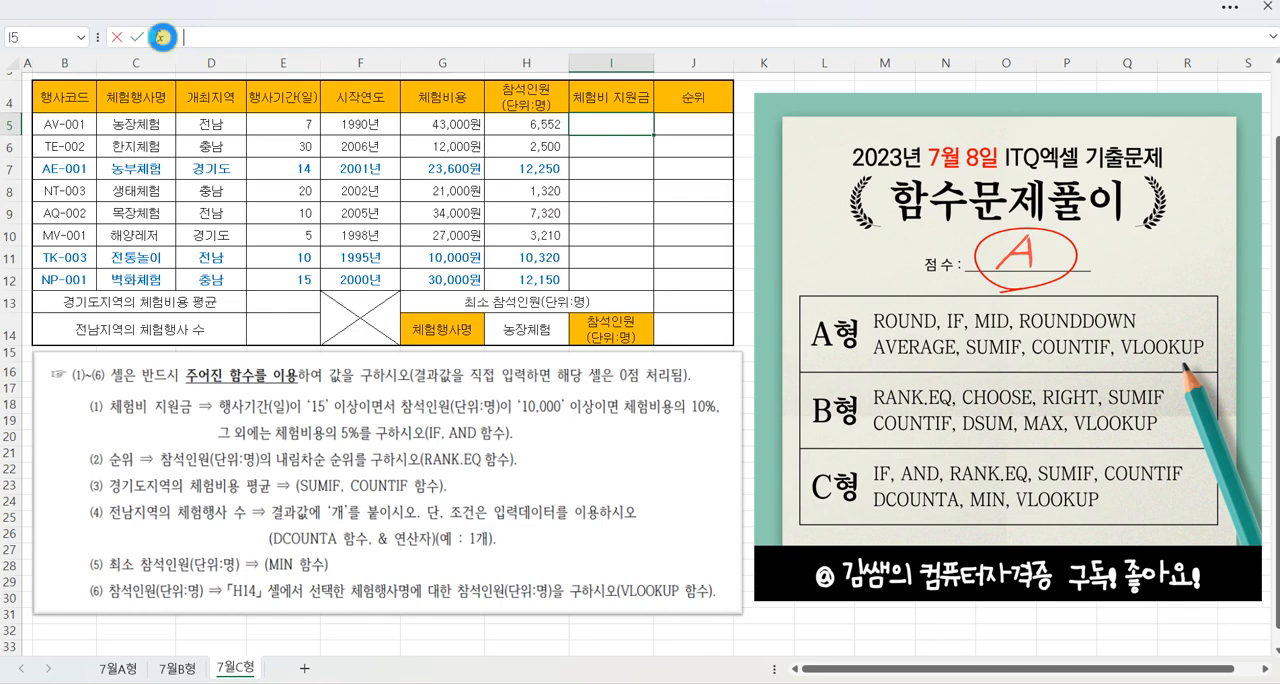
Step: Insert the IF function into I5, the first 체험비 지원금 cell, and open its arguments
{"action": "left_click", "coordinate": [157, 37]}
{"action": "scroll", "coordinate": [868, 300], "scroll_direction": "down", "scroll_amount": 1}
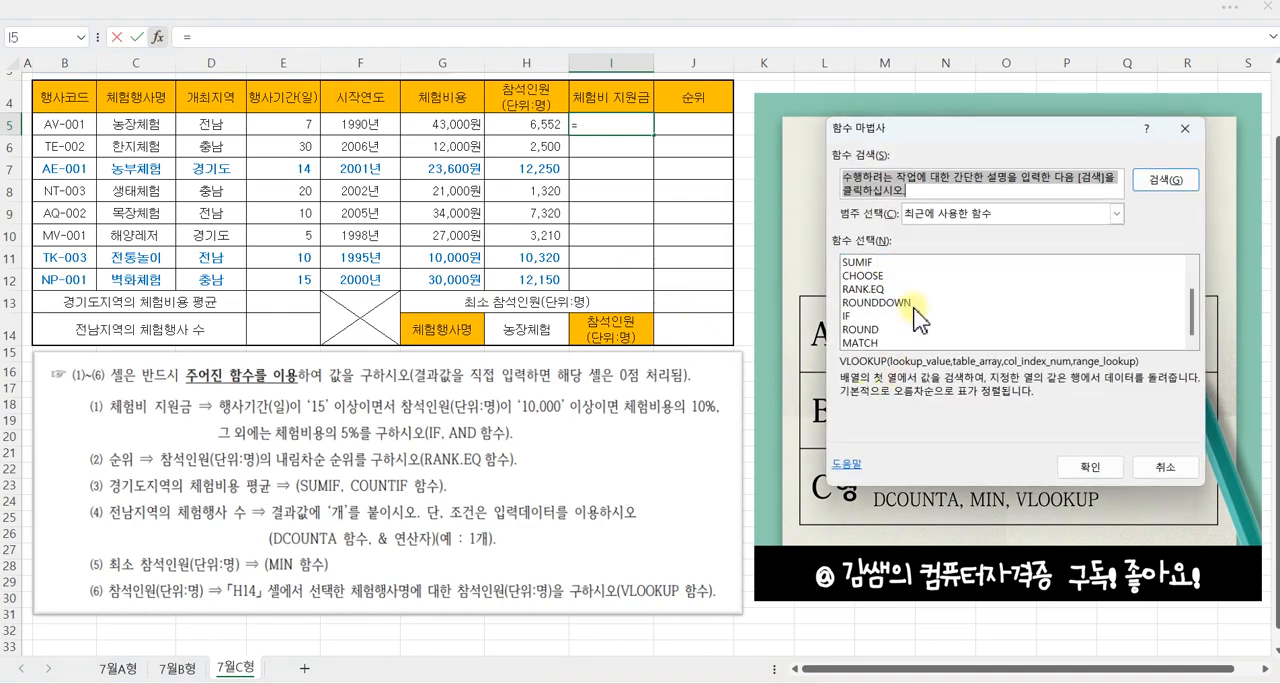
{"action": "left_click", "coordinate": [862, 315]}
{"action": "left_click", "coordinate": [1096, 468]}
{"action": "left_click_drag", "start_coordinate": [908, 208], "coordinate": [678, 160]}
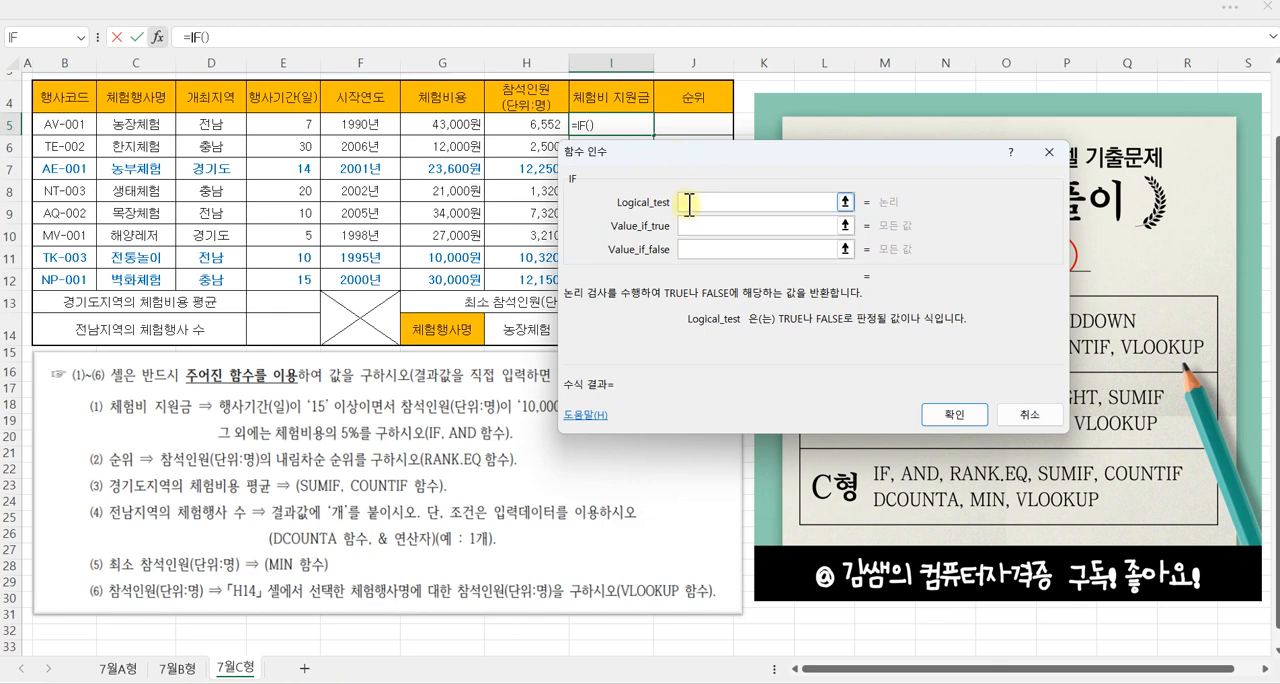
Step: Set the logical test of the IF in I5 to AND(E5>=15,H5>=10000)
{"action": "type", "text": "AND("}
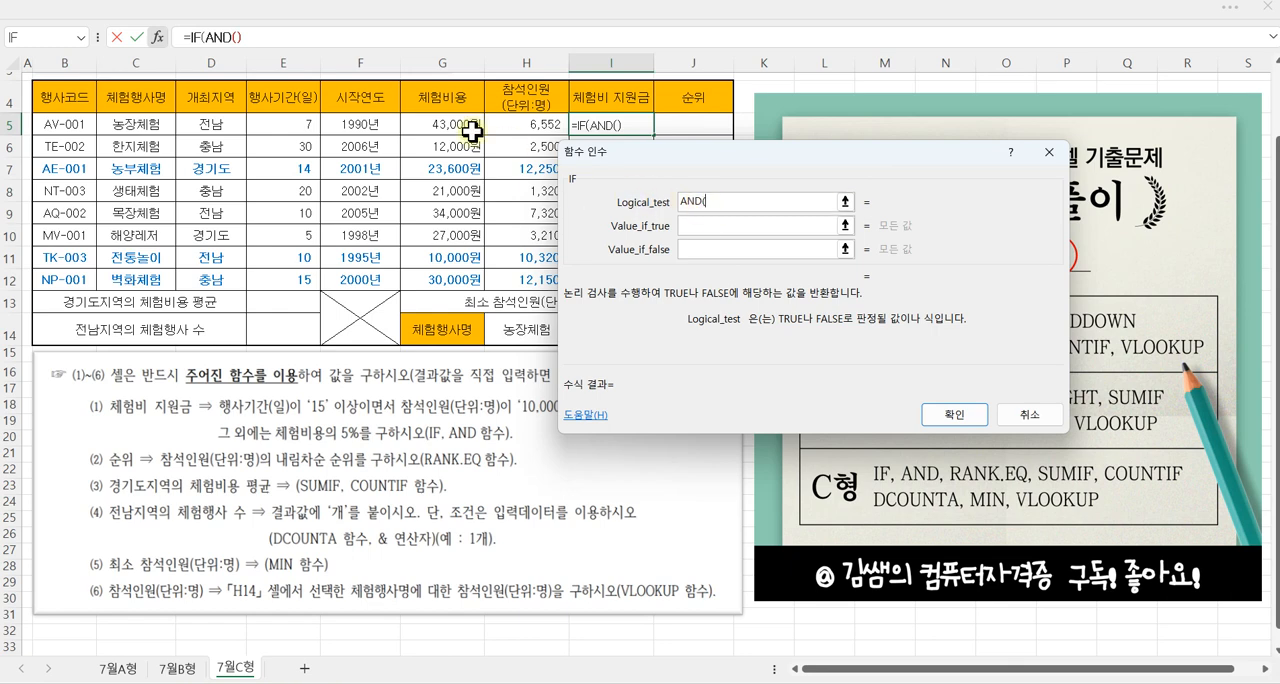
{"action": "left_click", "coordinate": [283, 124]}
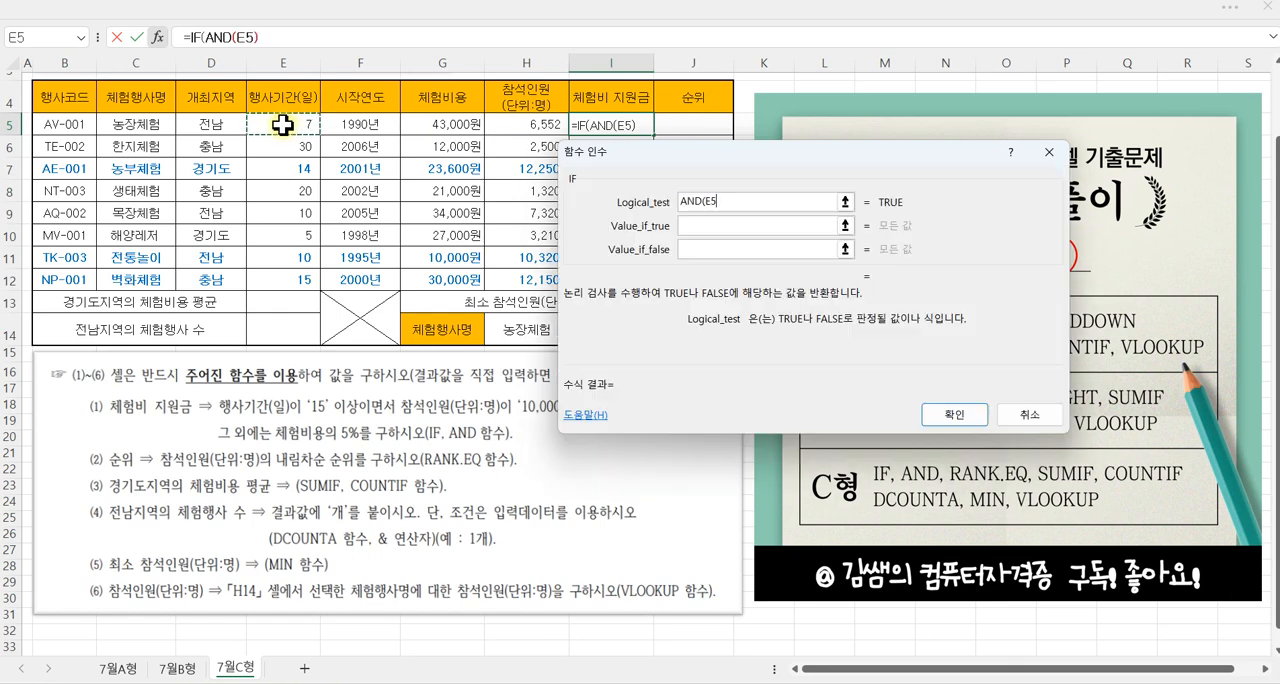
{"action": "type", "text": ">=15,"}
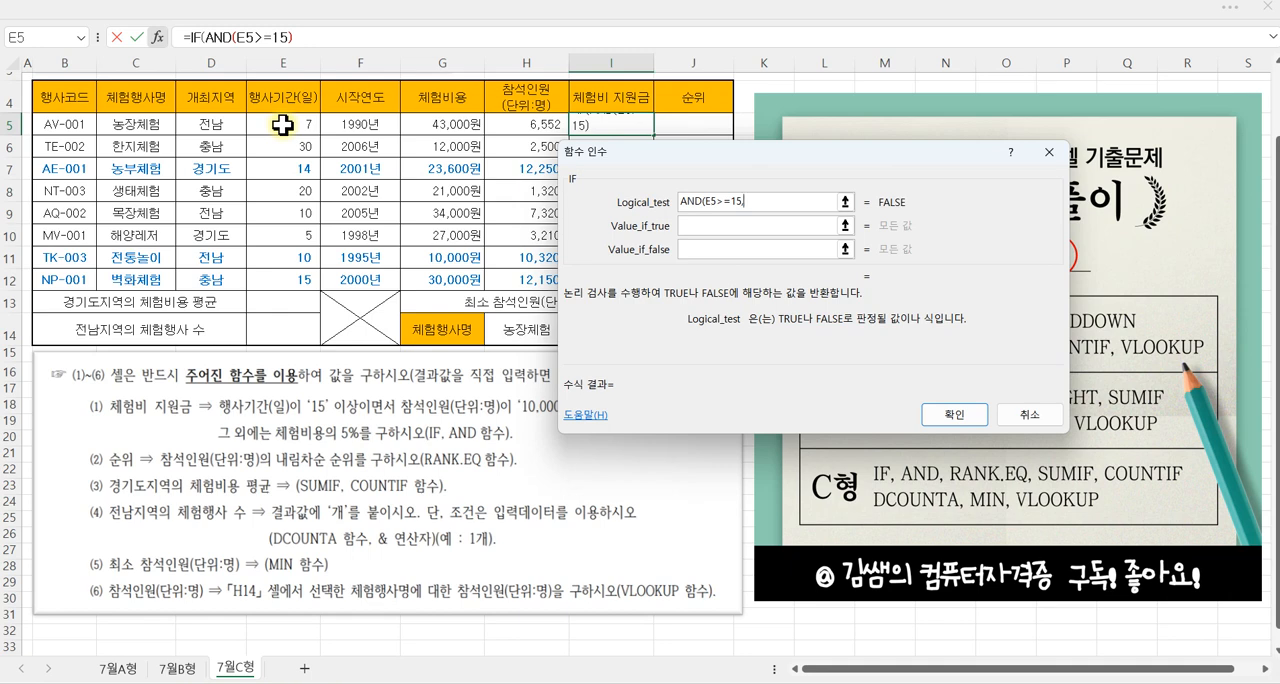
{"action": "left_click_drag", "start_coordinate": [597, 160], "coordinate": [673, 183]}
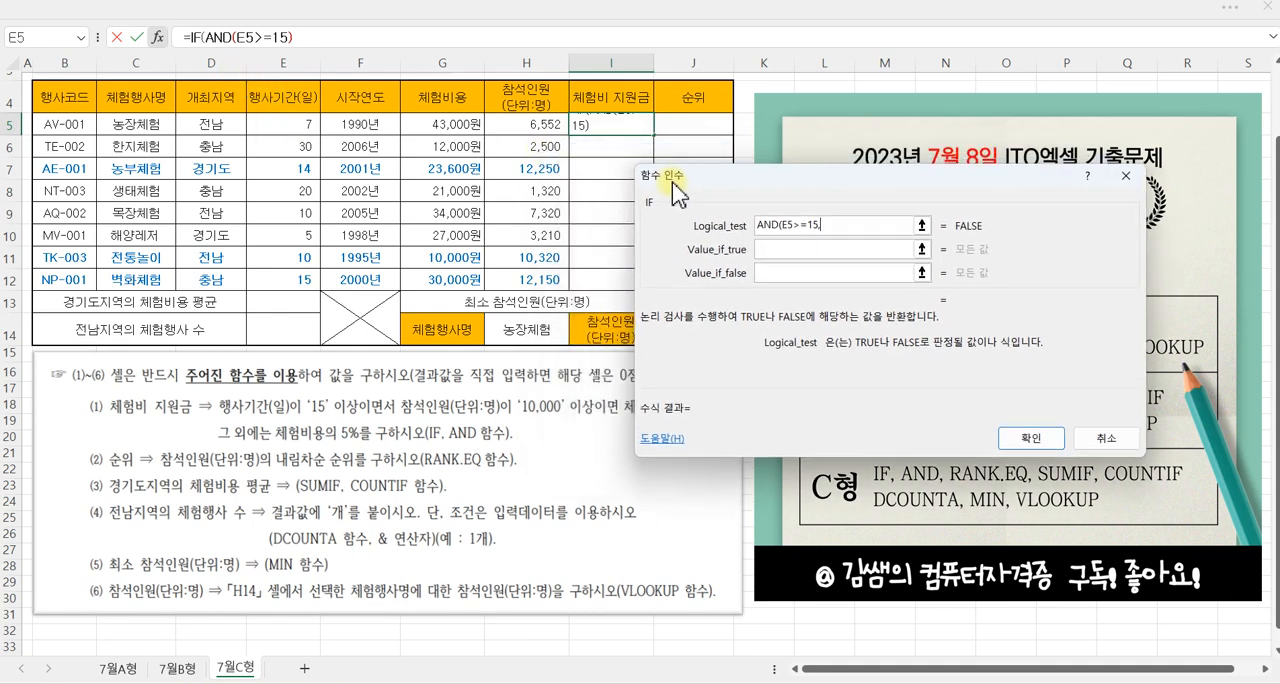
{"action": "left_click", "coordinate": [527, 127]}
{"action": "type", "text": ">=10000"}
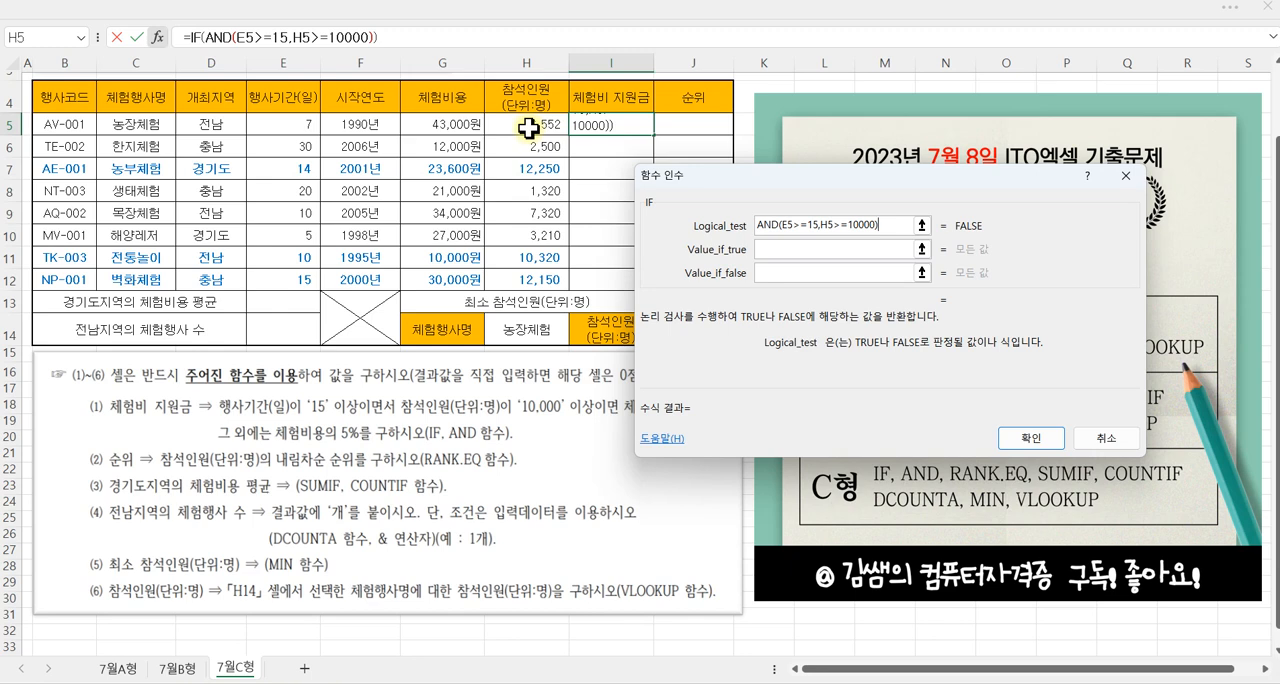
Step: Set the value if true of the IF in I5 to G5*10%
{"action": "left_click_drag", "start_coordinate": [717, 185], "coordinate": [820, 200]}
{"action": "left_click", "coordinate": [887, 264]}
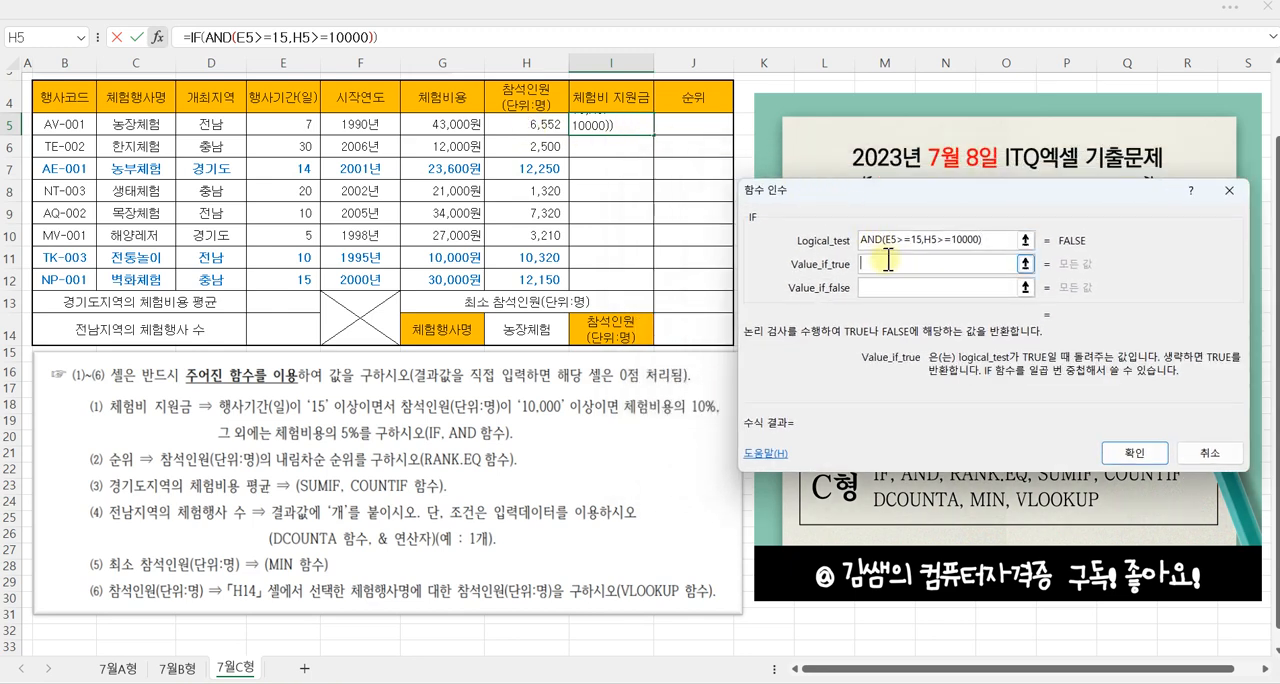
{"action": "left_click", "coordinate": [451, 125]}
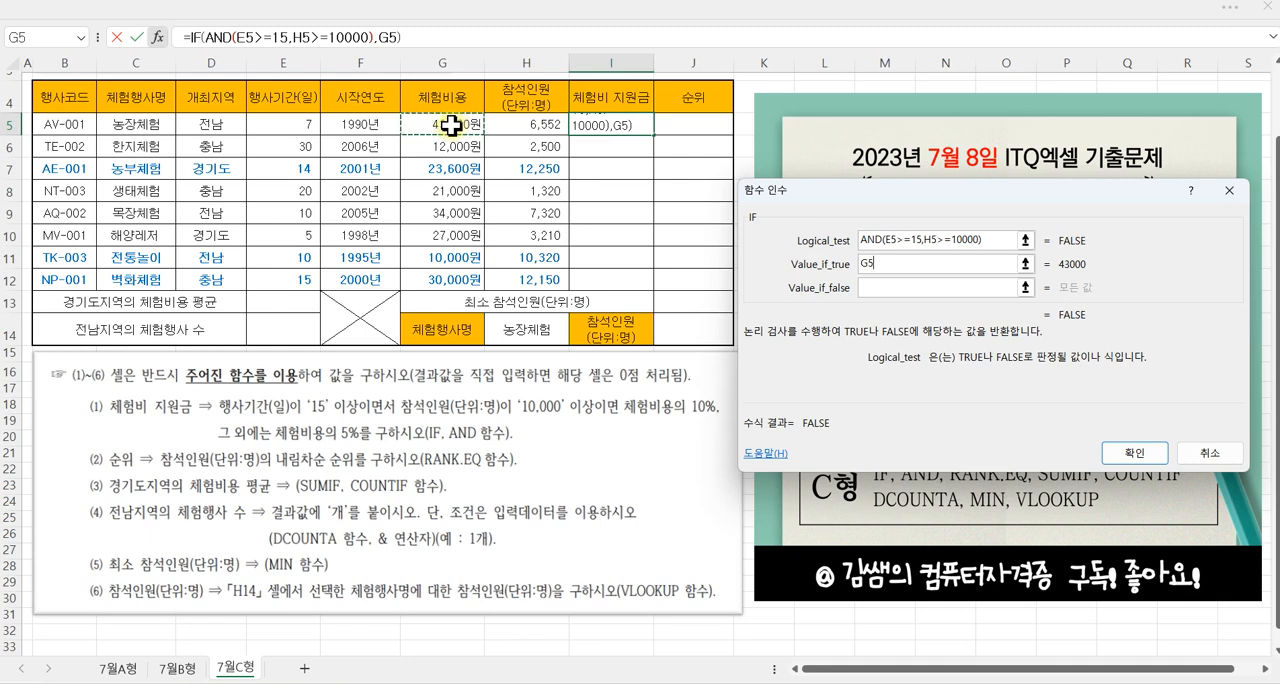
{"action": "type", "text": "*"}
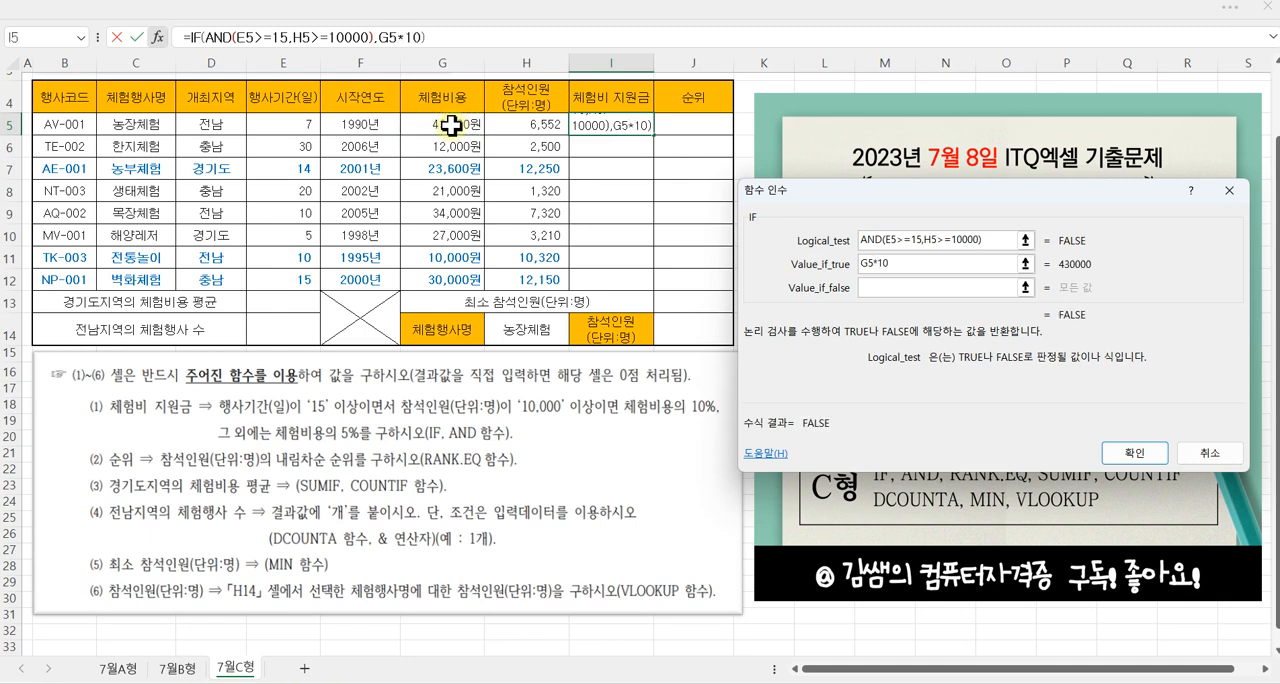
{"action": "type", "text": "%"}
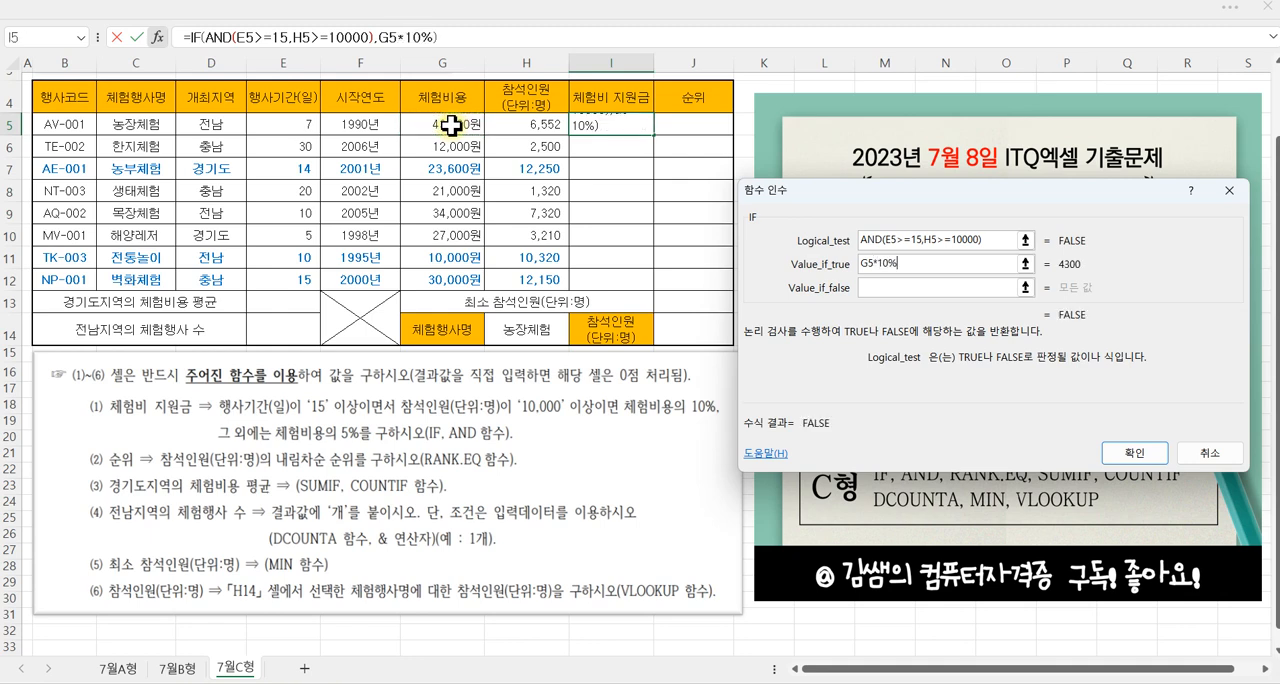
Step: Set the value if false of the IF in I5 to G5*5%, then fill the finished formula down to I12
{"action": "left_click", "coordinate": [879, 287]}
{"action": "left_click", "coordinate": [441, 123]}
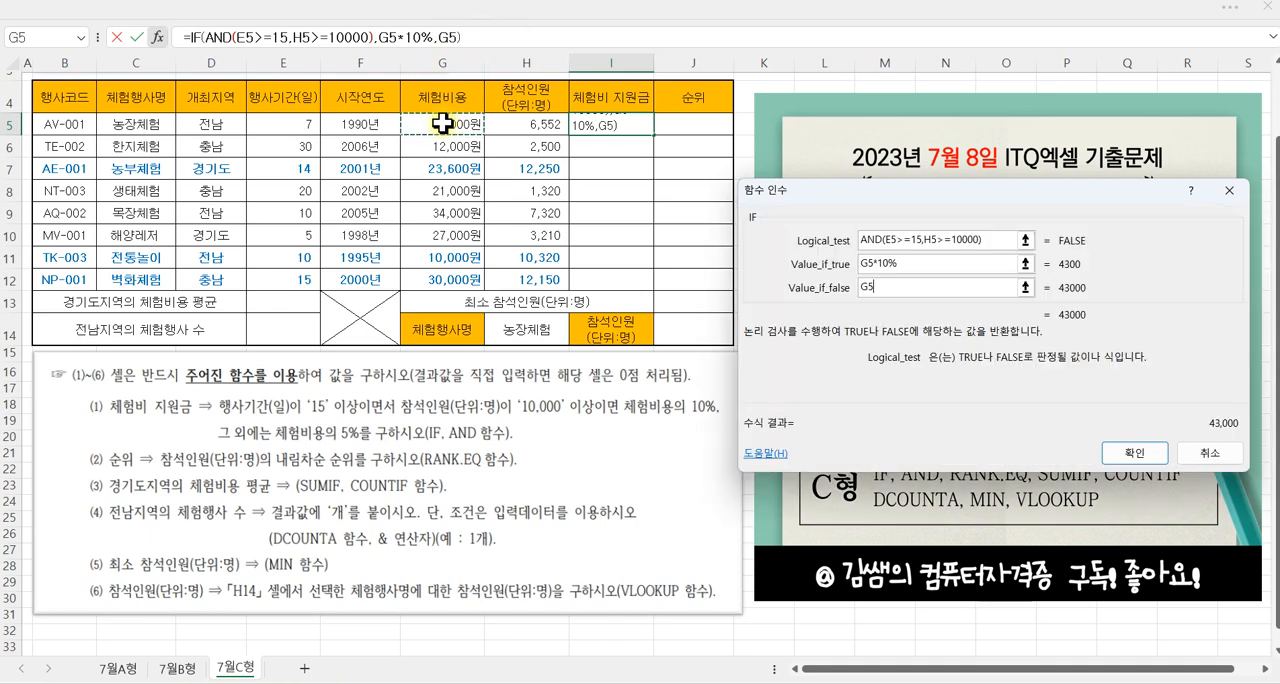
{"action": "type", "text": "*5"}
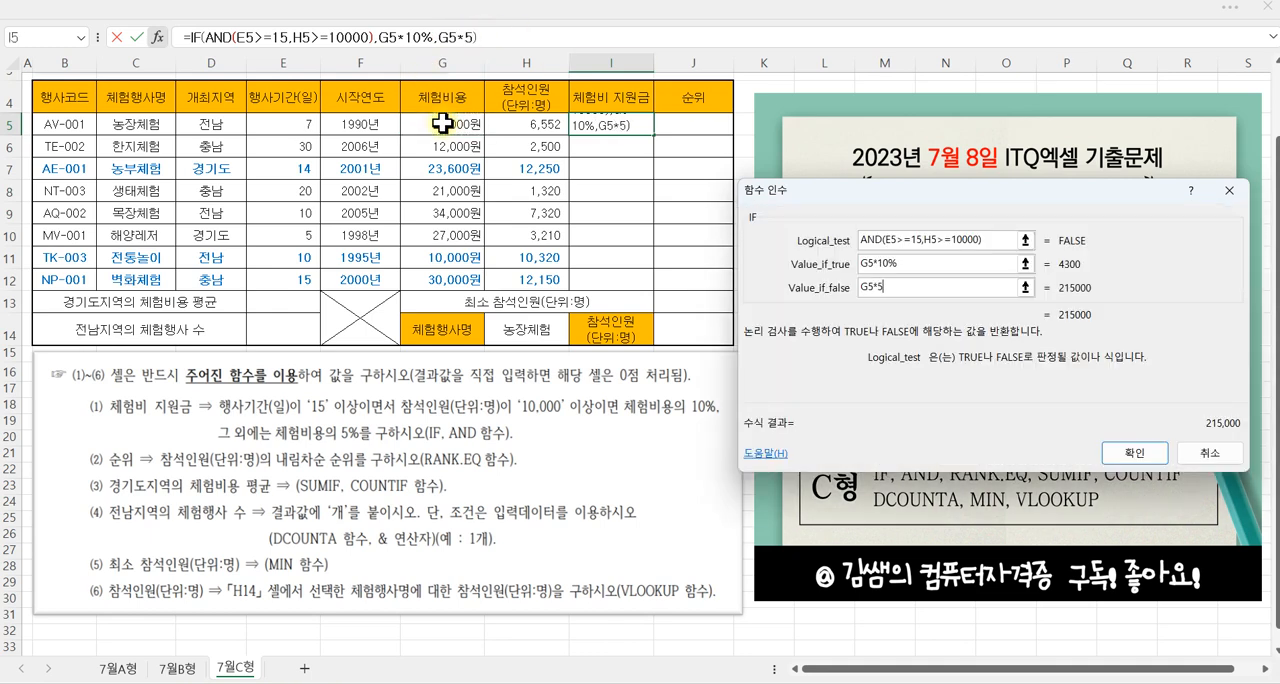
{"action": "type", "text": "%"}
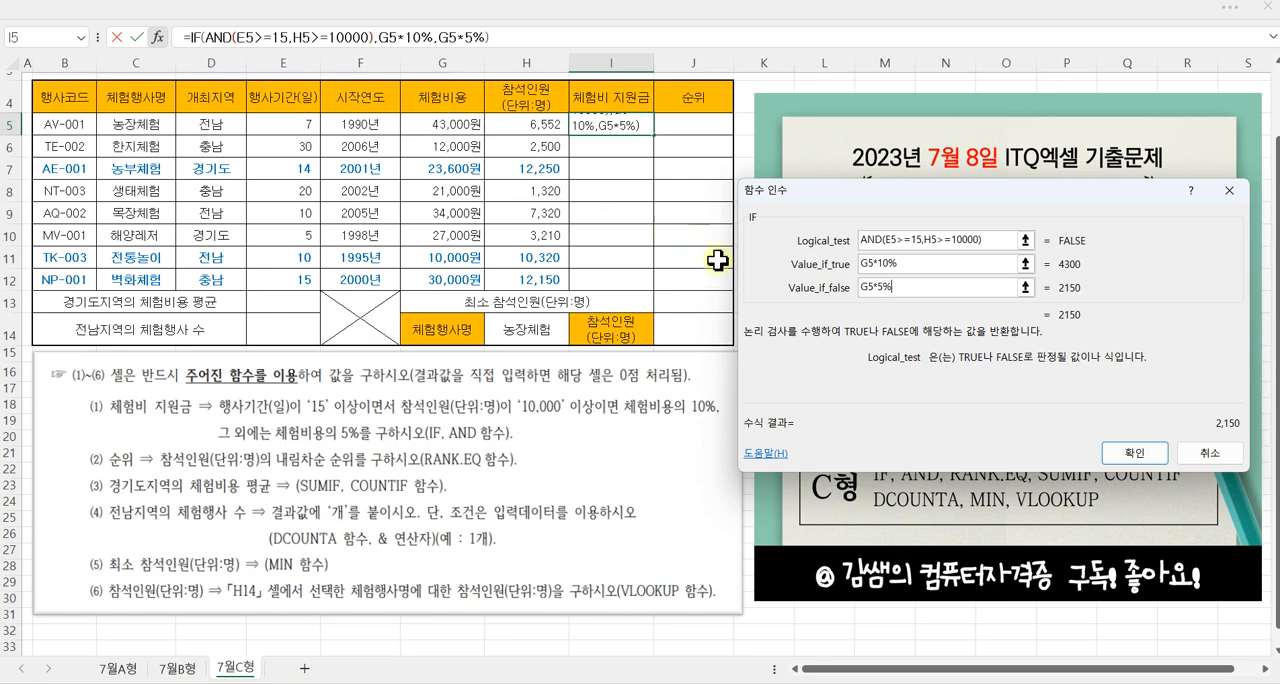
{"action": "left_click", "coordinate": [1130, 454]}
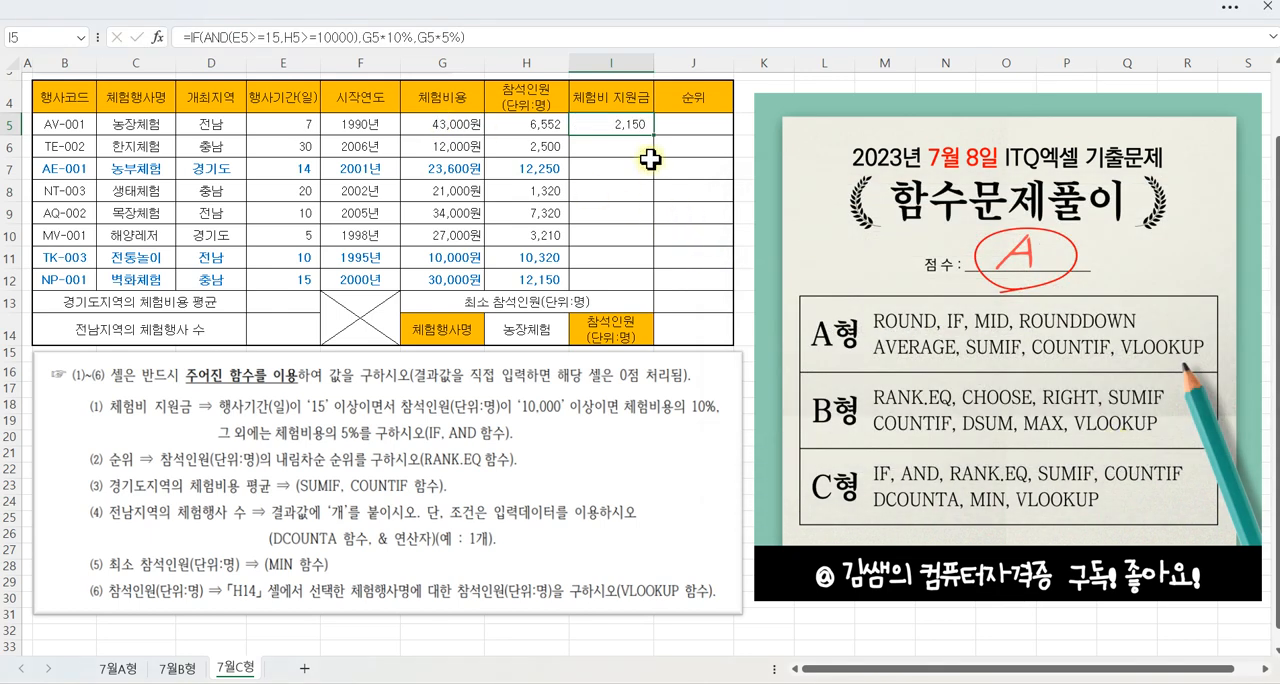
{"action": "left_click_drag", "start_coordinate": [656, 141], "coordinate": [661, 289]}
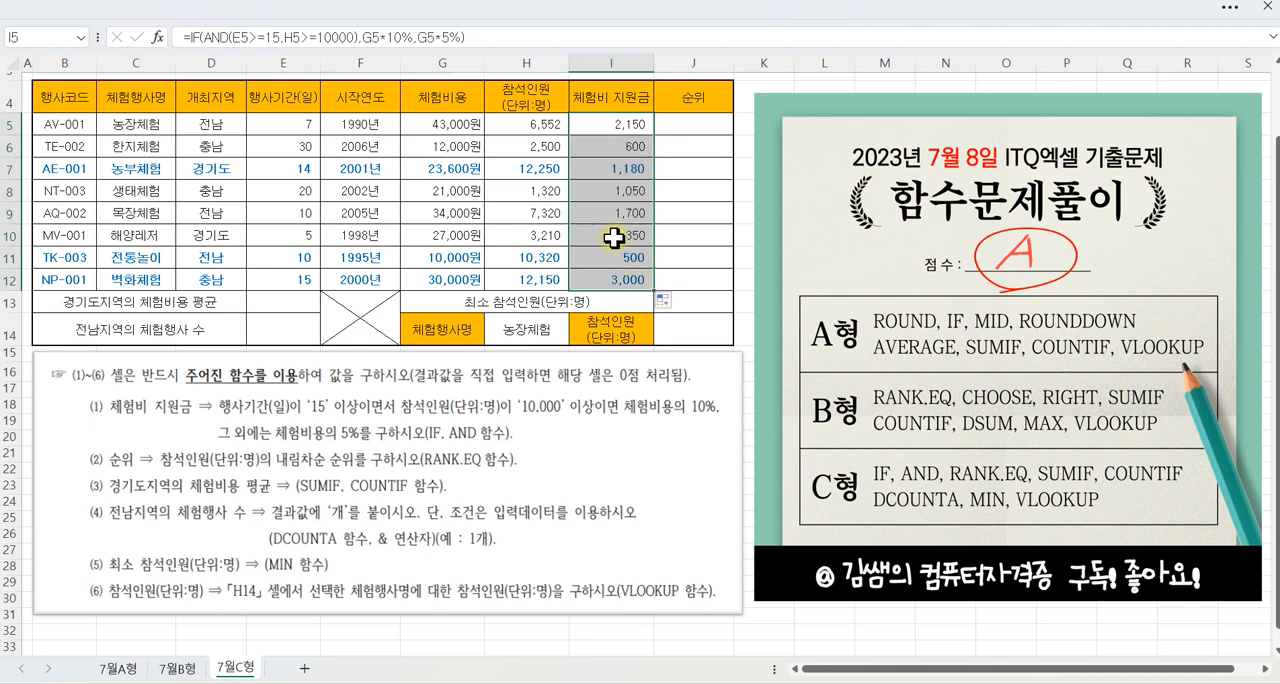
Step: Select J5, the first 순위 cell, and mark up 내림차순 in question (2)
{"action": "left_click", "coordinate": [691, 126]}
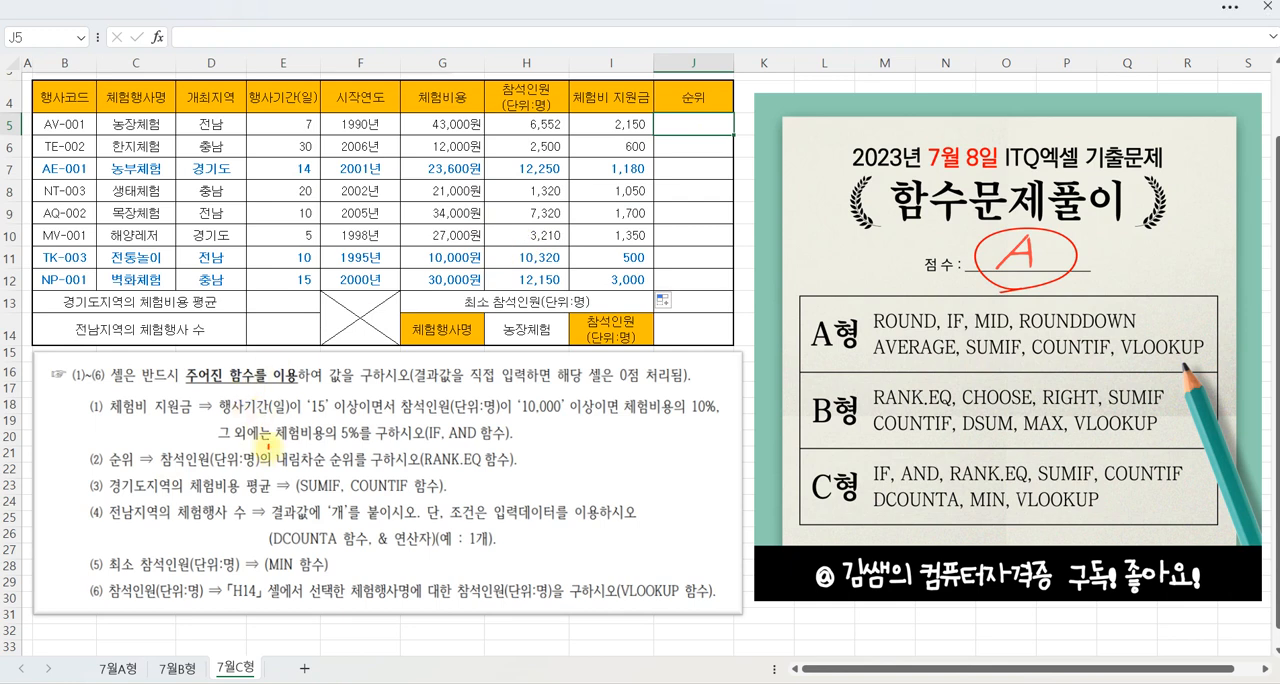
{"action": "left_click_drag", "start_coordinate": [266, 445], "coordinate": [328, 470]}
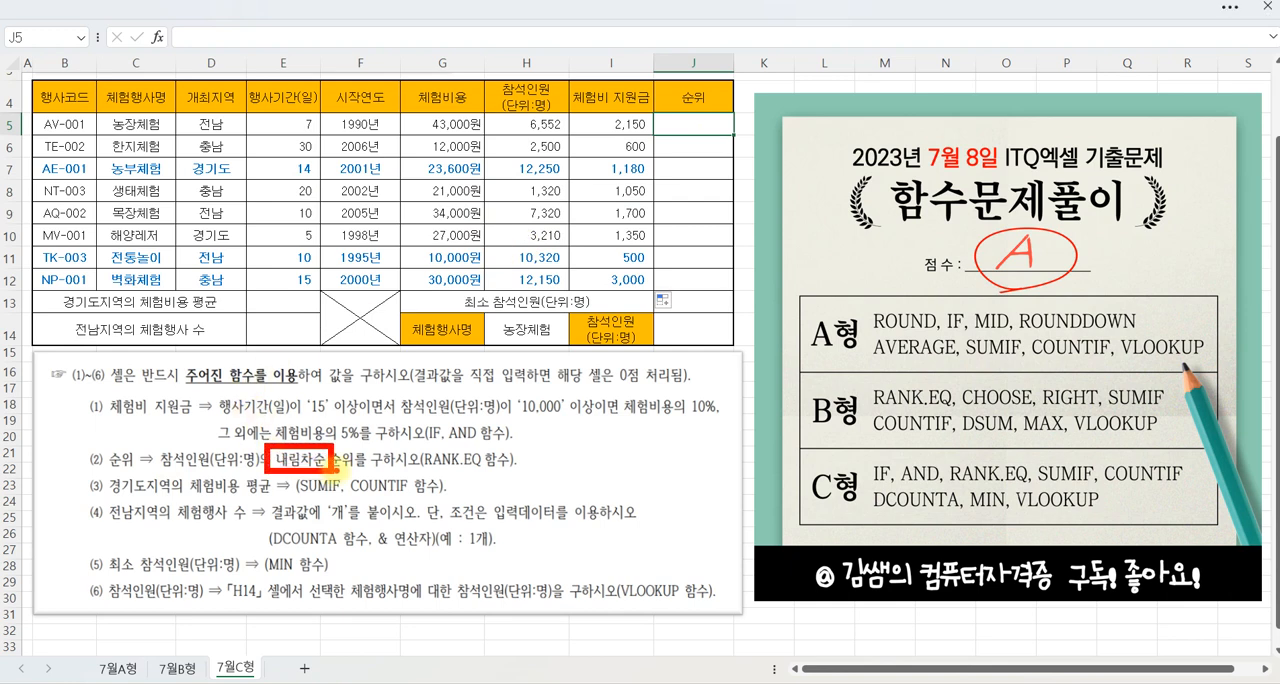
{"action": "key", "text": "Escape"}
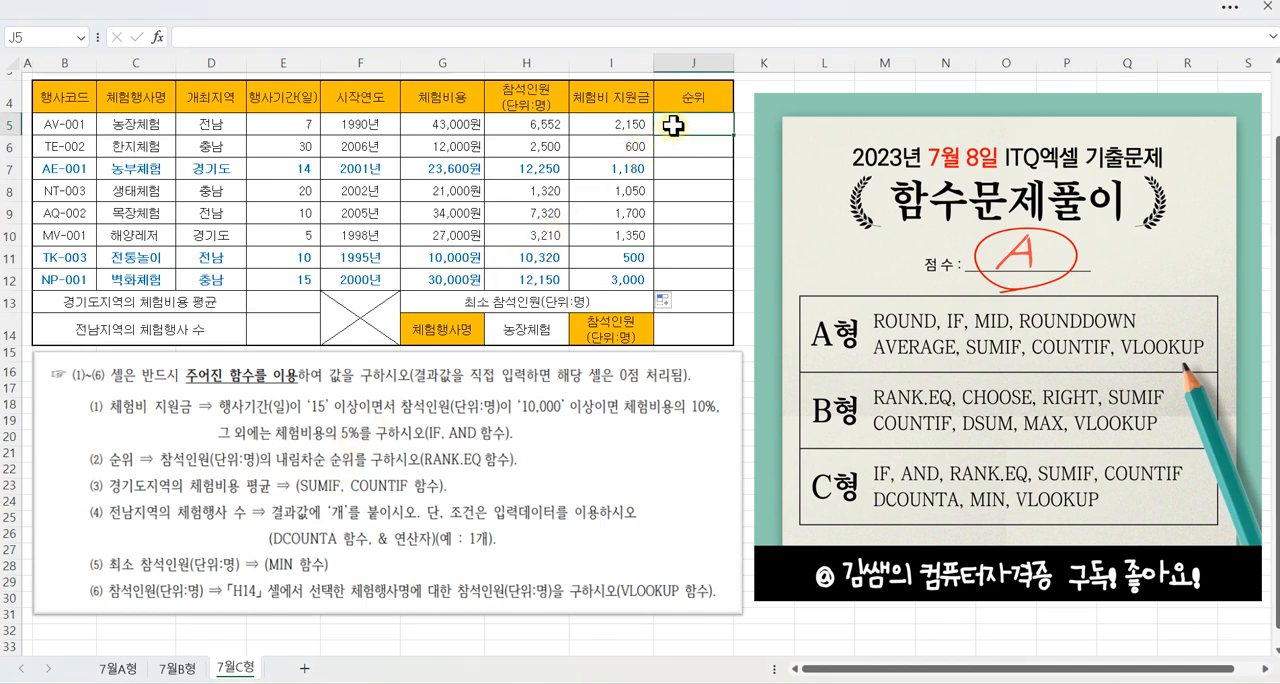
Step: Begin a RANK.EQ formula in J5 with H5 as the number and H5:H12 as the reference range
{"action": "type", "text": "="}
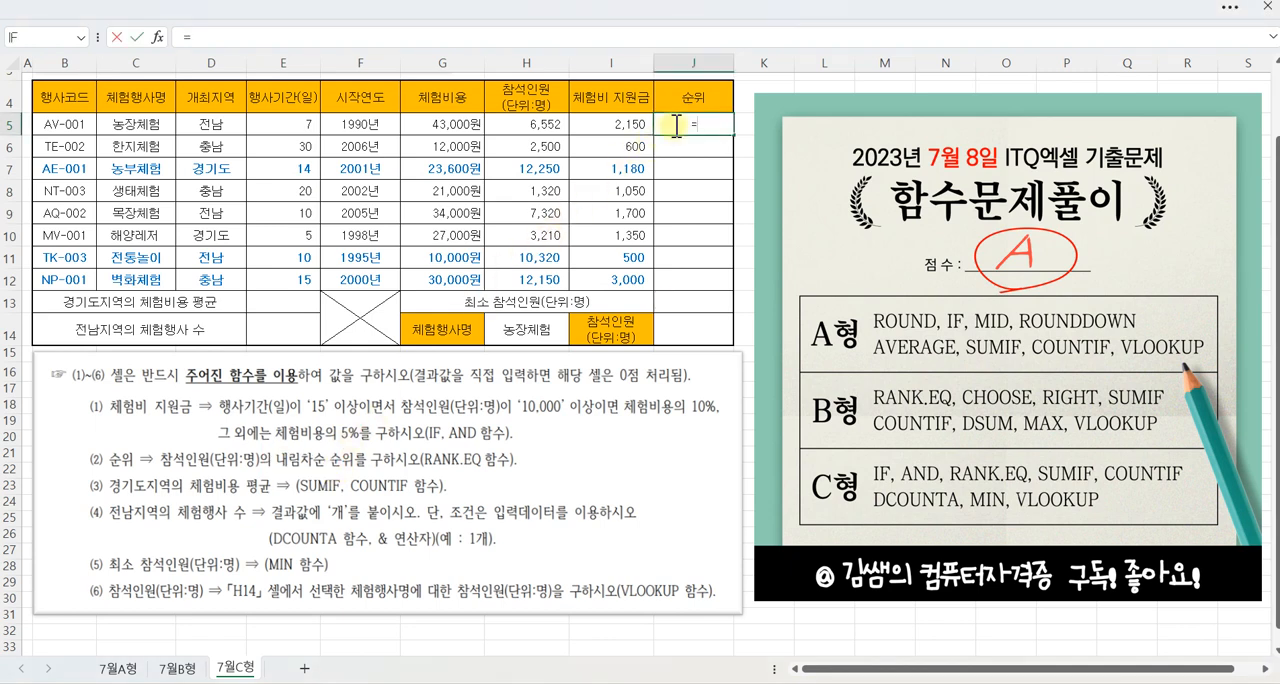
{"action": "type", "text": "RAN"}
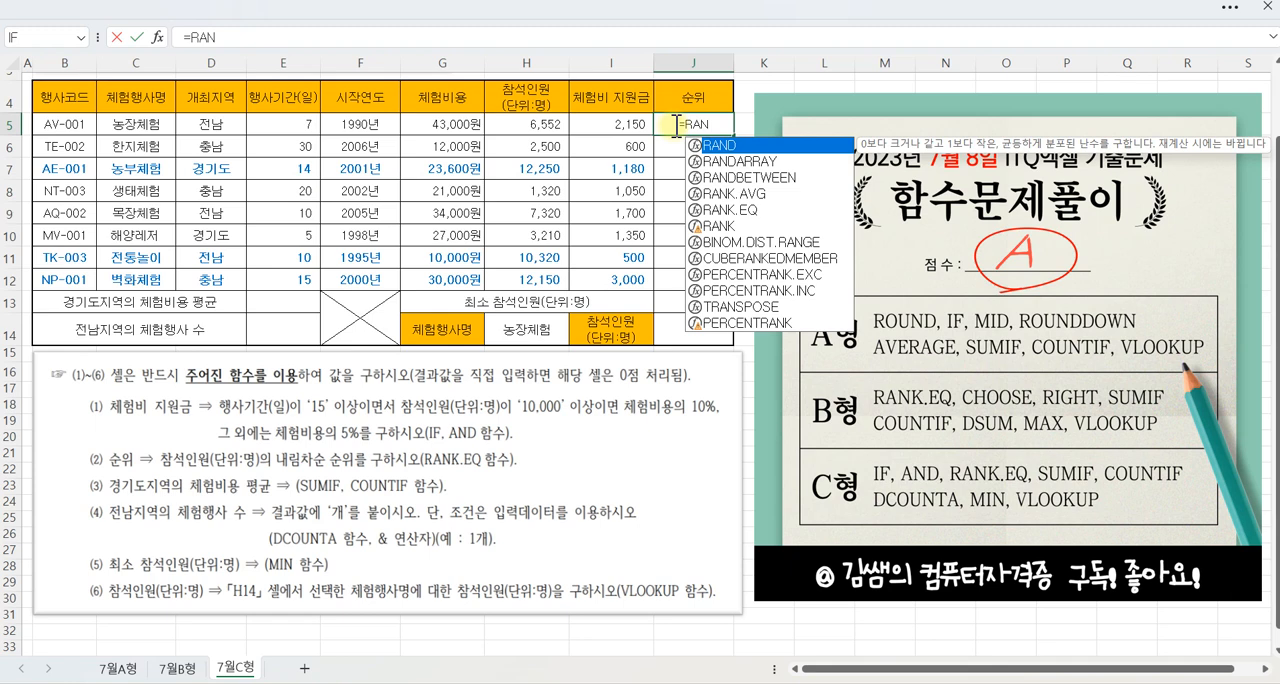
{"action": "double_click", "coordinate": [729, 211]}
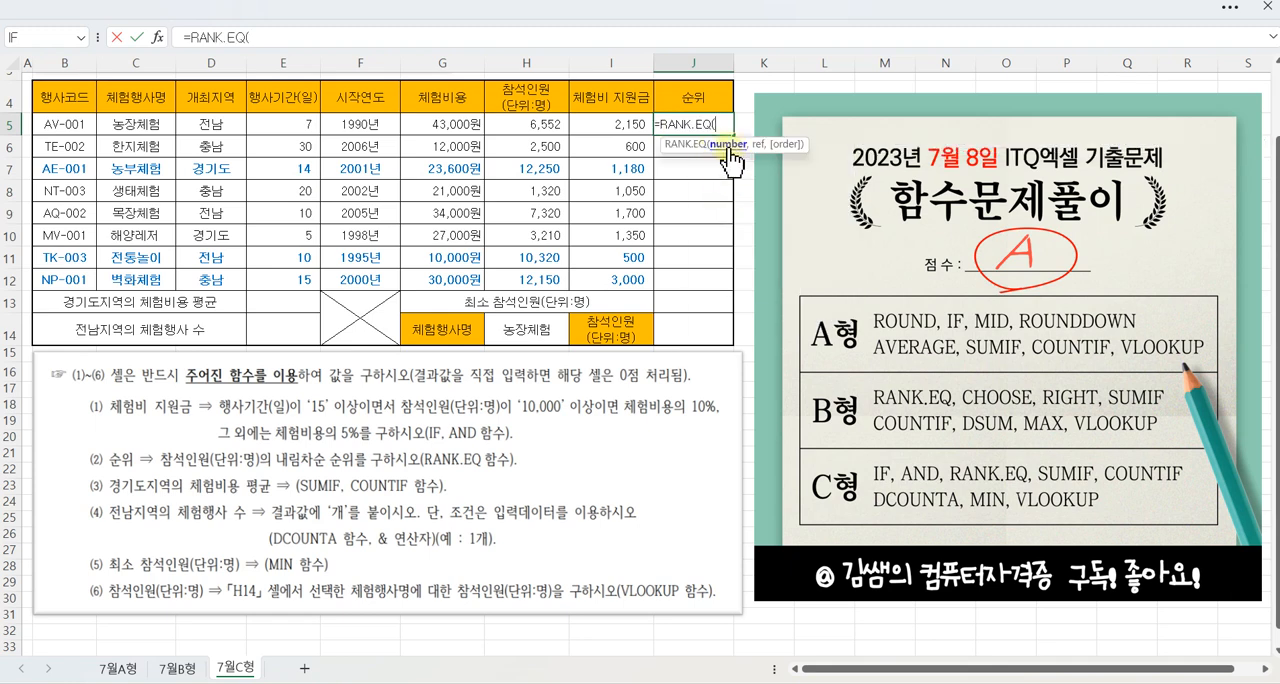
{"action": "left_click", "coordinate": [540, 124]}
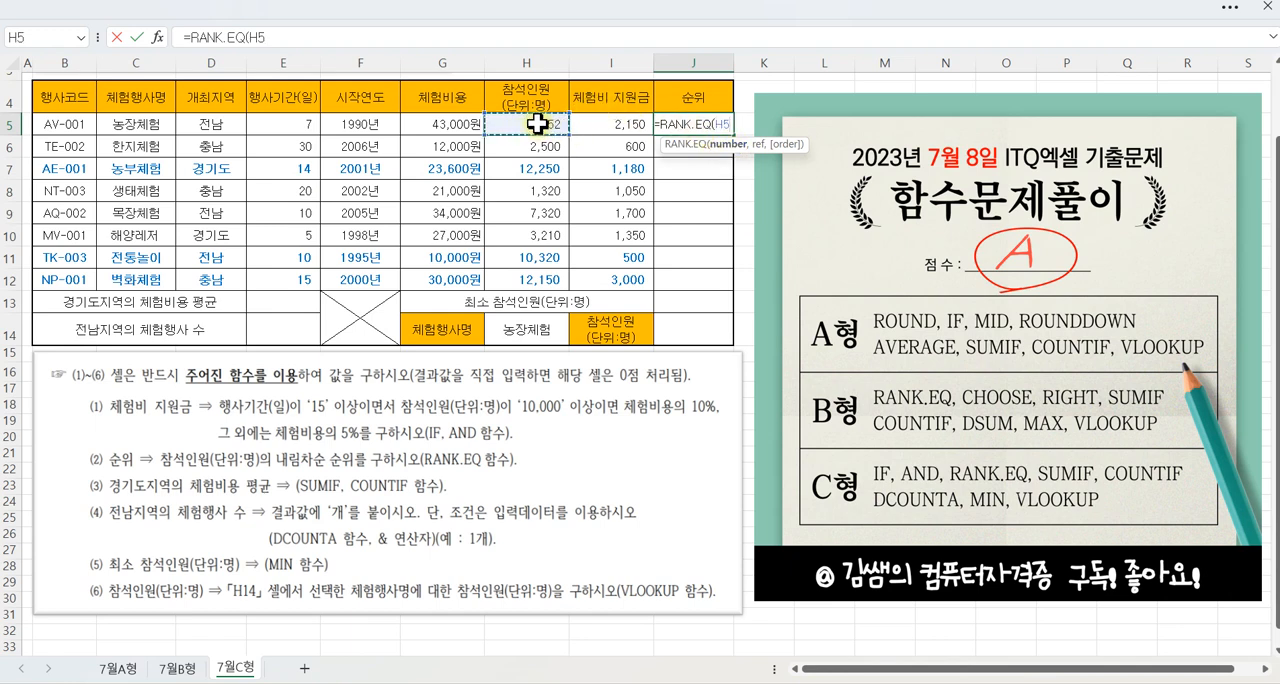
{"action": "type", "text": ","}
{"action": "left_click_drag", "start_coordinate": [538, 124], "coordinate": [535, 277]}
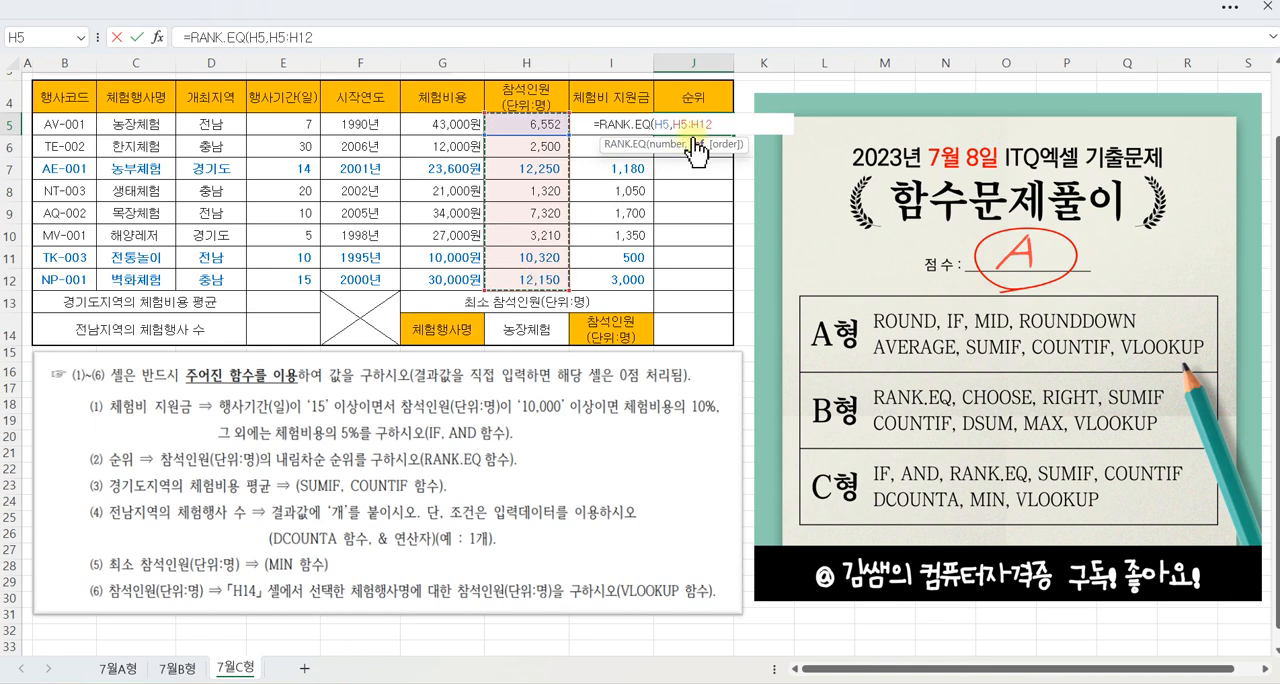
{"action": "key", "text": "Left"}
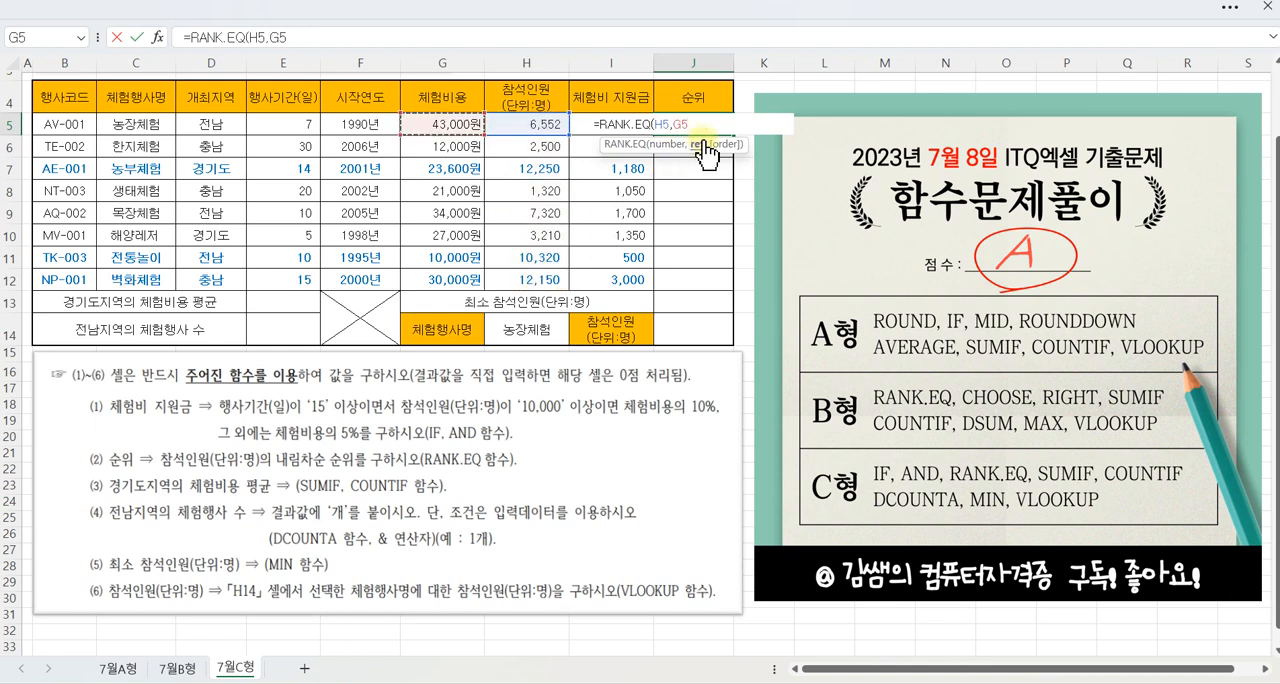
{"action": "left_click_drag", "start_coordinate": [531, 123], "coordinate": [527, 271]}
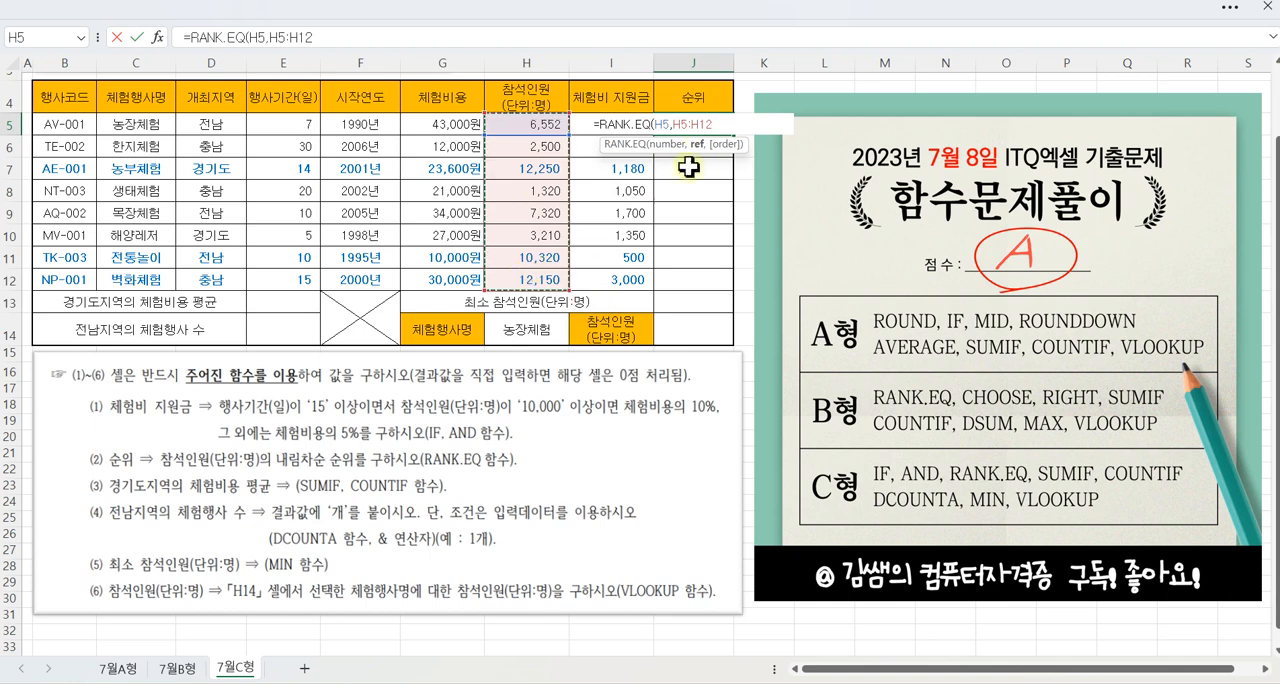
Step: Make the reference range of the RANK.EQ formula in J5 absolute as $H$5:$H$12
{"action": "left_click", "coordinate": [706, 124]}
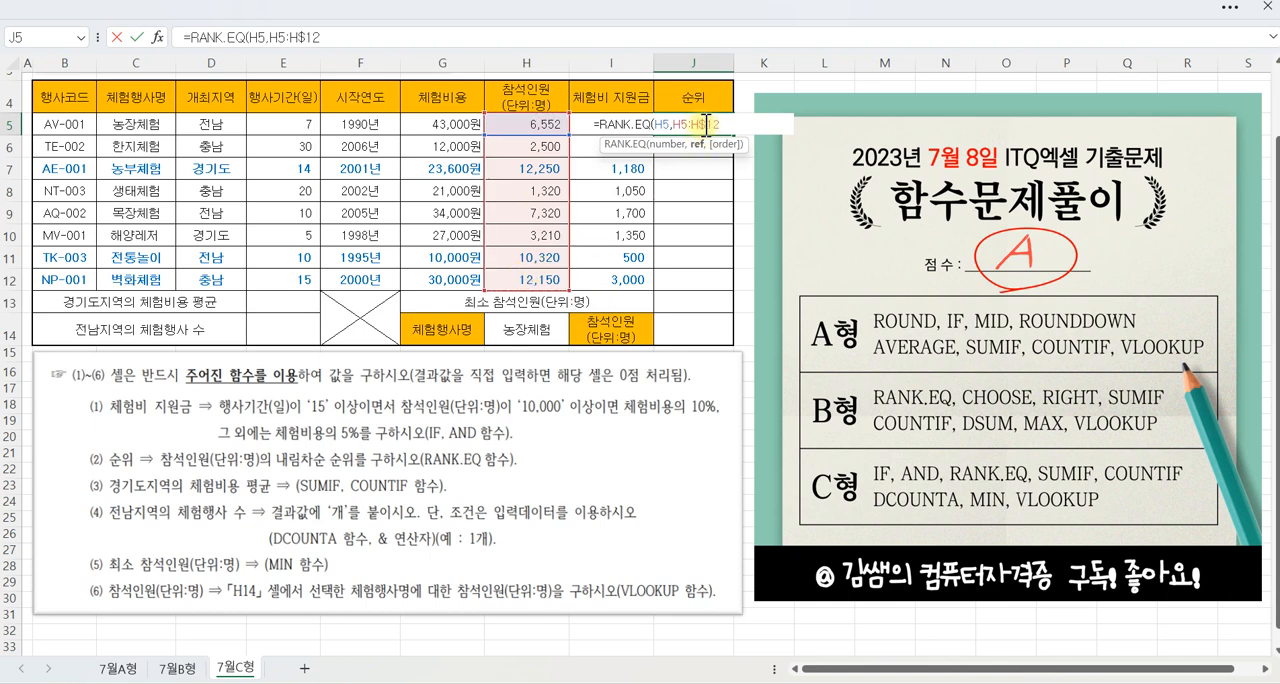
{"action": "type", "text": "$"}
{"action": "key", "text": "Left"}
{"action": "key", "text": "Left"}
{"action": "key", "text": "Left"}
{"action": "type", "text": "$"}
{"action": "key", "text": "Left"}
{"action": "key", "text": "Left"}
{"action": "type", "text": "$"}
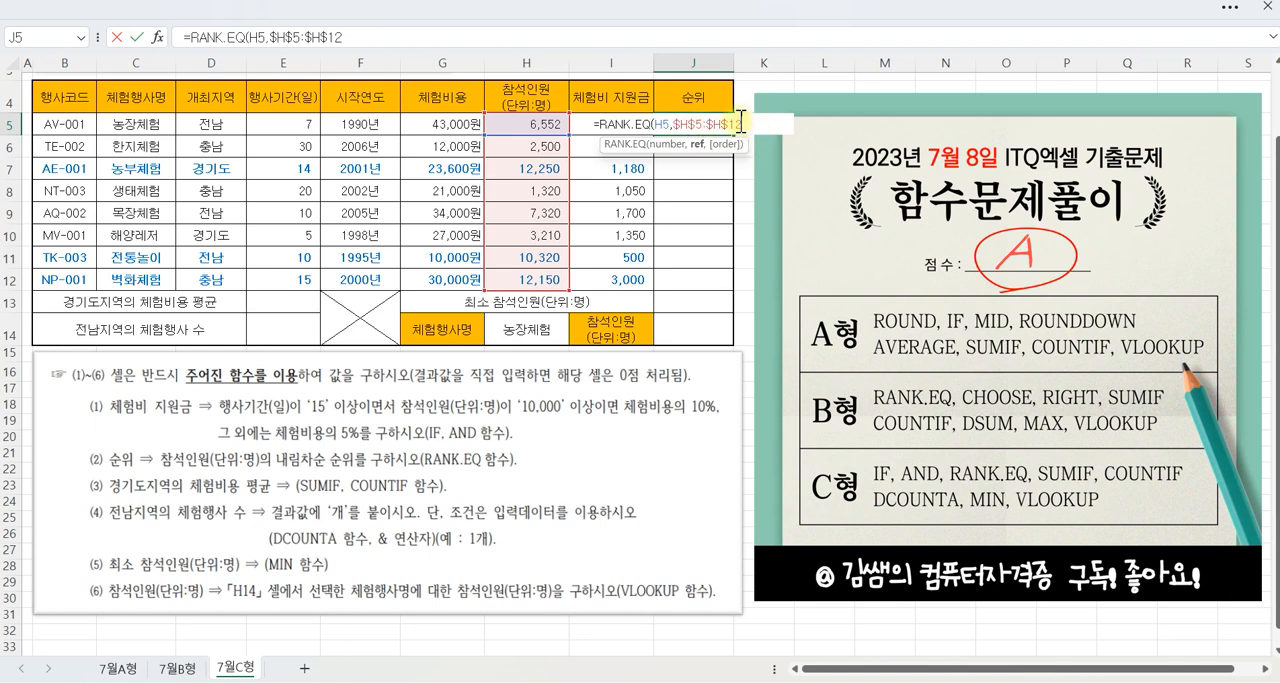
Step: Complete the RANK.EQ formula in J5 without an order argument and fill it down to J12
{"action": "type", "text": ")"}
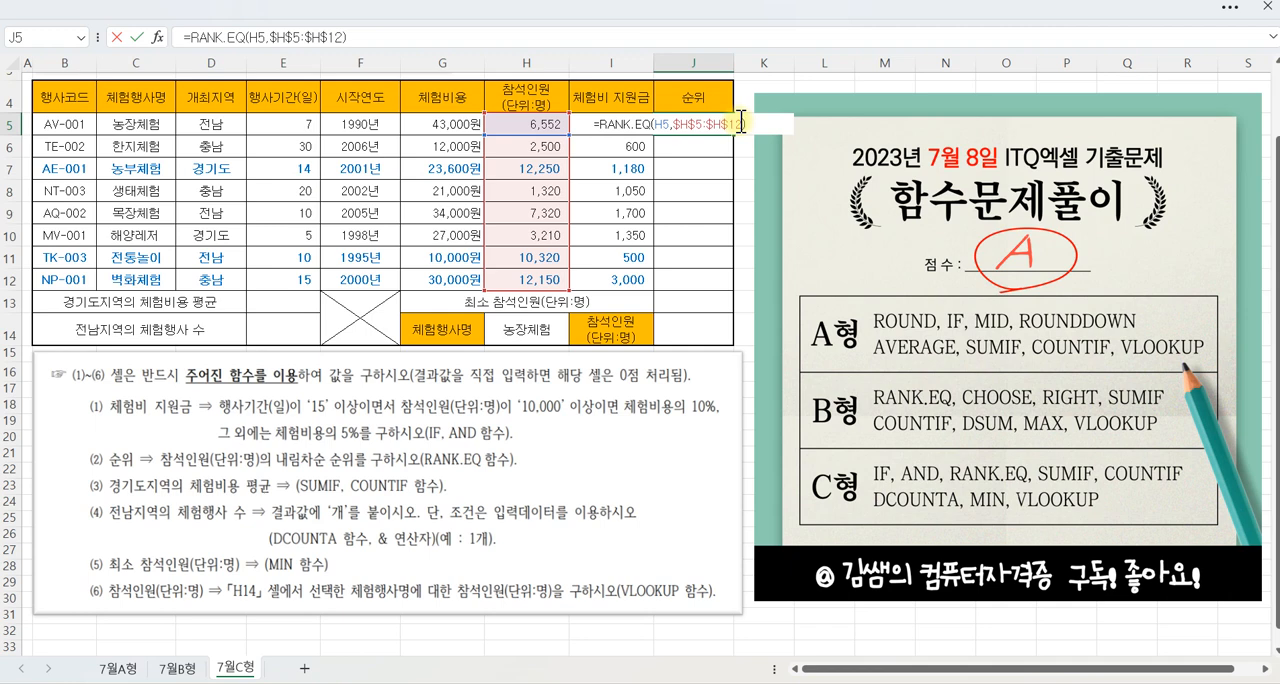
{"action": "key", "text": "BackSpace"}
{"action": "type", "text": ","}
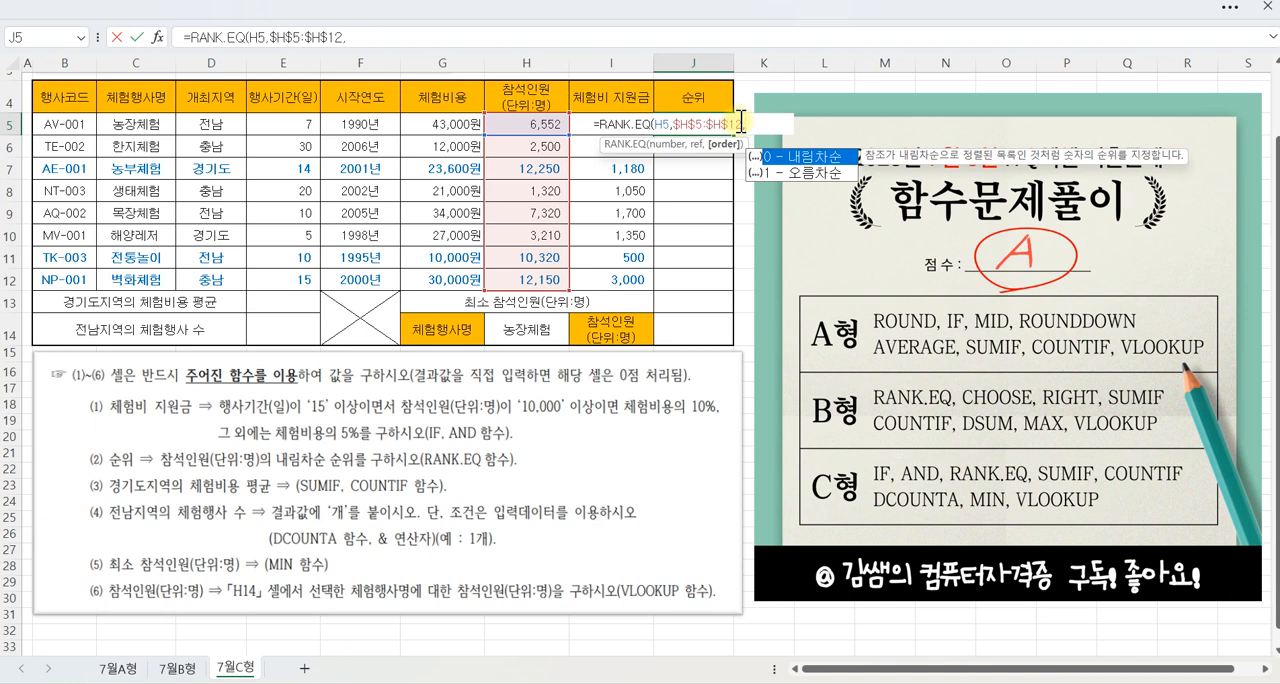
{"action": "key", "text": "BackSpace"}
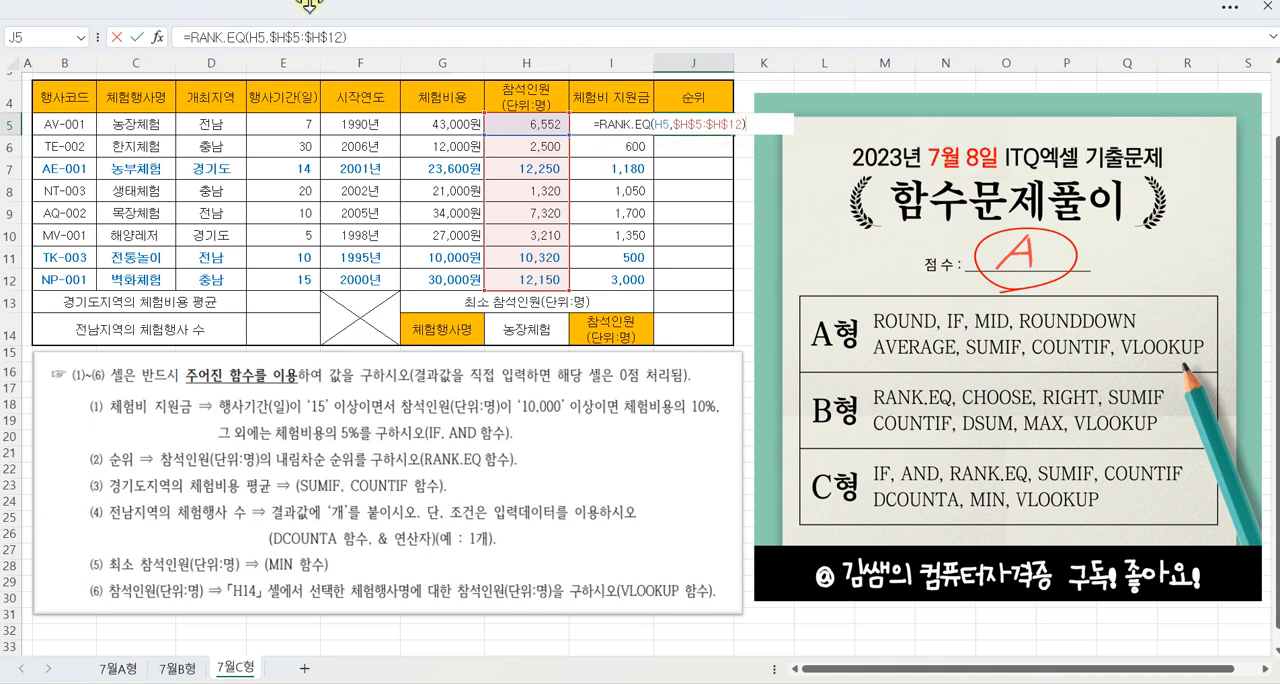
{"action": "left_click", "coordinate": [141, 38]}
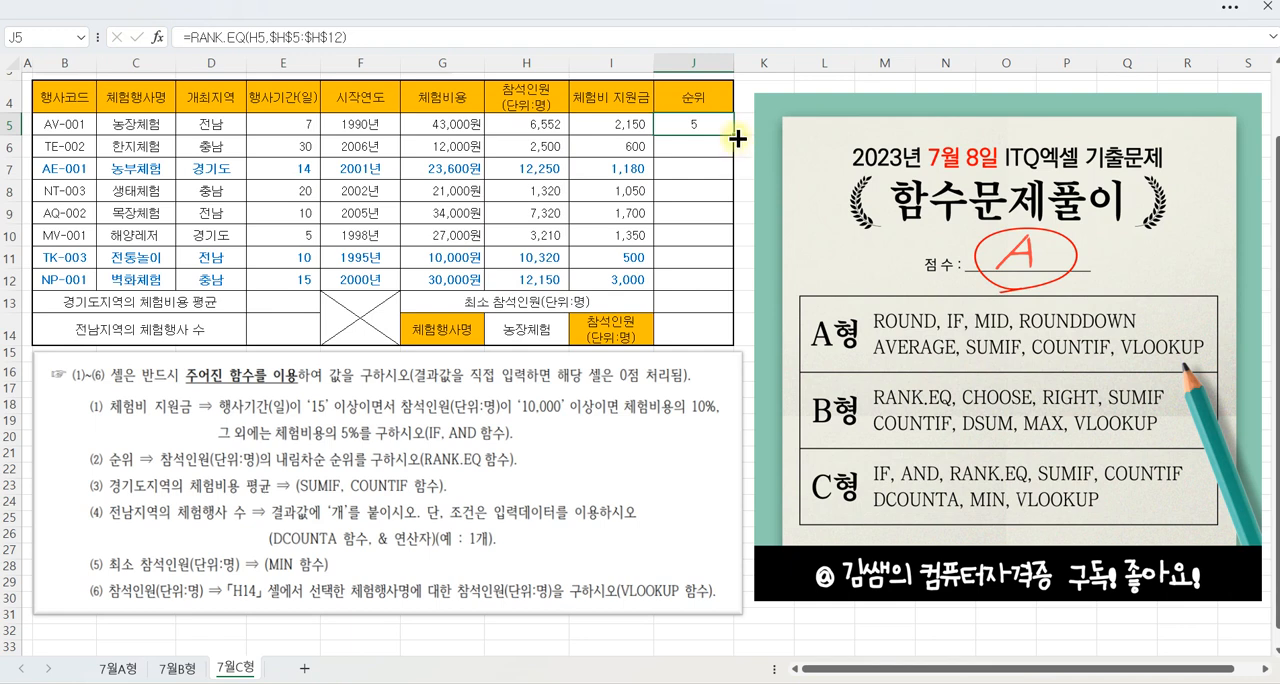
{"action": "left_click_drag", "start_coordinate": [734, 134], "coordinate": [749, 290]}
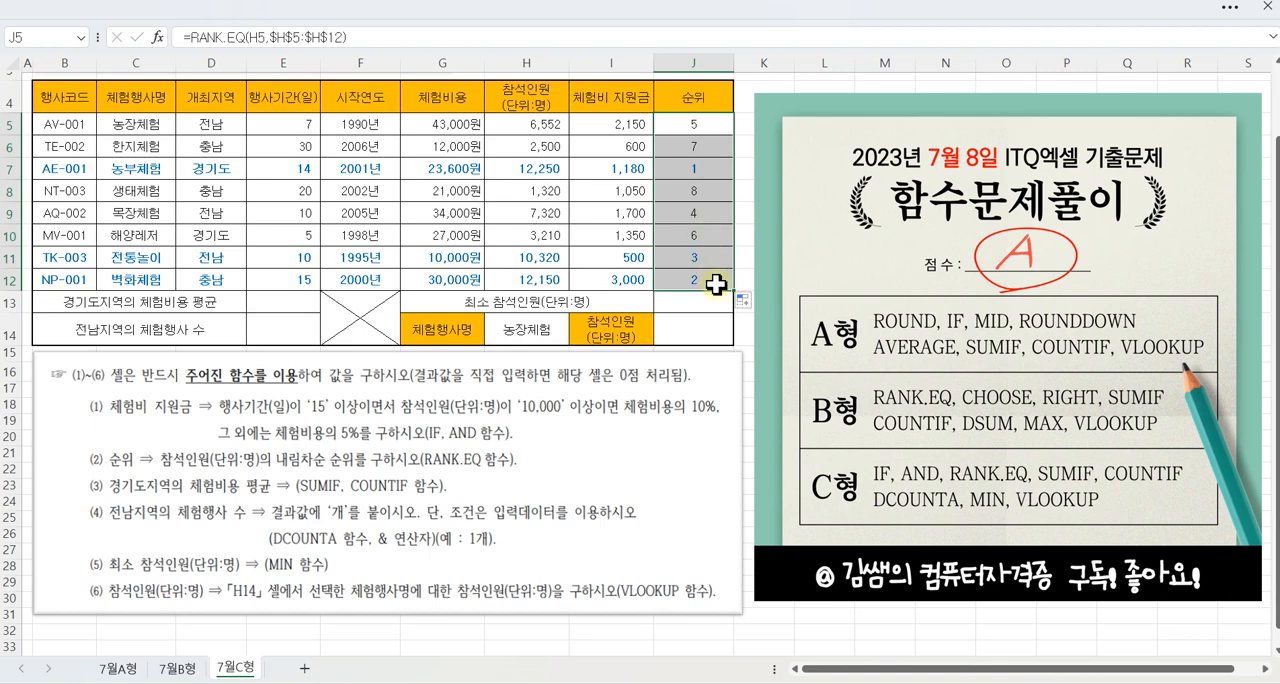
Step: Review J5's formula, marking up its absolute range $H$5:$H$12 and the word 내림차순 in question (2)
{"action": "left_click", "coordinate": [700, 123]}
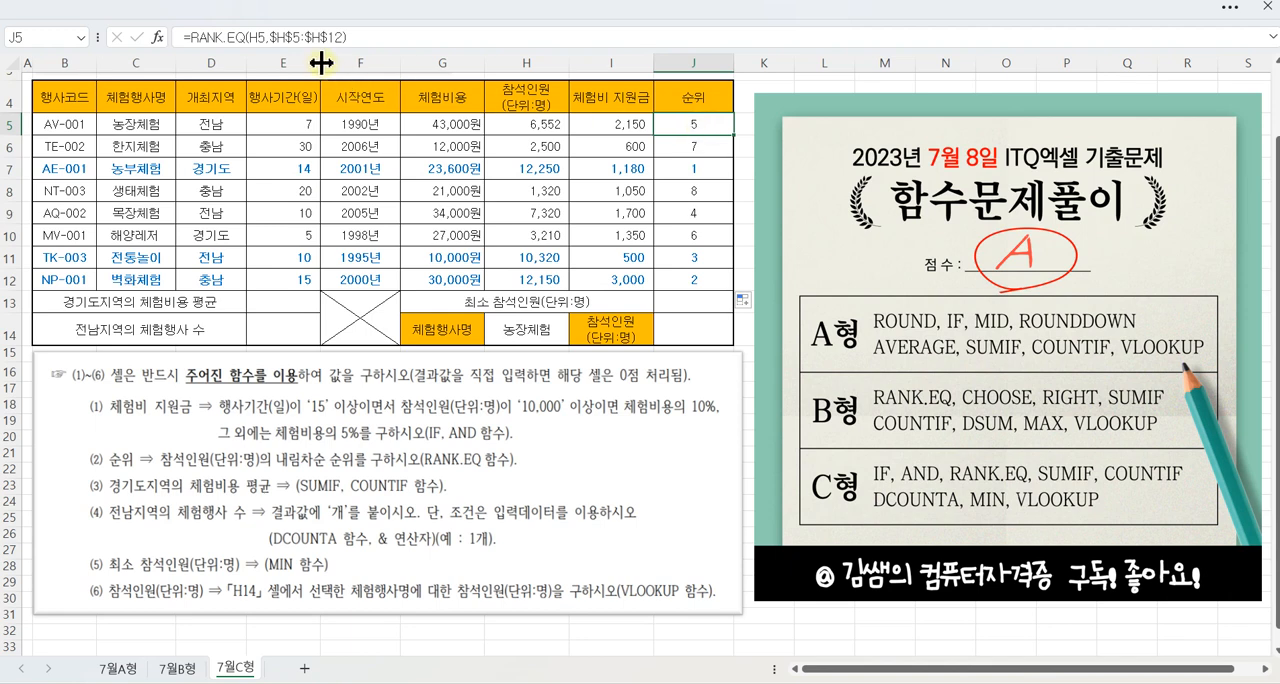
{"action": "left_click_drag", "start_coordinate": [265, 27], "coordinate": [346, 47]}
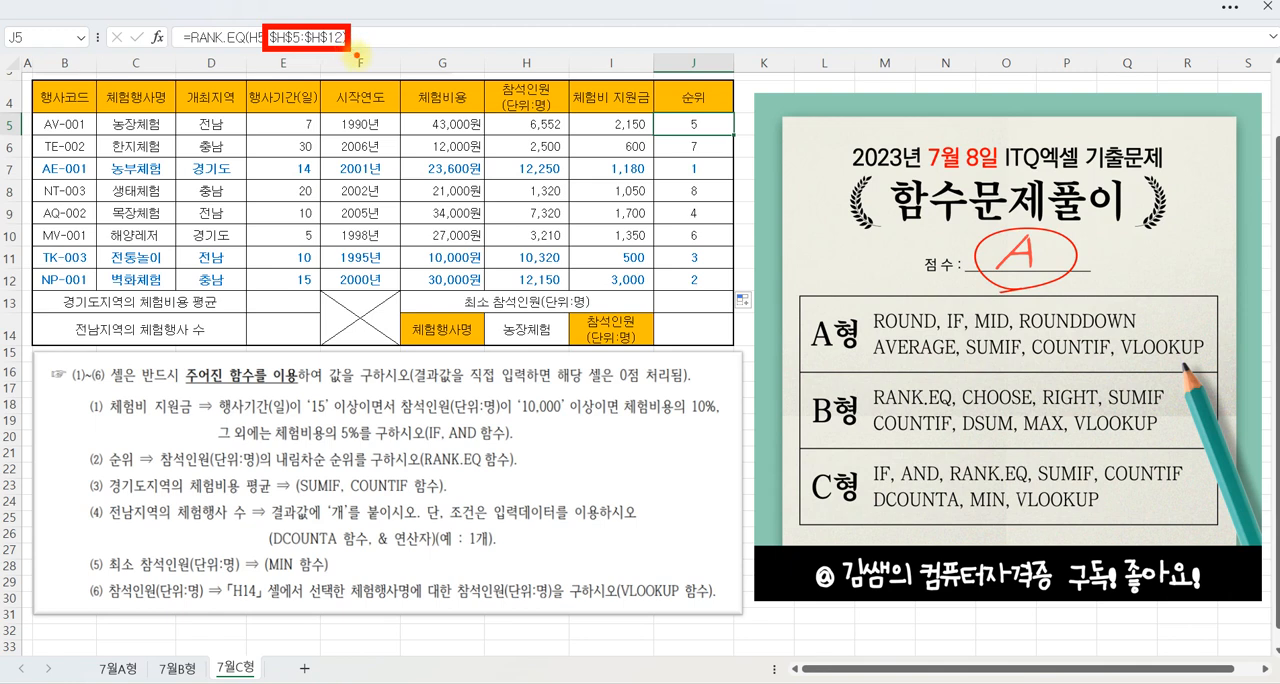
{"action": "left_click_drag", "start_coordinate": [268, 447], "coordinate": [332, 474]}
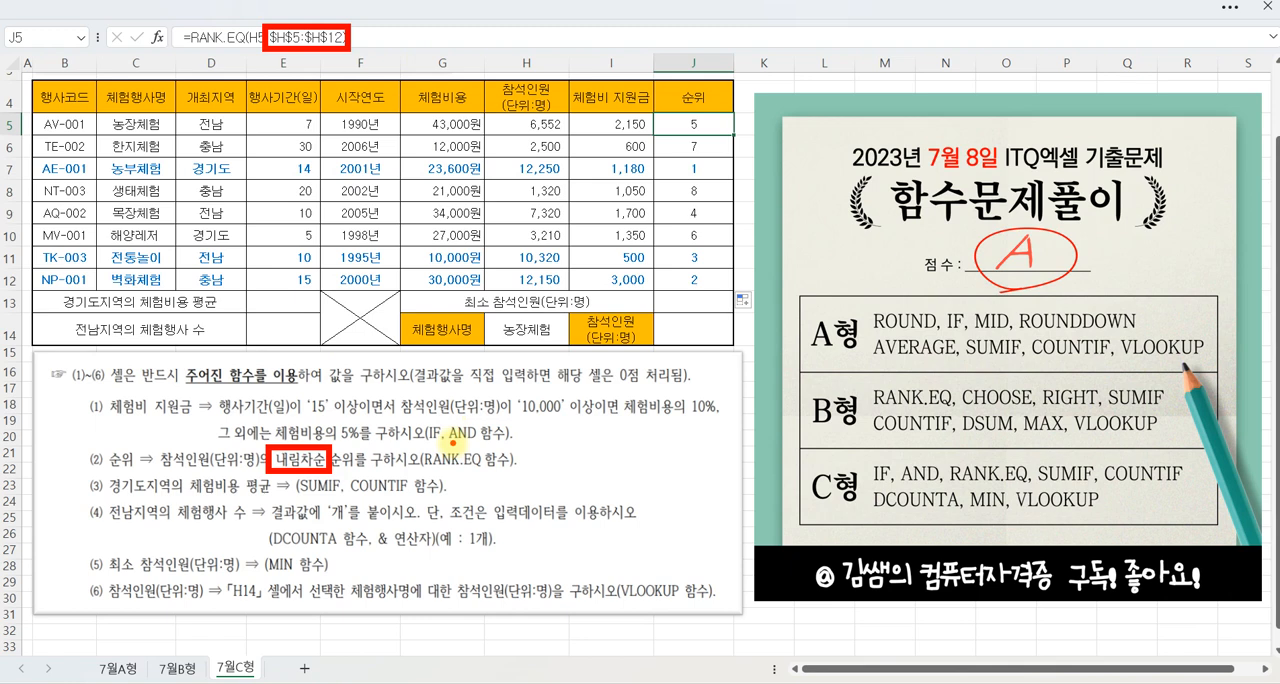
{"action": "key", "text": "Escape"}
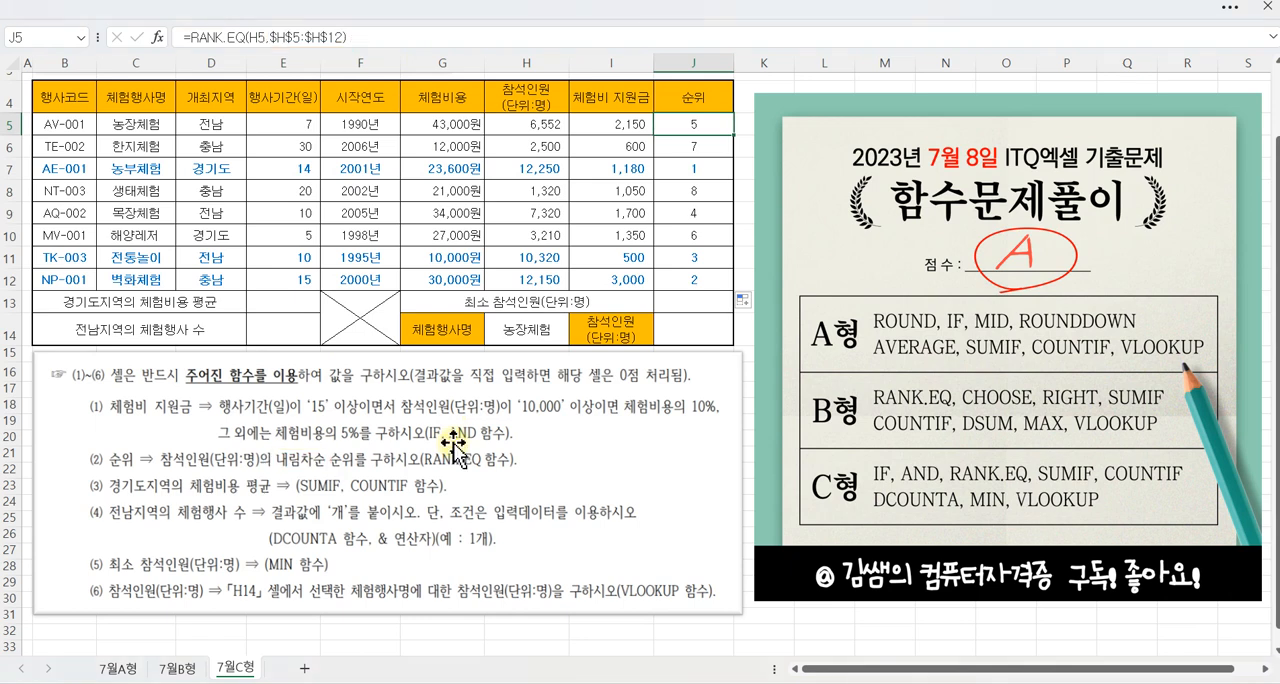
Step: Select E13 and mark up the function order, 경기도 and 체험비용 in question (3) for 경기도지역의 체험비용 평균
{"action": "left_click", "coordinate": [300, 299]}
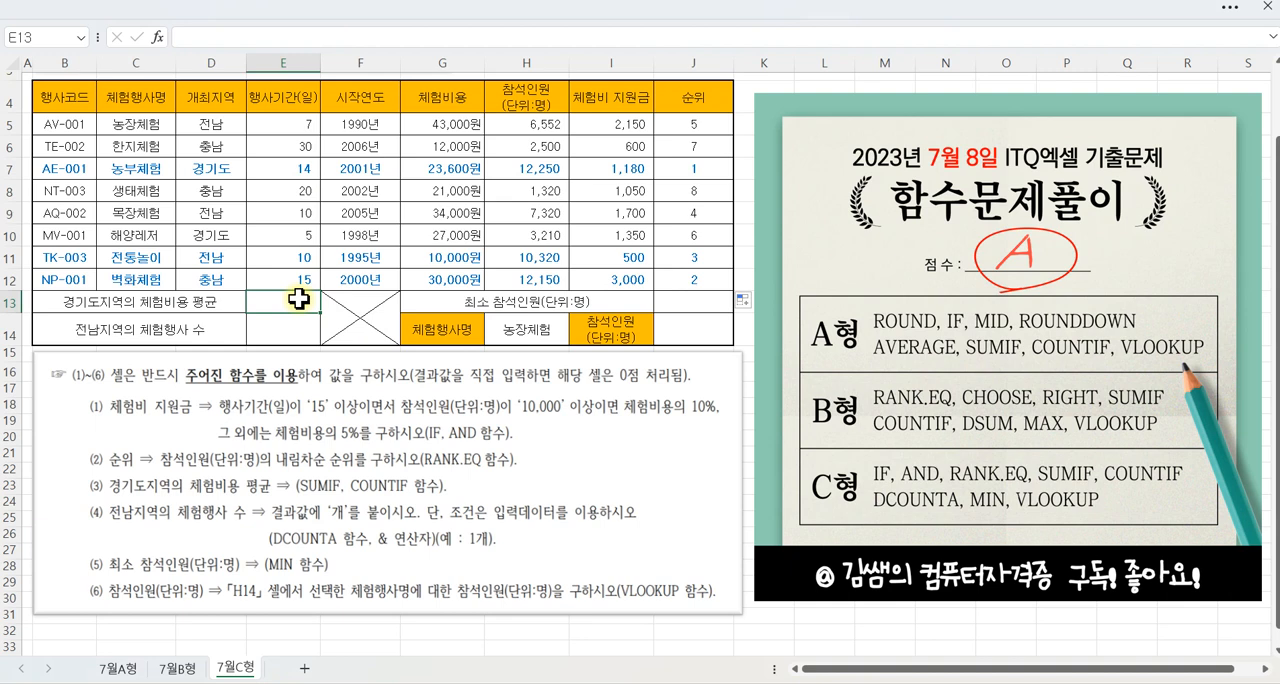
{"action": "mouse_move", "coordinate": [350, 467]}
{"action": "left_mouse_down"}
{"action": "mouse_move", "coordinate": [342, 515]}
{"action": "mouse_move", "coordinate": [258, 540]}
{"action": "mouse_move", "coordinate": [248, 486]}
{"action": "left_mouse_up"}
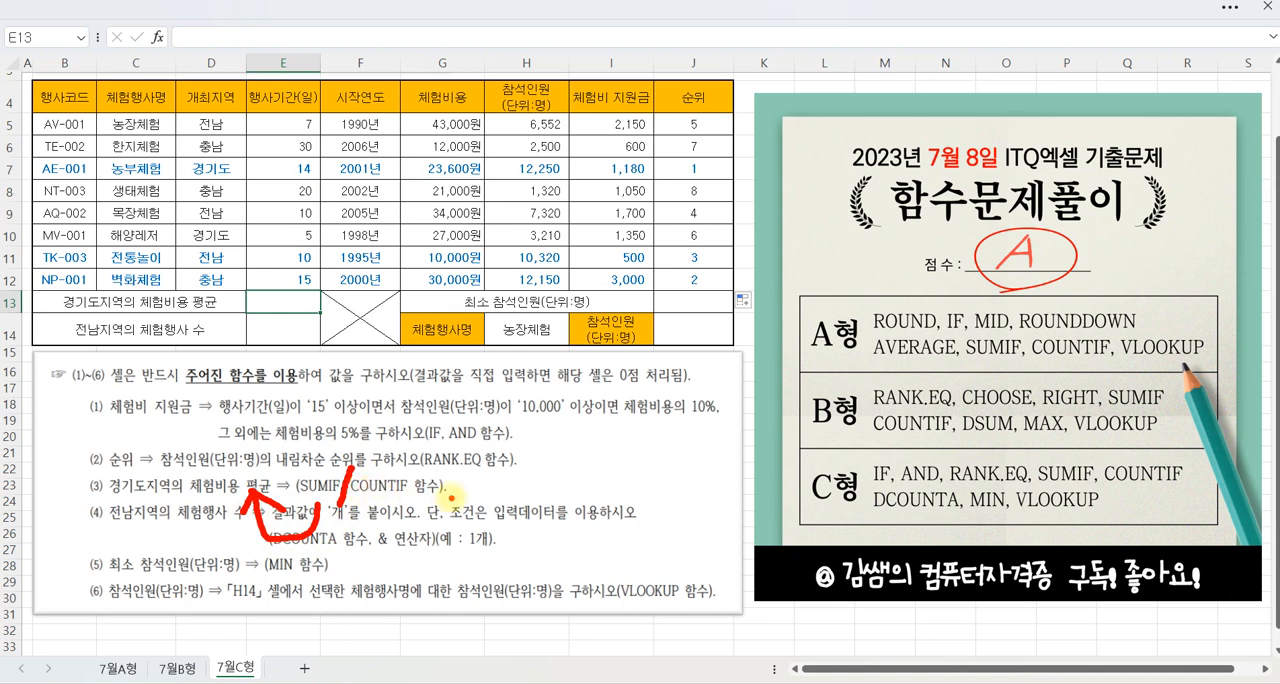
{"action": "left_click_drag", "start_coordinate": [115, 494], "coordinate": [222, 500]}
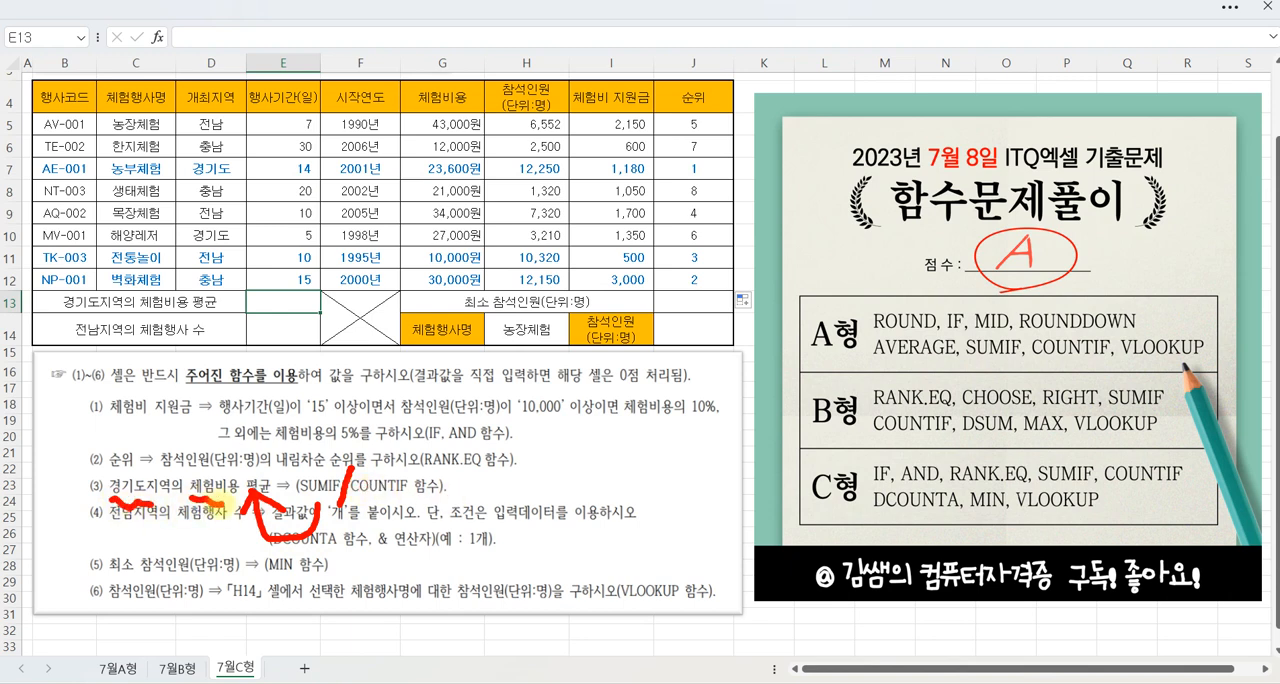
{"action": "key", "text": "Escape"}
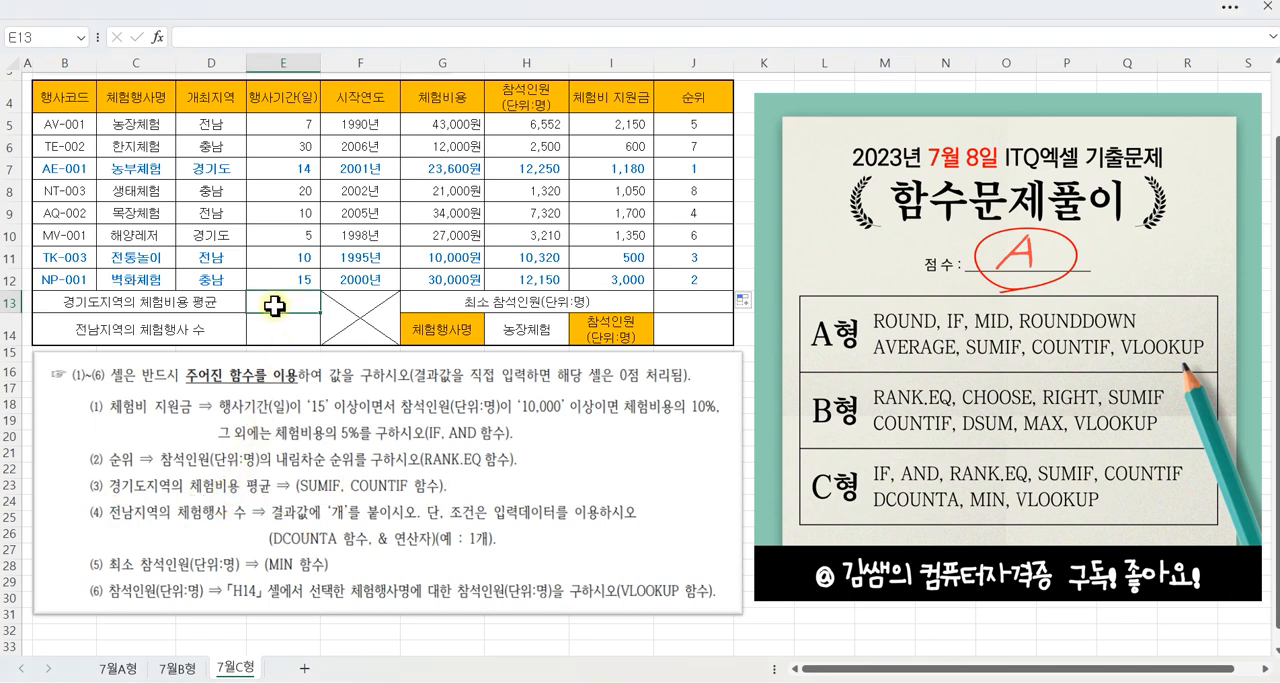
Step: Enter a SUMIF formula in E13 with range D5:D12, criterion "경기도" and the named range 체험비용 as the sum range
{"action": "left_click", "coordinate": [157, 37]}
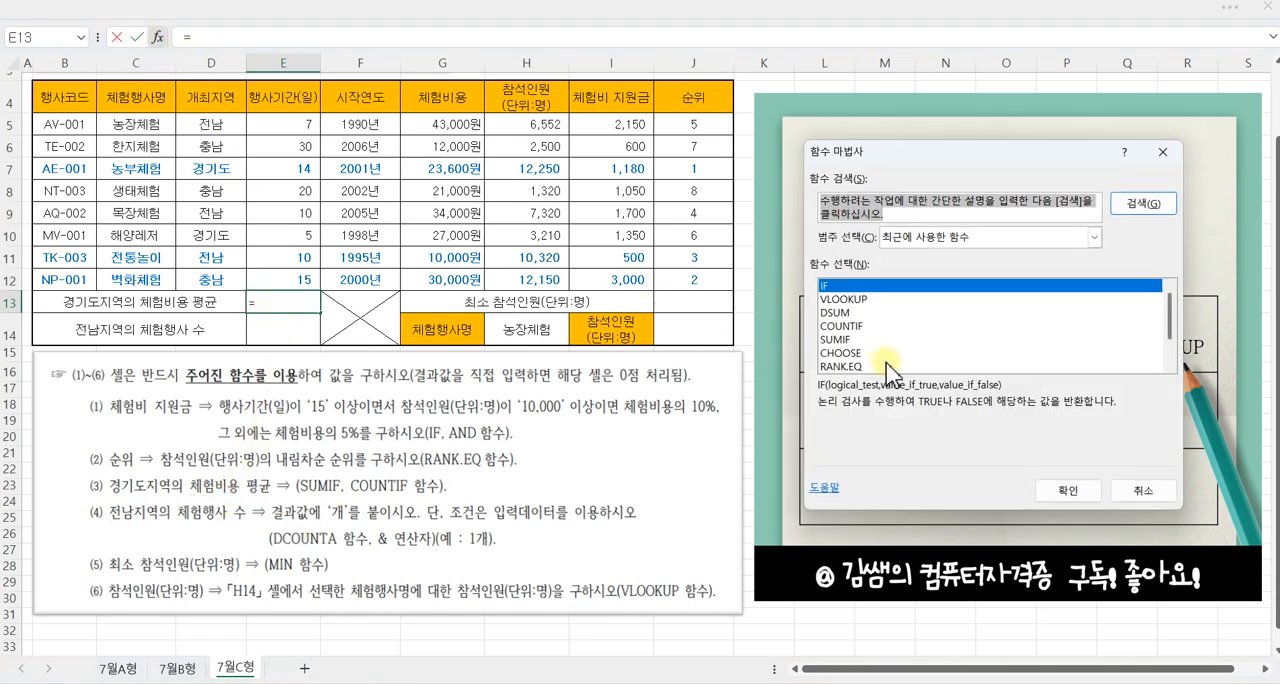
{"action": "left_click", "coordinate": [840, 340]}
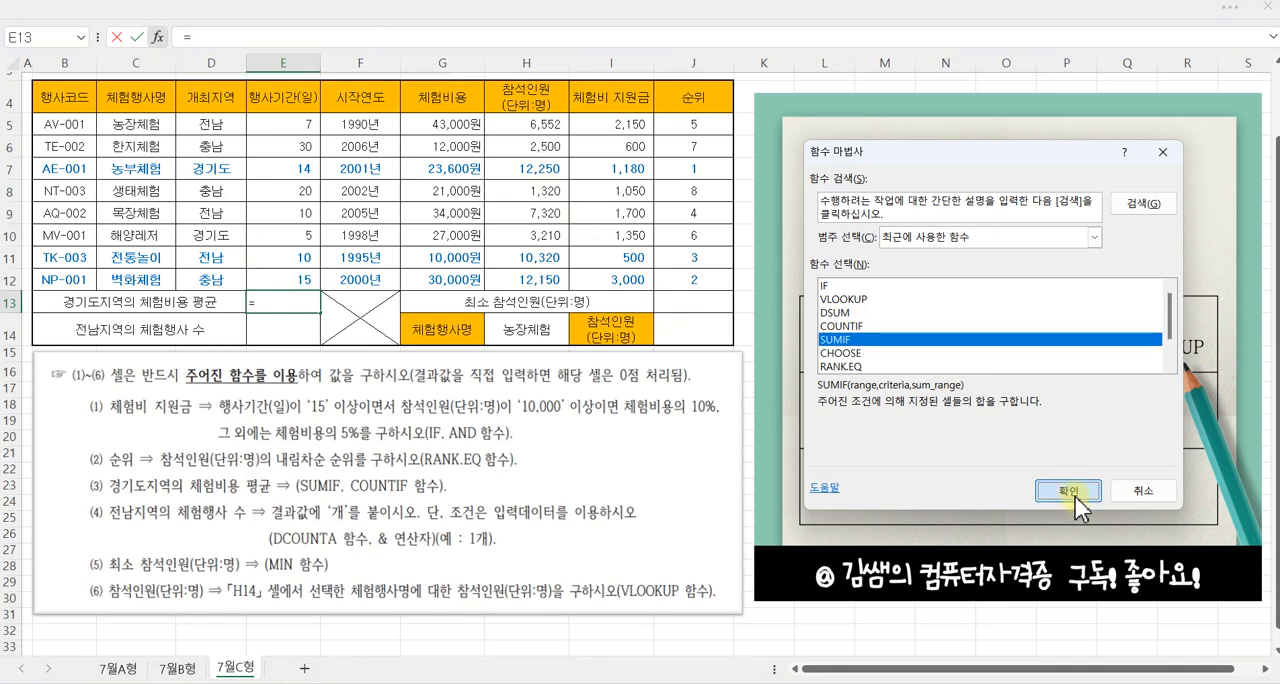
{"action": "left_click", "coordinate": [1068, 488]}
{"action": "left_click_drag", "start_coordinate": [875, 213], "coordinate": [645, 269]}
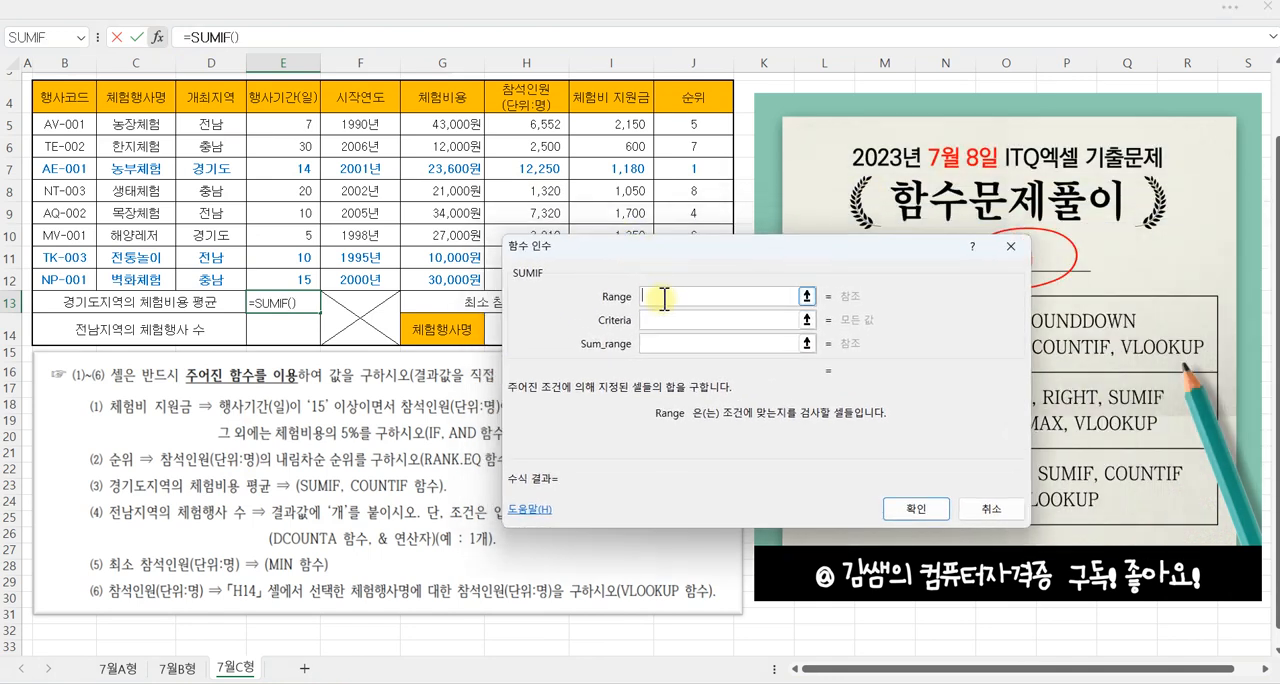
{"action": "left_click_drag", "start_coordinate": [510, 248], "coordinate": [545, 308]}
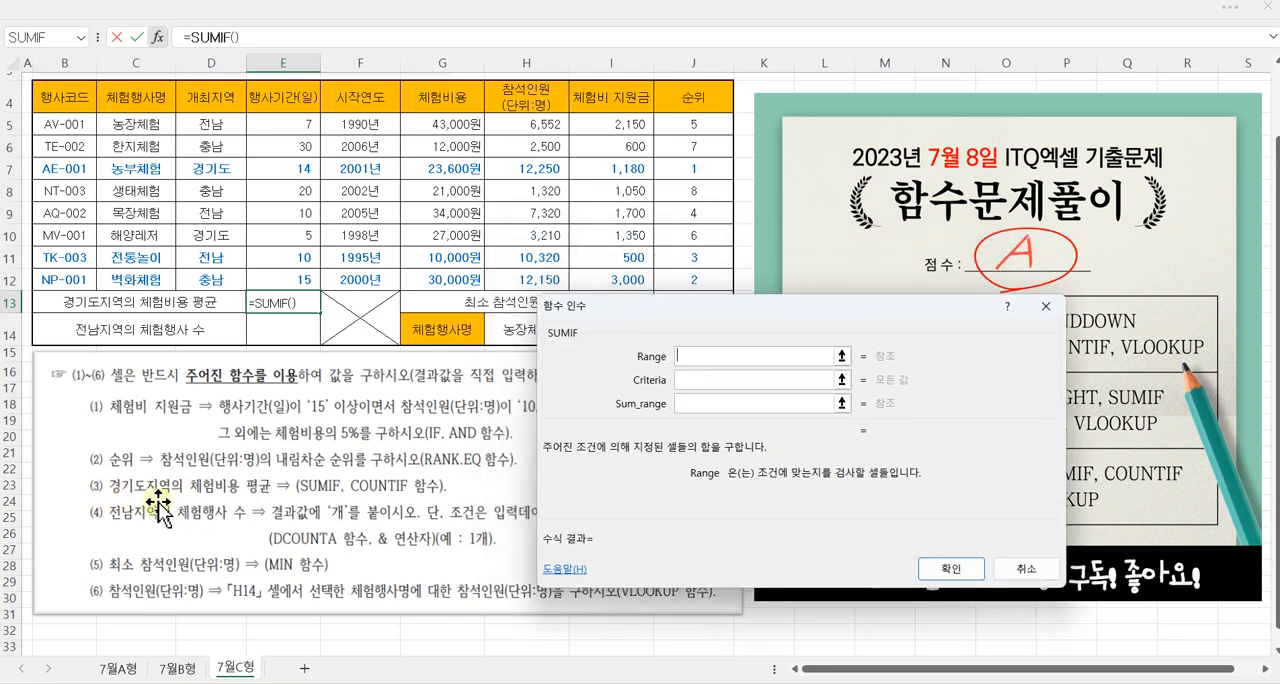
{"action": "left_click_drag", "start_coordinate": [208, 124], "coordinate": [216, 280]}
{"action": "left_click", "coordinate": [683, 378]}
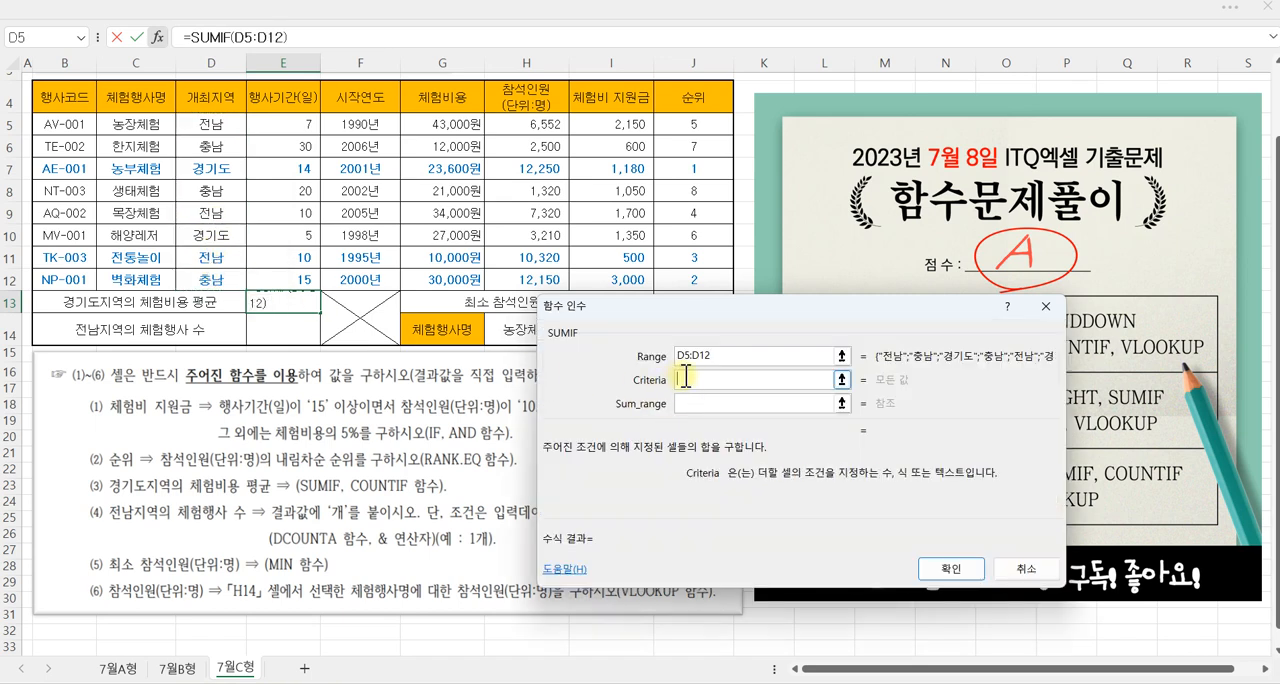
{"action": "type", "text": "\"경기도\""}
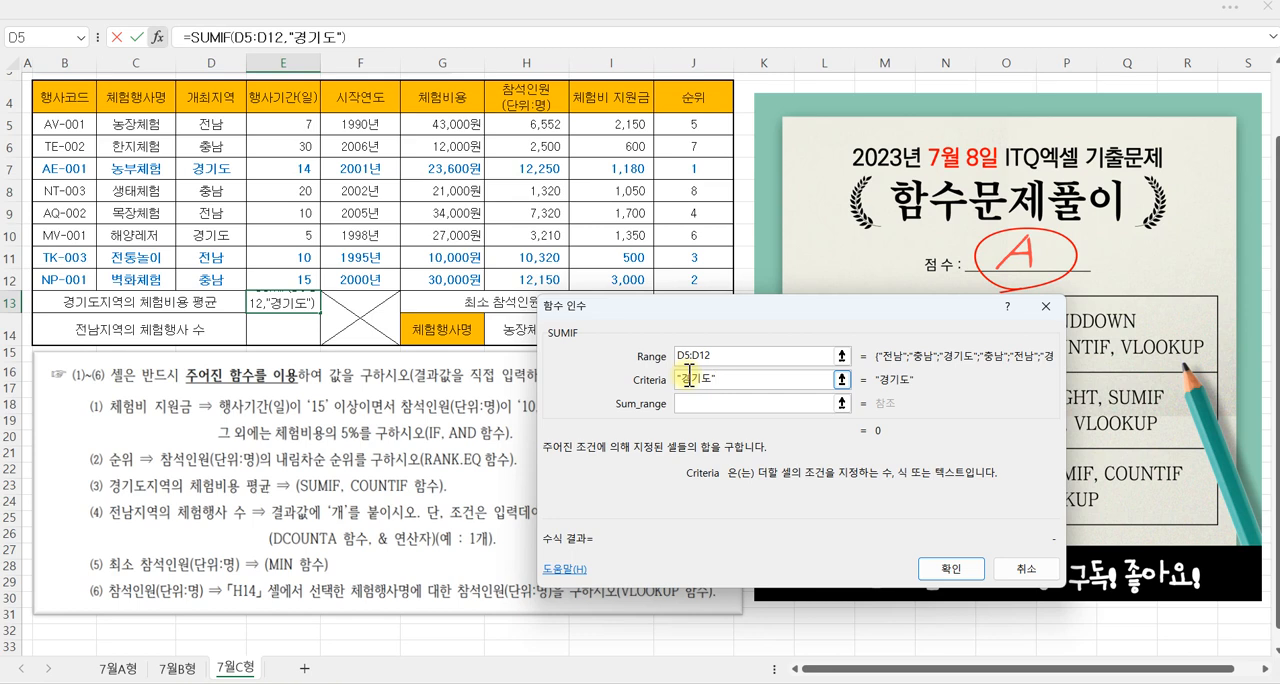
{"action": "left_click", "coordinate": [711, 402]}
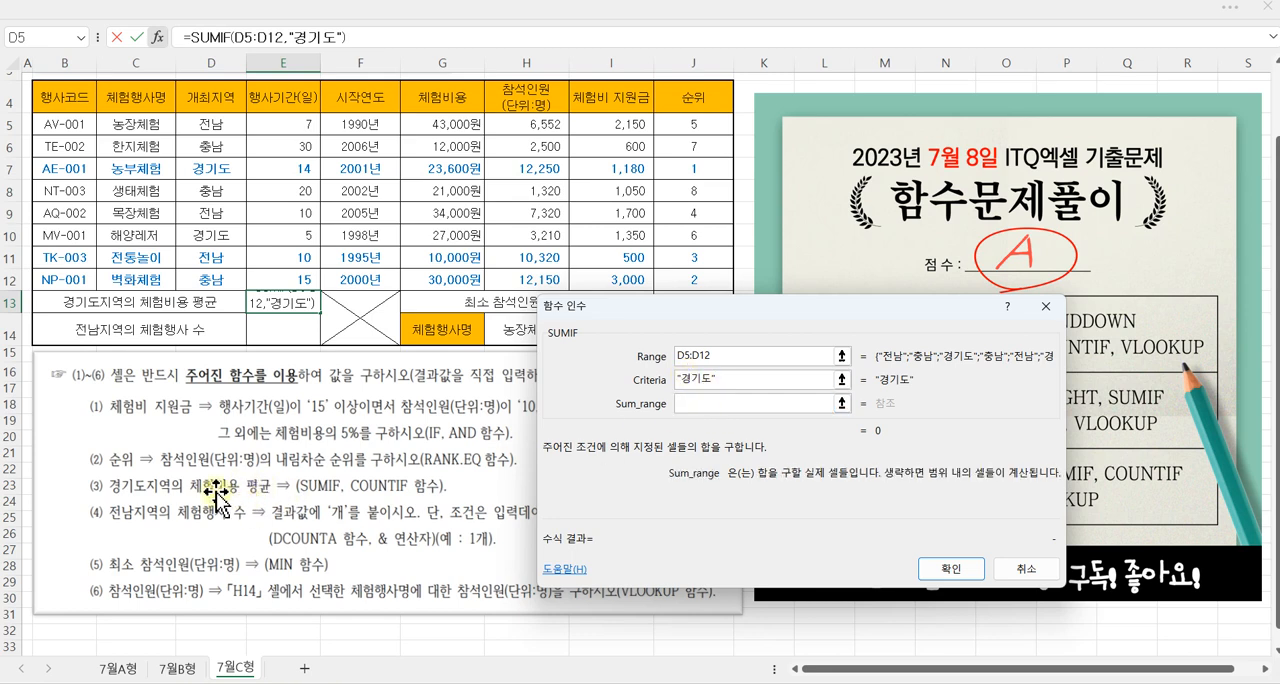
{"action": "left_click_drag", "start_coordinate": [437, 127], "coordinate": [443, 272]}
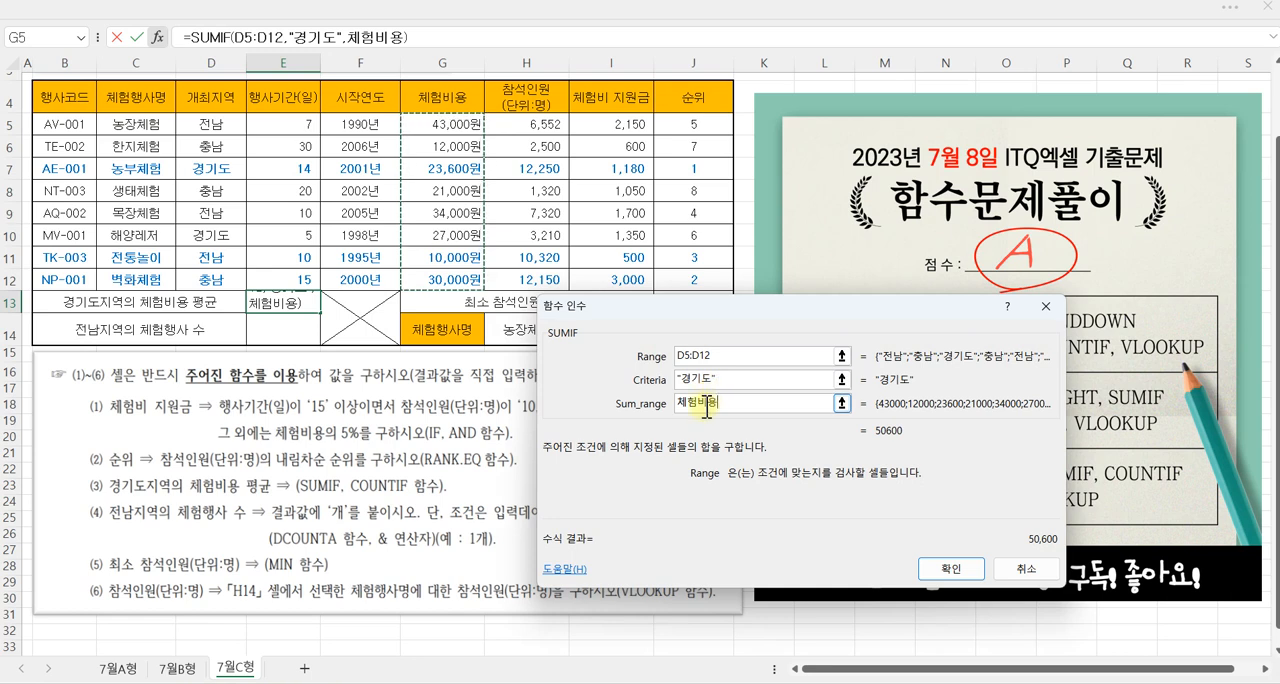
{"action": "left_click", "coordinate": [951, 577]}
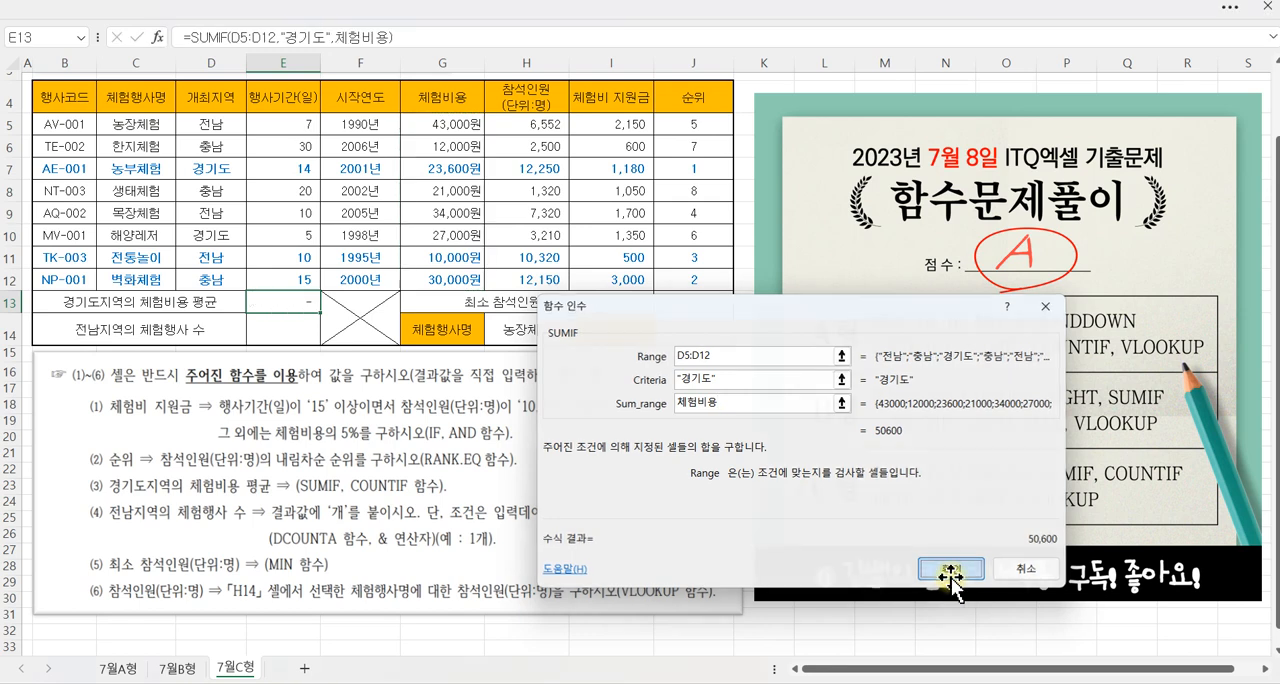
Step: Divide E13's SUMIF by a COUNTIF of D5:D12 with criterion "경기도", and check the range name of G5:G12
{"action": "left_click", "coordinate": [427, 36]}
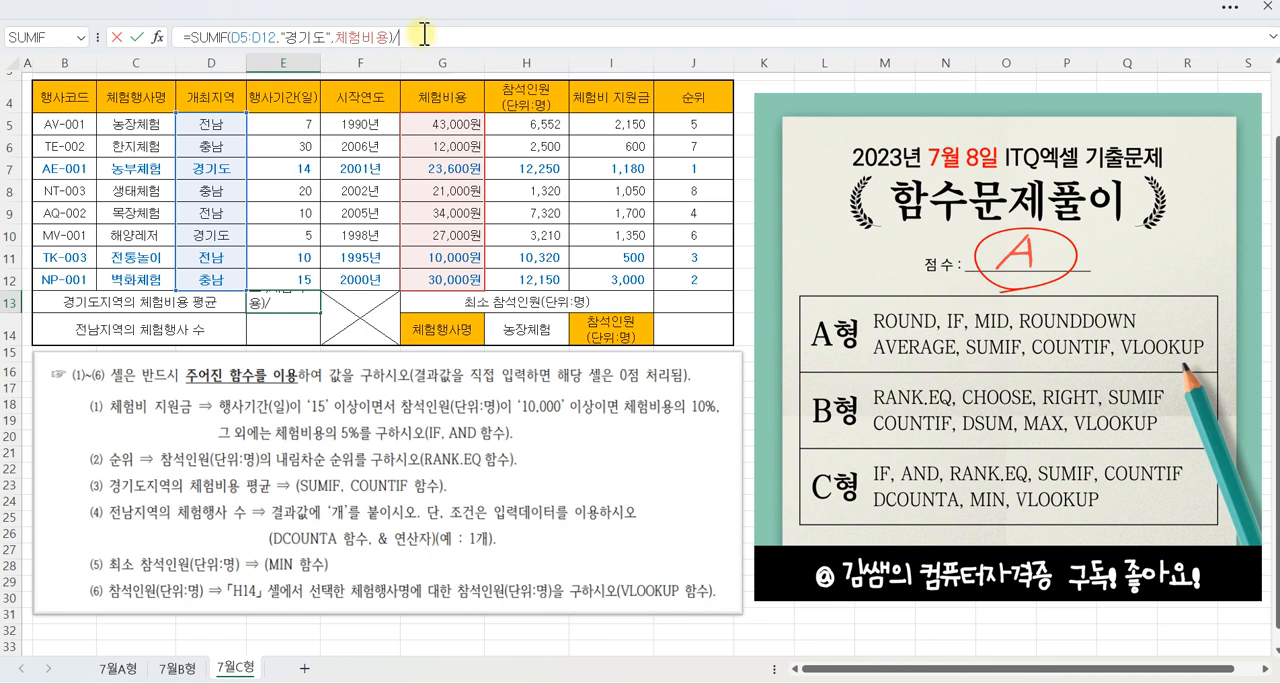
{"action": "left_click", "coordinate": [80, 37]}
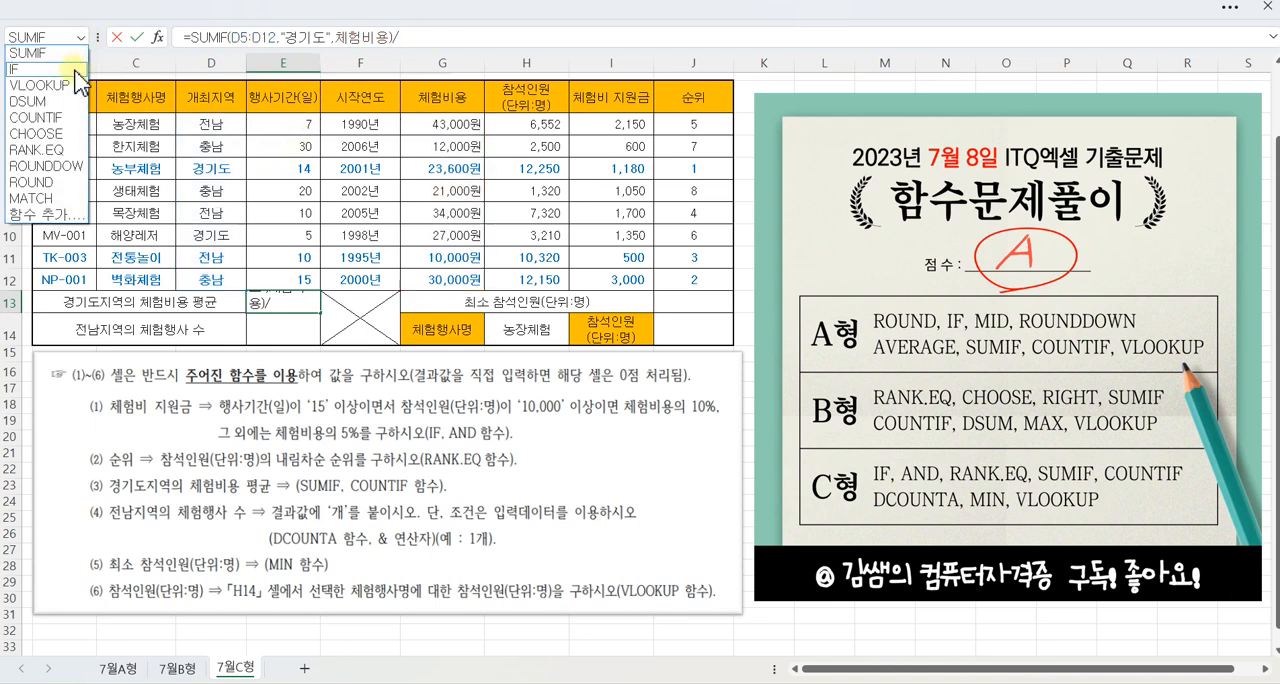
{"action": "left_click", "coordinate": [50, 117]}
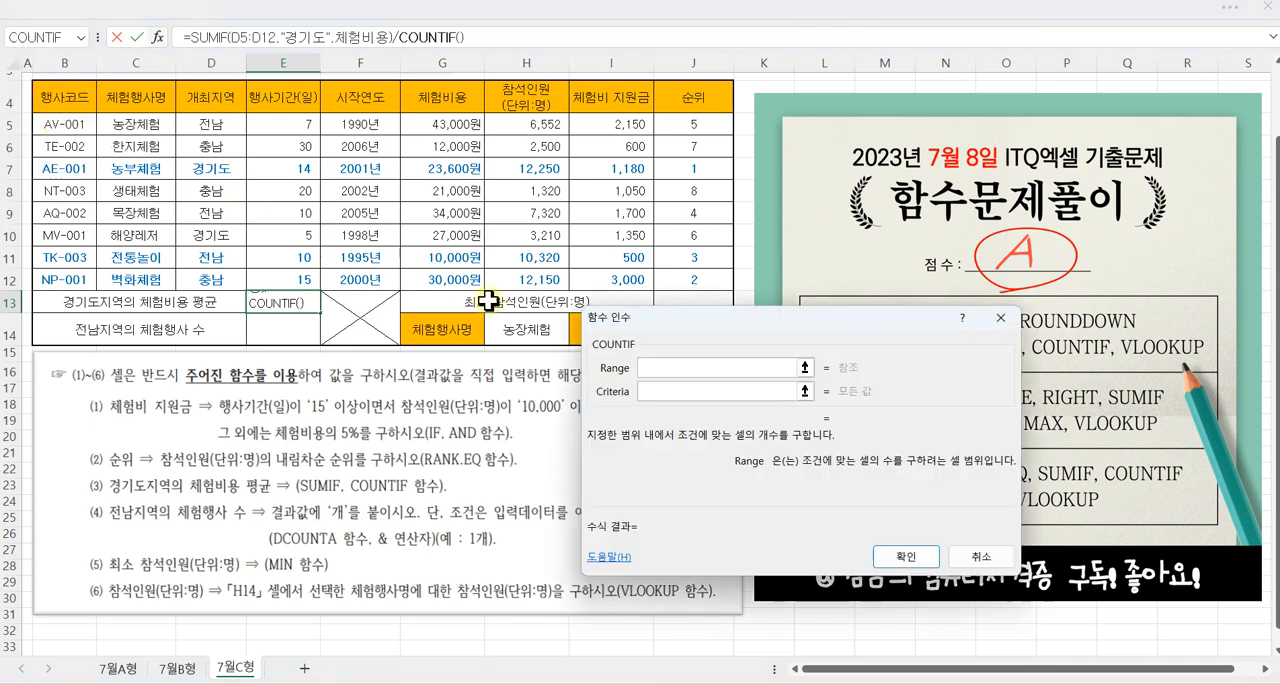
{"action": "left_click_drag", "start_coordinate": [640, 322], "coordinate": [600, 285]}
{"action": "left_click", "coordinate": [217, 124]}
{"action": "left_click_drag", "start_coordinate": [217, 124], "coordinate": [218, 281]}
{"action": "left_click", "coordinate": [632, 354]}
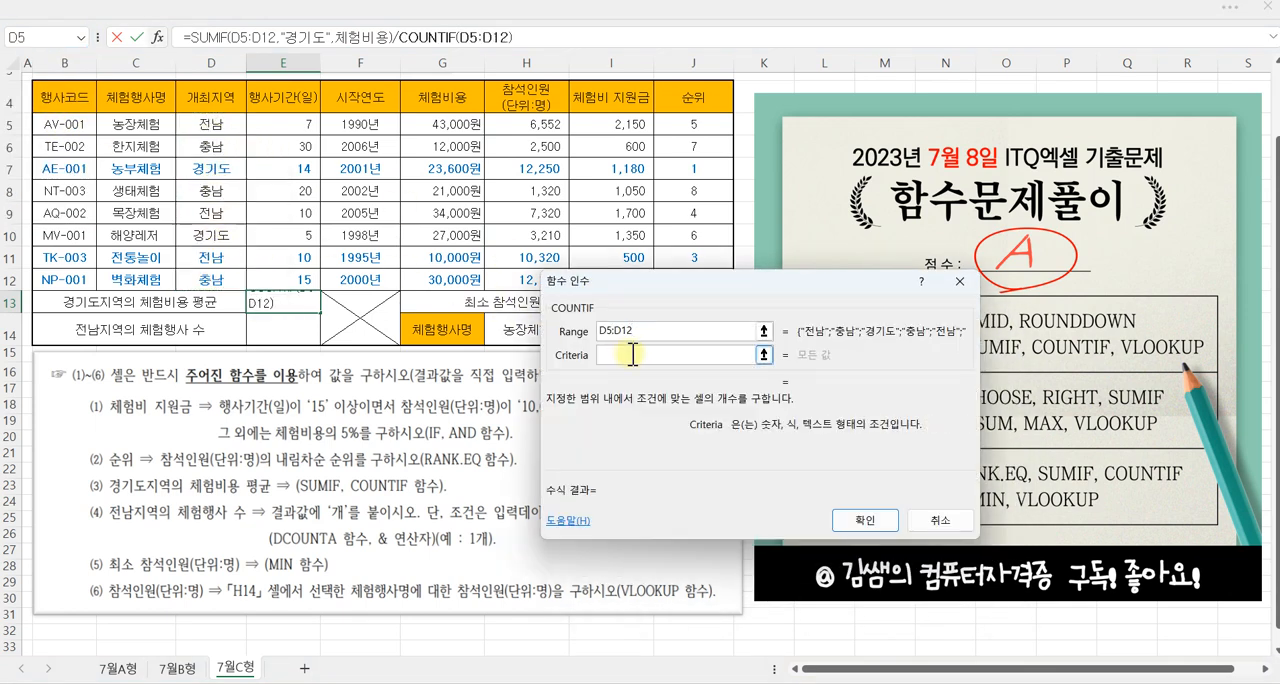
{"action": "type", "text": "\"경기도"}
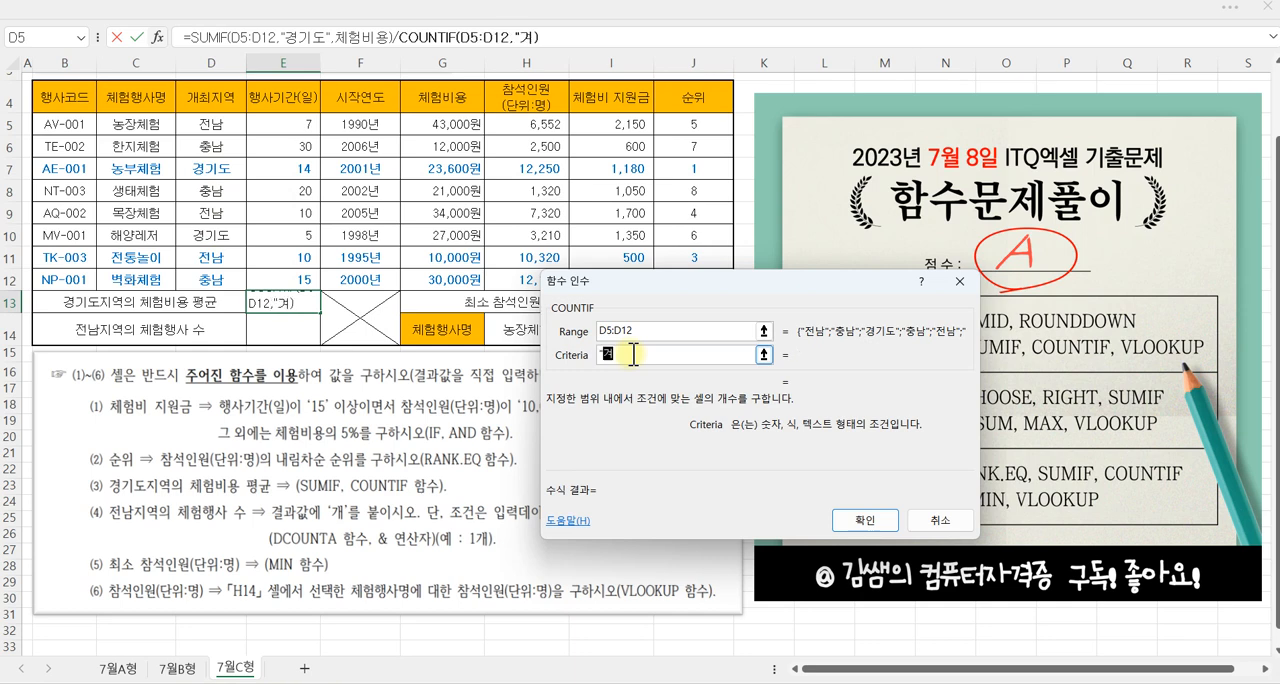
{"action": "type", "text": "\""}
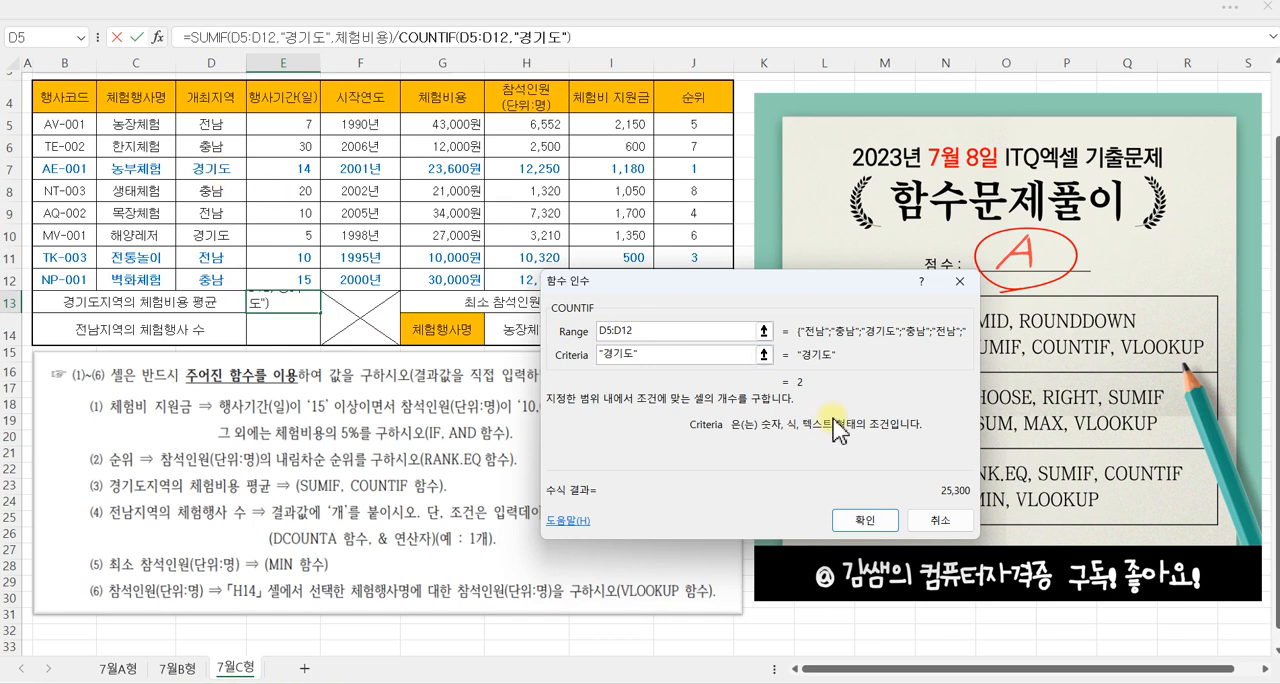
{"action": "left_click", "coordinate": [866, 521]}
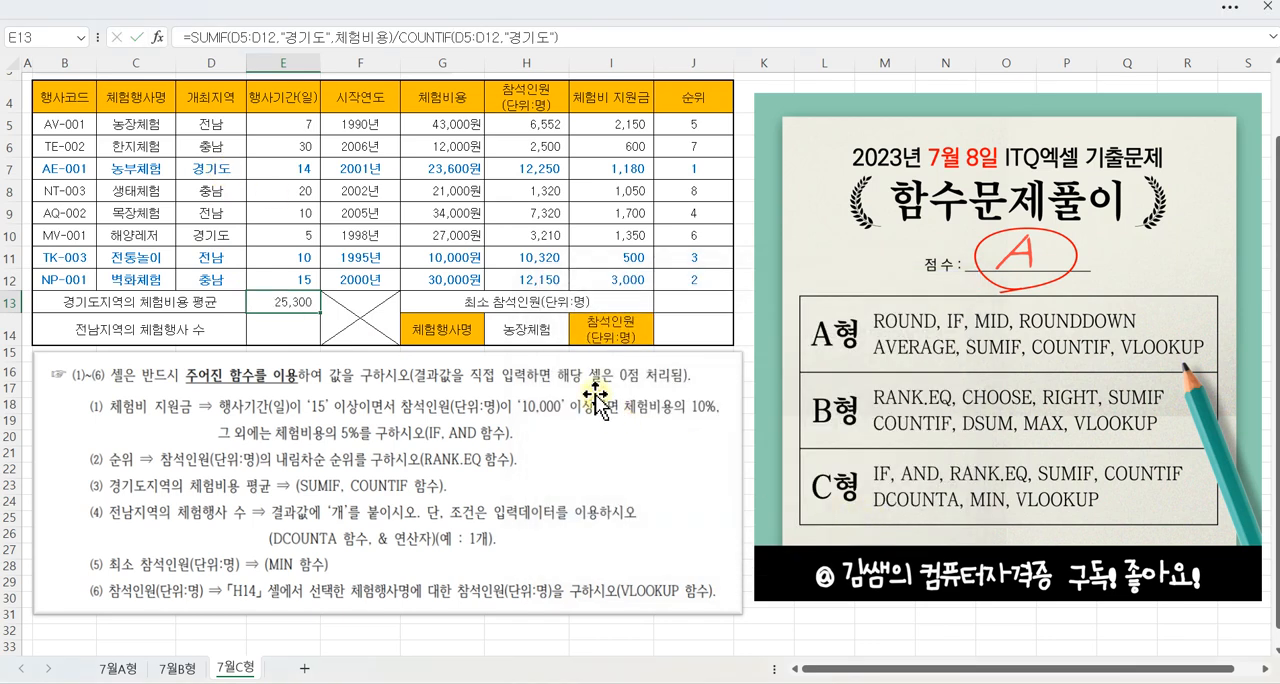
{"action": "left_click_drag", "start_coordinate": [420, 125], "coordinate": [420, 278]}
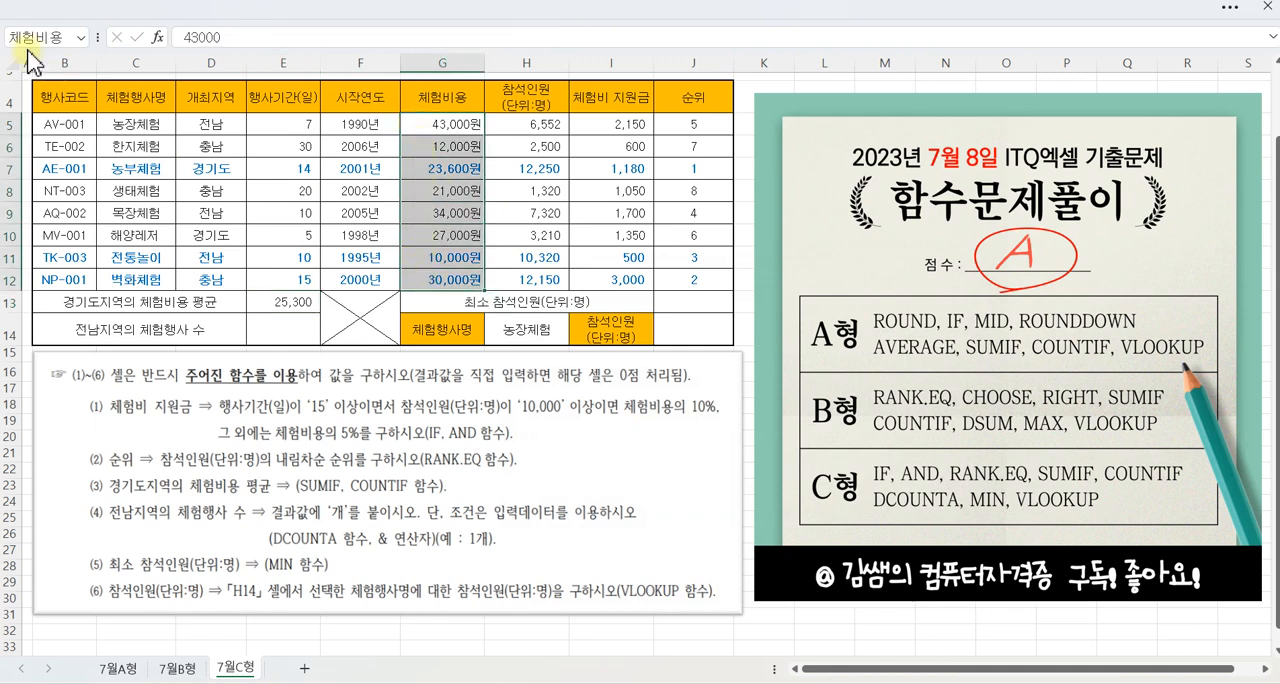
Step: Search the functions for DCO and insert DCOUNTA in E14 for 전남지역의 체험행사 수
{"action": "left_click", "coordinate": [285, 300]}
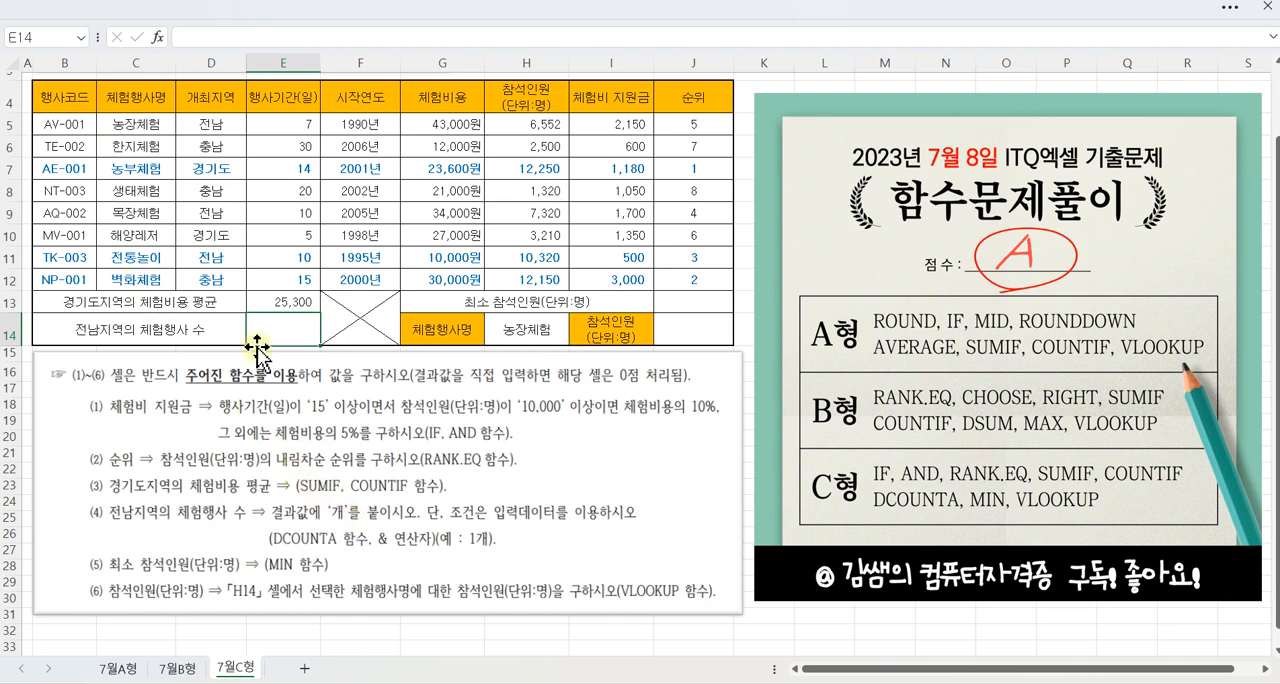
{"action": "left_click", "coordinate": [158, 38]}
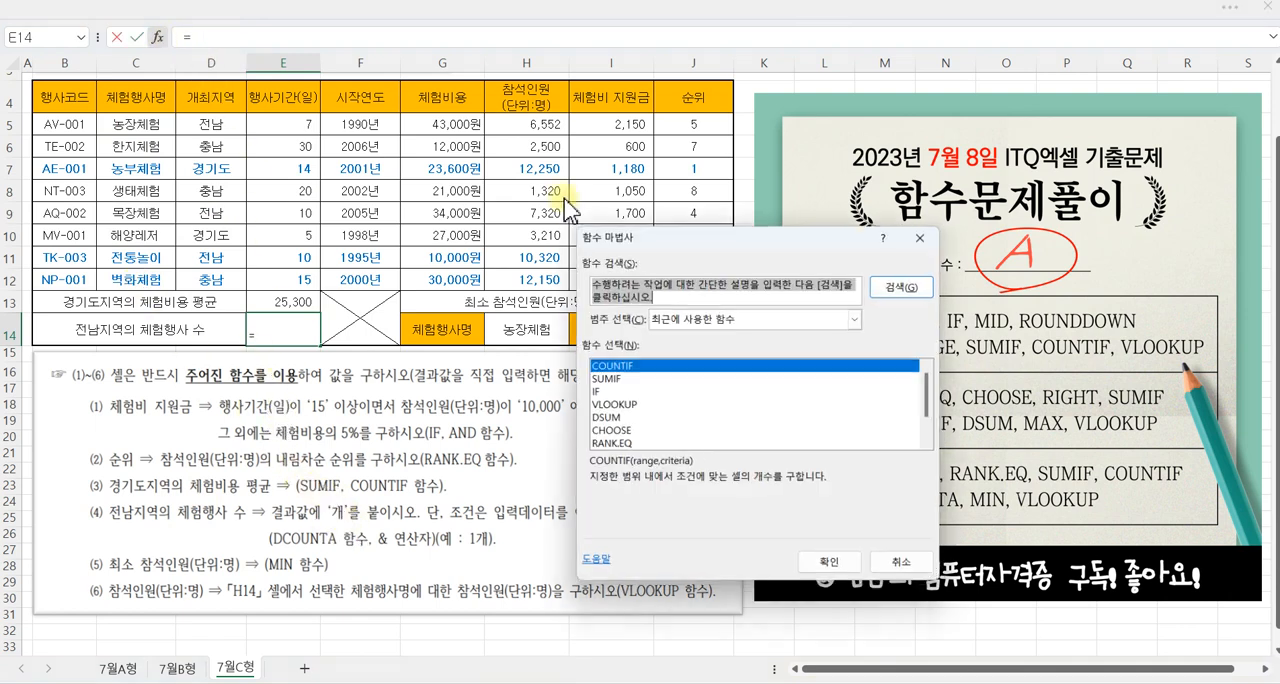
{"action": "type", "text": "o"}
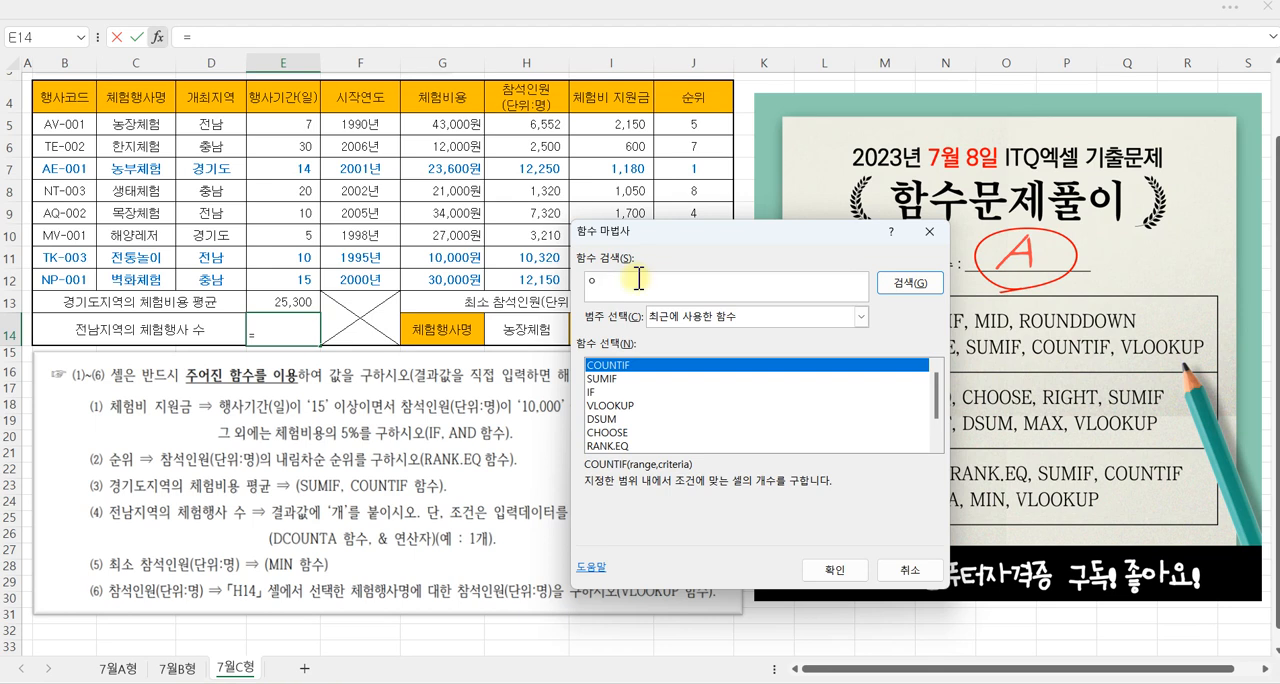
{"action": "key", "text": "Return"}
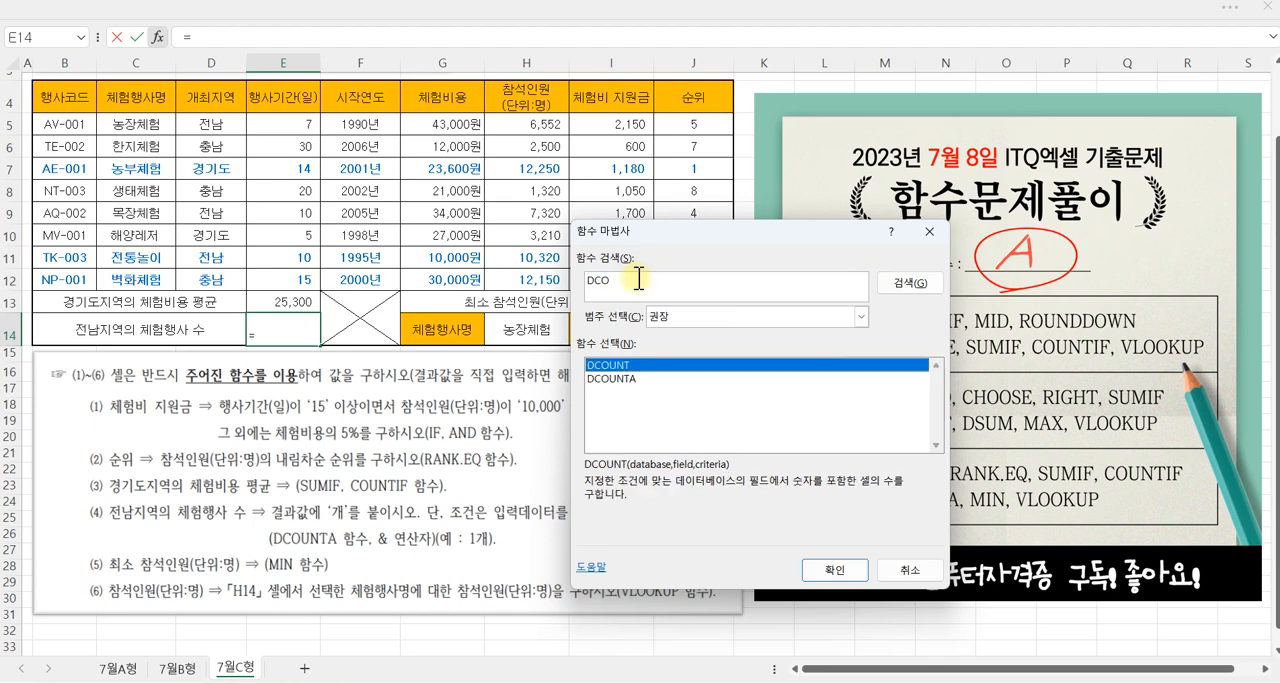
{"action": "left_click", "coordinate": [645, 379]}
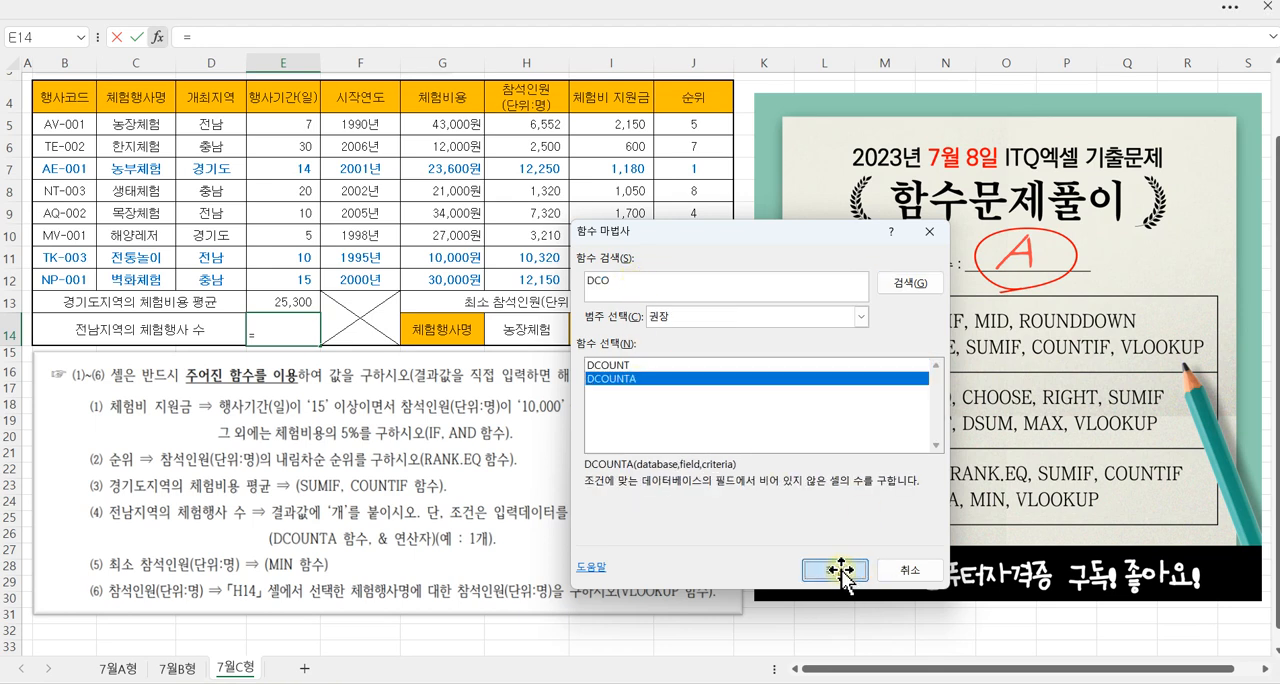
{"action": "left_click", "coordinate": [835, 571]}
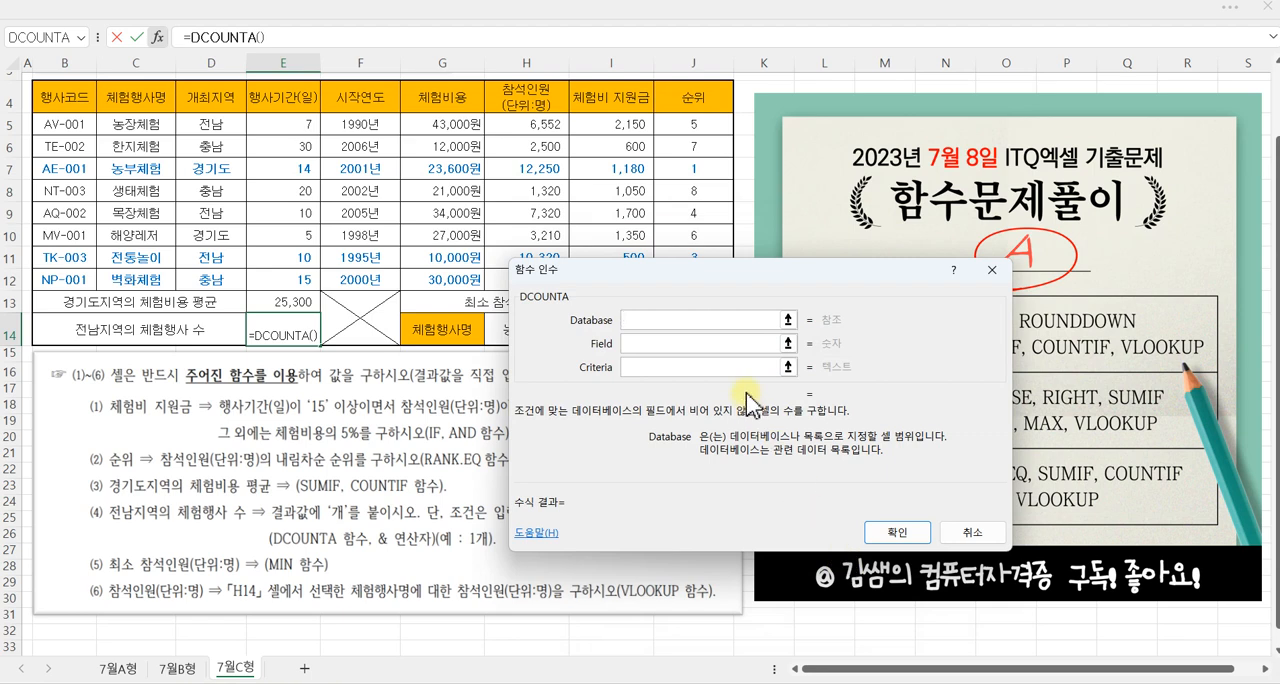
Step: Complete the DCOUNTA formula in E14 with database B4:H12, field 2 and criteria D4:D5
{"action": "left_click_drag", "start_coordinate": [671, 291], "coordinate": [816, 272]}
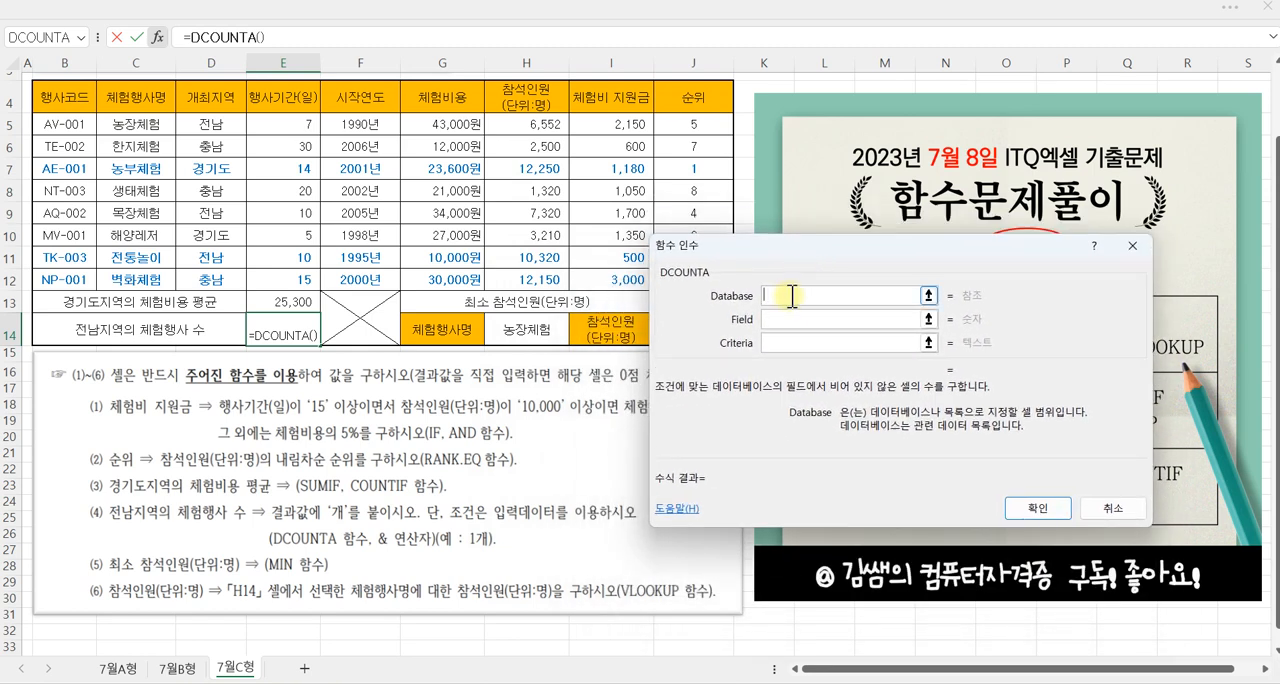
{"action": "left_click_drag", "start_coordinate": [63, 96], "coordinate": [507, 273]}
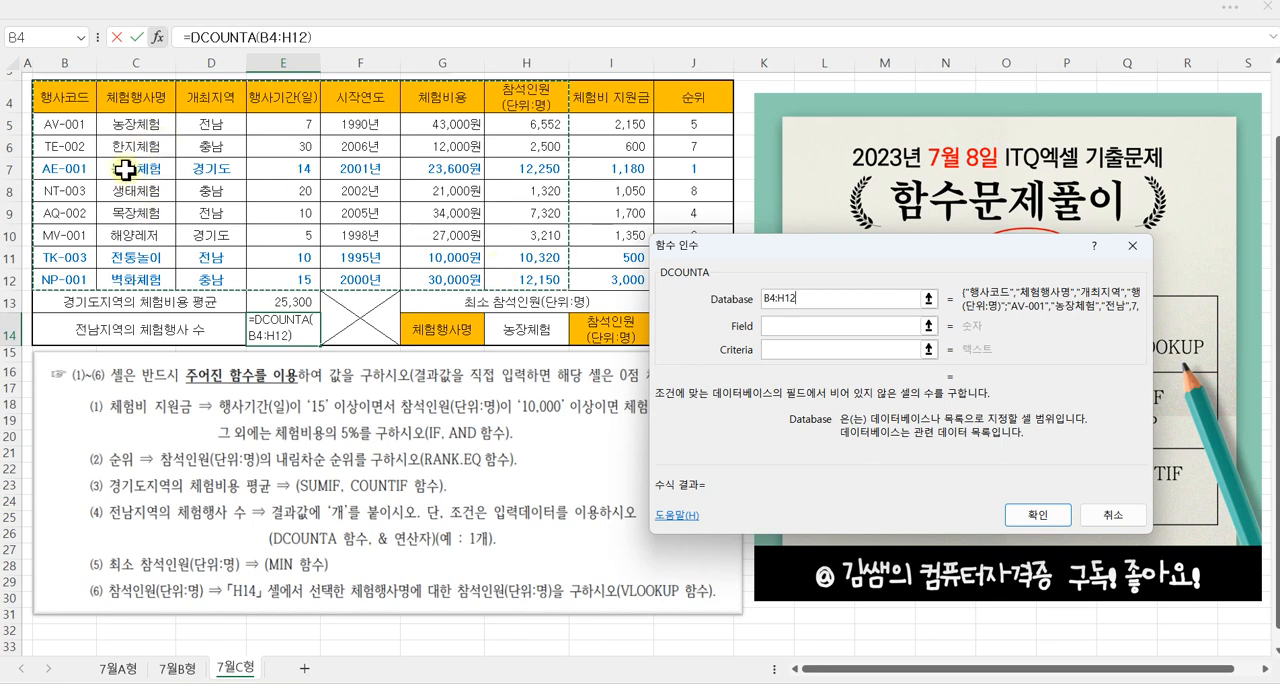
{"action": "left_click", "coordinate": [780, 326]}
{"action": "type", "text": "2"}
{"action": "left_click", "coordinate": [784, 350]}
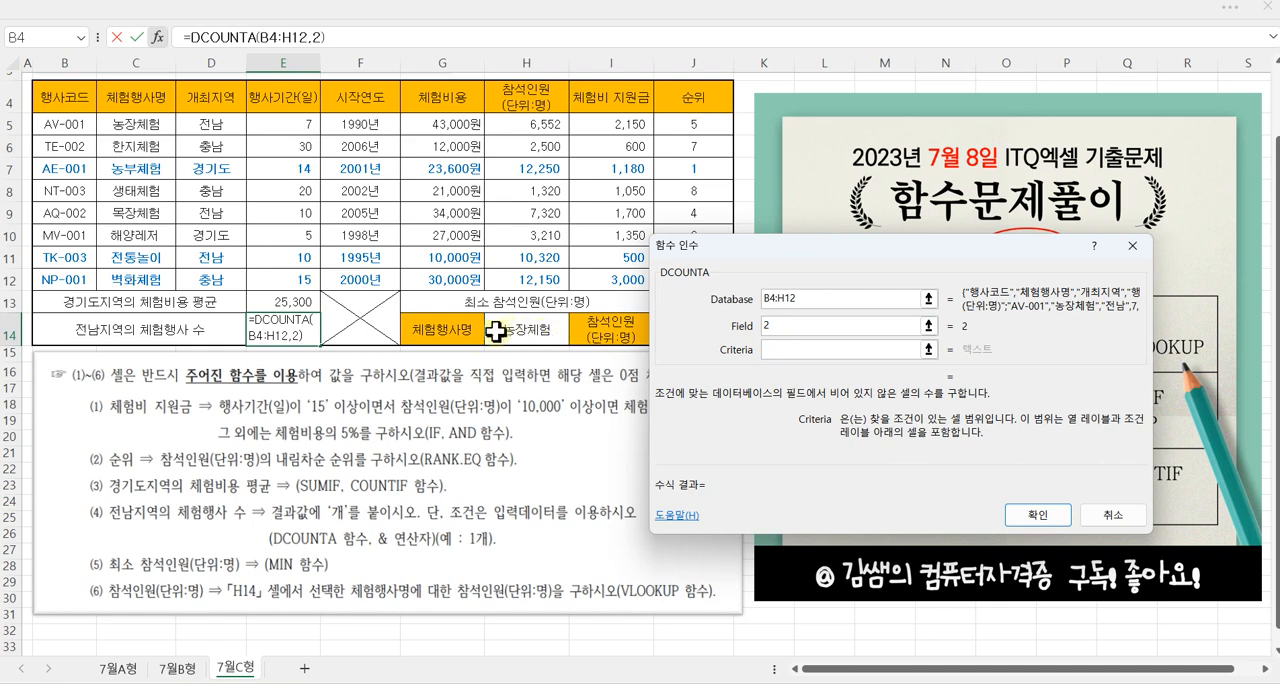
{"action": "left_click", "coordinate": [222, 97]}
{"action": "left_click_drag", "start_coordinate": [222, 97], "coordinate": [225, 122]}
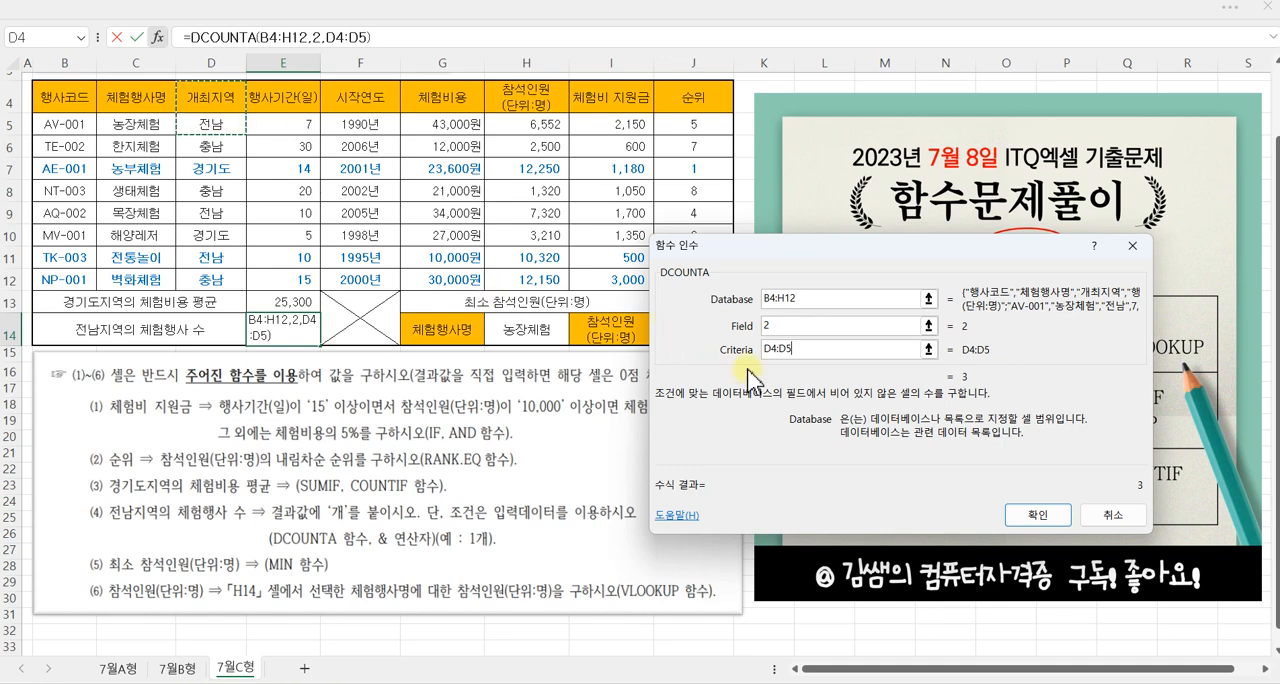
{"action": "left_click", "coordinate": [1023, 516]}
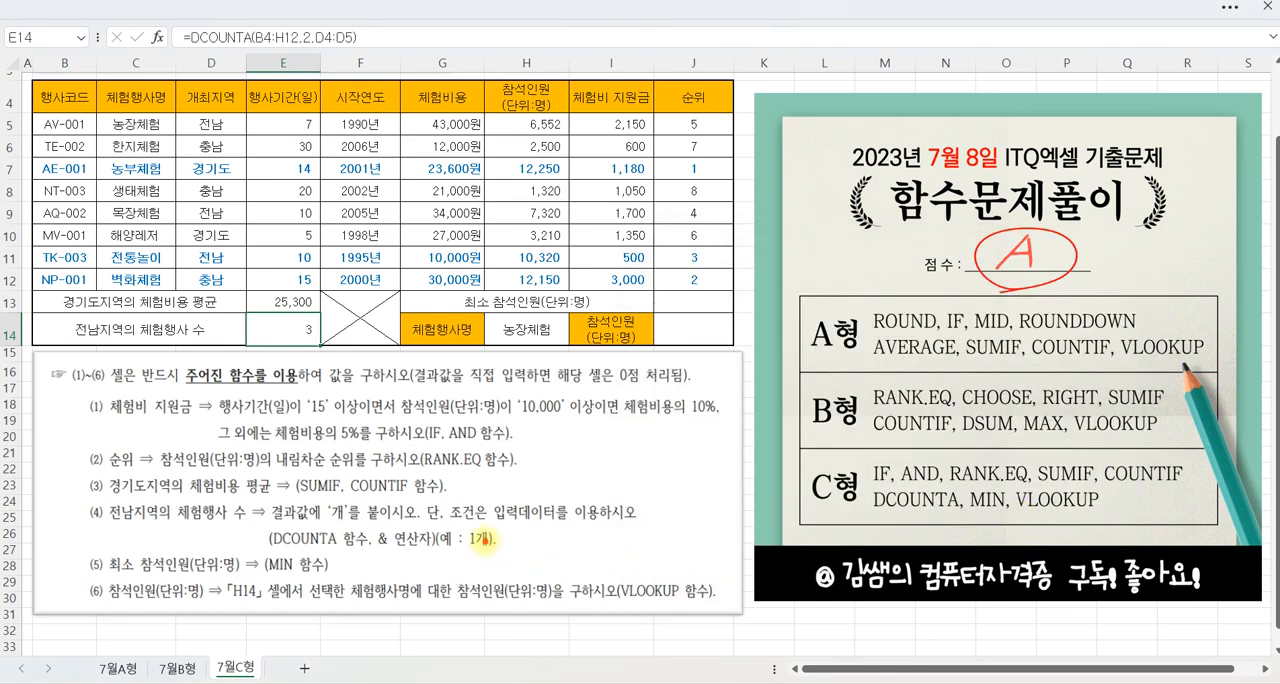
Step: Mark up the & operator example in question (4) and append &"개" to the DCOUNTA formula in E14
{"action": "left_click_drag", "start_coordinate": [365, 521], "coordinate": [510, 558]}
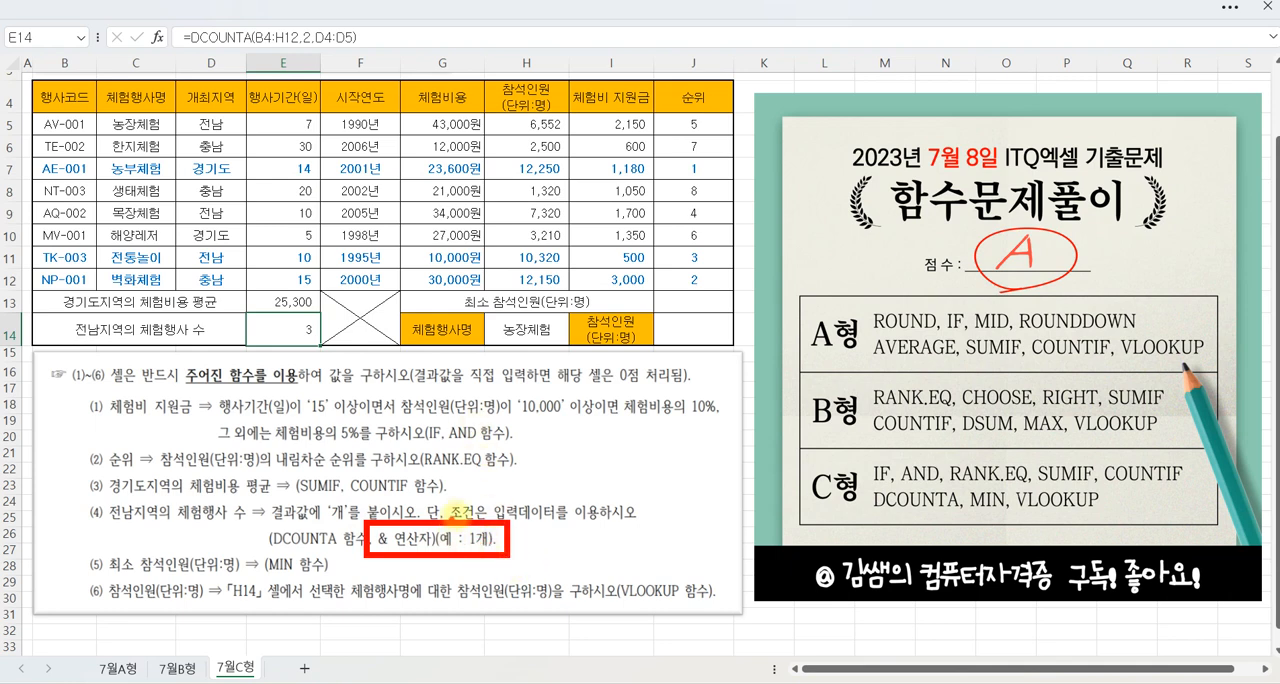
{"action": "key", "text": "Escape"}
{"action": "left_click", "coordinate": [368, 37]}
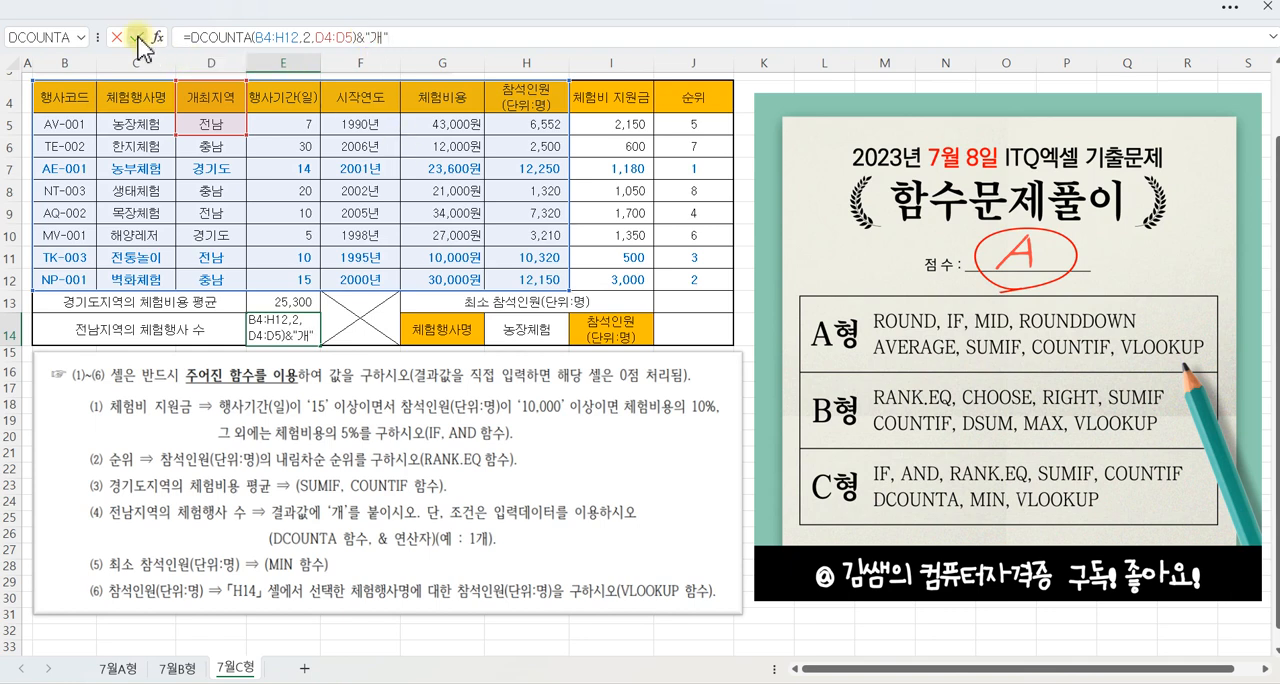
{"action": "left_click", "coordinate": [137, 37]}
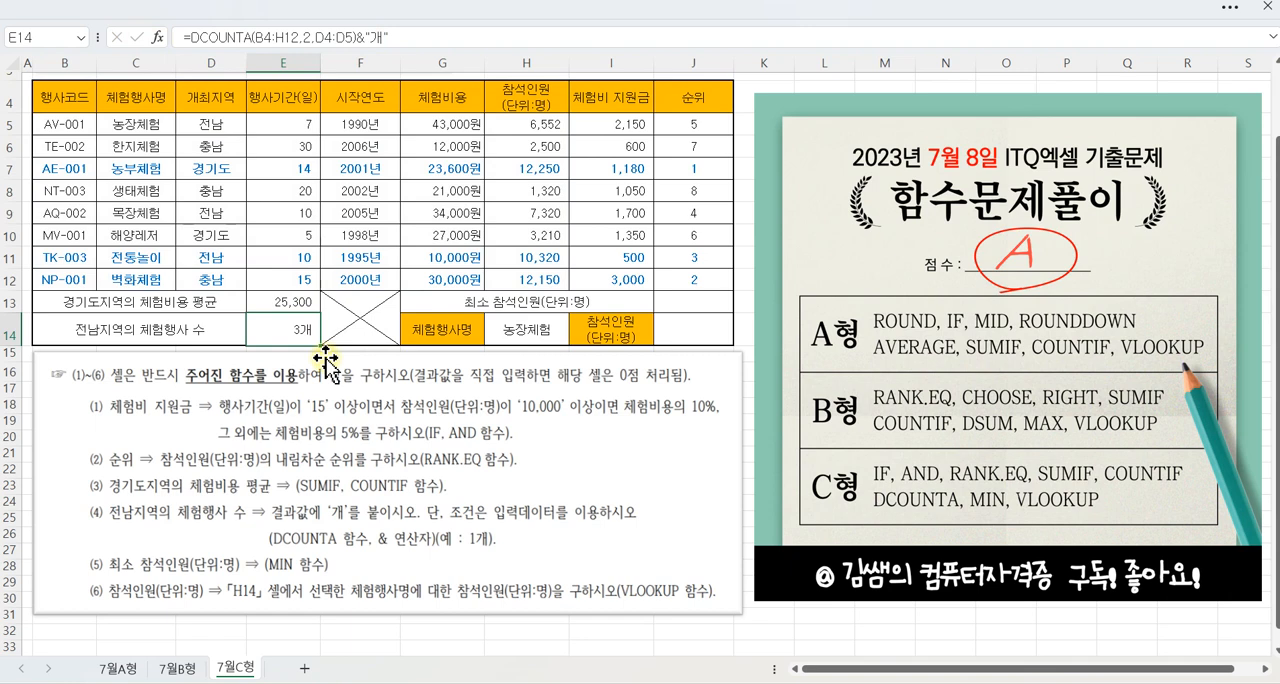
Step: Select J13 and mark up the 참석인원(단위:명) column and the MIN function in question (5)
{"action": "left_click", "coordinate": [697, 305]}
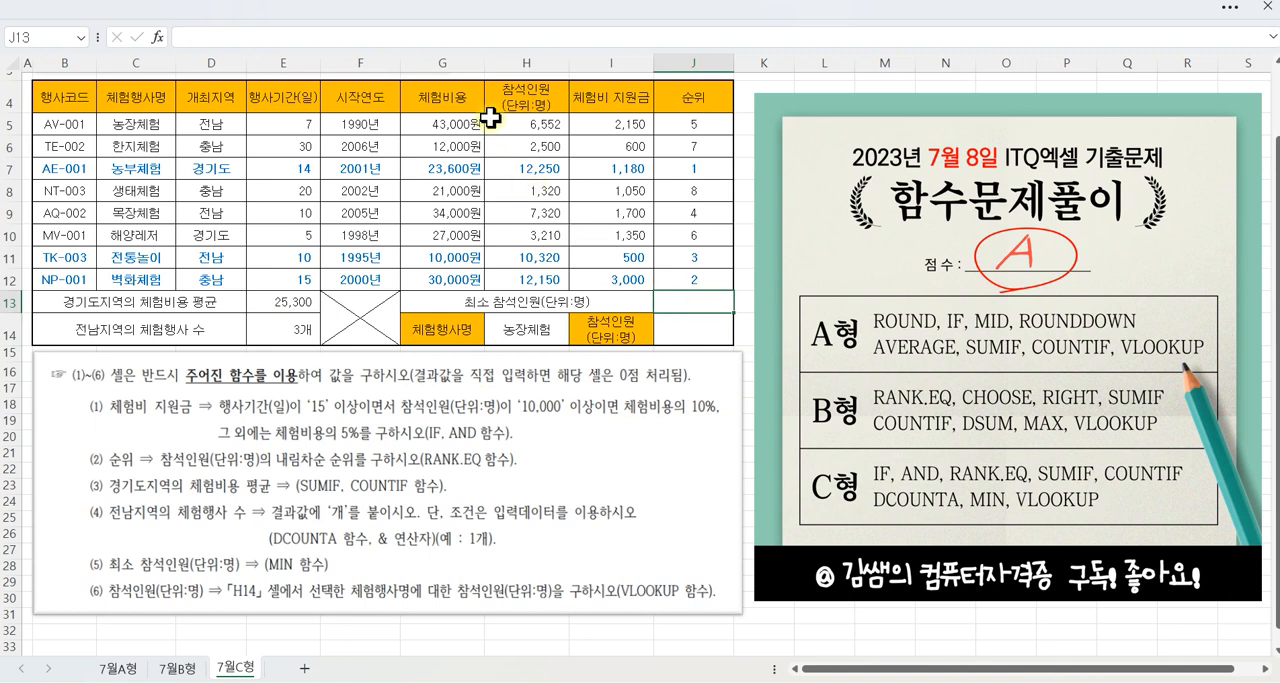
{"action": "mouse_move", "coordinate": [486, 118]}
{"action": "left_mouse_down"}
{"action": "mouse_move", "coordinate": [530, 180]}
{"action": "mouse_move", "coordinate": [572, 290]}
{"action": "left_mouse_up"}
{"action": "mouse_move", "coordinate": [306, 576]}
{"action": "left_mouse_down"}
{"action": "mouse_move", "coordinate": [252, 566]}
{"action": "mouse_move", "coordinate": [300, 578]}
{"action": "left_mouse_up"}
{"action": "key", "text": "Escape"}
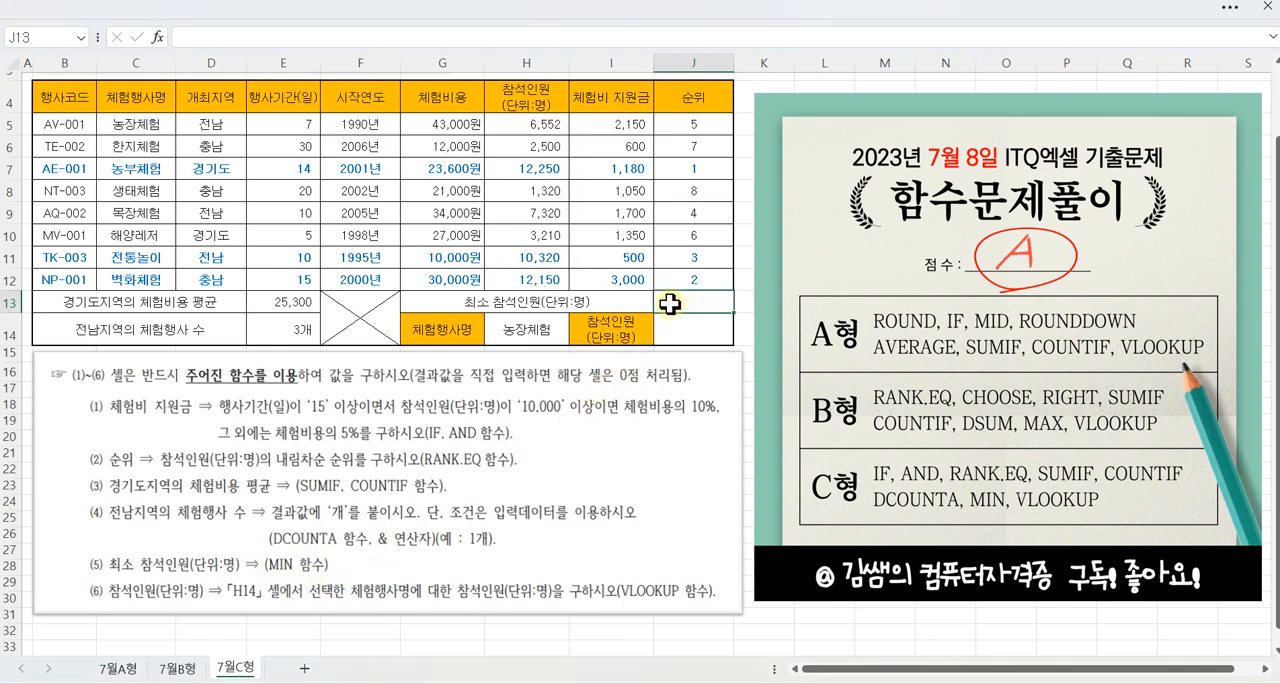
Step: Start a MIN formula in J13 for 최소 참석인원(단위:명)
{"action": "type", "text": "=MIN"}
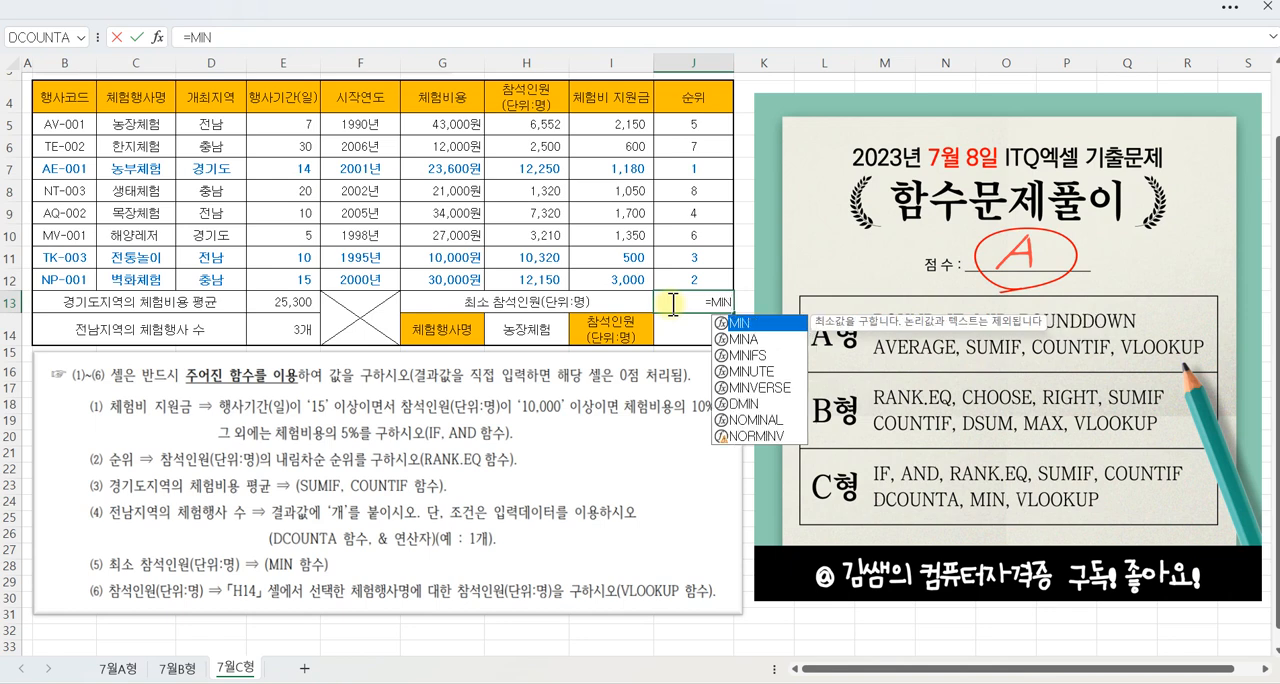